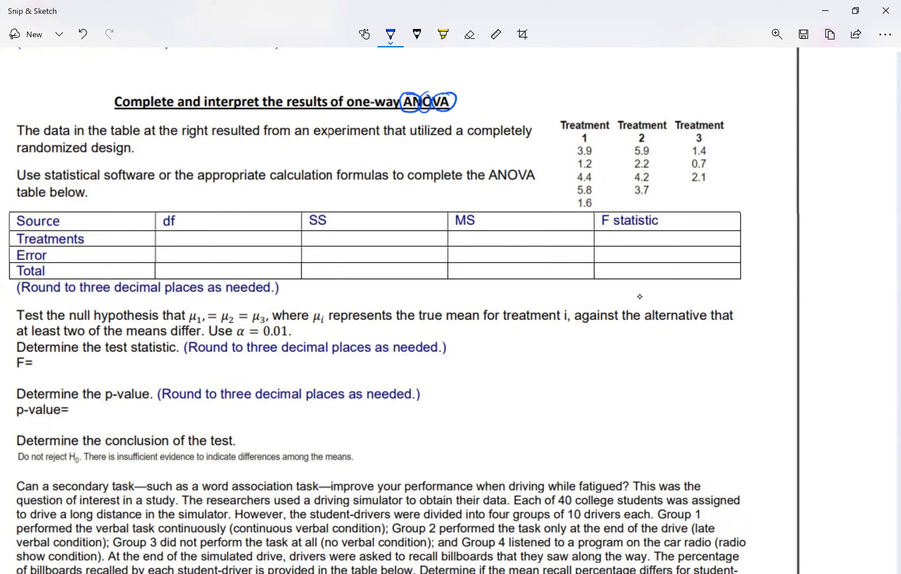
- Circle the treatment data table, and undo that circle along with the ink circles around the word ANOVA
mouse_move(730, 102)
mouse_down()
mouse_move(604, 100)
mouse_move(543, 184)
mouse_move(602, 209)
mouse_move(748, 144)
mouse_move(721, 100)
mouse_up()
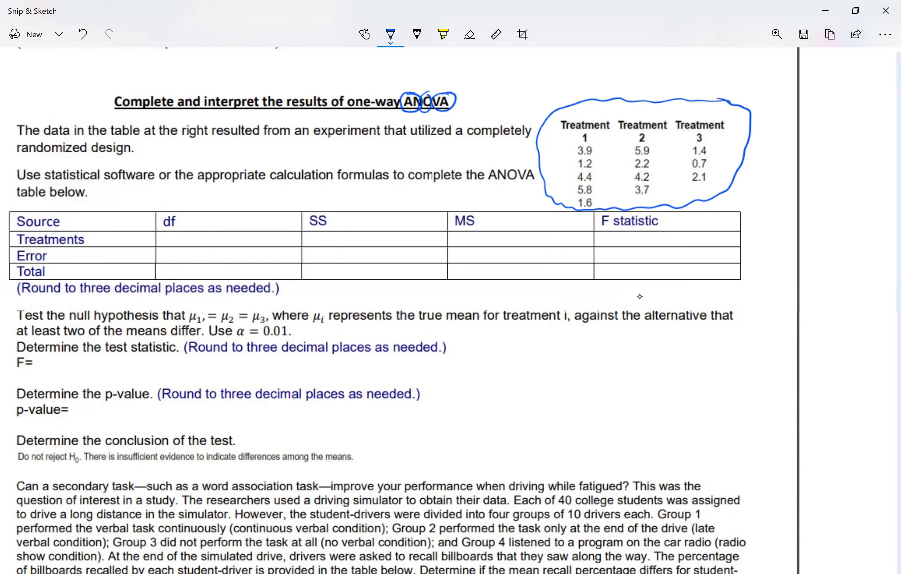
key(ctrl+z)
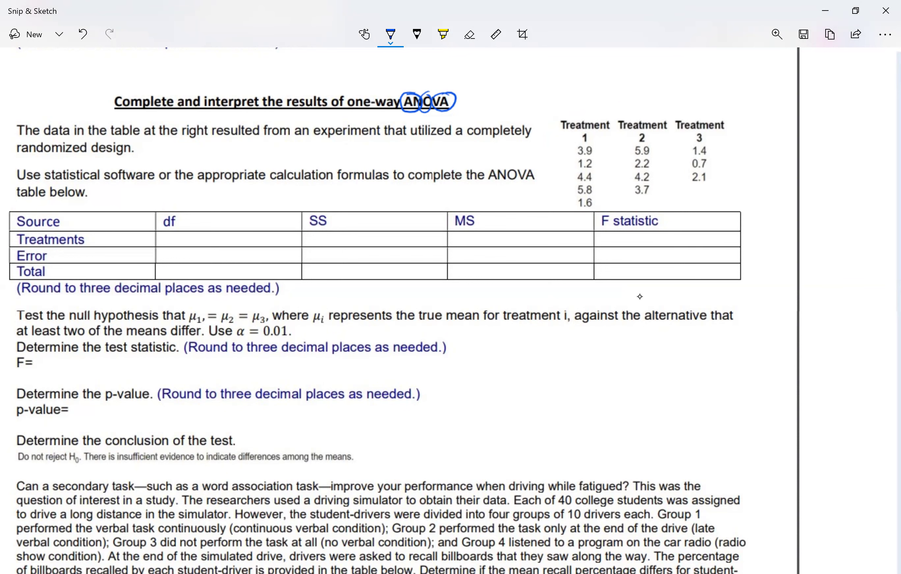
key(ctrl+z)
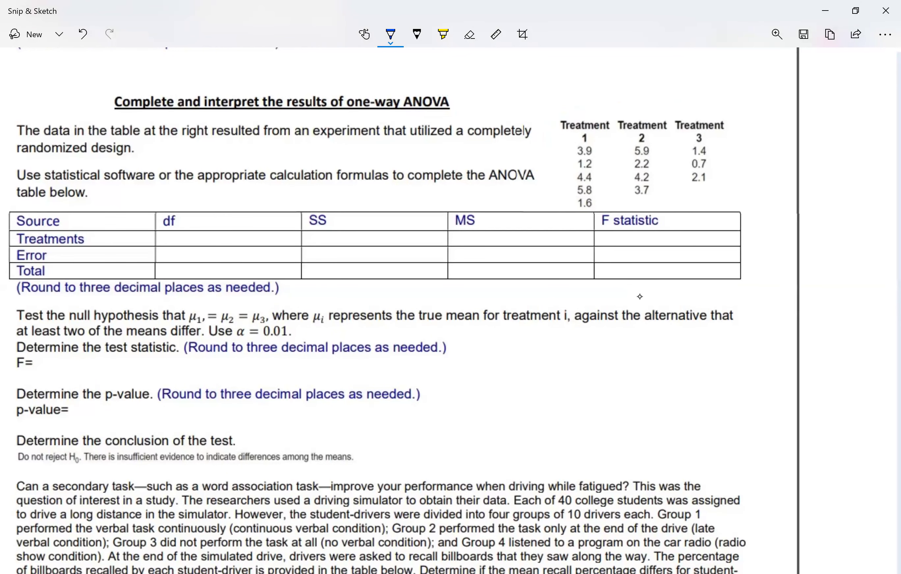
- Mark the Treatments row label and circle each of the three treatment columns in blue ink
drag(11, 236, 7, 238)
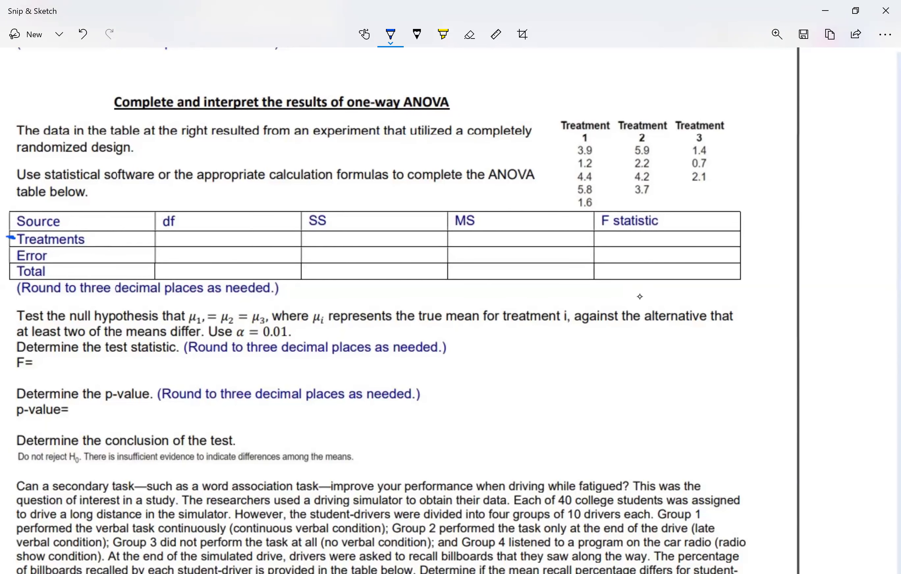
mouse_move(600, 109)
mouse_down()
mouse_move(579, 102)
mouse_move(586, 214)
mouse_move(597, 108)
mouse_move(658, 113)
mouse_move(663, 124)
mouse_up()
mouse_move(727, 120)
mouse_down()
mouse_move(714, 102)
mouse_move(721, 201)
mouse_move(724, 119)
mouse_up()
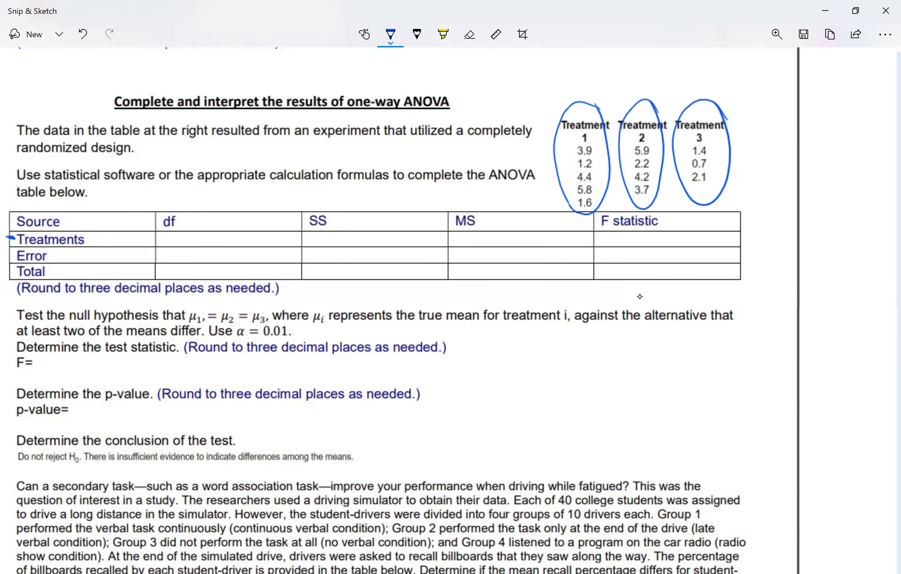
- Write 2 as the Treatments df in the ANOVA table and undo the ink marks on the row label and treatment columns
scroll(639, 296, left, 1)
drag(198, 229, 200, 239)
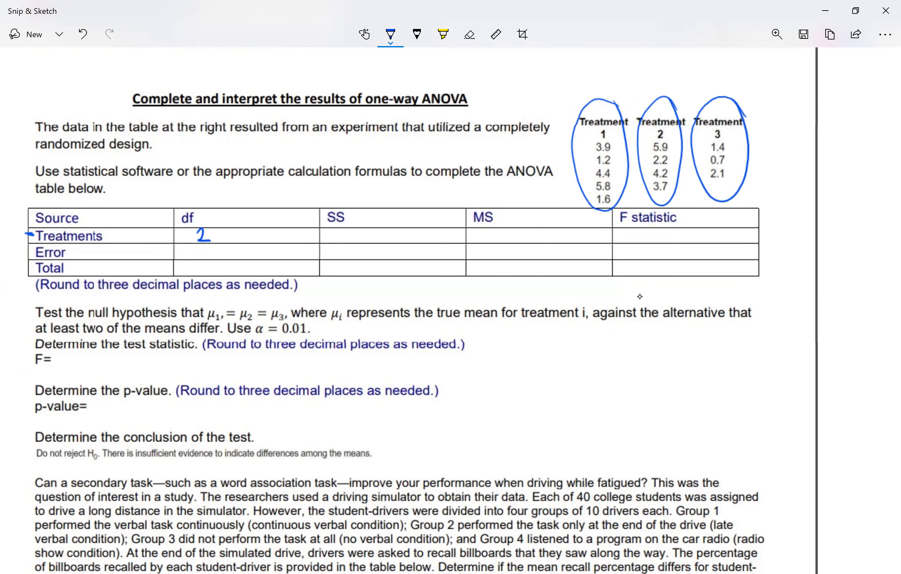
key(ctrl+z)
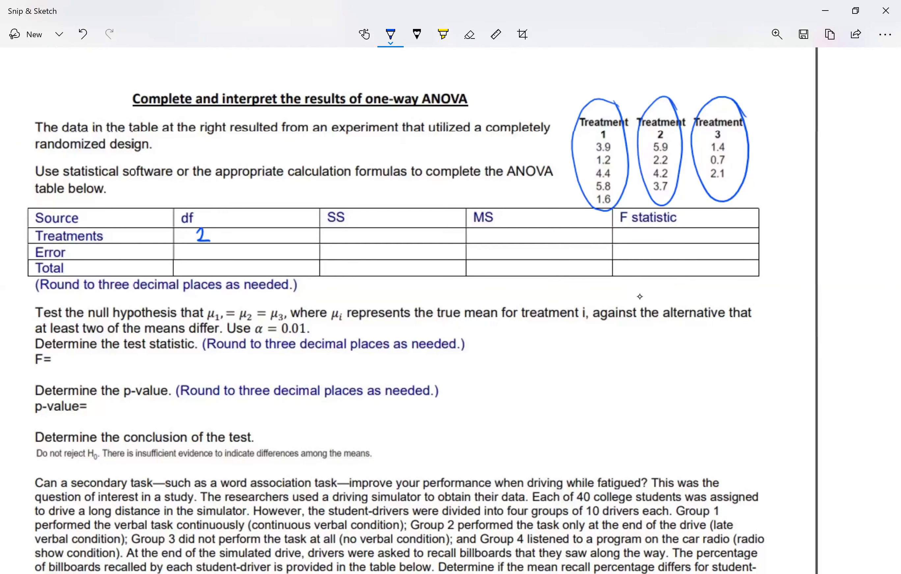
key(ctrl+z)
key(ctrl+z)
key(ctrl+z)
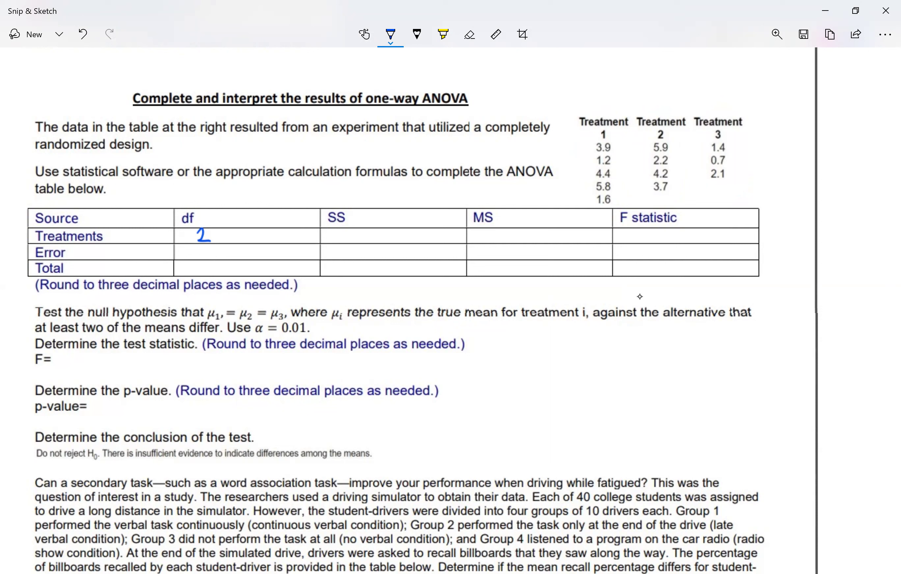
- Circle the values of each treatment and write 4, 3 and 2 above Treatments 1, 2 and 3
mouse_move(616, 142)
mouse_down()
mouse_move(605, 138)
mouse_move(582, 158)
mouse_move(595, 208)
mouse_move(620, 186)
mouse_move(616, 143)
mouse_up()
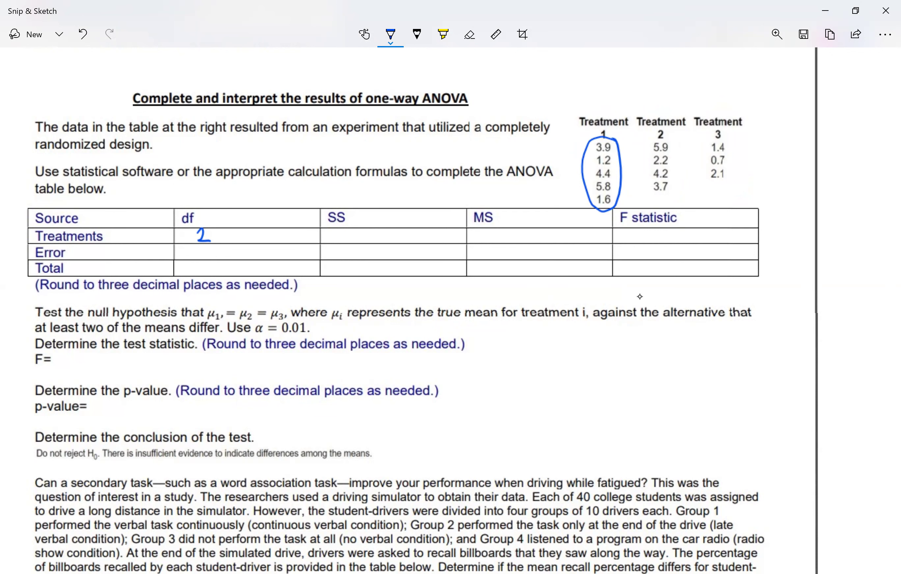
drag(597, 88, 607, 112)
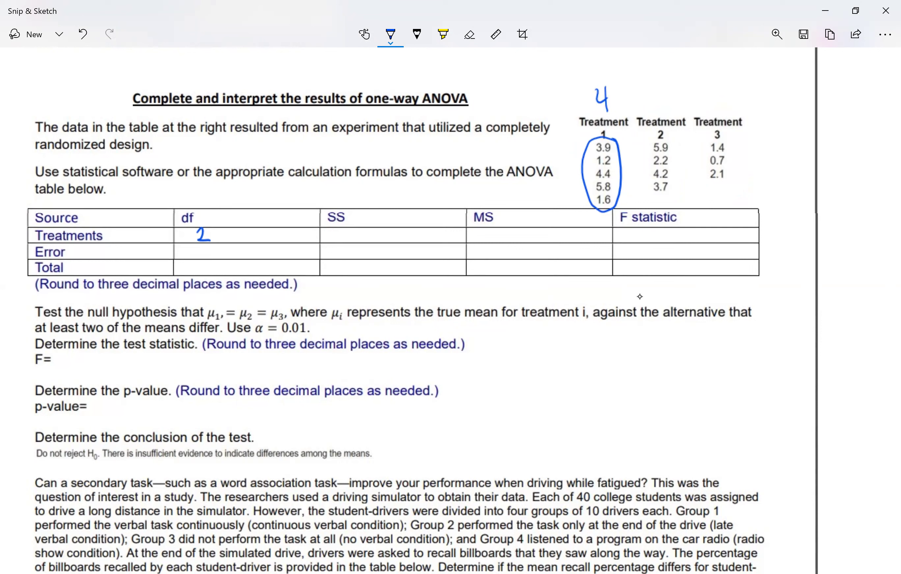
mouse_move(673, 142)
mouse_down()
mouse_move(659, 137)
mouse_move(643, 152)
mouse_move(648, 196)
mouse_move(679, 161)
mouse_move(673, 142)
mouse_up()
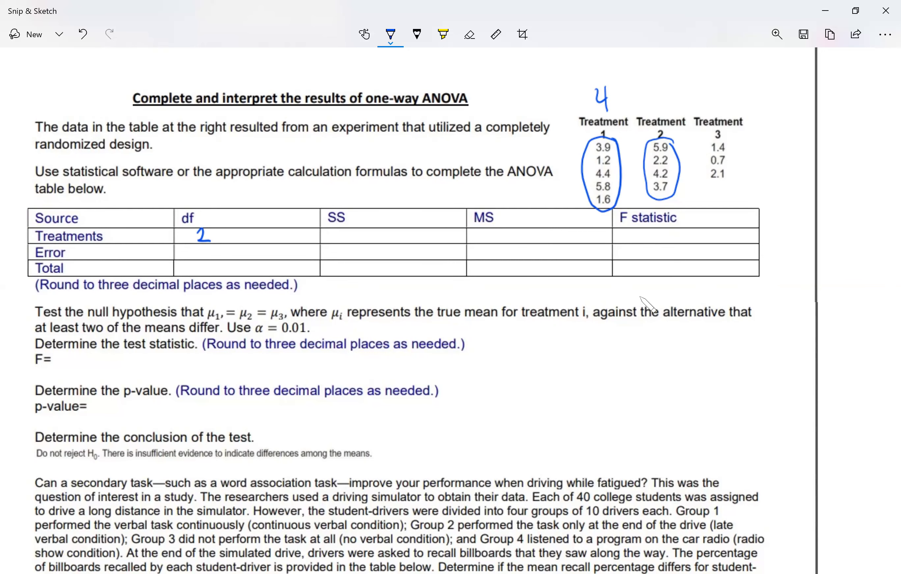
scroll(645, 302, down, 2)
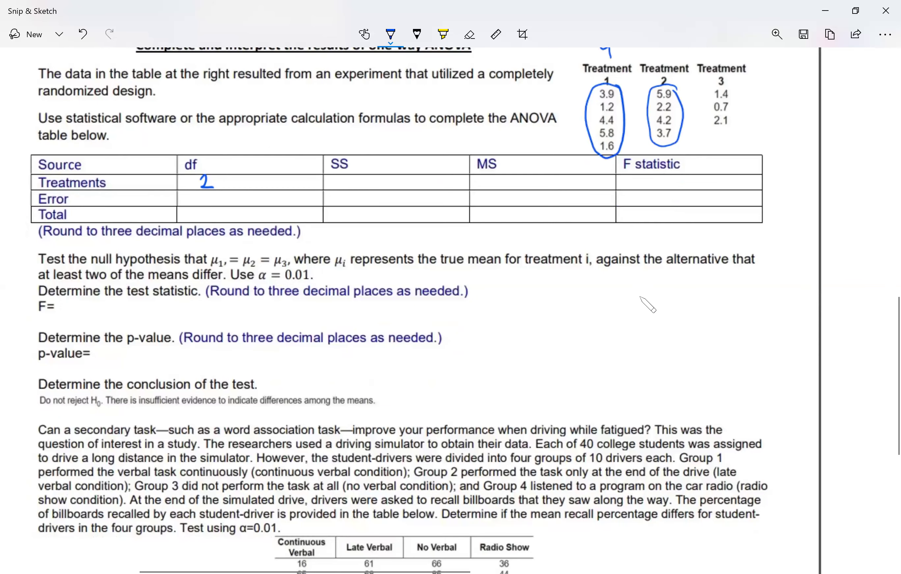
scroll(647, 304, up, 3)
drag(642, 119, 644, 139)
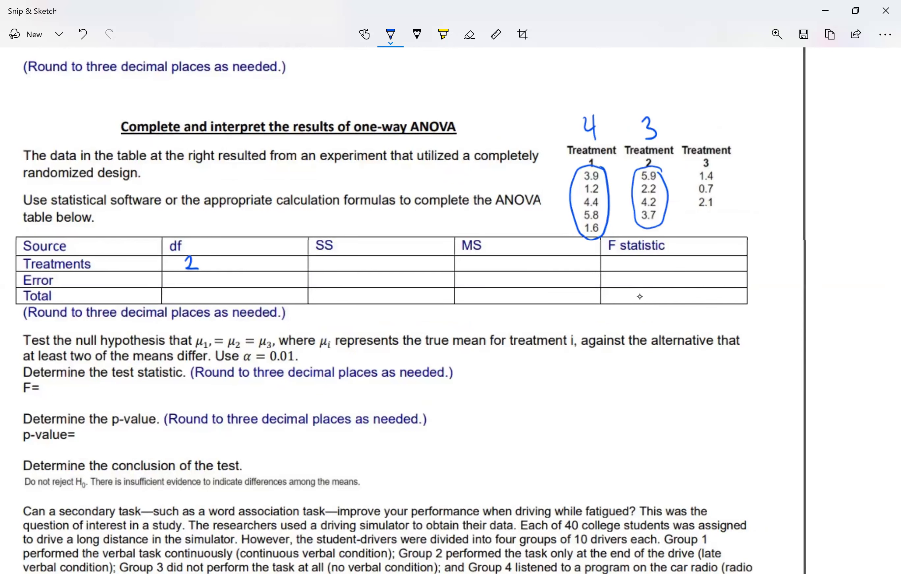
mouse_move(717, 168)
mouse_down()
mouse_move(689, 172)
mouse_move(720, 167)
mouse_up()
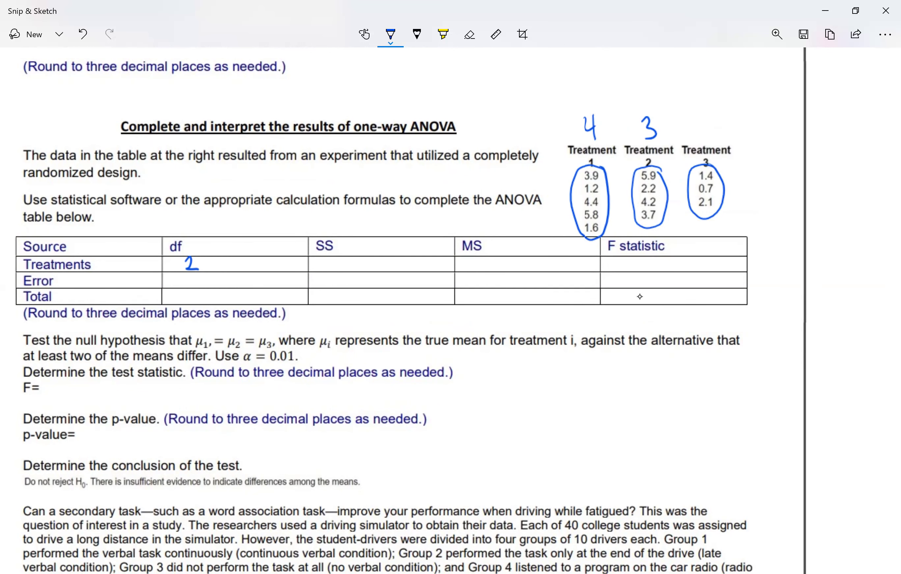
mouse_move(699, 123)
mouse_down()
mouse_move(706, 118)
mouse_move(718, 140)
mouse_up()
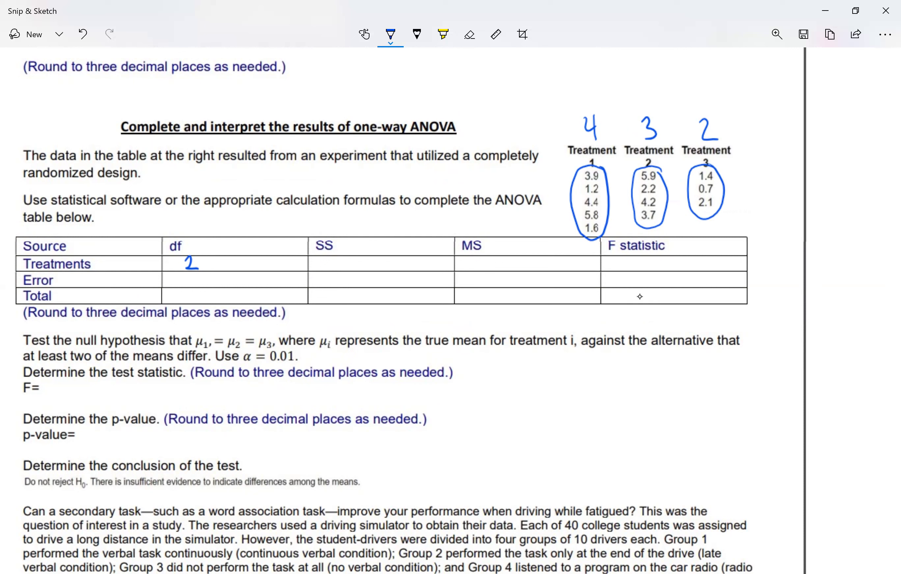
- Write 9 as the Error df and 11 as the Total df in the ANOVA table, and copy the annotated snip
drag(195, 272, 200, 285)
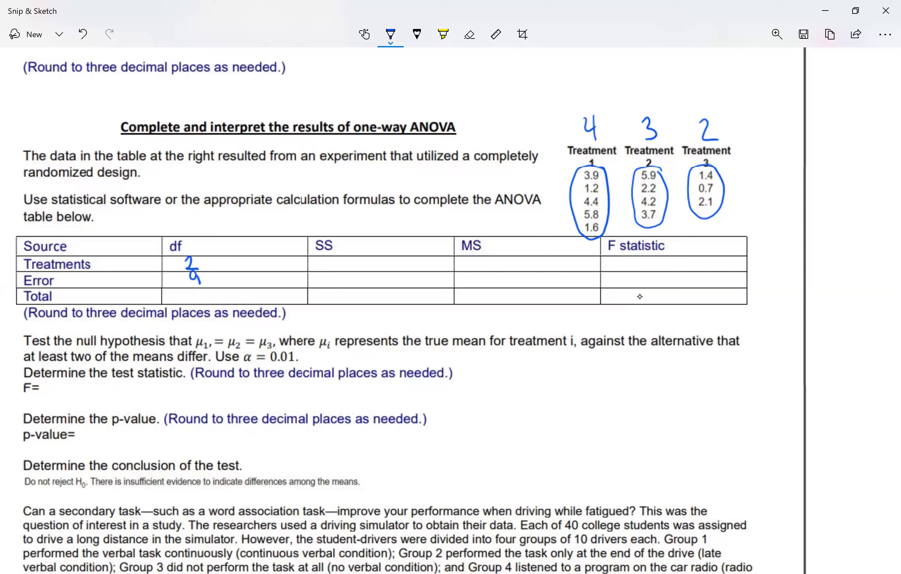
drag(193, 290, 204, 302)
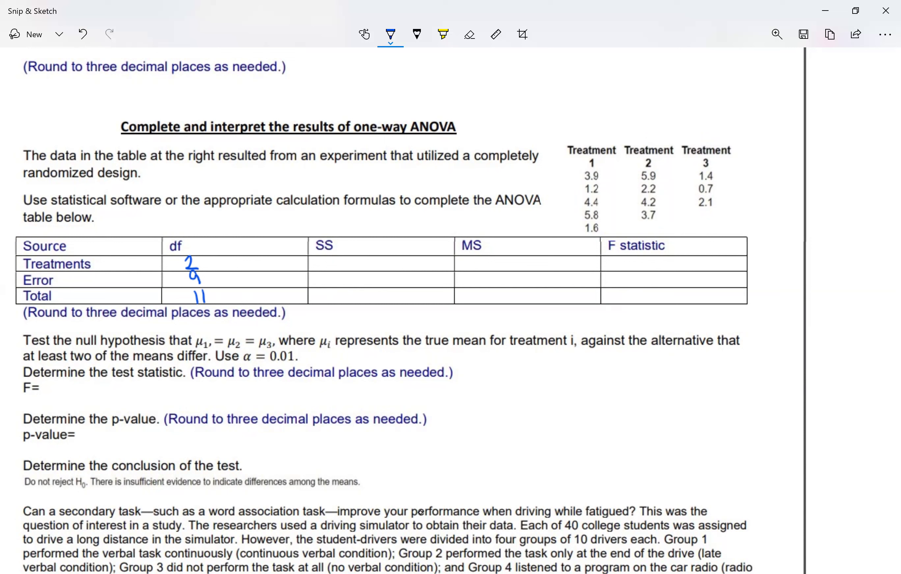
key(ctrl+c)
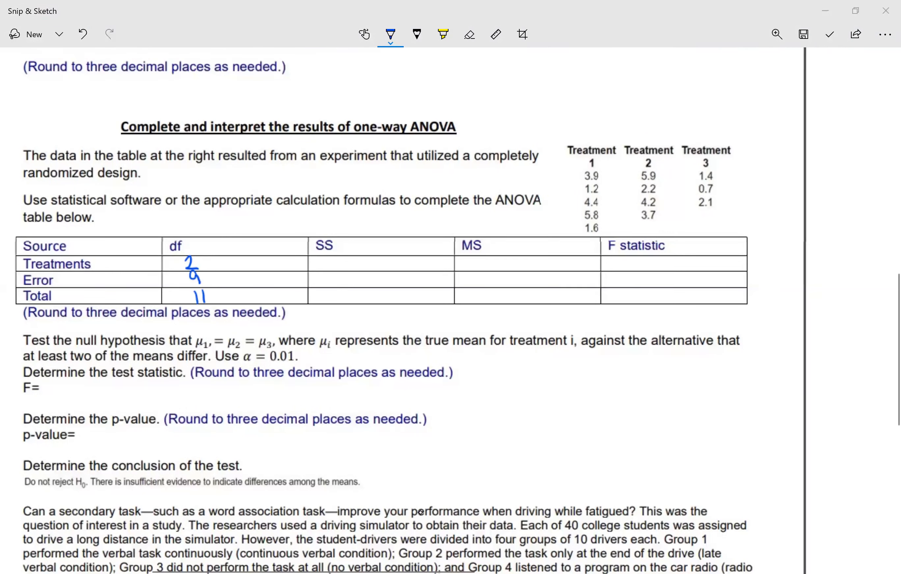
- Switch to Excel and enter the Treatment 1 values 3.9, 1.2, 4.4, 5.8 and 1.6 in cells C4:C8
key(alt+Tab)
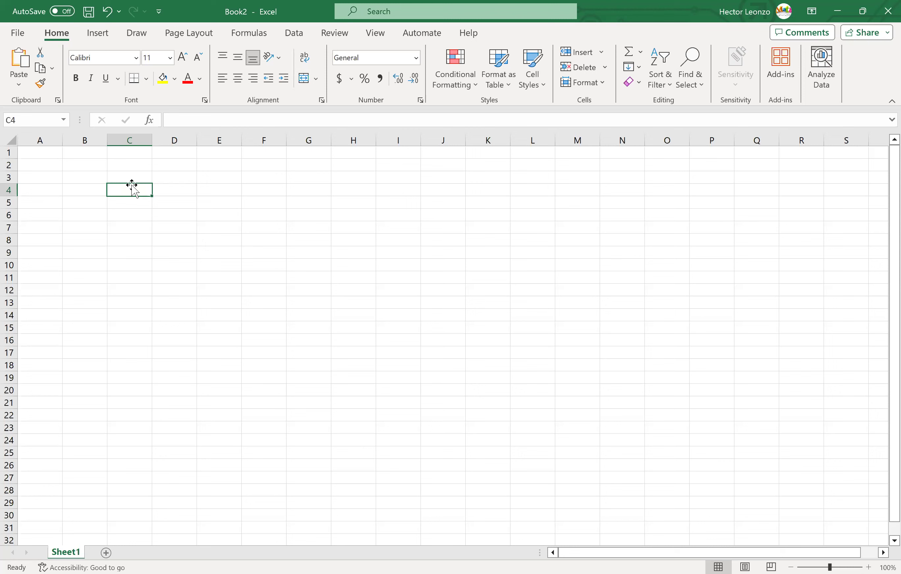
text(3.9)
key(Return)
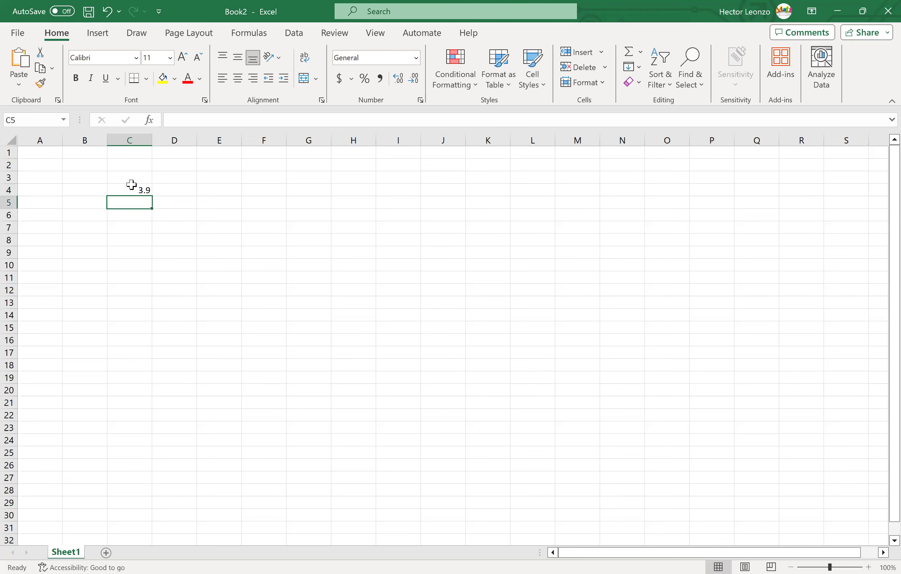
text(1.2)
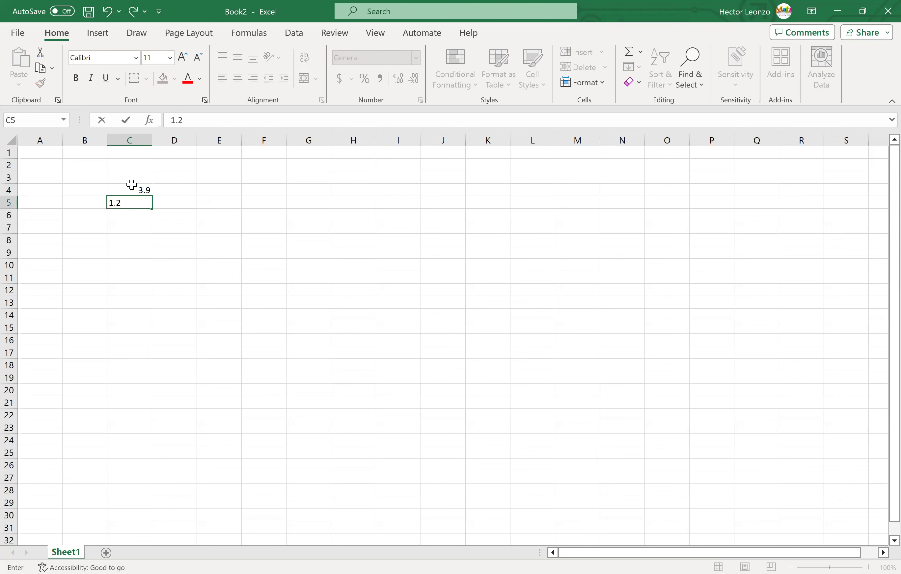
key(Return)
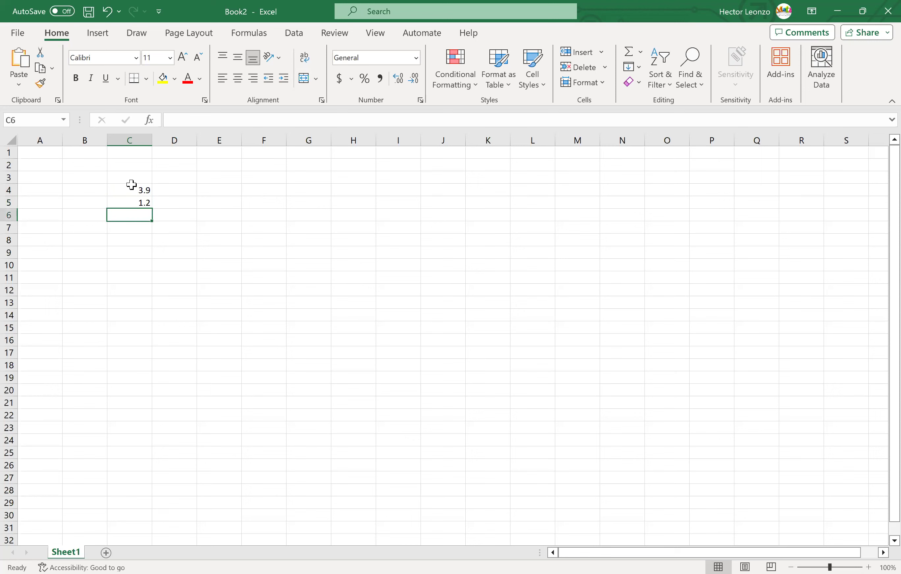
text(4.4)
key(Return)
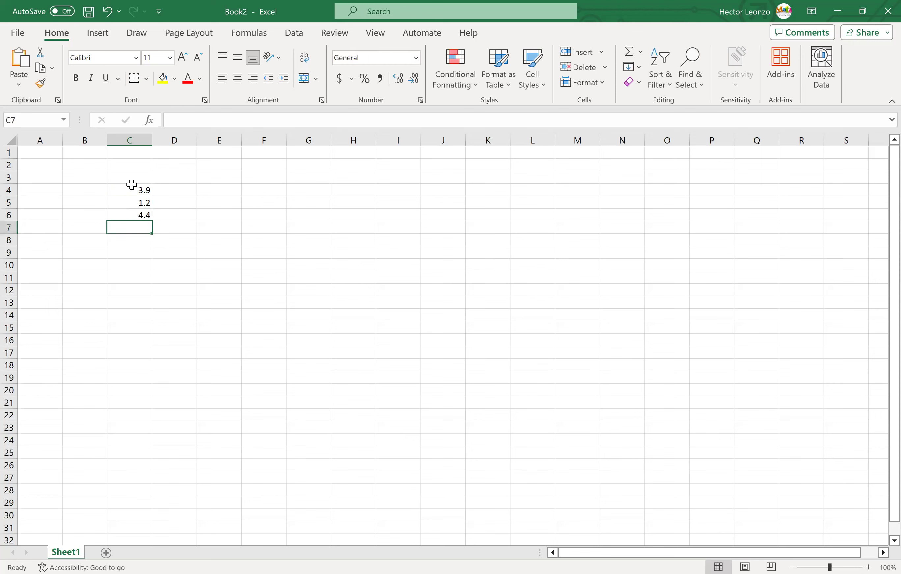
text(5.8)
key(Return)
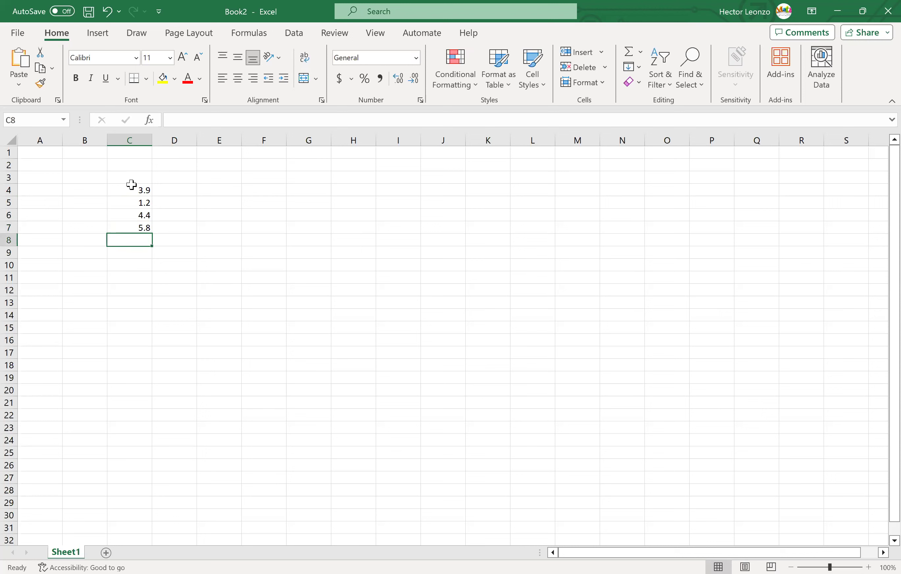
text(1.6)
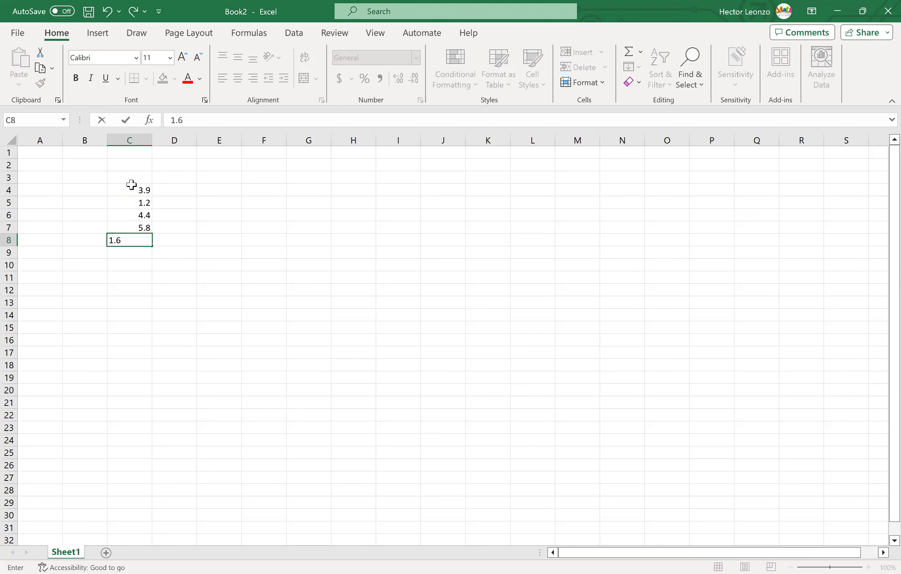
key(Tab)
- Enter the Treatment 2 values 5.9, 2.2, 4.2 and 3.7 in cells G4:G7
key(Up)
key(Up)
key(Up)
key(Up)
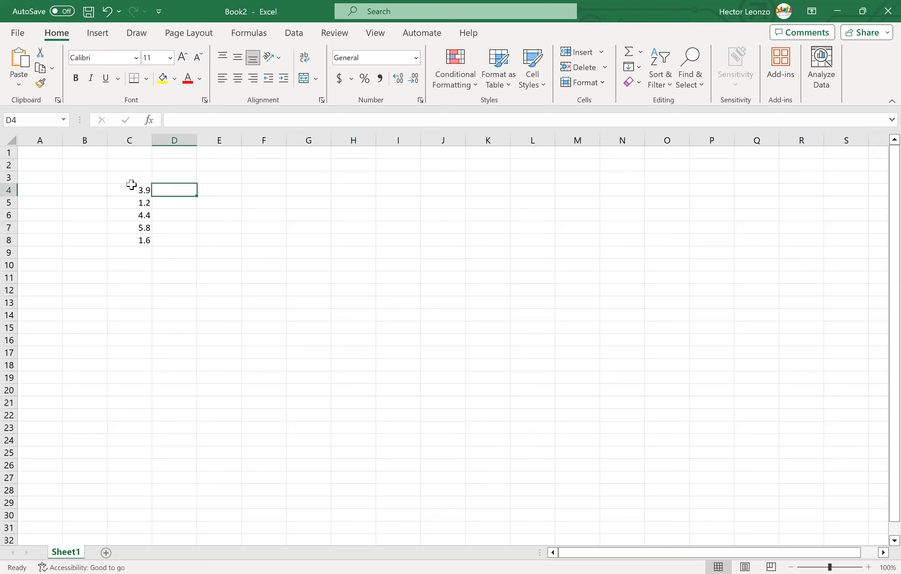
key(Right)
key(Right)
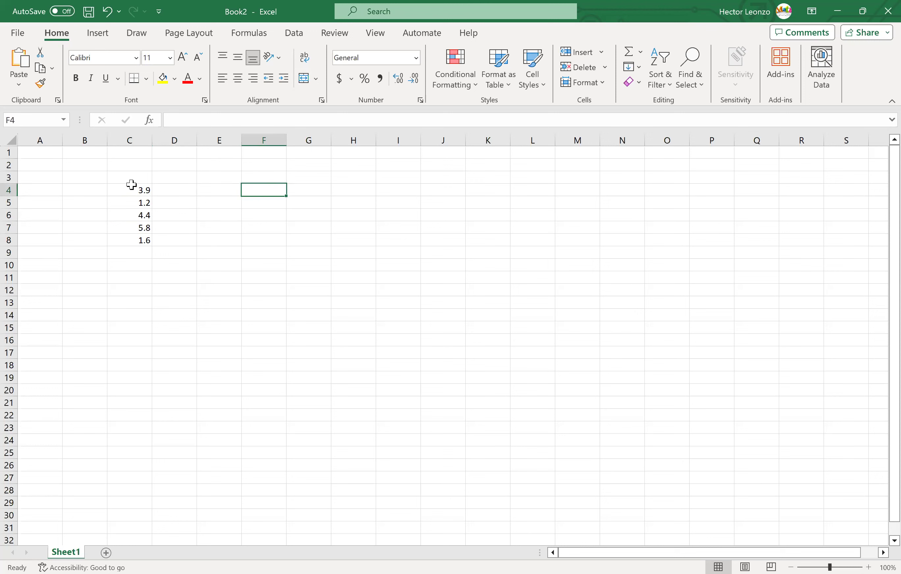
key(Right)
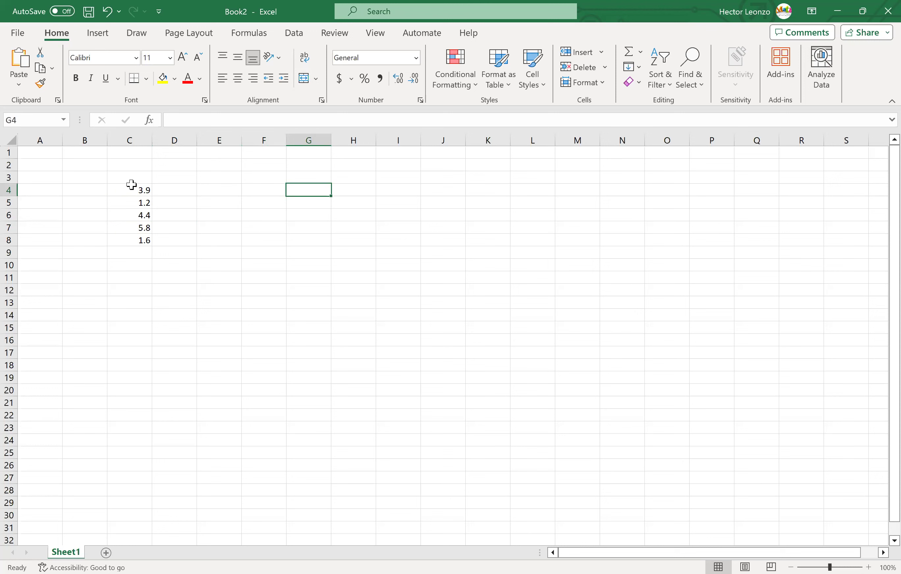
text(5.9)
key(Return)
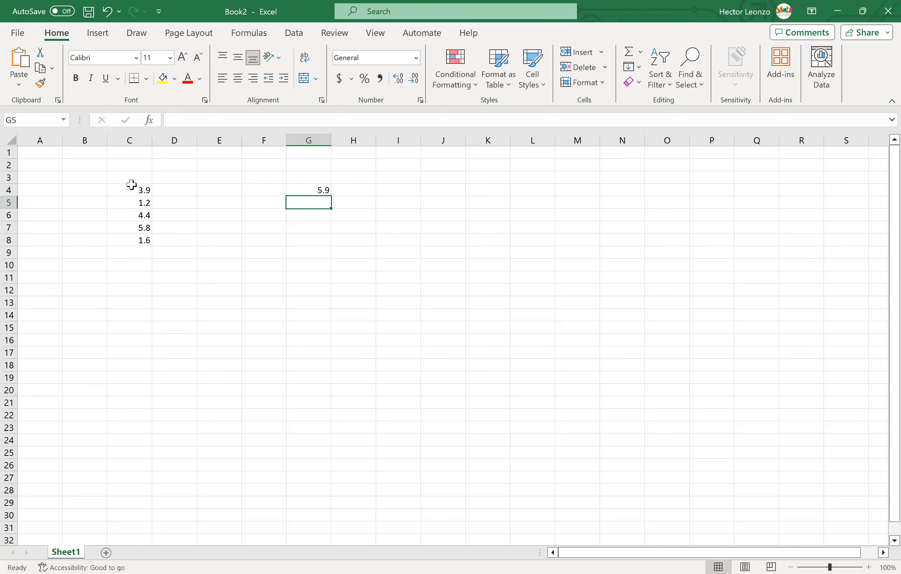
text(2.2)
key(Return)
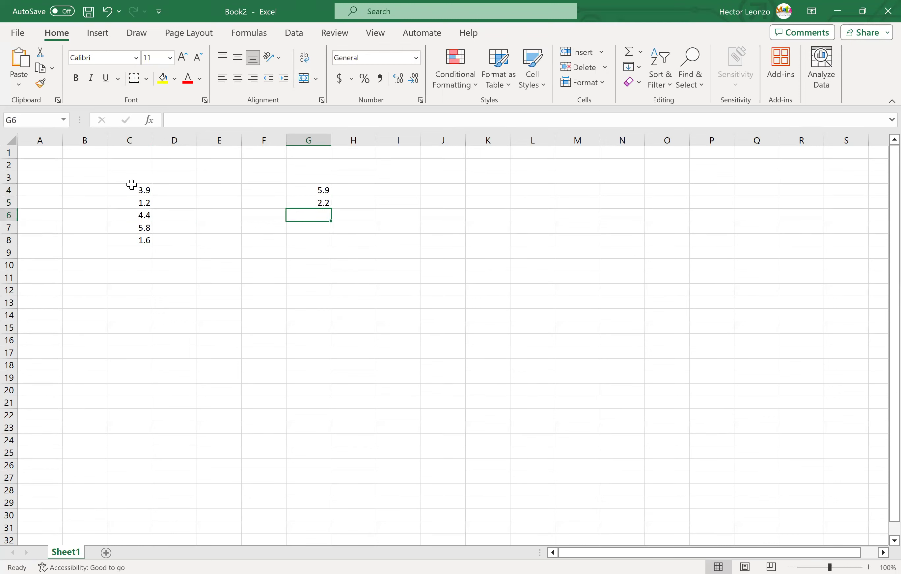
text(4.2)
key(Return)
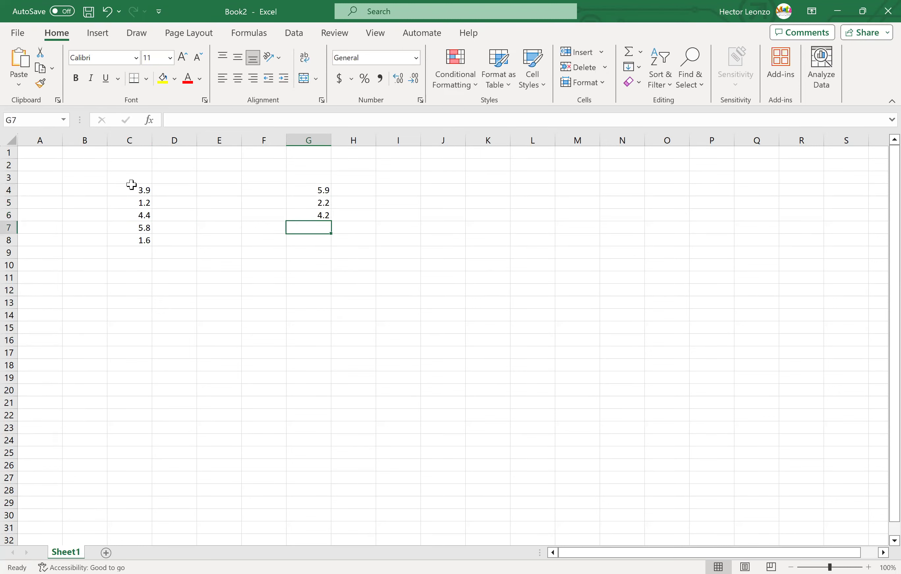
text(3.7)
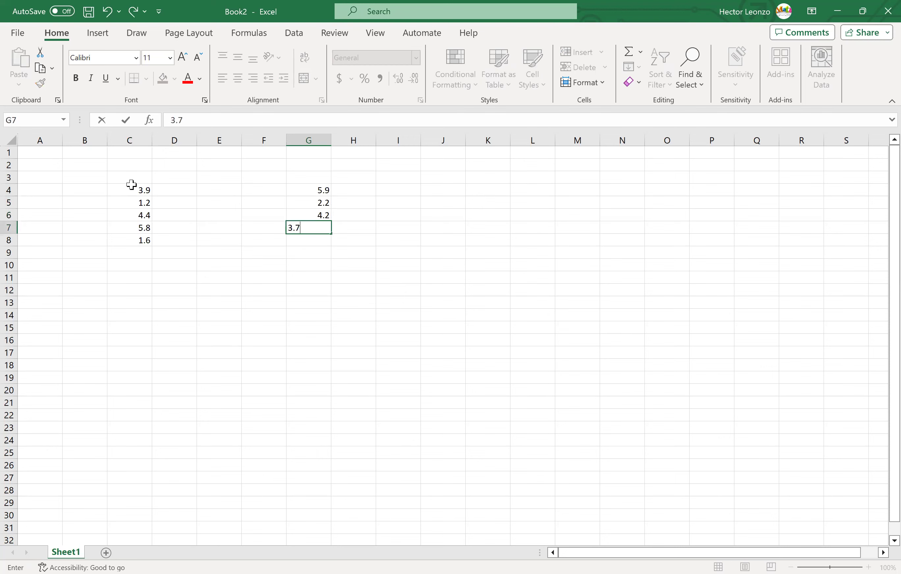
key(Tab)
- Commit the 3.7 entry in cell G7 and select cell K4 as the start of the Treatment 3 column
key(Right)
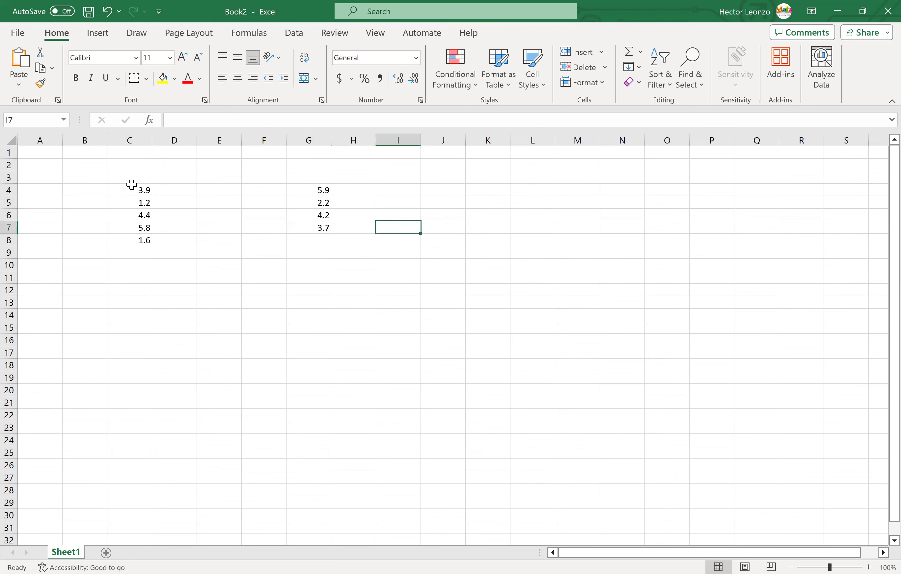
key(Right)
key(Right)
key(Up)
key(Up)
key(Up)
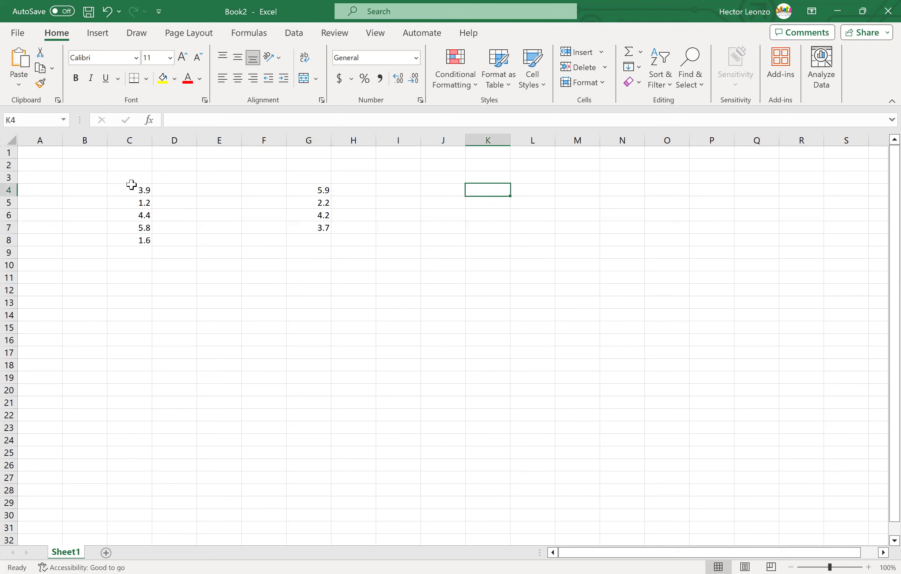
text(1.4\)
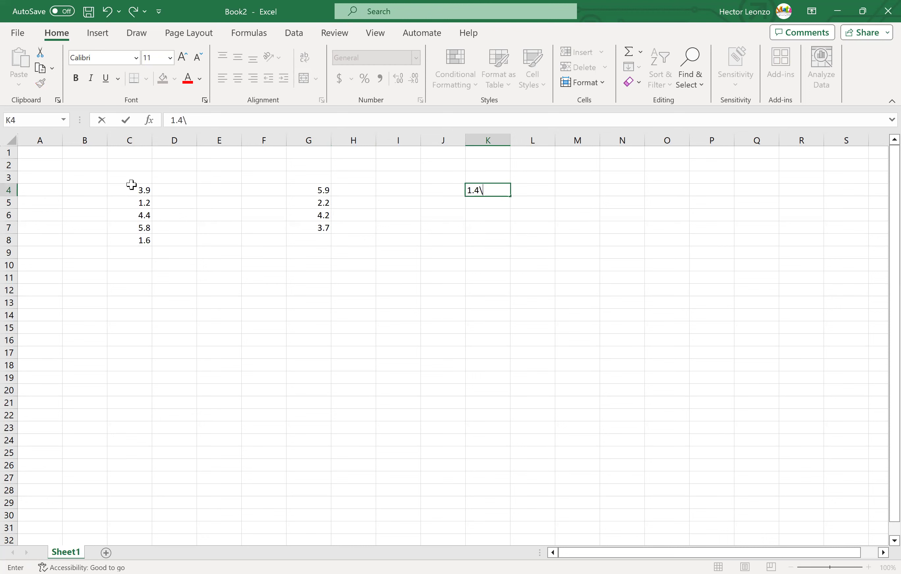
text(0.7)
key(Return)
text(2.1)
key(Return)
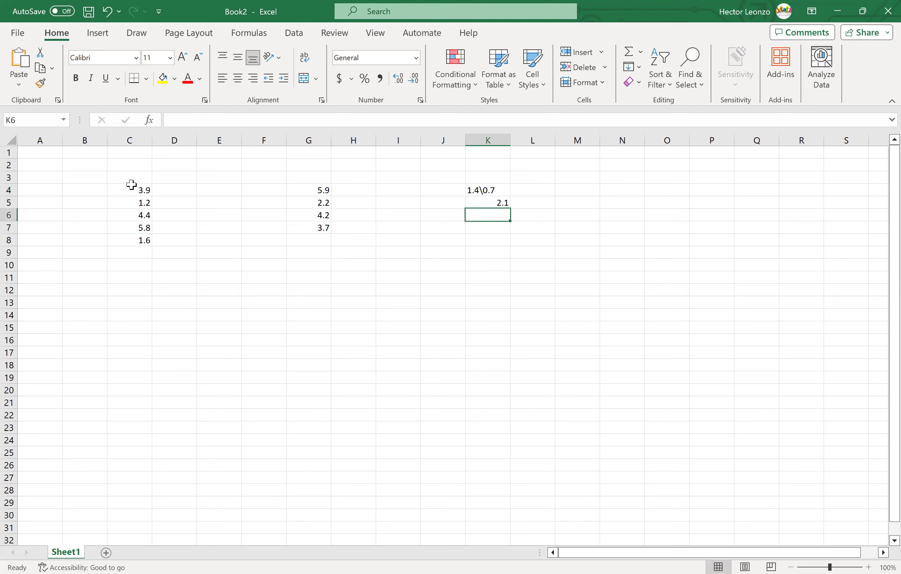
key(Up)
key(Up)
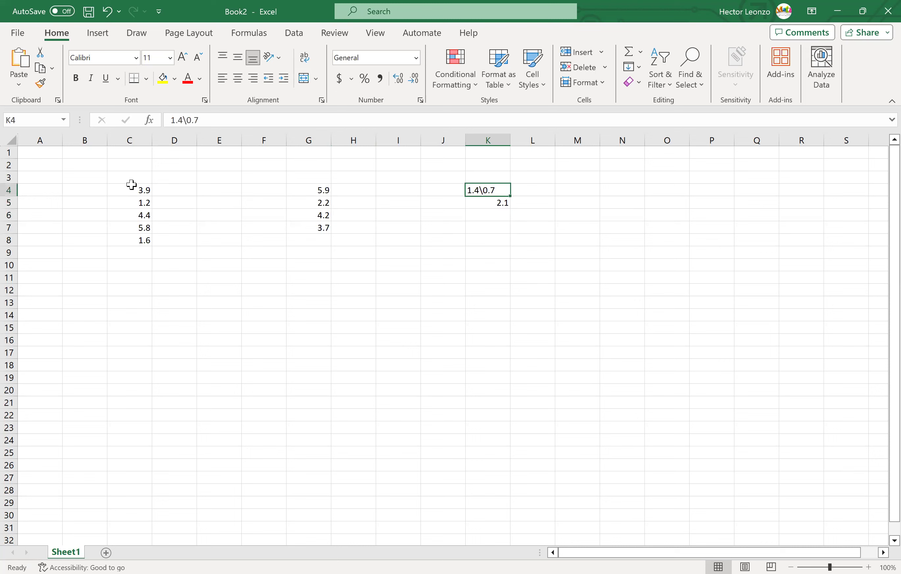
- Enter the Treatment 3 values 1.4, 0.7 and 2.1 in cells K4:K6, overwriting the mistyped entries
text(1.4)
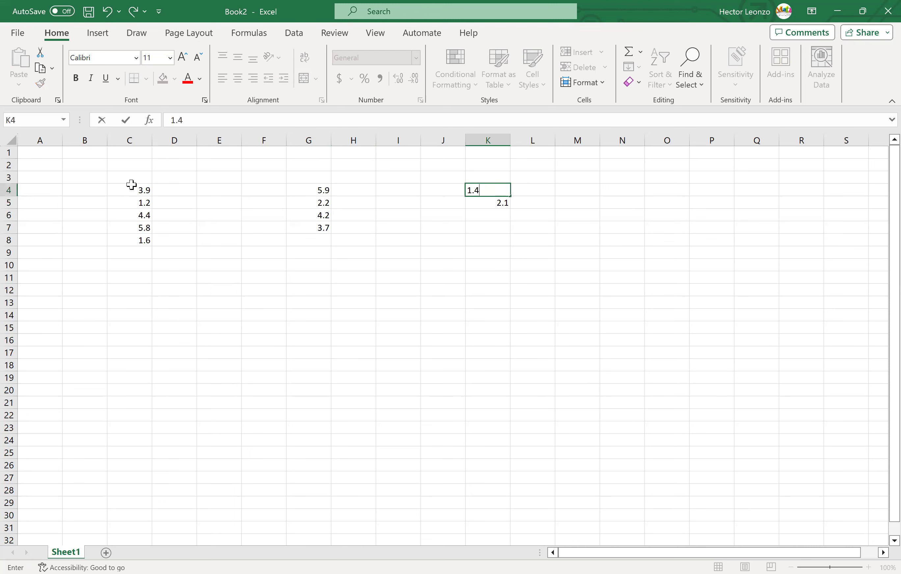
key(Return)
text(0.)
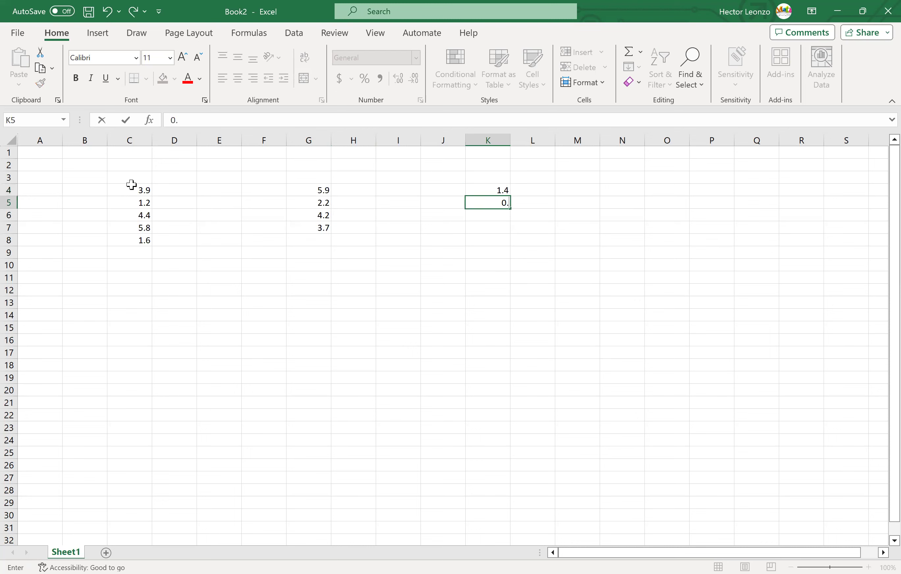
text(7)
key(Return)
text(2.)
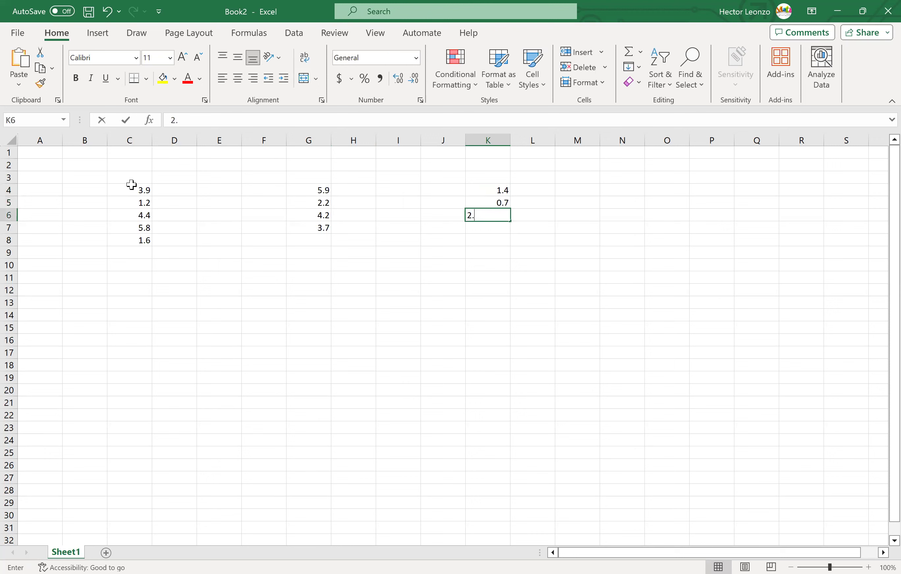
text(1)
key(Return)
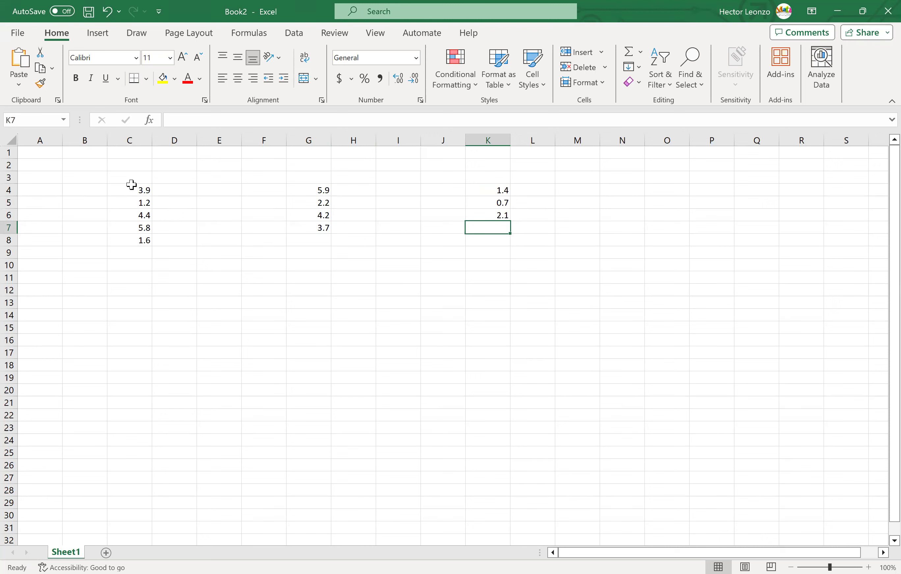
- Label the row below the treatment data "Average" in cell B10
key(ctrl+Left)
key(Left)
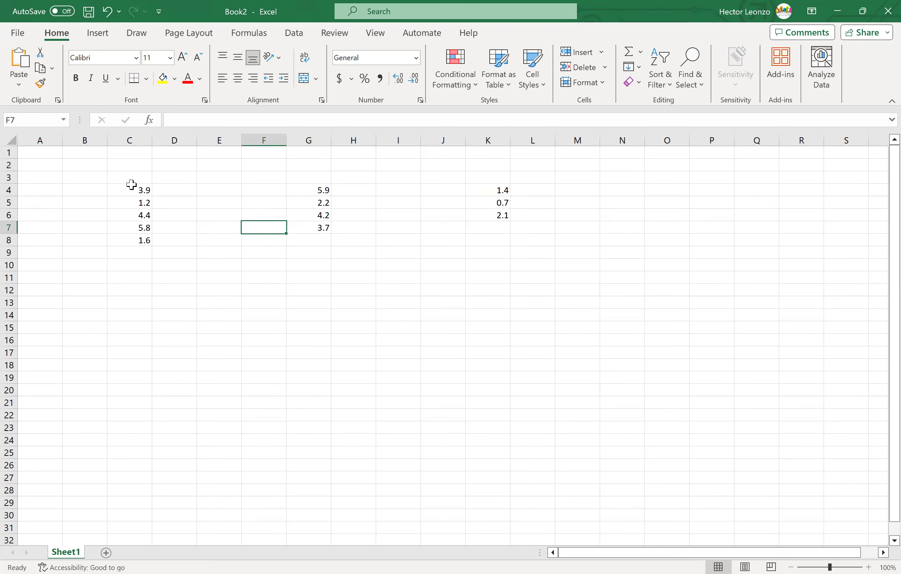
key(Left)
key(Left)
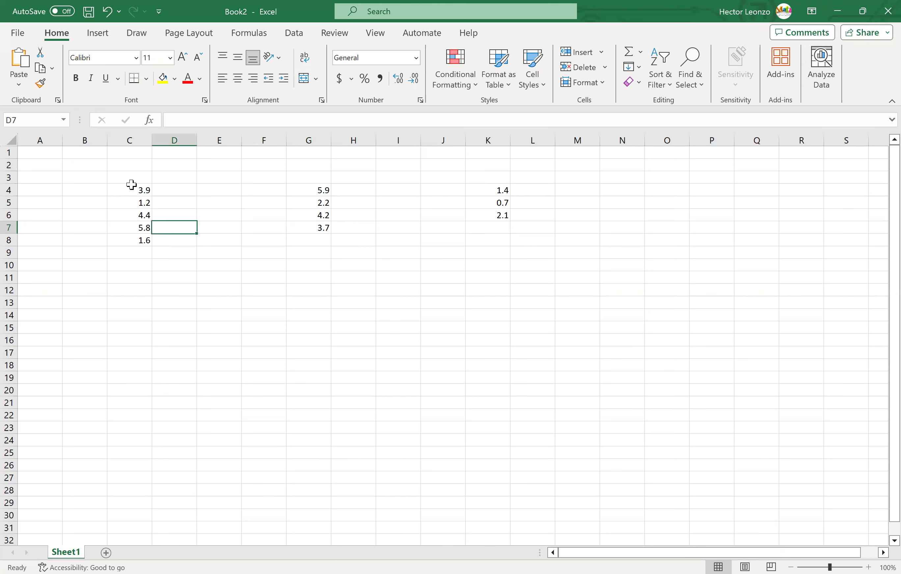
key(Down)
key(Left)
key(Left)
key(Down)
key(Down)
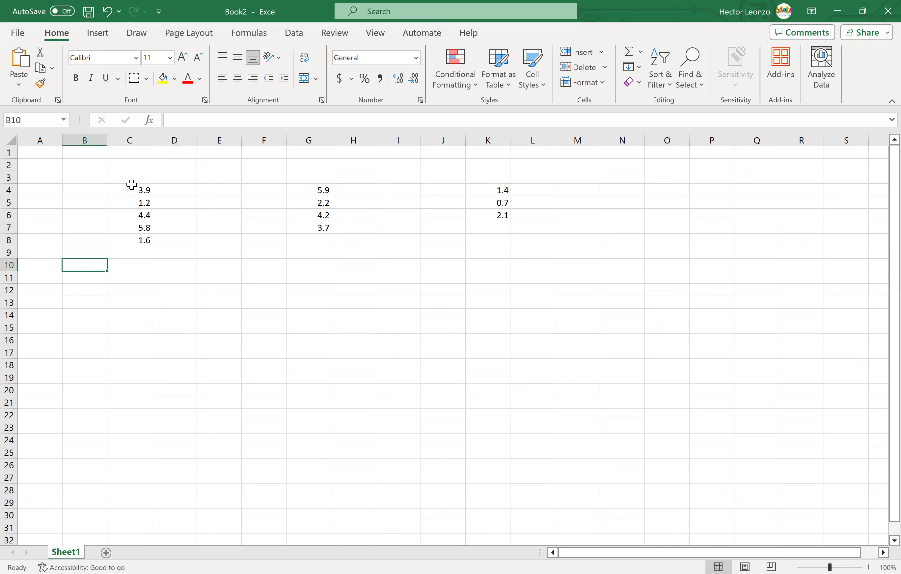
text(Ave)
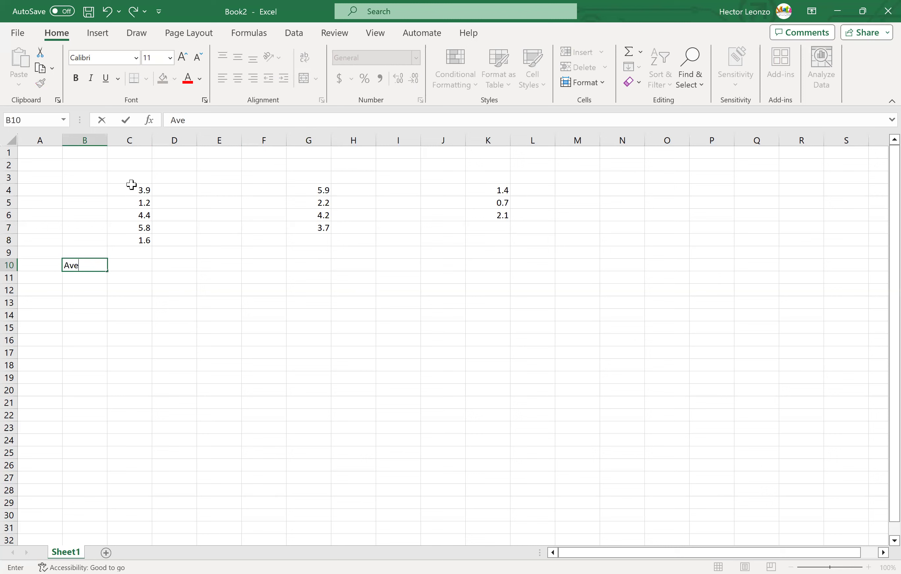
text(rage)
key(Tab)
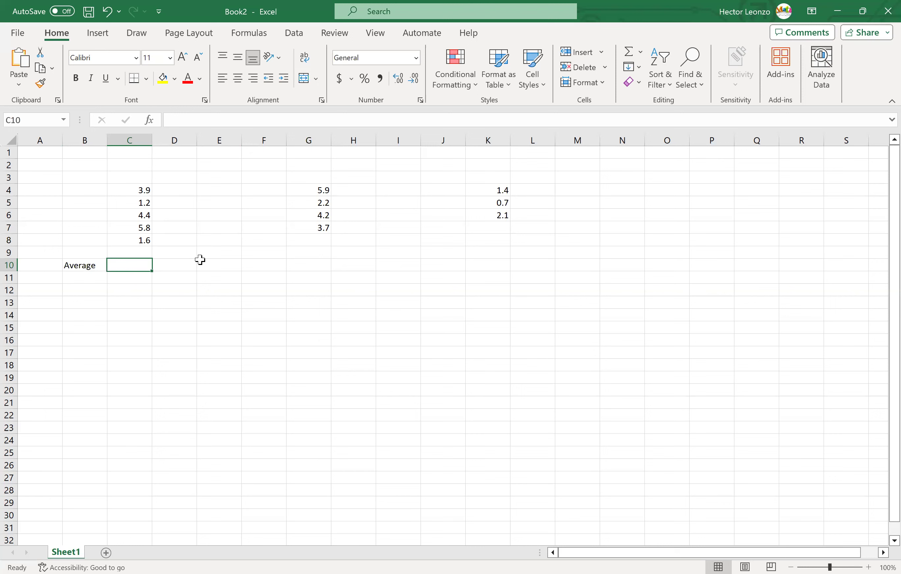
- Calculate the Treatment 1 average in cell C10 with an AVERAGE formula over C4:C8
text(=)
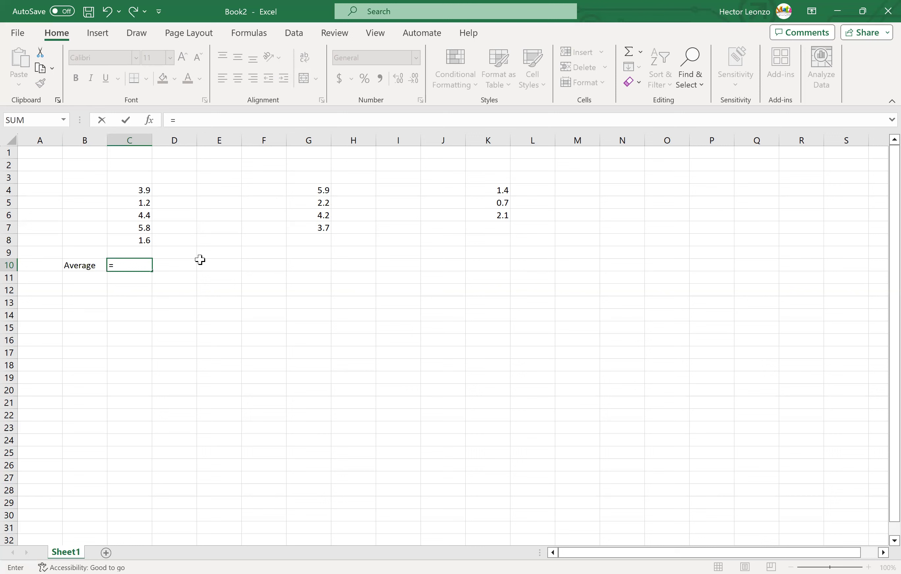
text(ave)
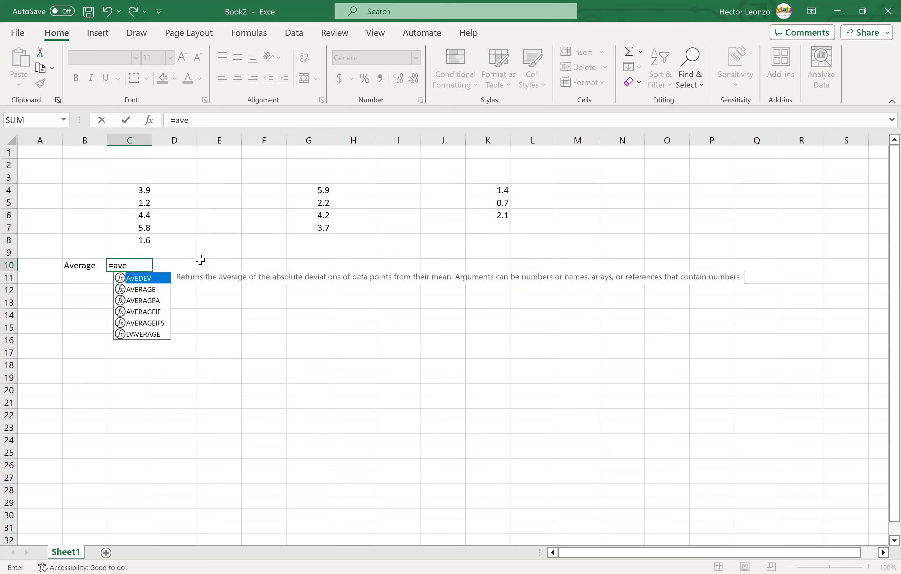
text(rage)
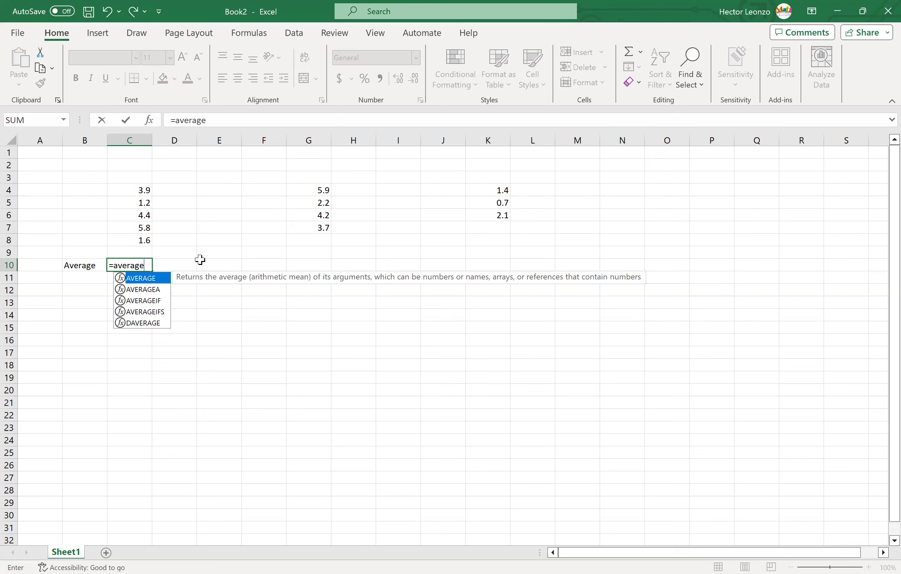
text(()
click(138, 190)
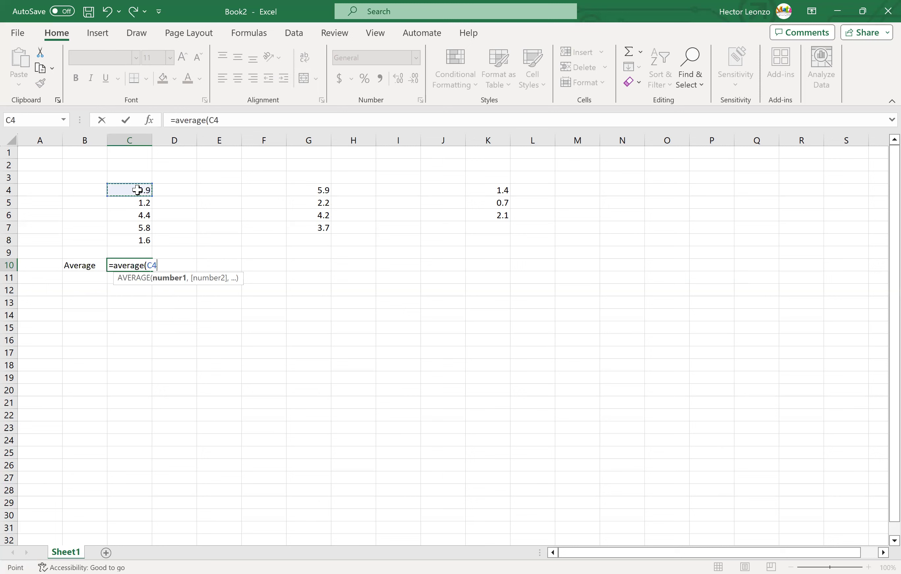
shift+click(145, 239)
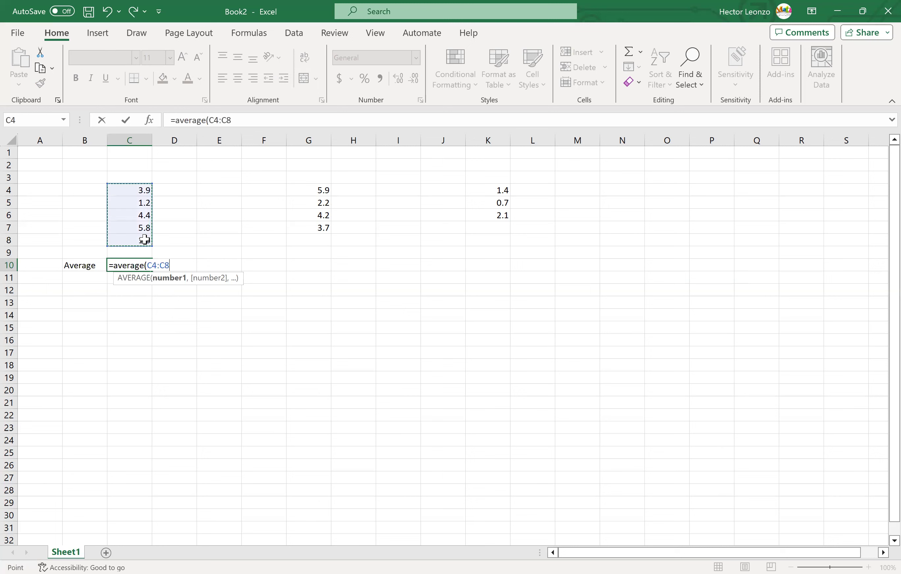
text())
key(Return)
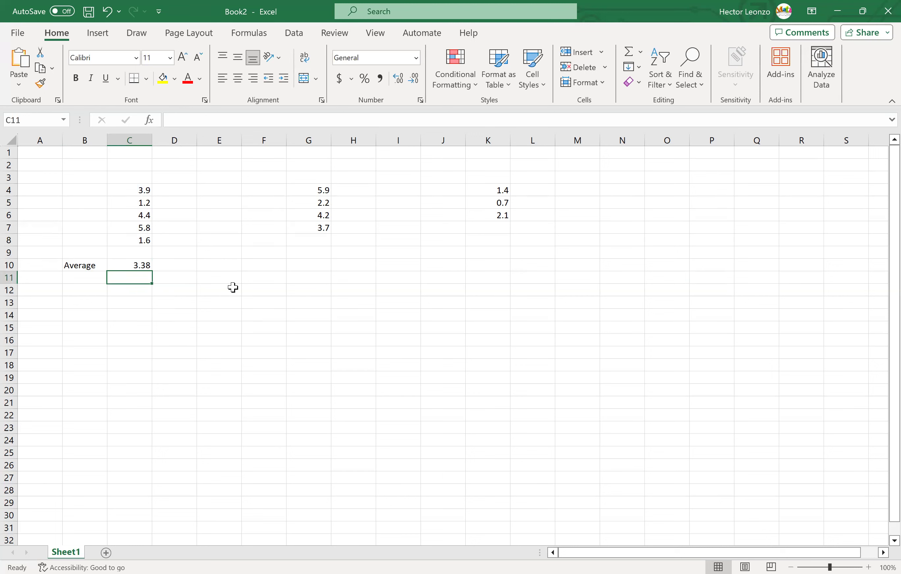
- Calculate the Treatment 2 average in cell G10 with an AVERAGE formula over G4:G7
click(316, 267)
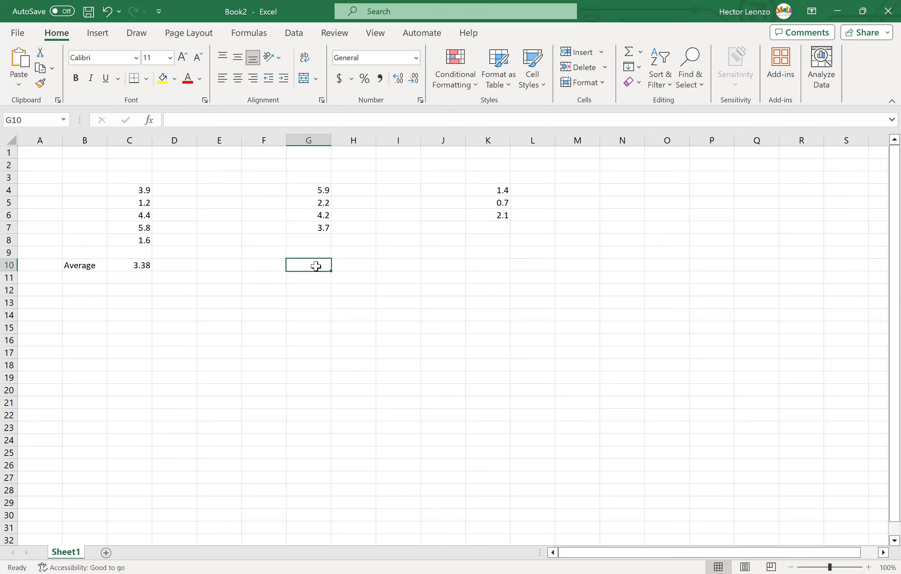
text(=)
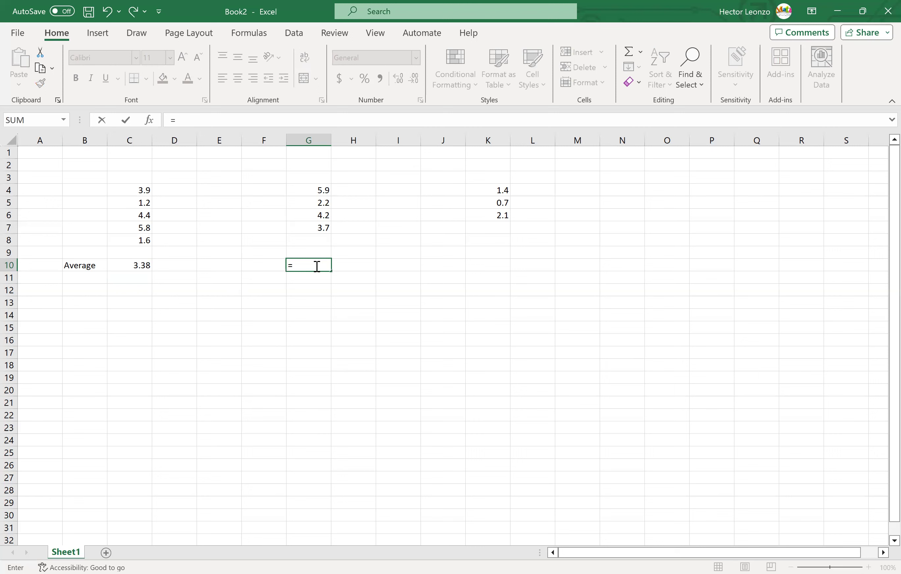
text(average()
click(317, 190)
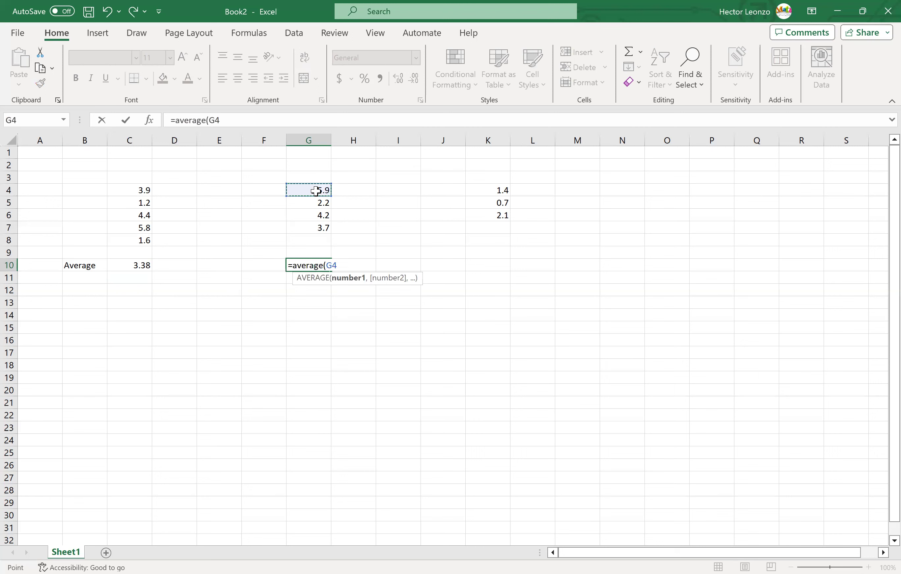
shift+click(319, 229)
key(Return)
- Calculate the Treatment 3 average in cell K10 with an AVERAGE formula over K4:K6
click(499, 267)
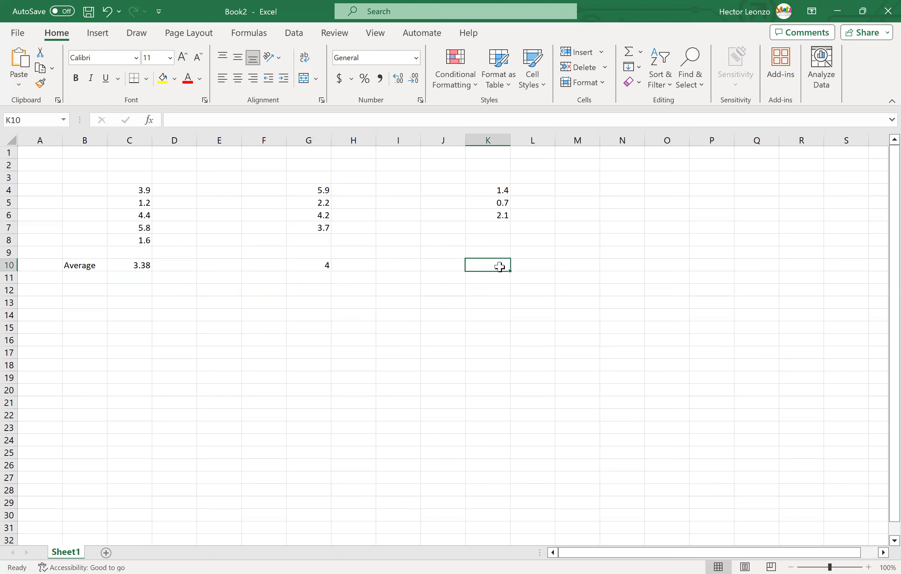
double_click(499, 267)
text(=)
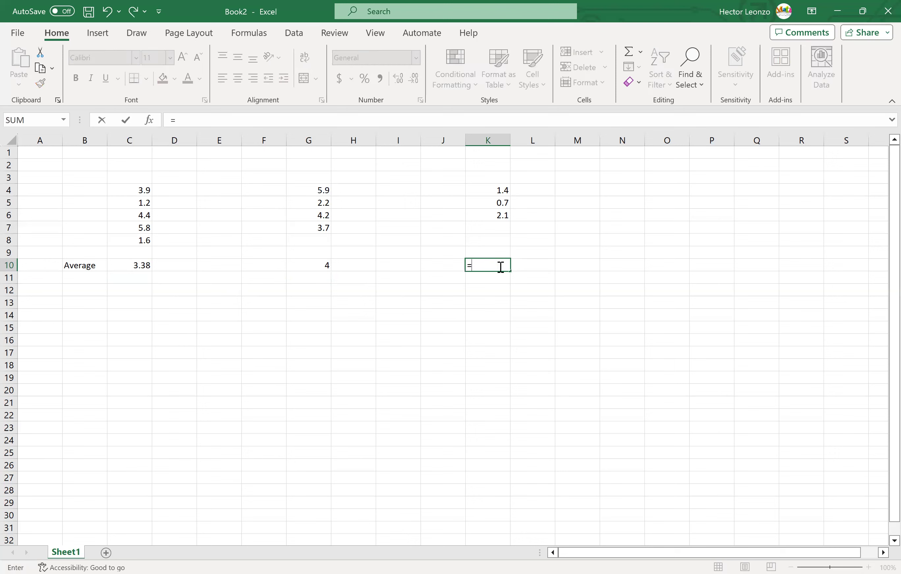
text(average()
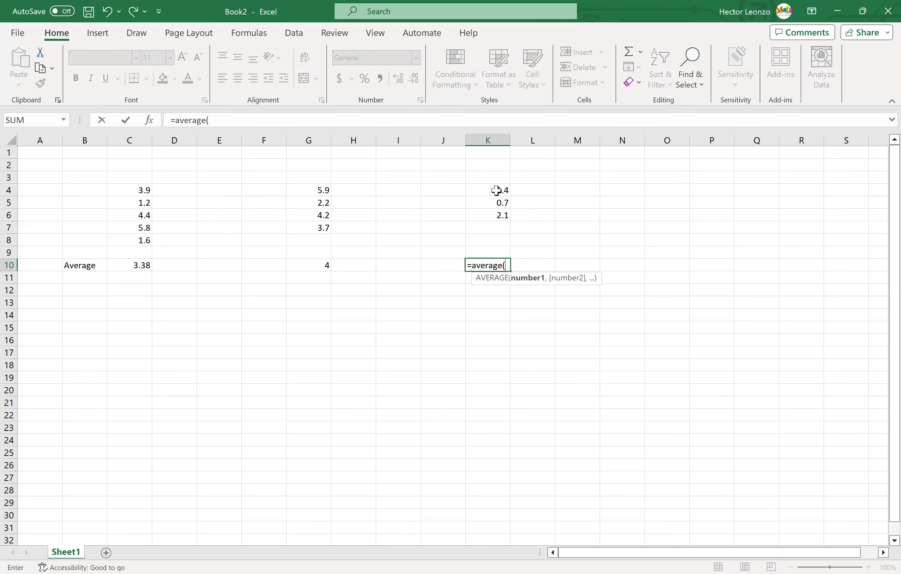
drag(496, 192, 498, 216)
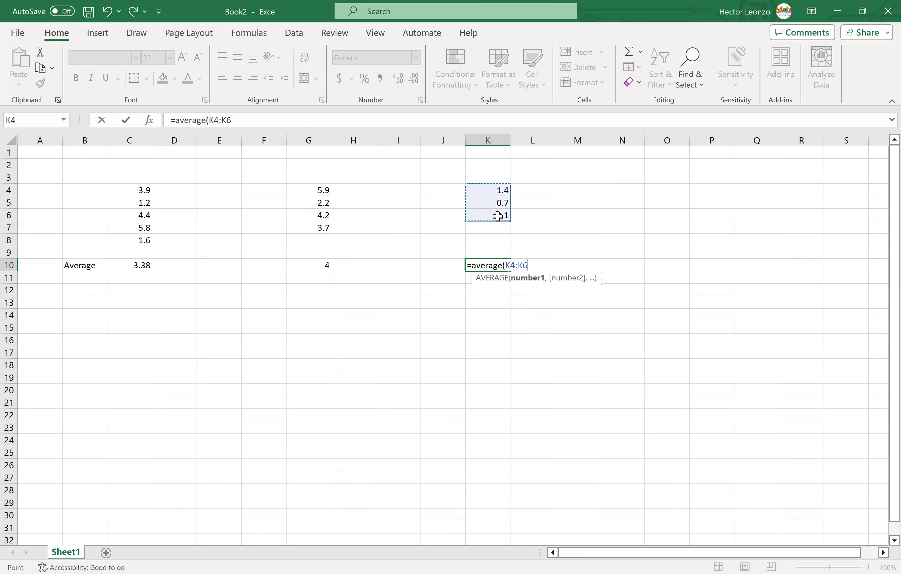
text())
key(Return)
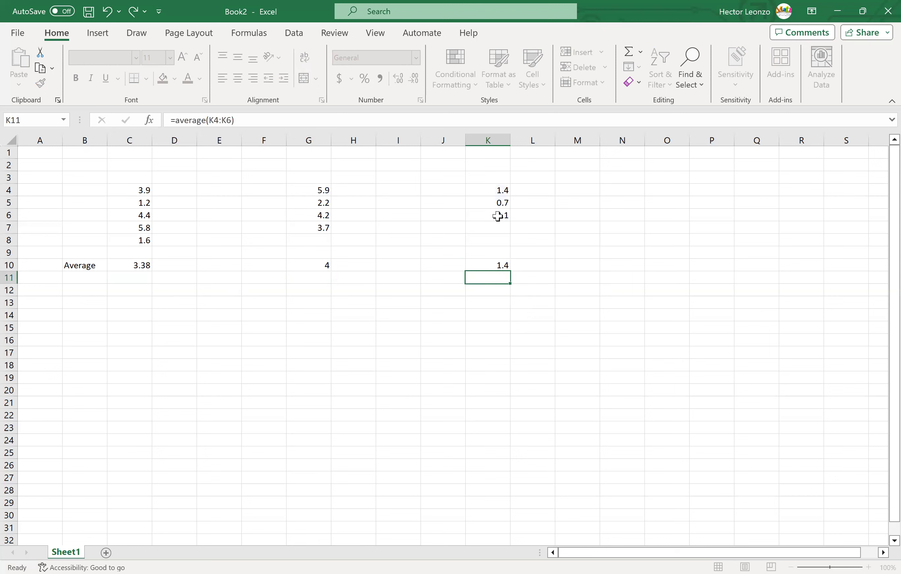
- Start an overall AVERAGE formula in cell N10 with the Treatment 1 values C4, C5, C6, C7 and C8 as separate arguments
key(Up)
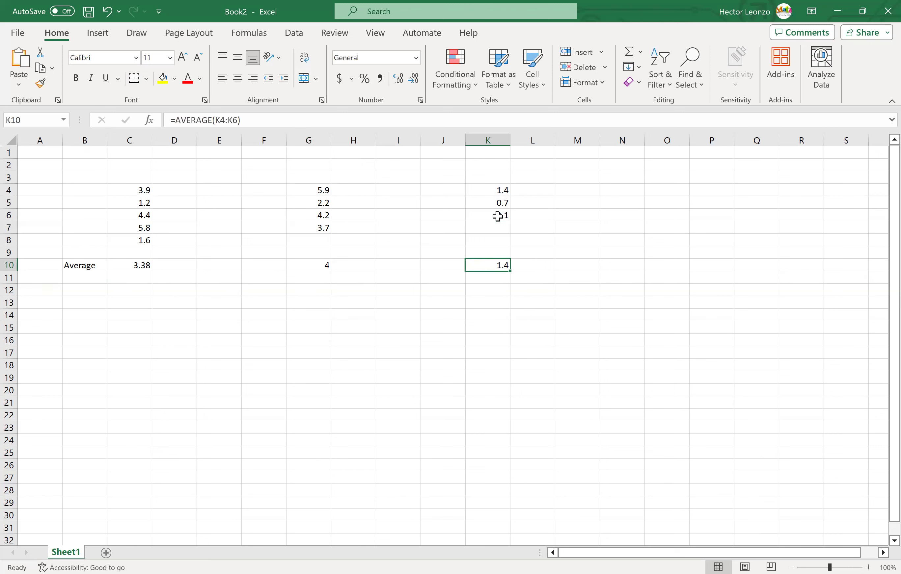
key(Right)
key(Right)
key(Right)
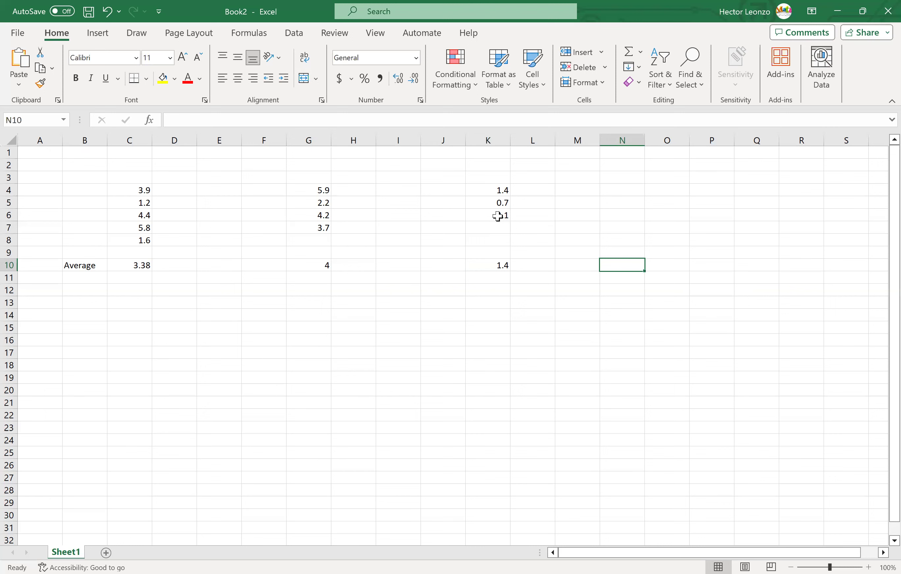
text(=)
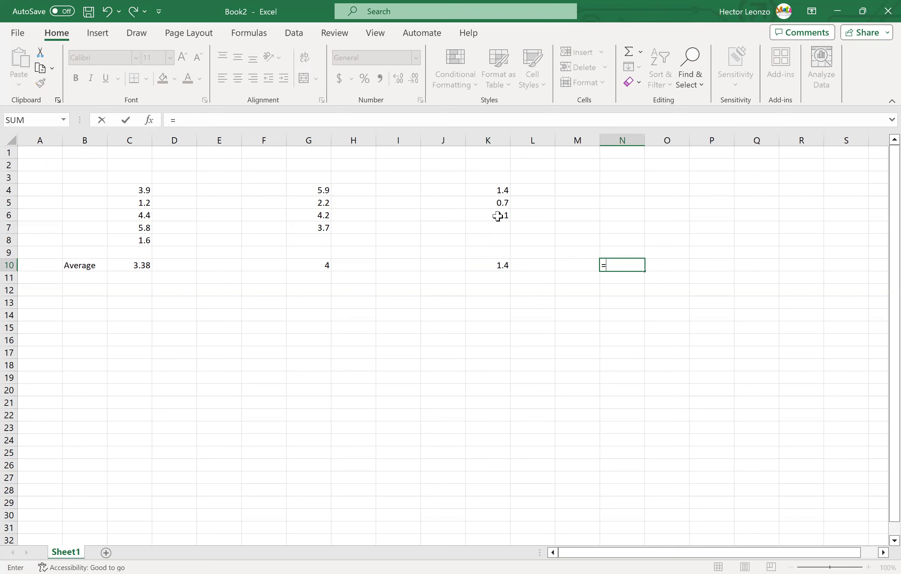
text(average()
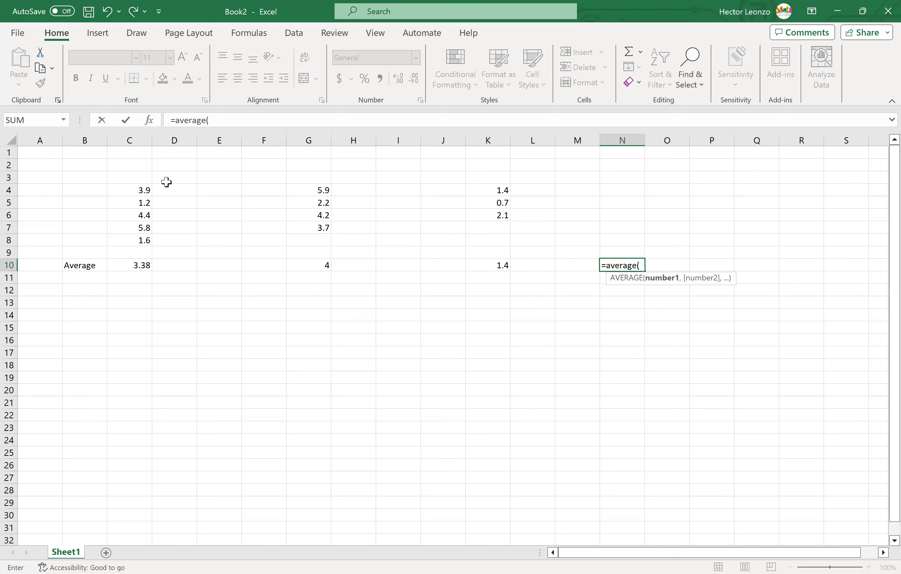
click(139, 192)
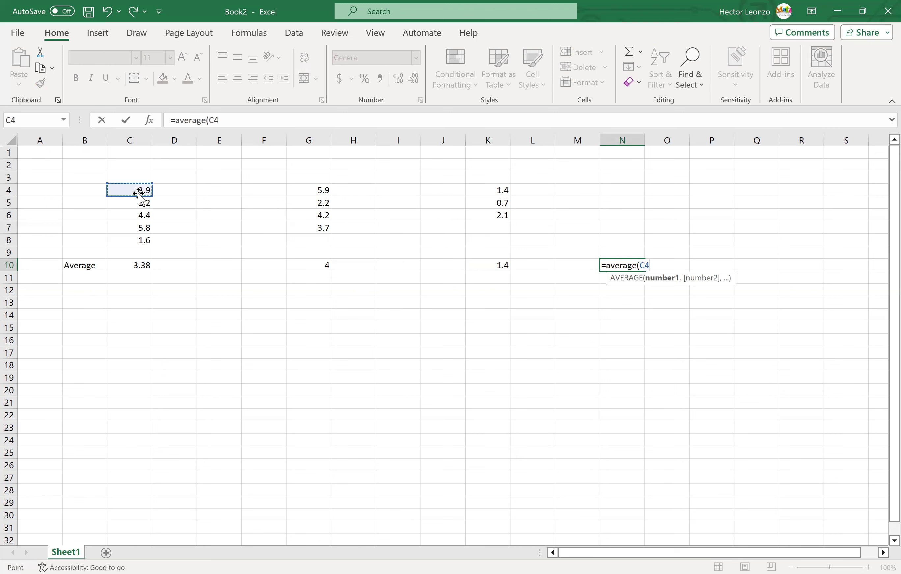
click(139, 200)
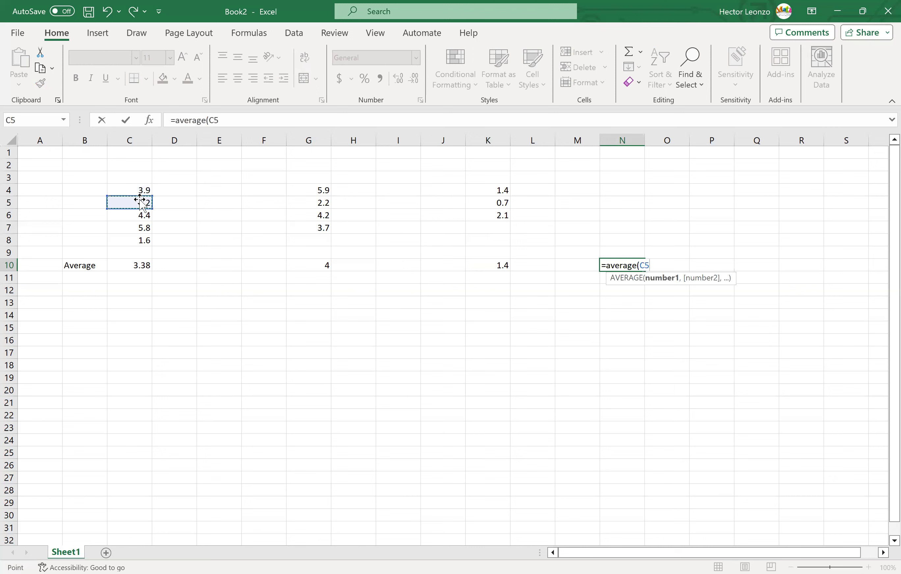
click(139, 190)
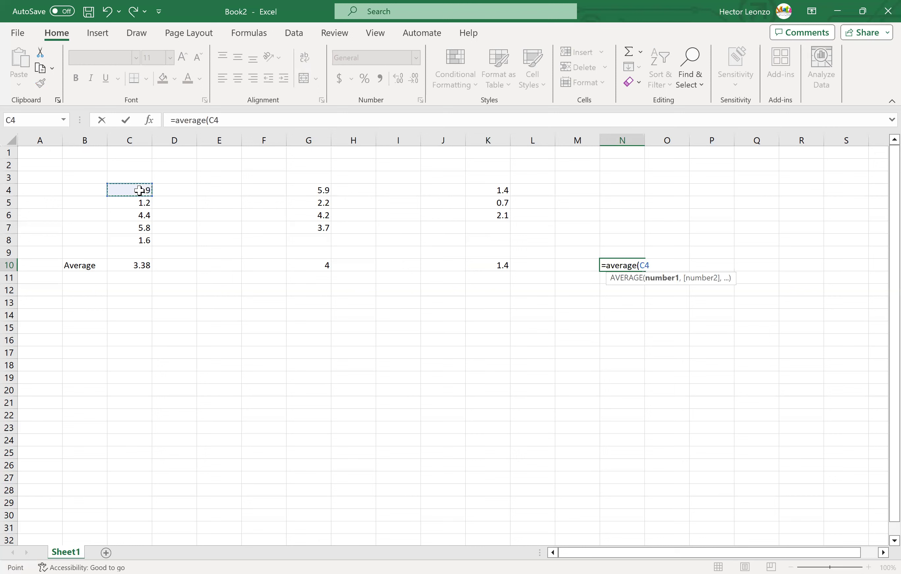
text(,)
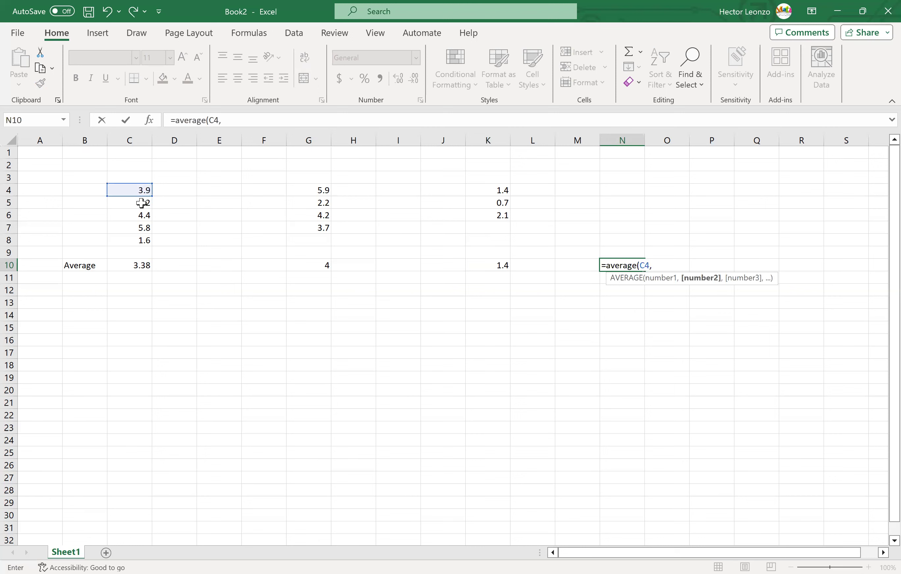
click(141, 203)
text(,)
click(139, 215)
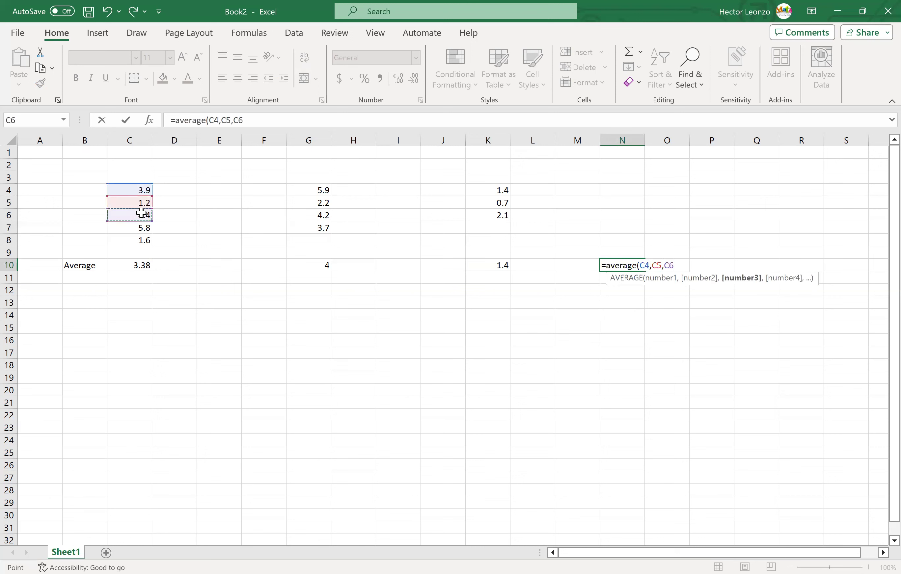
text(,)
click(140, 229)
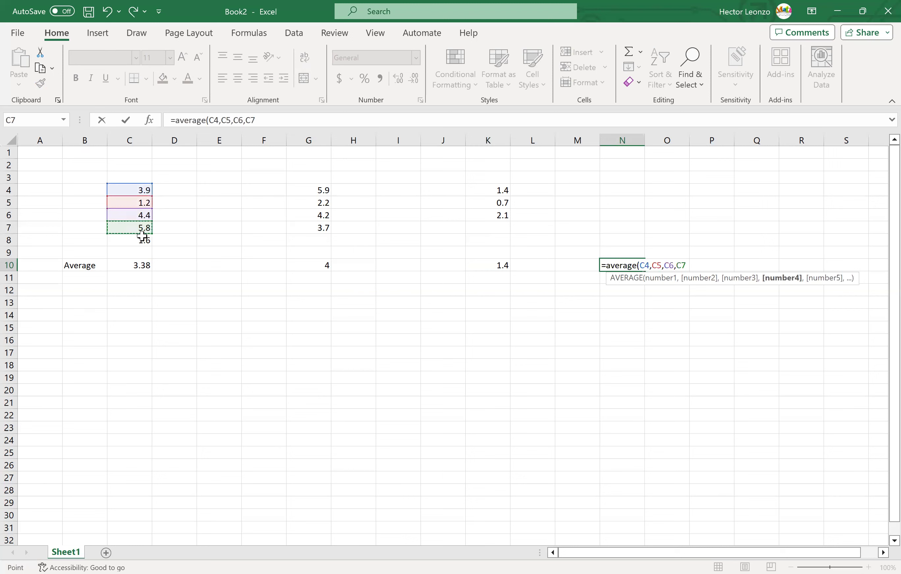
text(,)
click(141, 241)
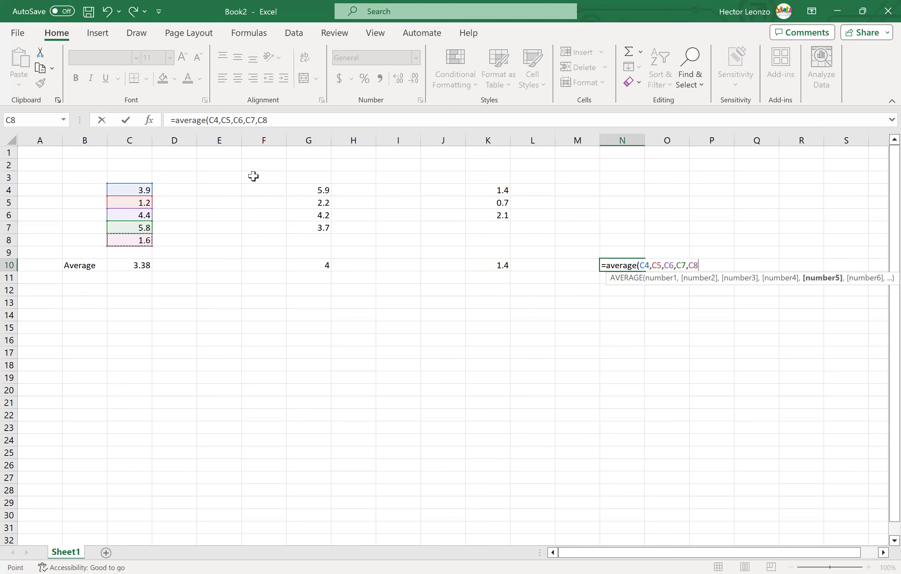
- Add the Treatment 2 values G4, G5, G6 and G7 as arguments to the overall average formula in N10
text(,)
click(317, 190)
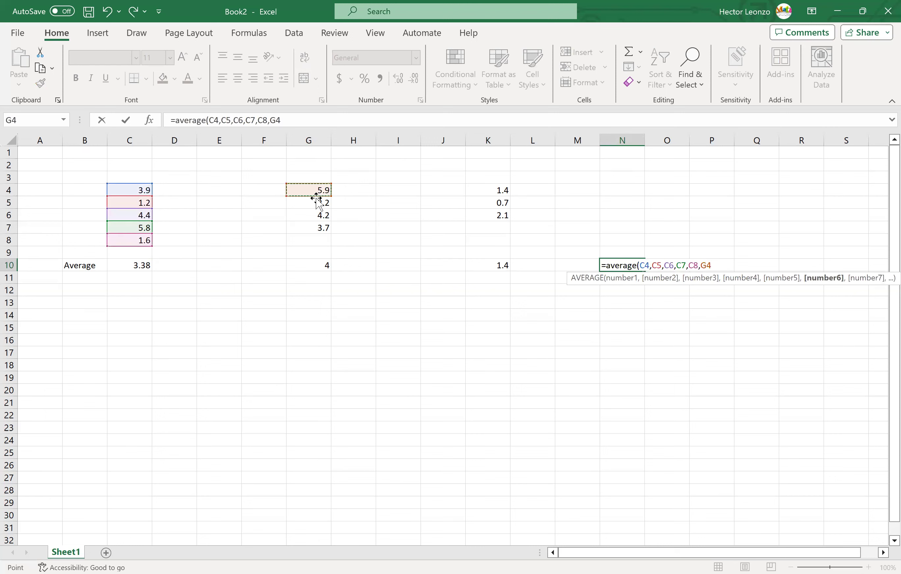
text(,)
click(318, 203)
text(,)
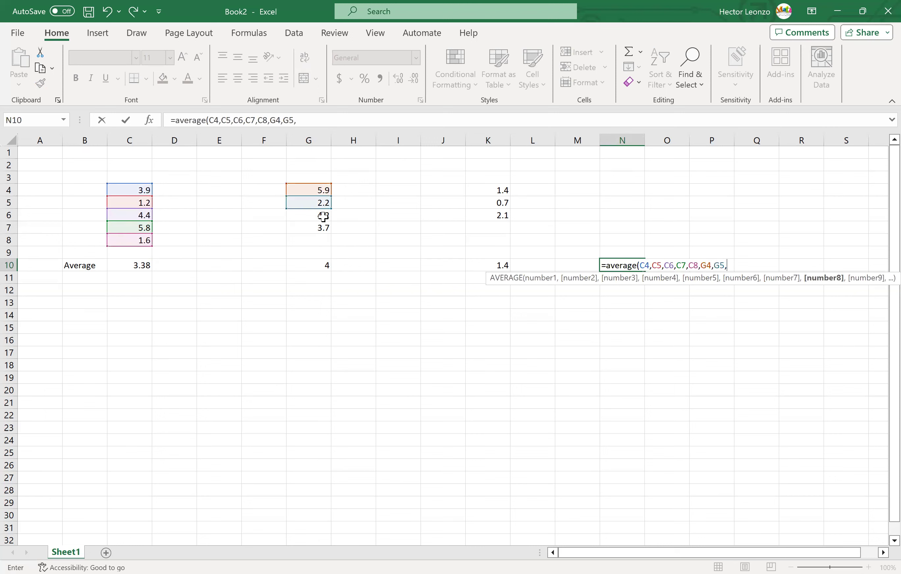
click(322, 216)
text(,)
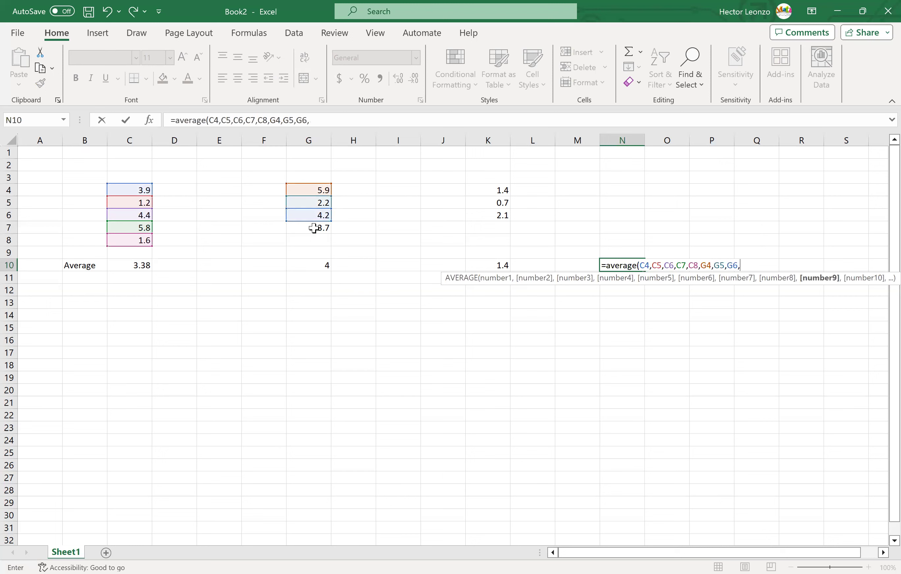
click(314, 229)
text(,)
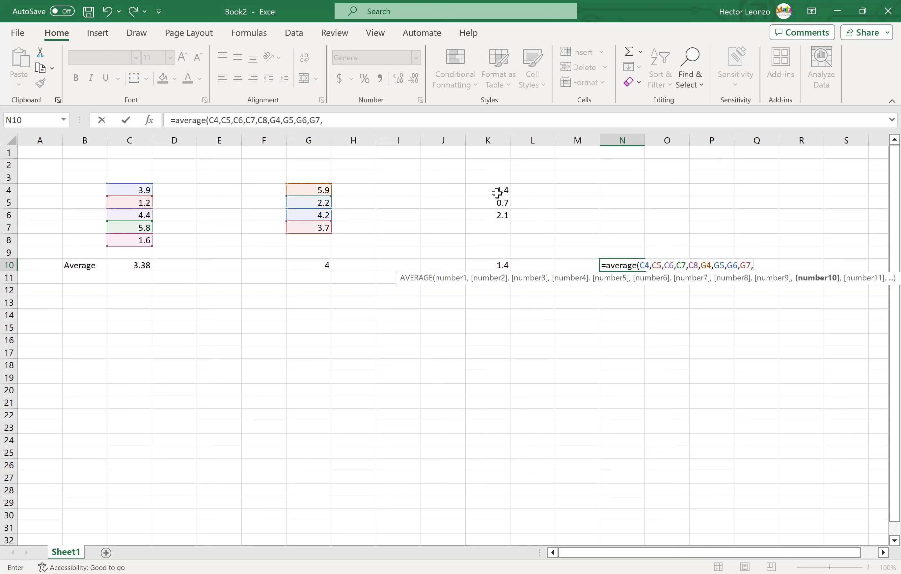
- Complete the overall average formula in N10 with the Treatment 3 values K4, K5 and K6
click(497, 193)
text(,)
click(495, 202)
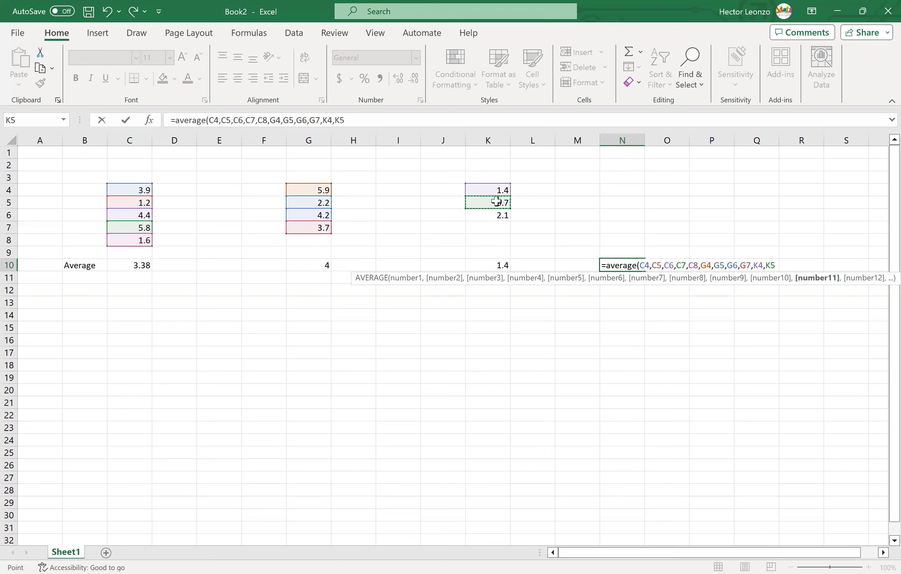
text(,)
click(493, 217)
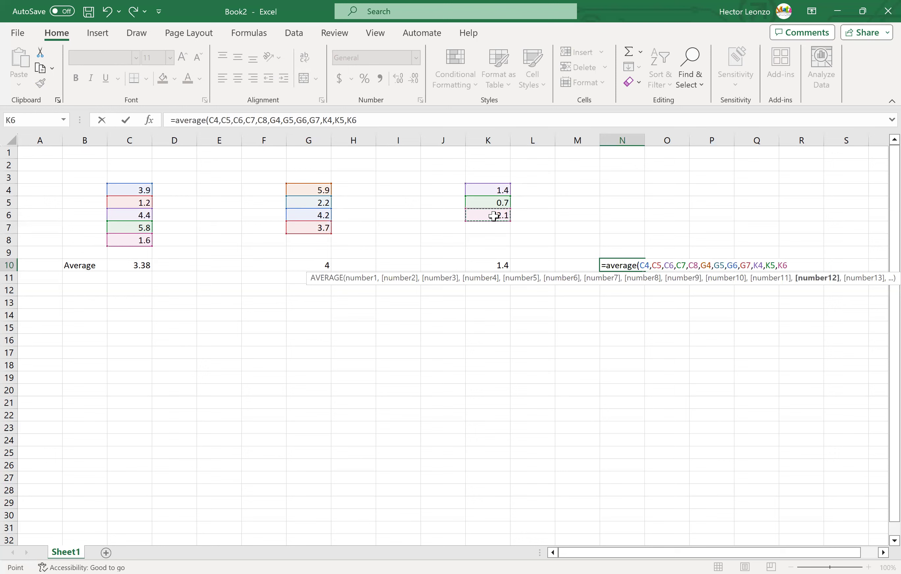
text())
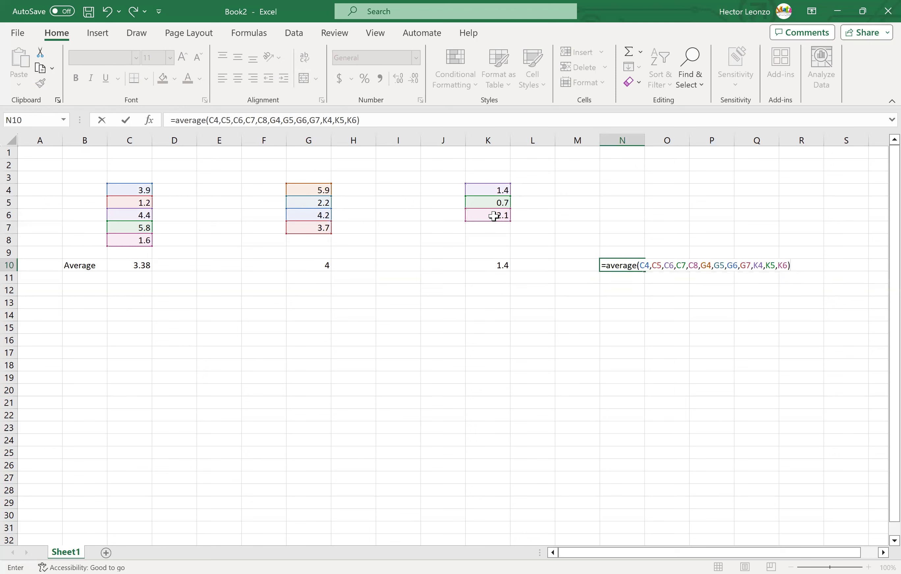
key(Return)
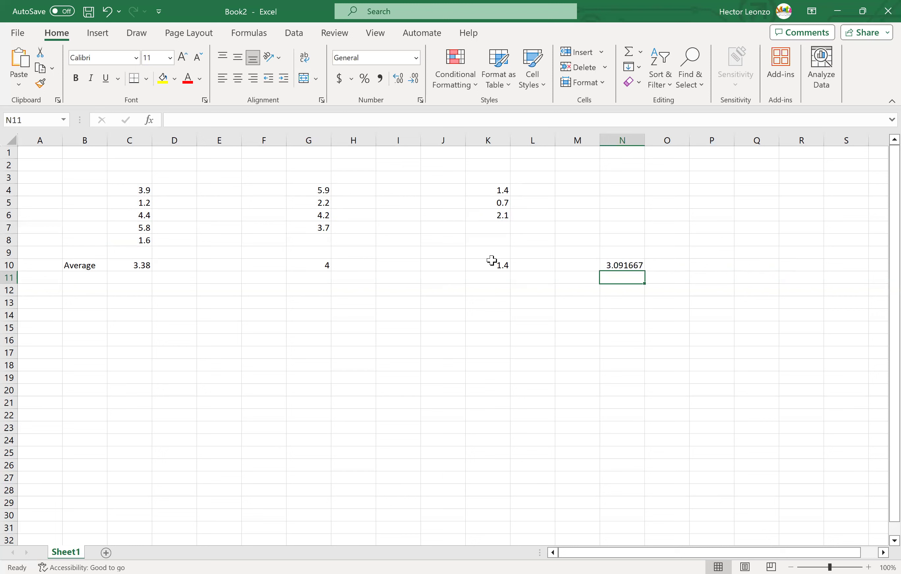
- Calculate the average of the three treatment averages C10, G10 and K10 in cell H13 for comparison
click(358, 301)
text(=)
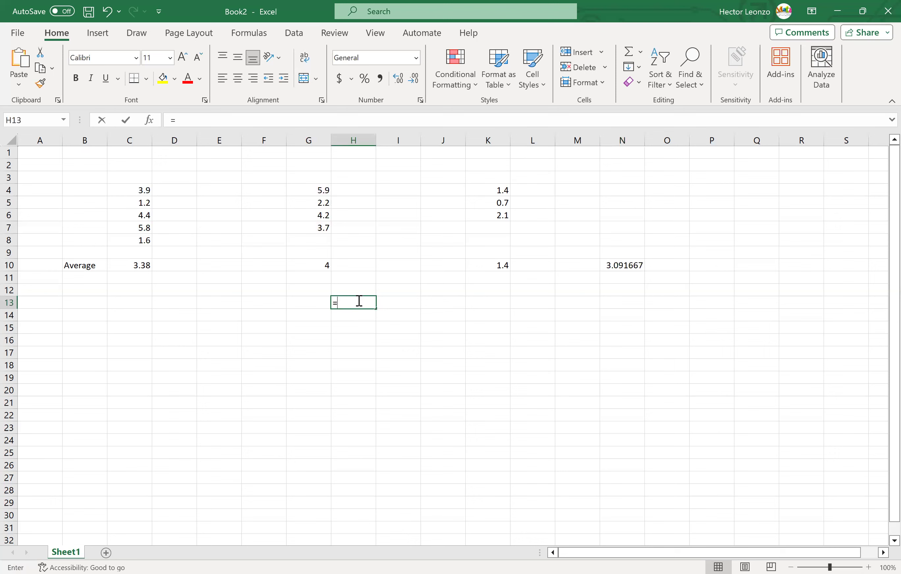
text(average()
click(138, 266)
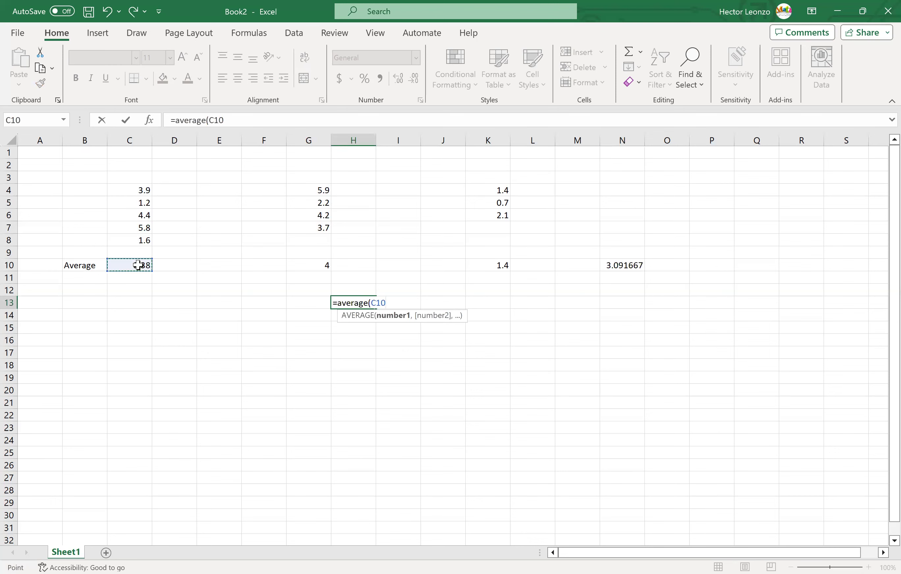
text(,)
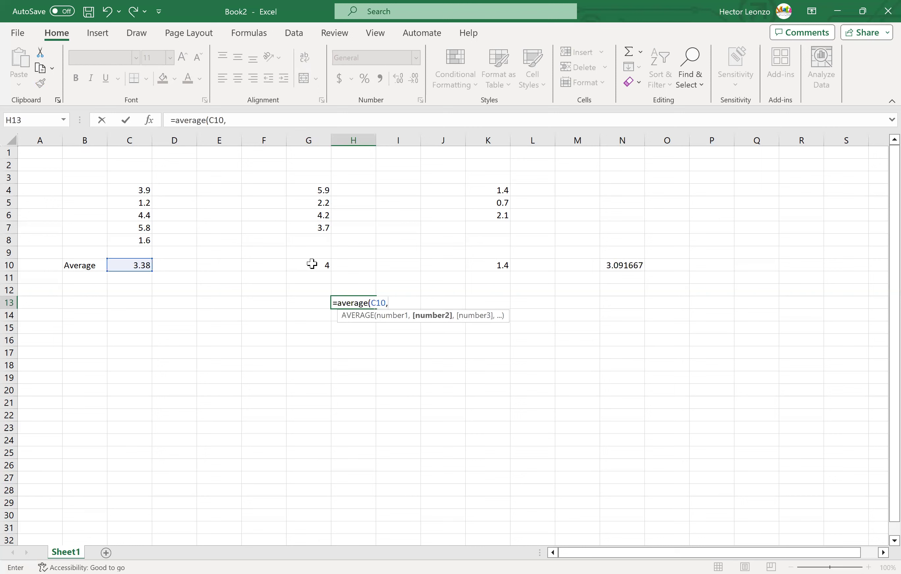
click(312, 264)
text(,)
click(505, 266)
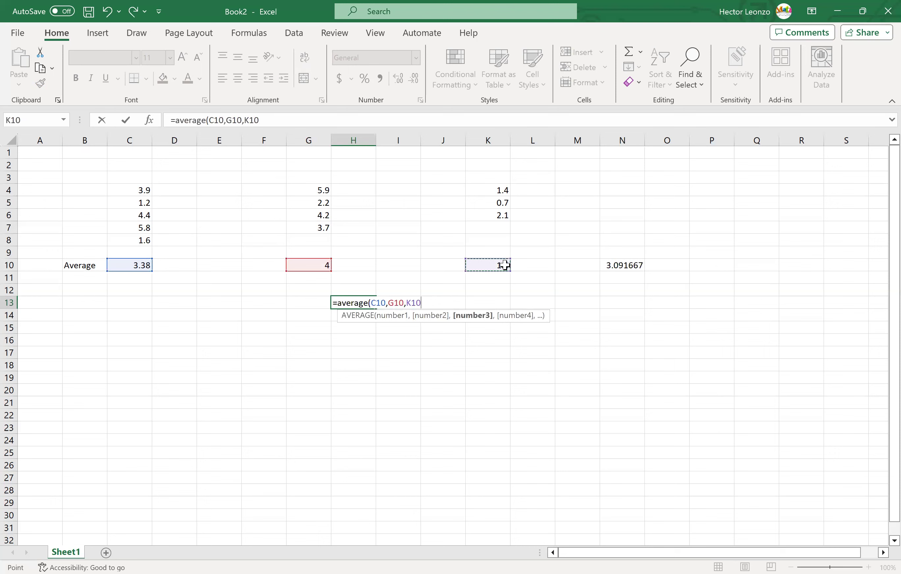
key(Return)
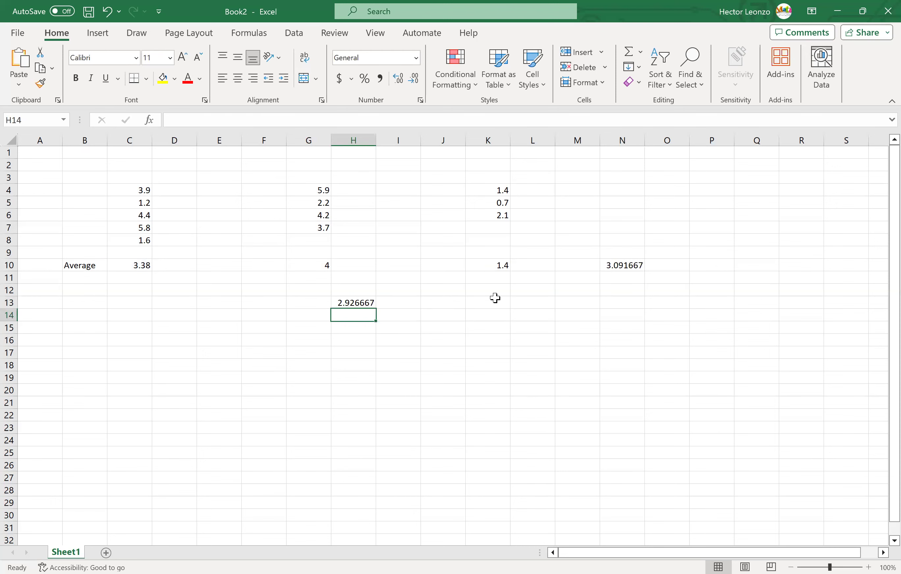
- Clear the average-of-averages formula from cell H13 and select the overall average in N10
click(355, 304)
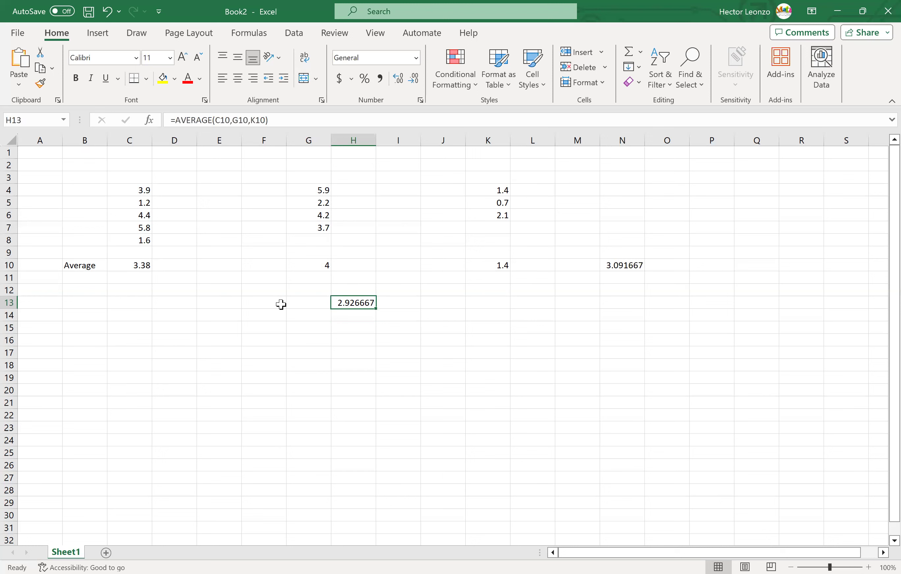
key(Delete)
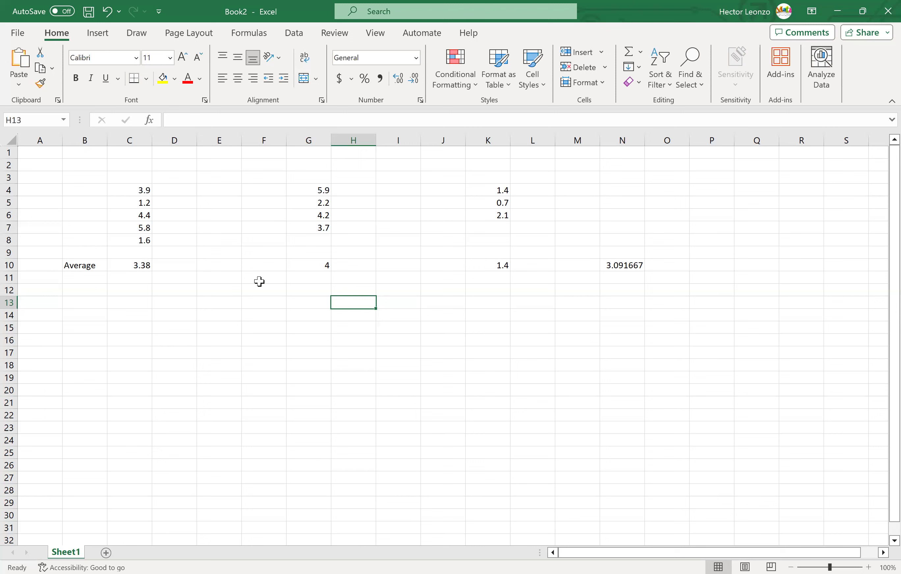
click(624, 267)
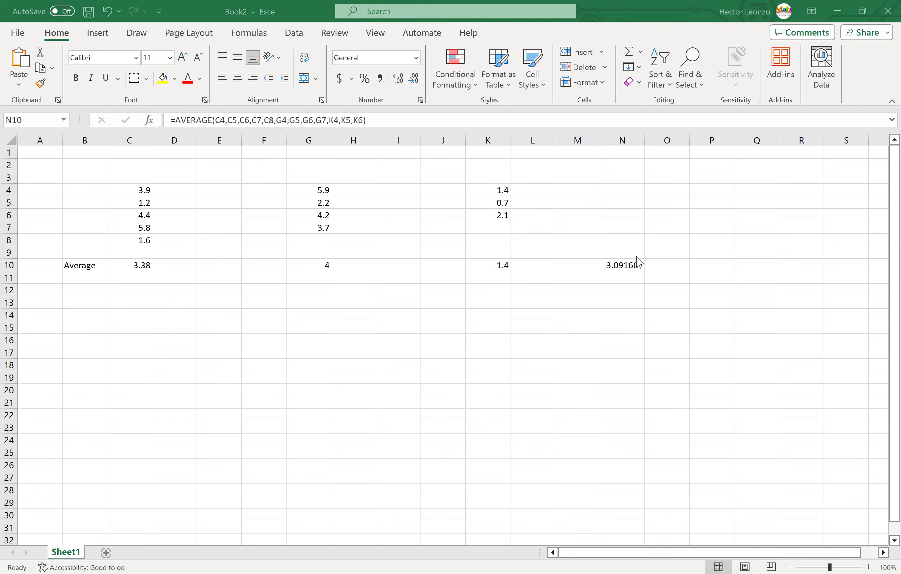
- Calculate the Treatment 1 deviation in cell C11 by subtracting the overall average with the formula =C10-N10
click(126, 279)
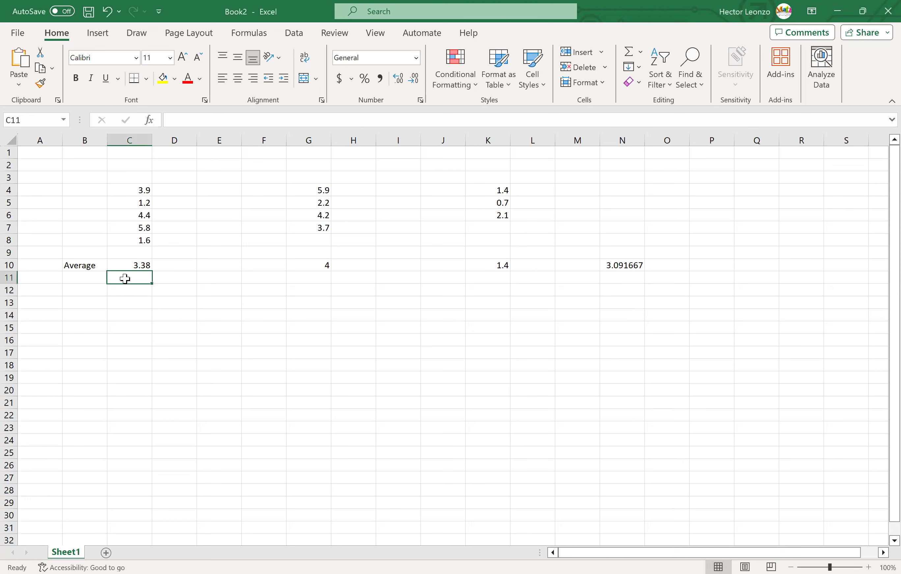
click(74, 278)
click(120, 277)
text(=)
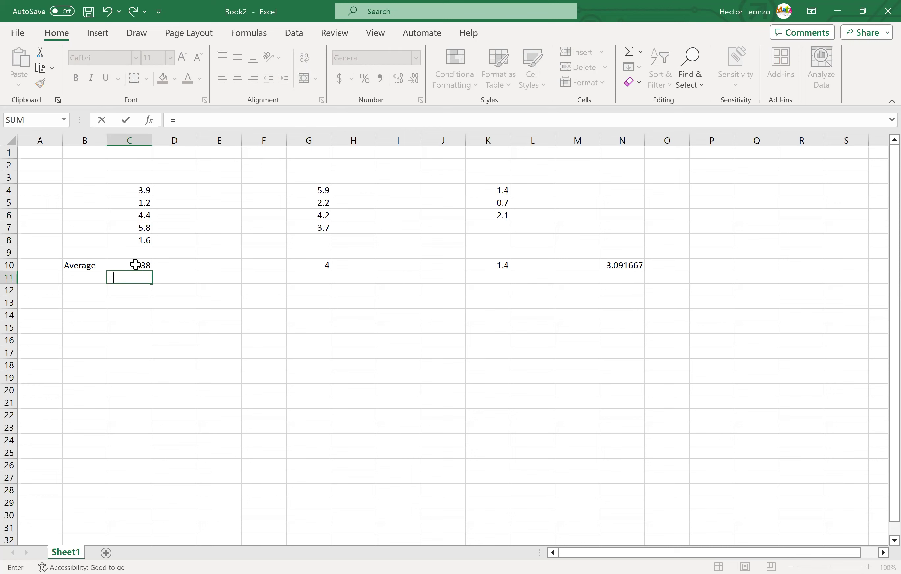
click(135, 264)
text(-)
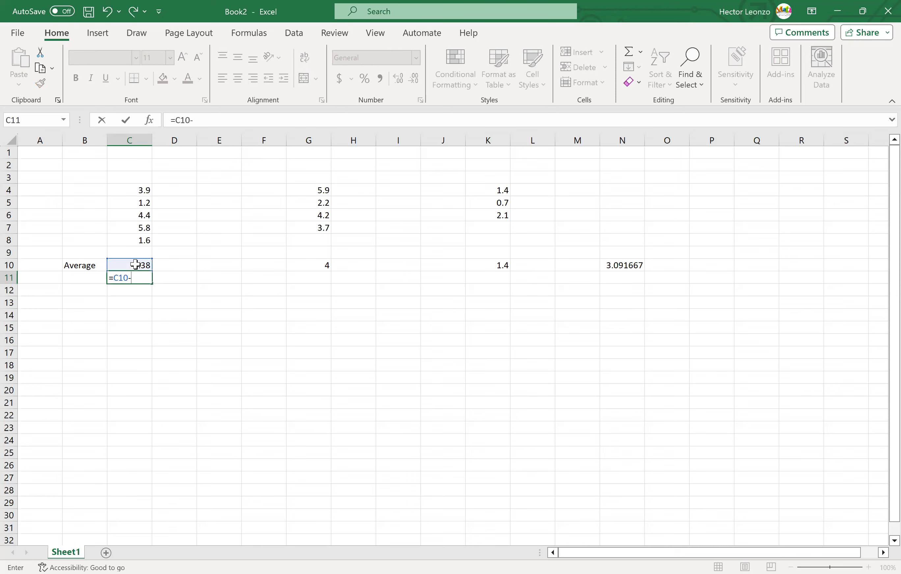
click(627, 265)
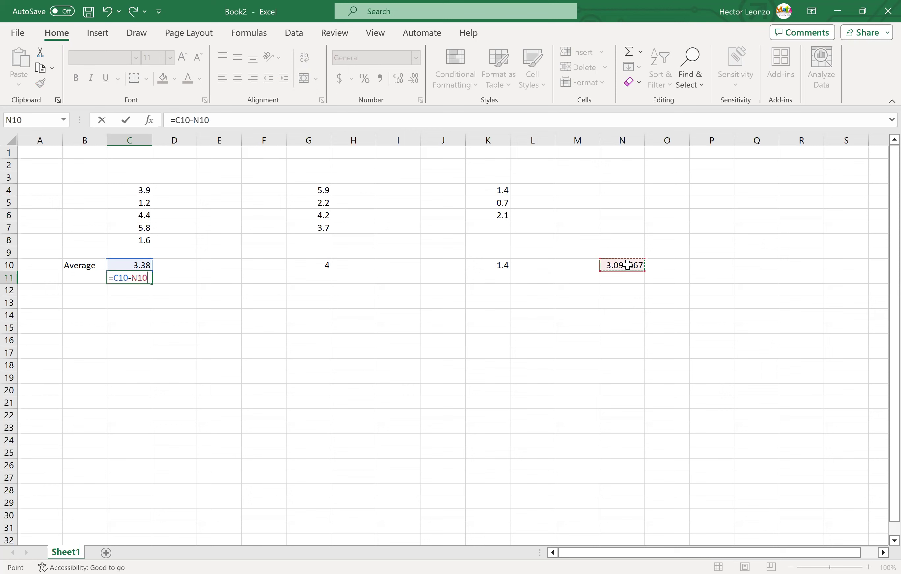
key(Return)
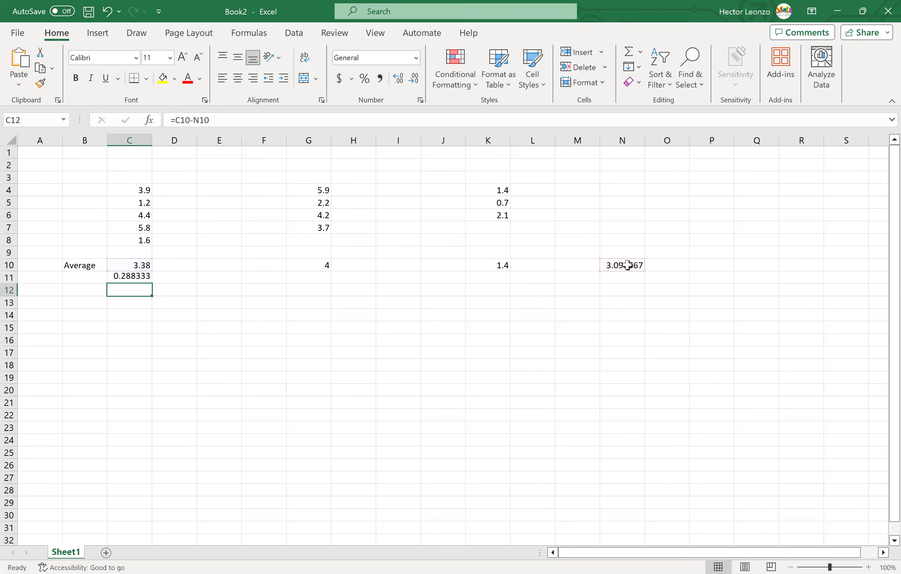
- Calculate the Treatment 2 deviation in cell G11 by subtracting the overall average with the formula =G10-N10
key(Up)
key(Right)
key(Right)
key(Right)
key(Right)
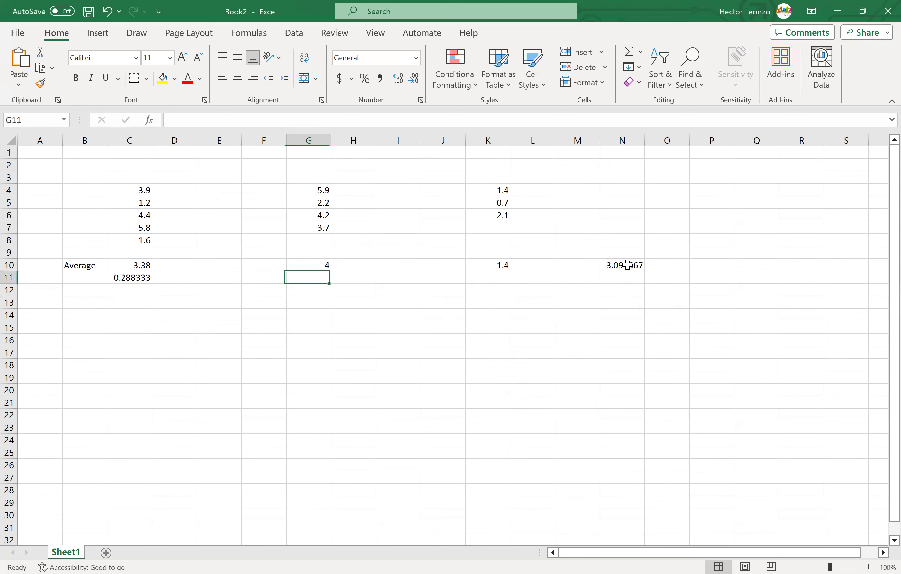
text(=)
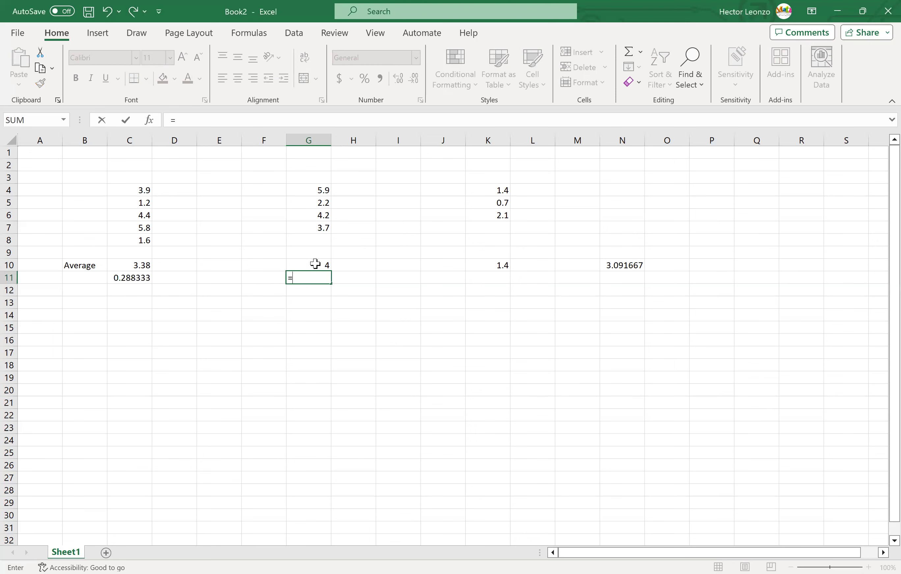
click(316, 264)
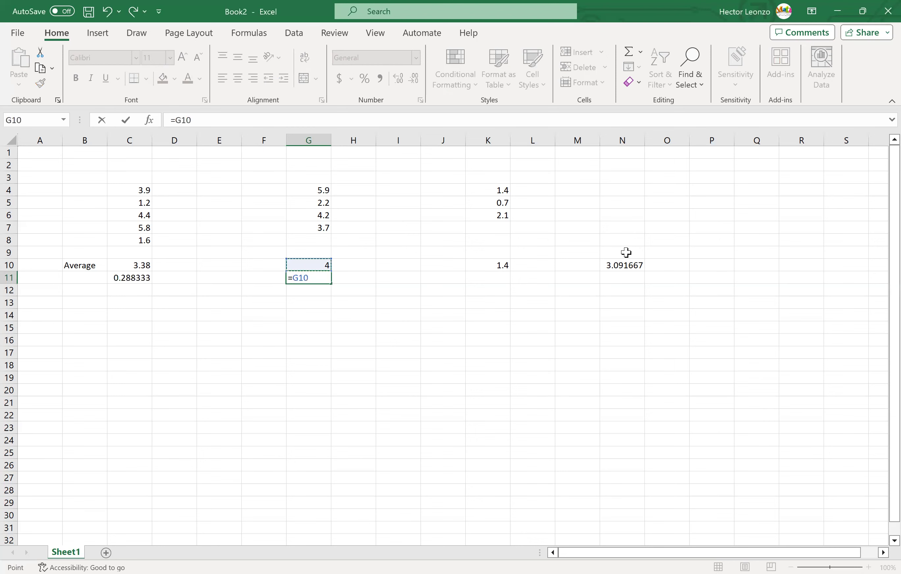
text(-)
click(628, 265)
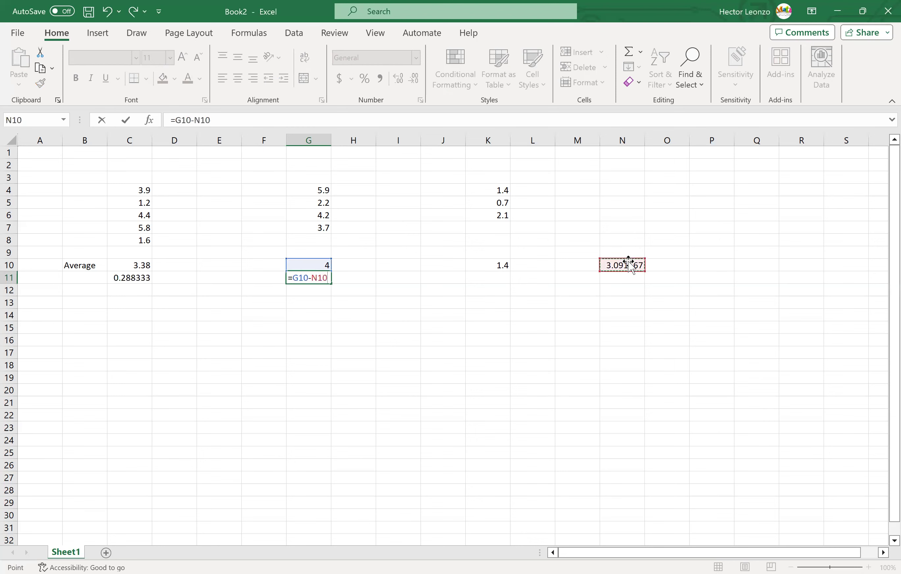
key(Return)
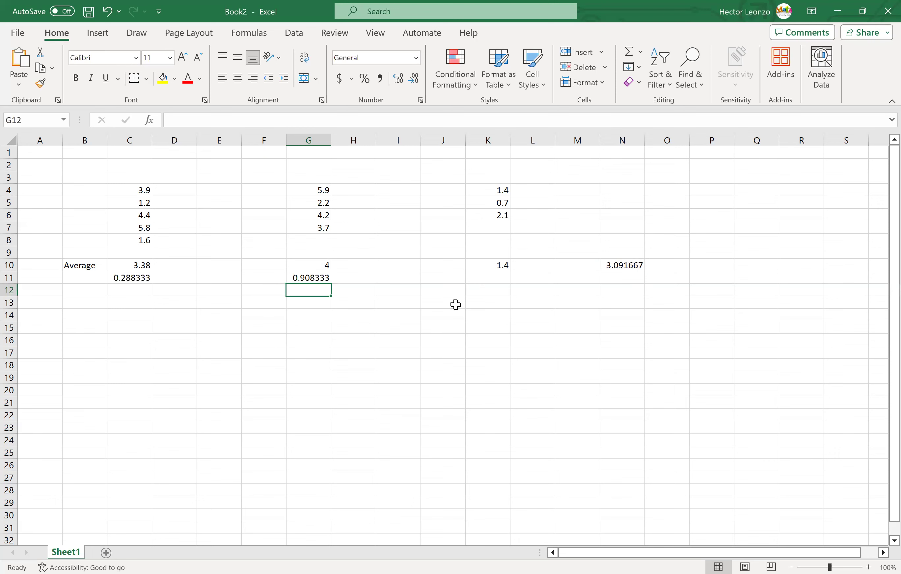
- Calculate the Treatment 3 deviation from the overall average in cell K11 with the formula =K10-N10
click(497, 277)
text(=)
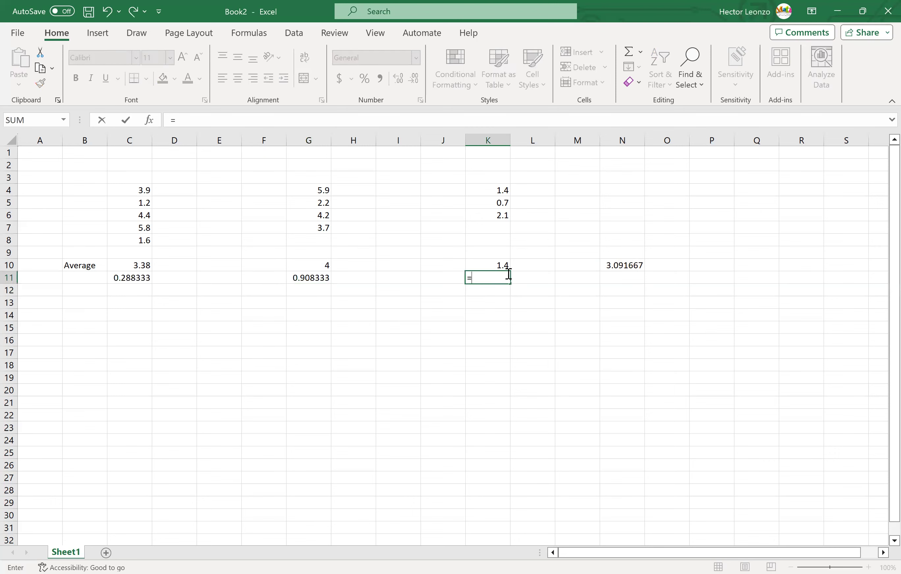
click(499, 266)
text(-)
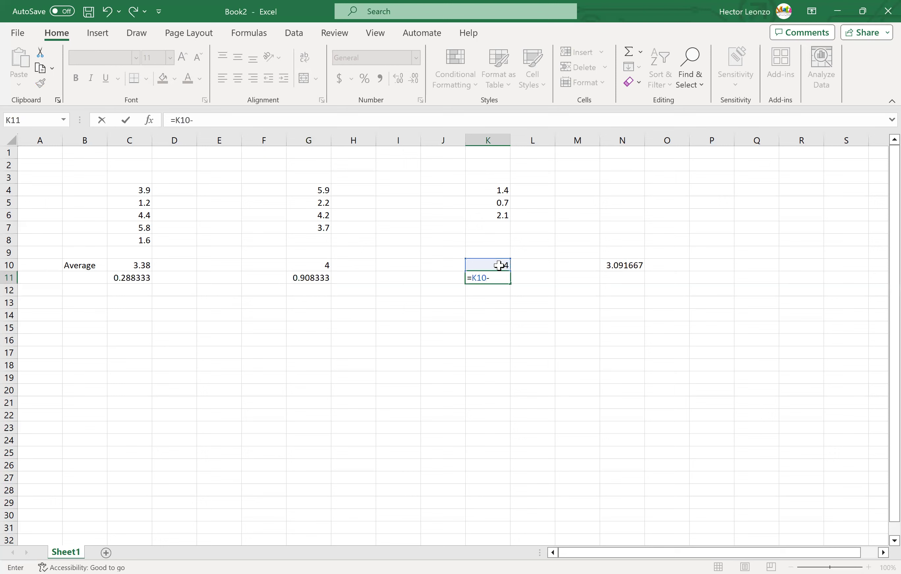
click(621, 266)
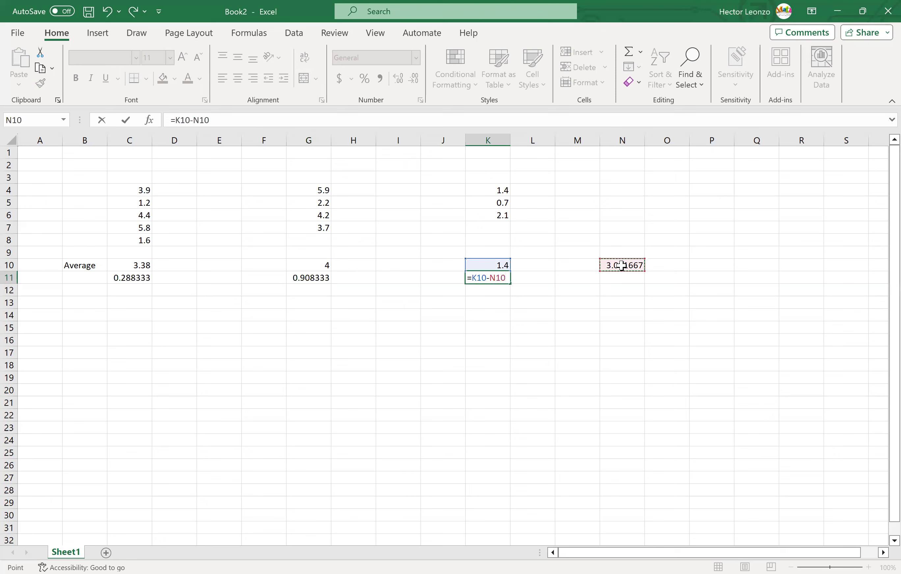
key(Return)
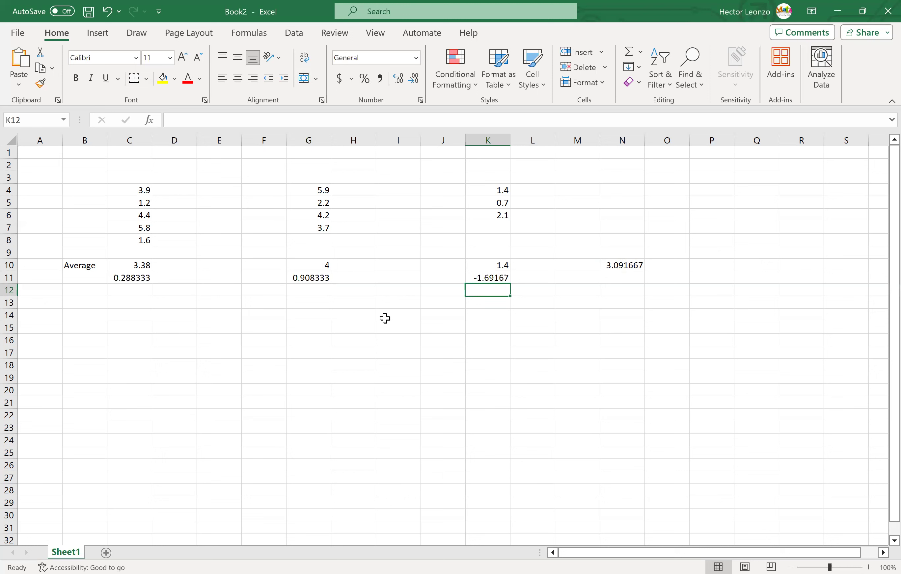
- Square the Treatment 1 deviation in cell C12 with the formula =C11*C11
click(129, 290)
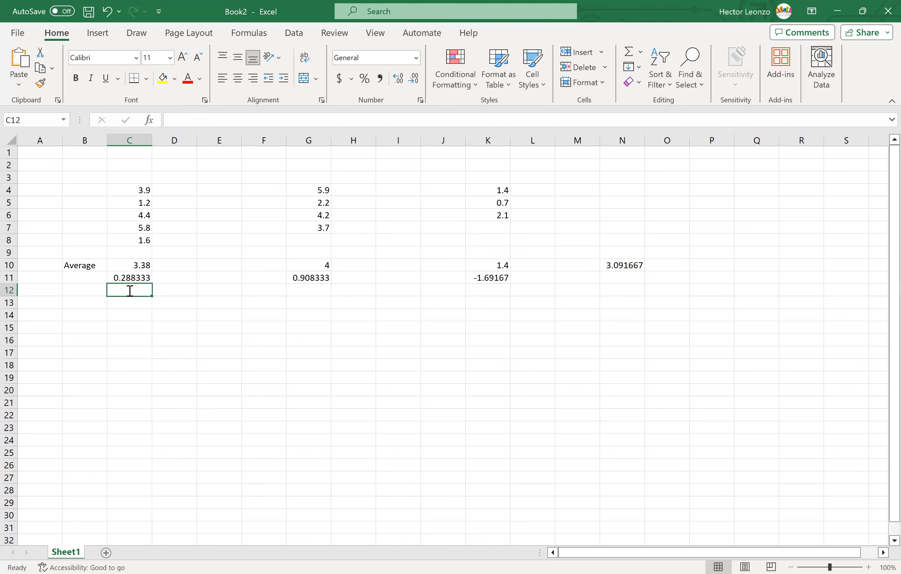
text(=)
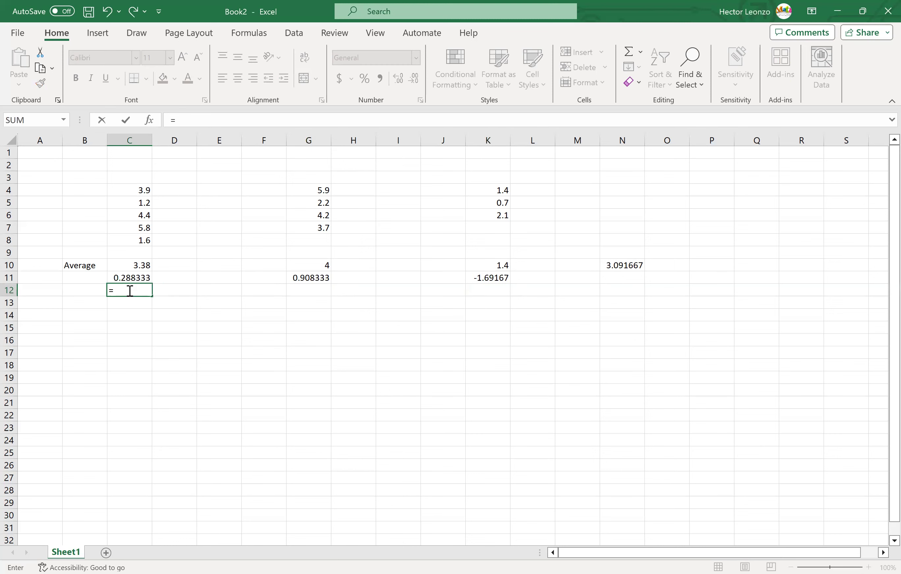
click(133, 278)
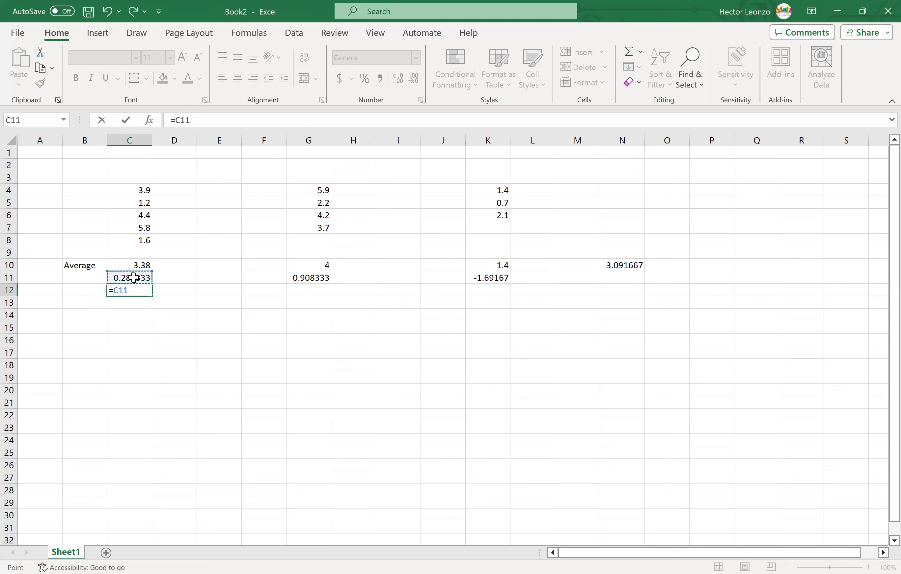
text(*)
click(134, 278)
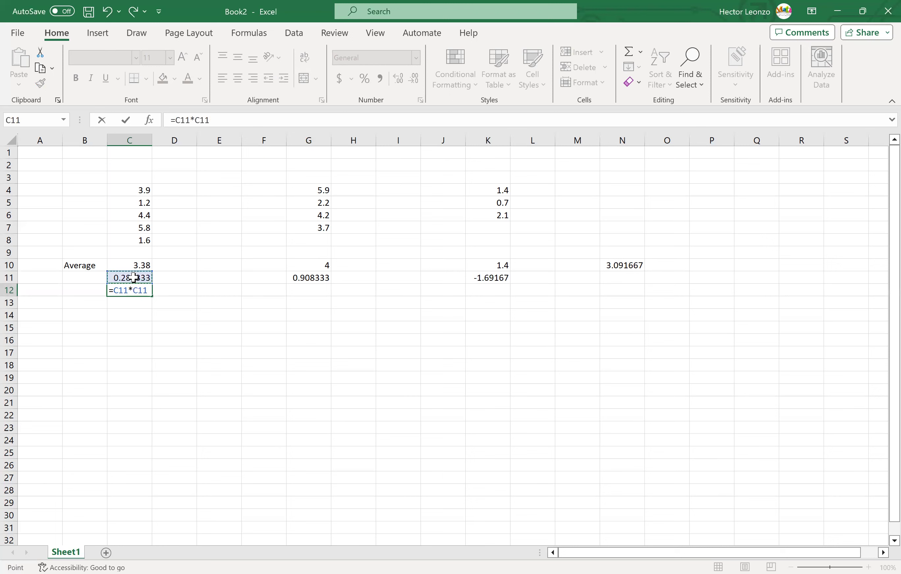
key(Return)
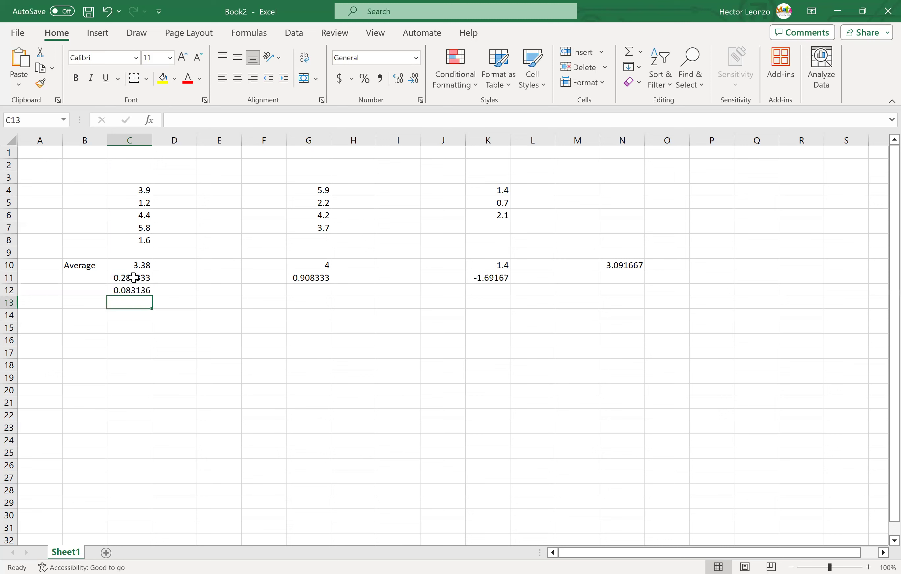
- Square the Treatment 2 deviation in cell G12 with the formula =G11*G11
key(Up)
key(Right)
key(Right)
key(Right)
key(Right)
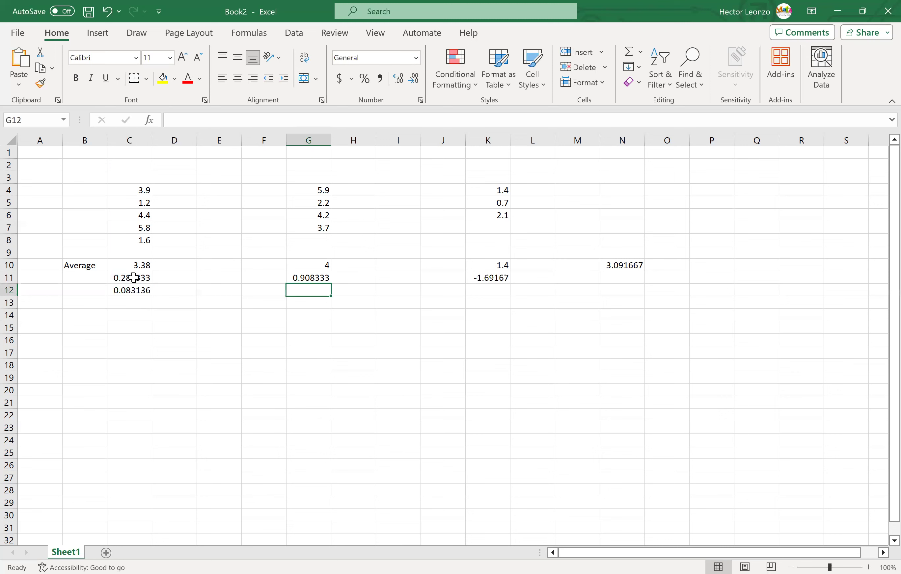
text(=)
click(308, 280)
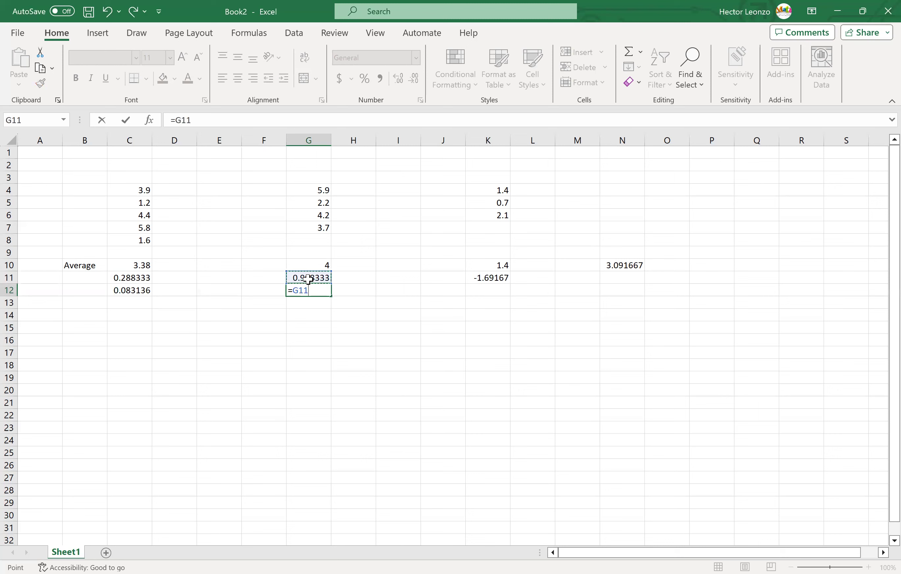
text(*)
click(306, 277)
key(Return)
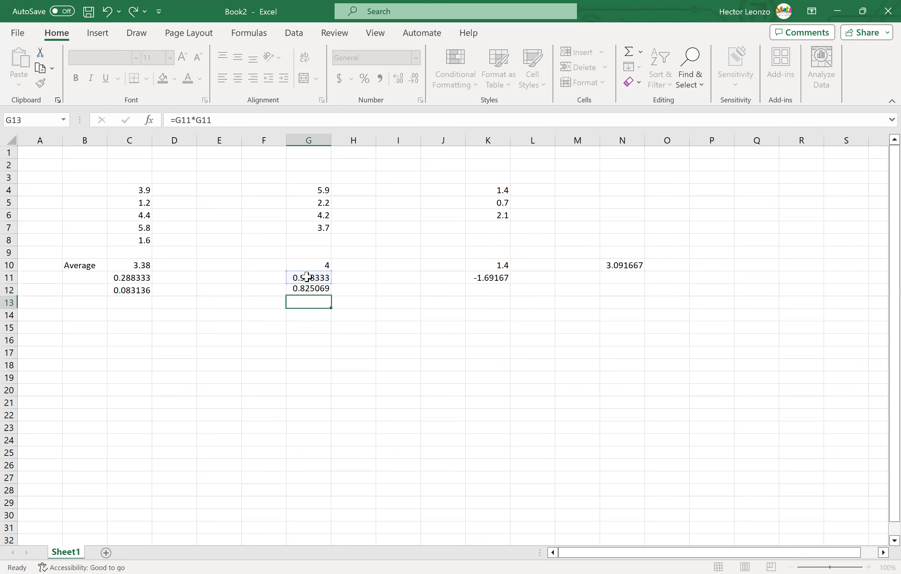
- Square the Treatment 3 deviation in cell K12 with the formula =K11*K11
key(Up)
key(Right)
key(Right)
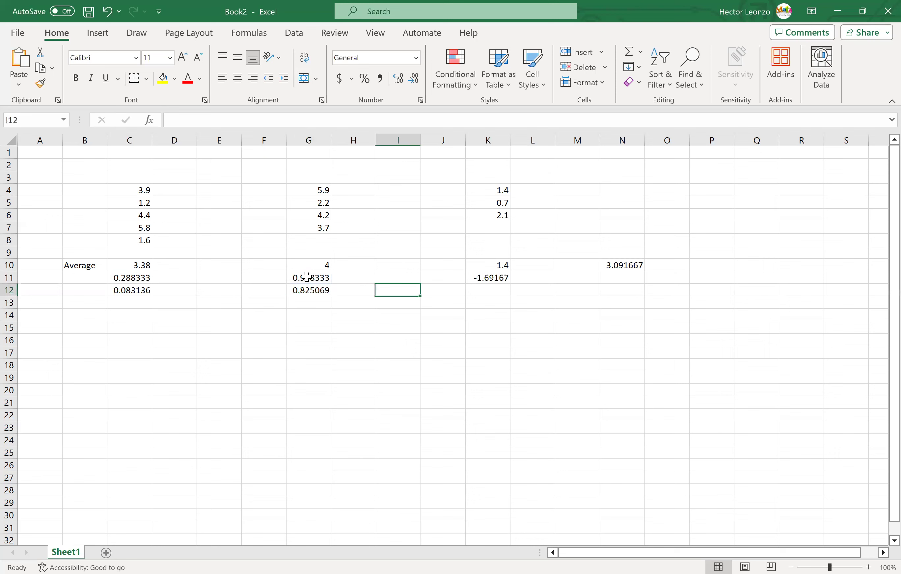
key(Right)
key(Right)
text(=)
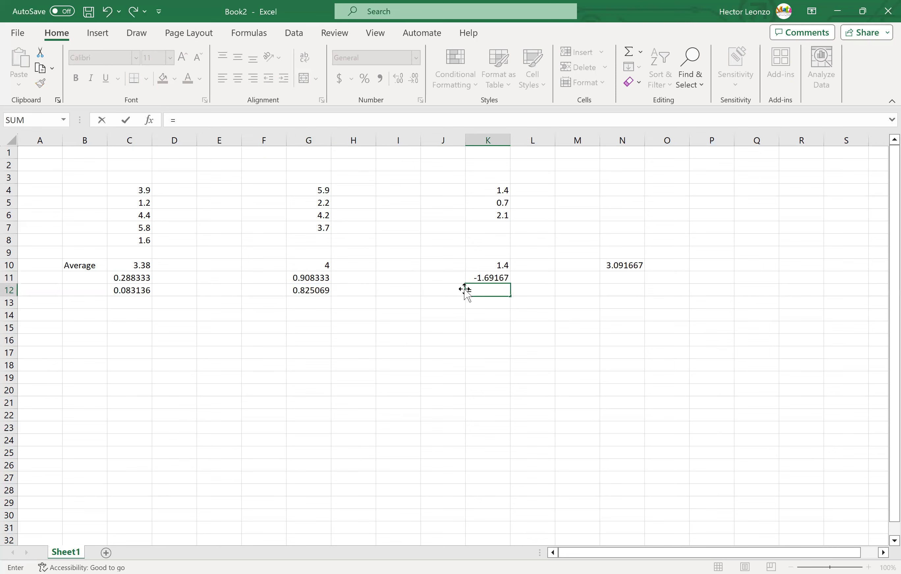
click(489, 278)
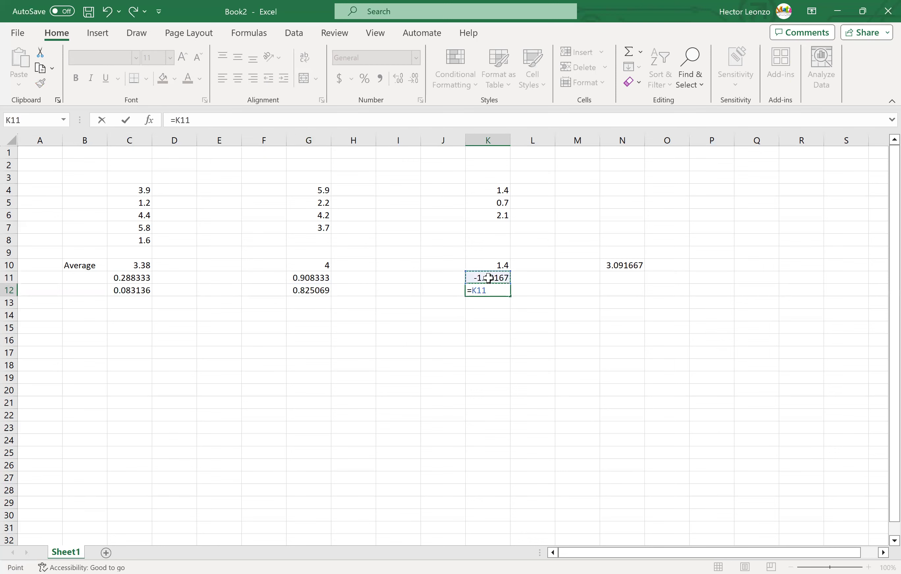
text(*)
click(498, 278)
key(Return)
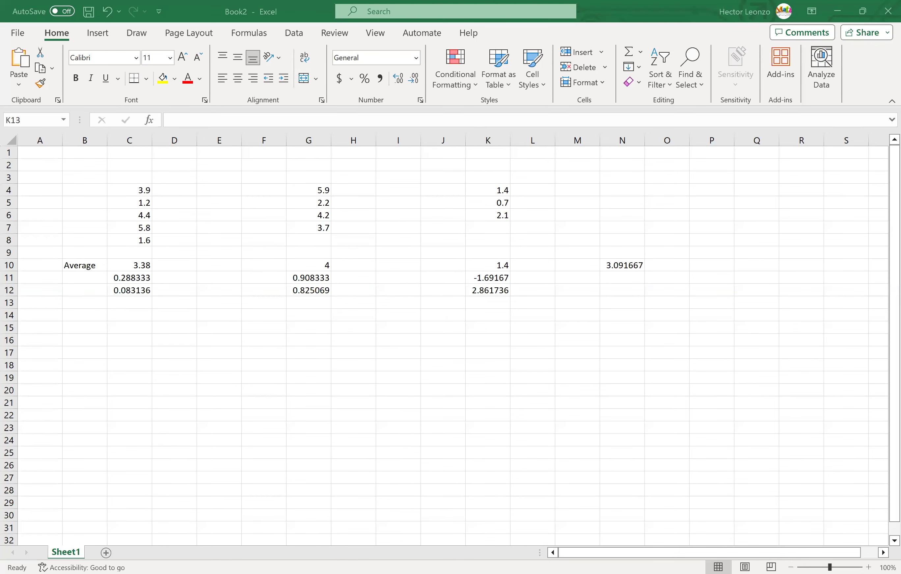
- Check the ANOVA worksheet in Snip & Sketch and label cell B15 in Excel as SST
key(alt+Tab)
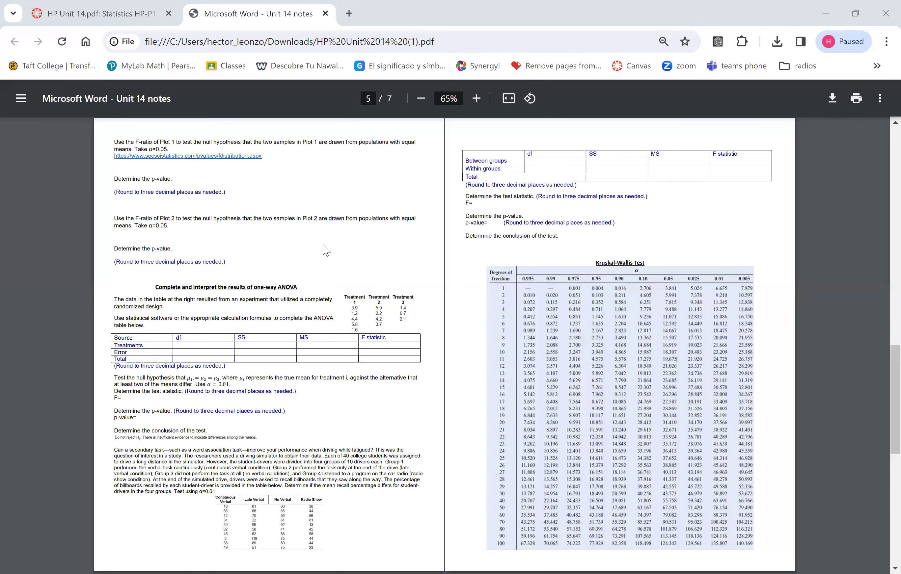
key(alt+Tab)
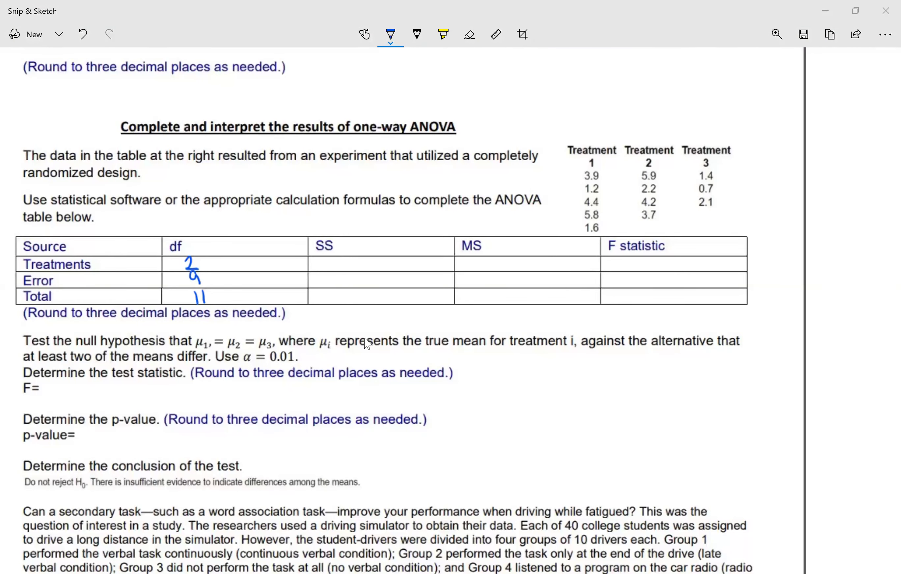
key(alt+Tab)
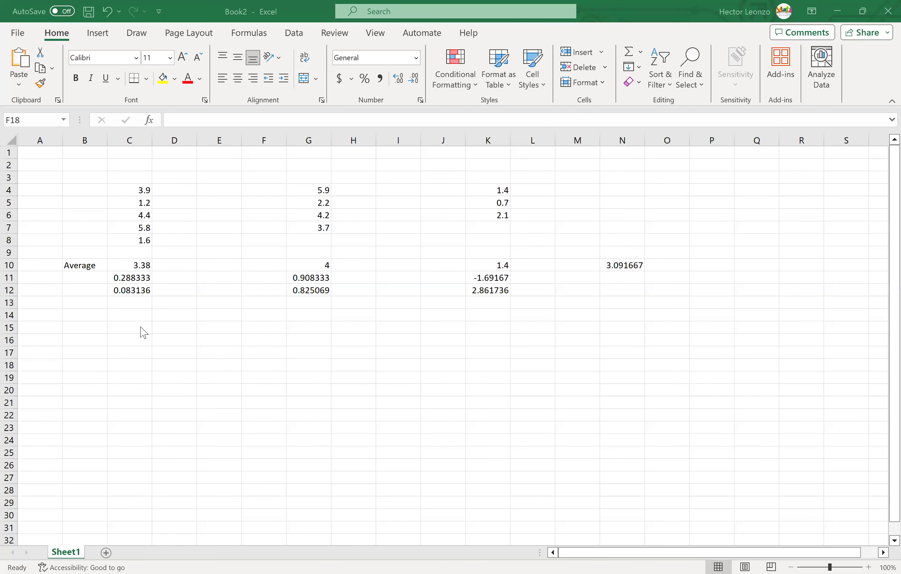
click(142, 332)
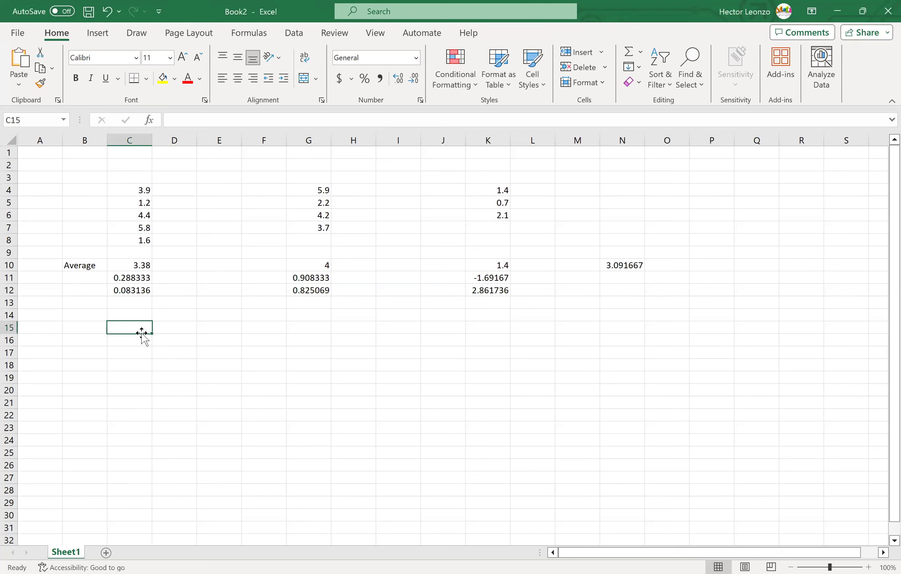
key(Left)
key(F2)
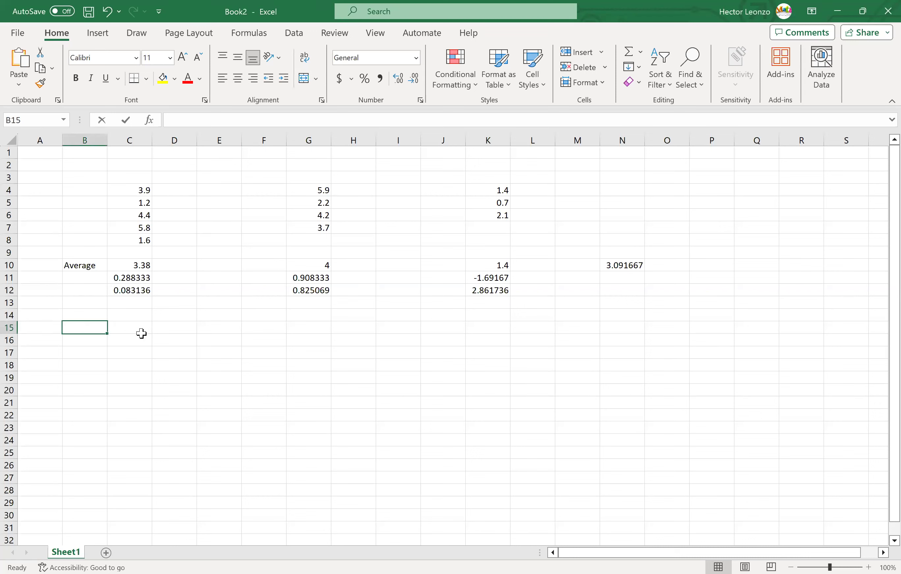
text(SS)
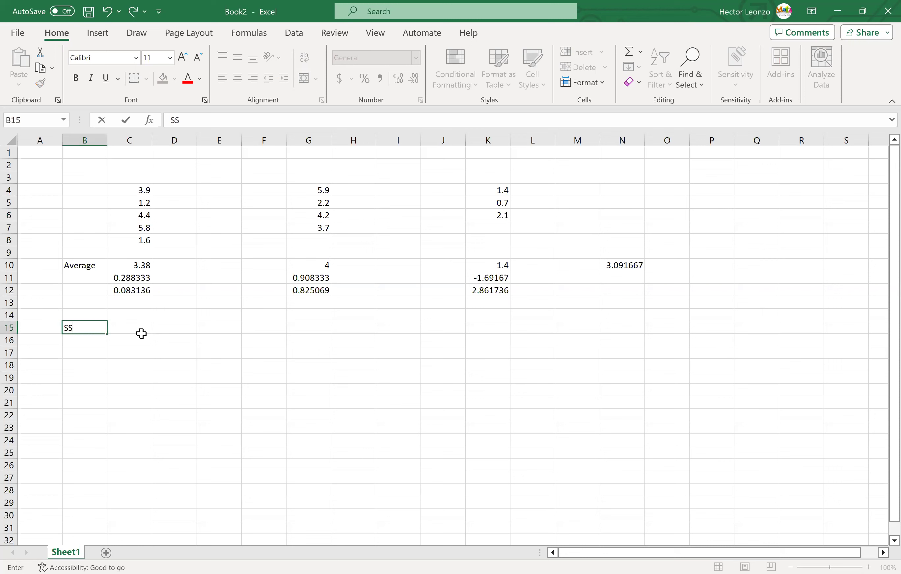
text(T)
- Calculate the treatment sum of squares in cell C15 by weighting the squared deviations with the formula =5*C12+4*G12+3*K12
click(142, 335)
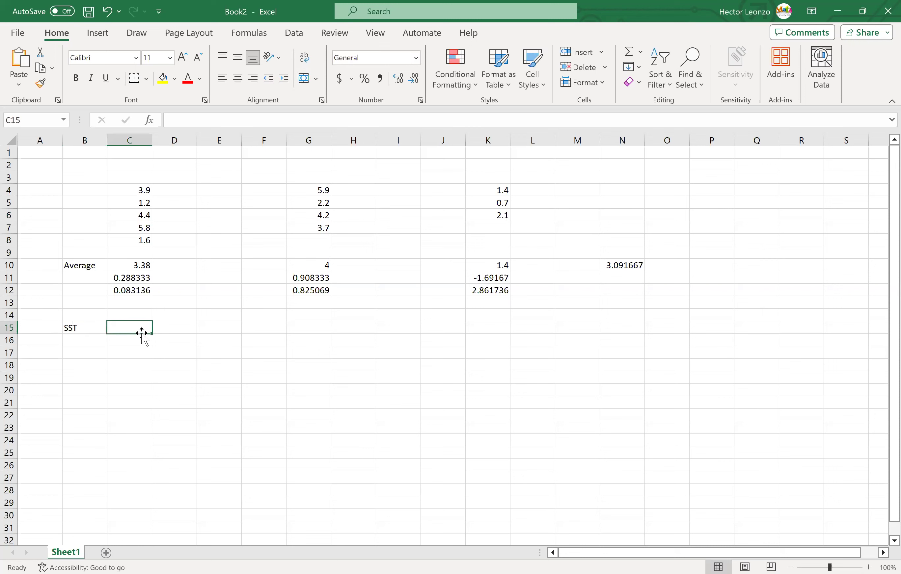
text(=)
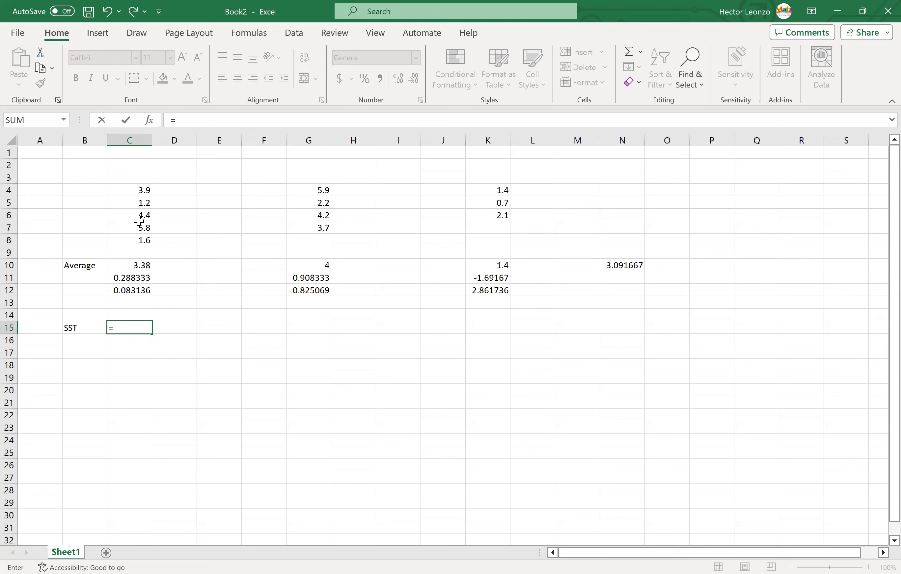
text(5*)
click(142, 290)
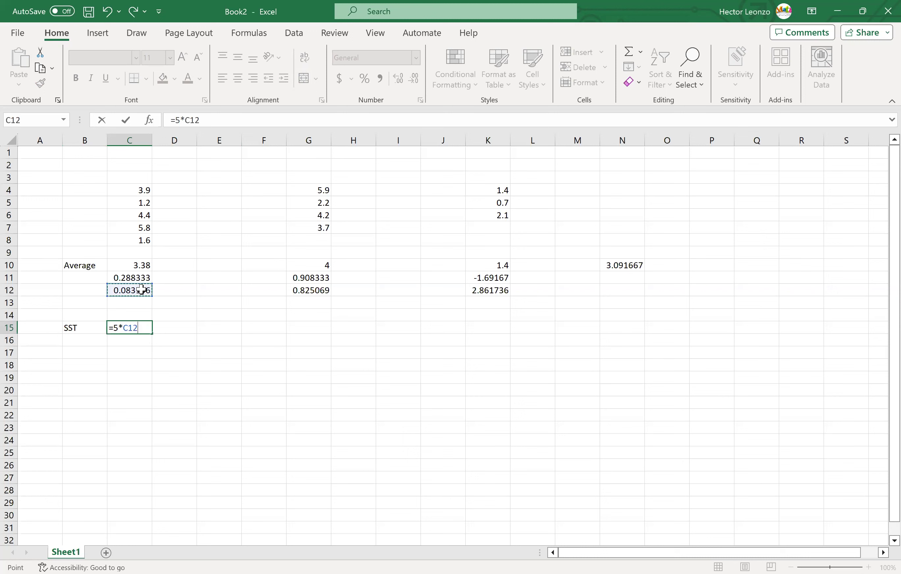
text(+4*)
click(316, 288)
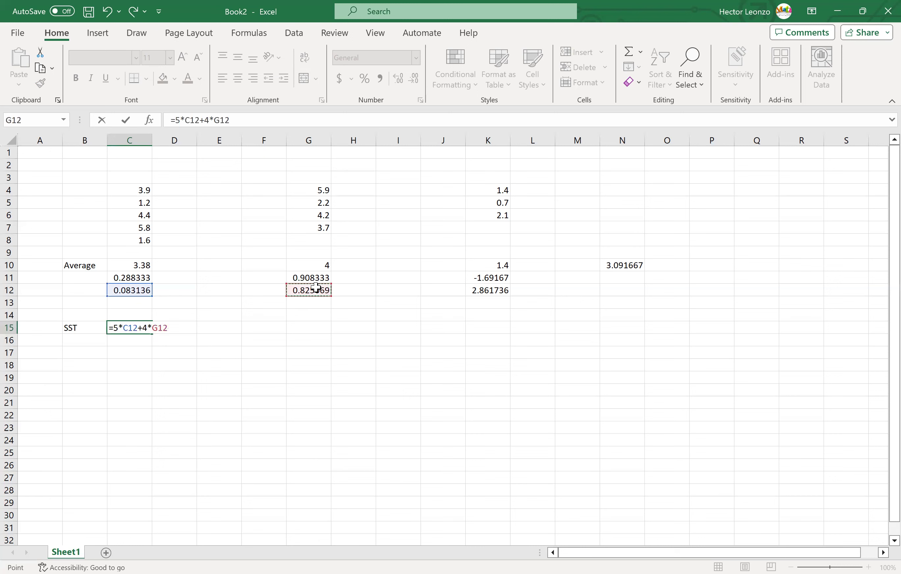
text(+3*)
click(492, 291)
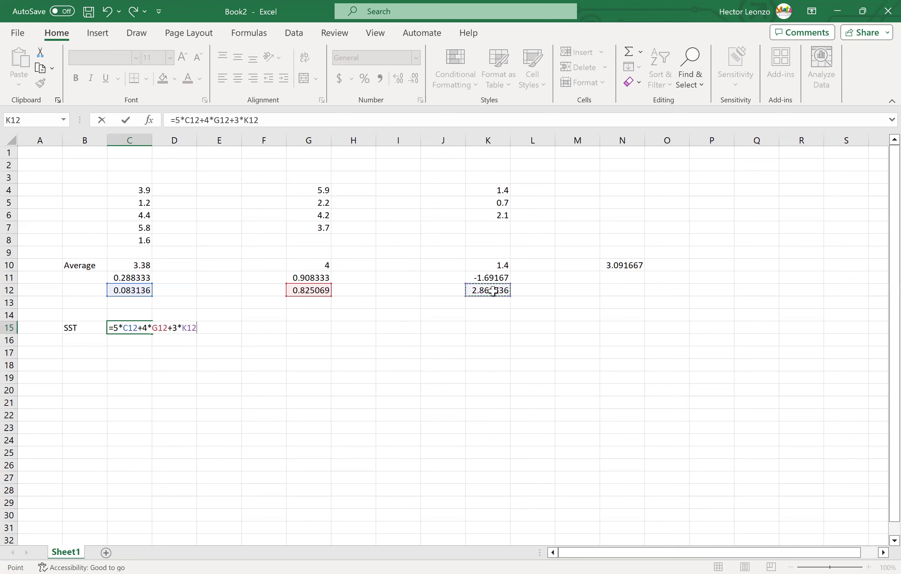
key(Return)
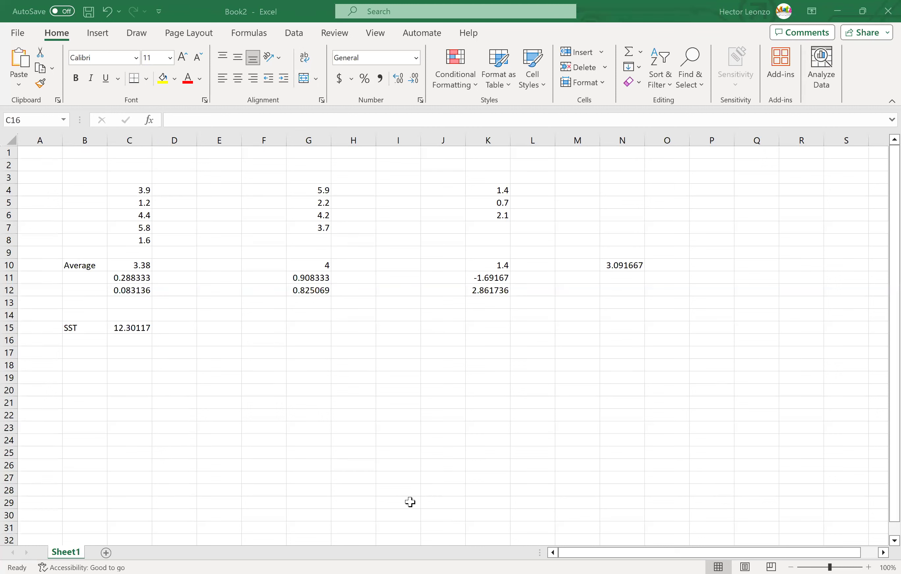
- Switch to Snip & Sketch and handwrite 12.301 in the SS cell of the Treatments row of the ANOVA table
key(alt+Tab)
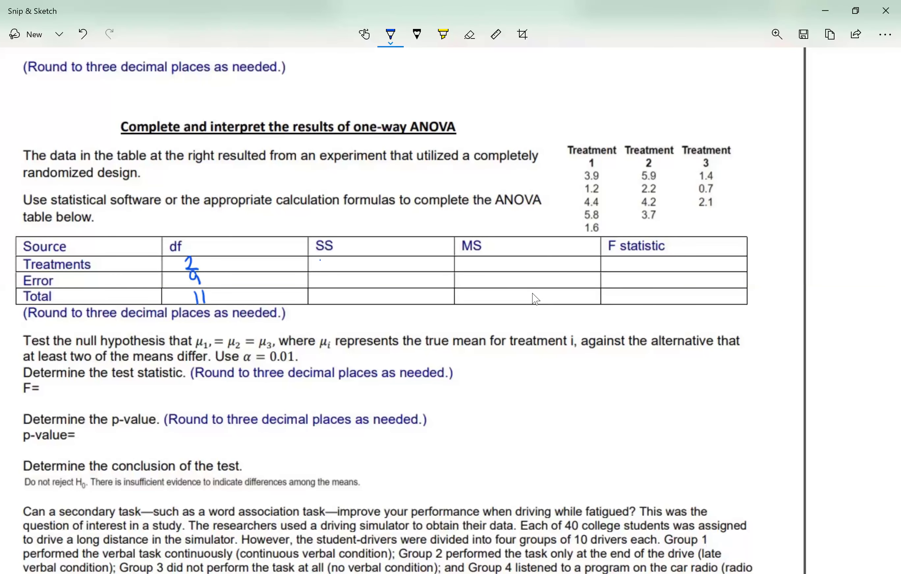
drag(320, 260, 324, 269)
drag(327, 261, 334, 270)
click(341, 267)
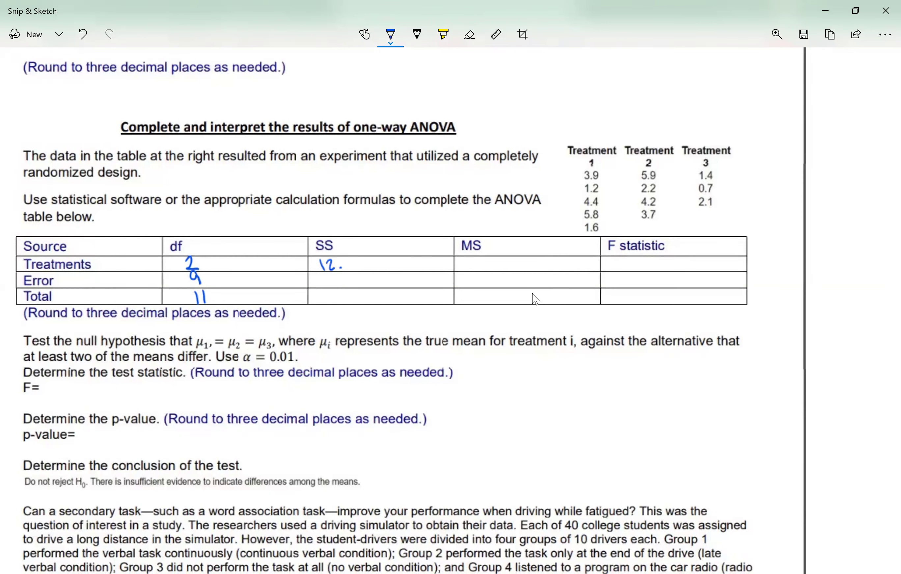
drag(343, 262, 342, 269)
drag(356, 260, 361, 269)
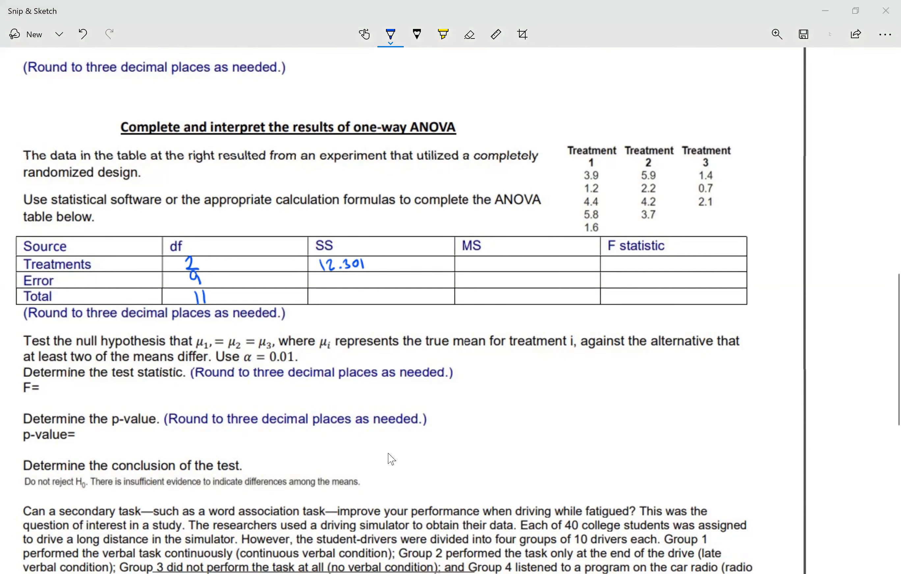
- Return to Excel and calculate the first Treatment 1 deviation from its average in cell D4 with the formula =C4-C10
key(alt+Tab)
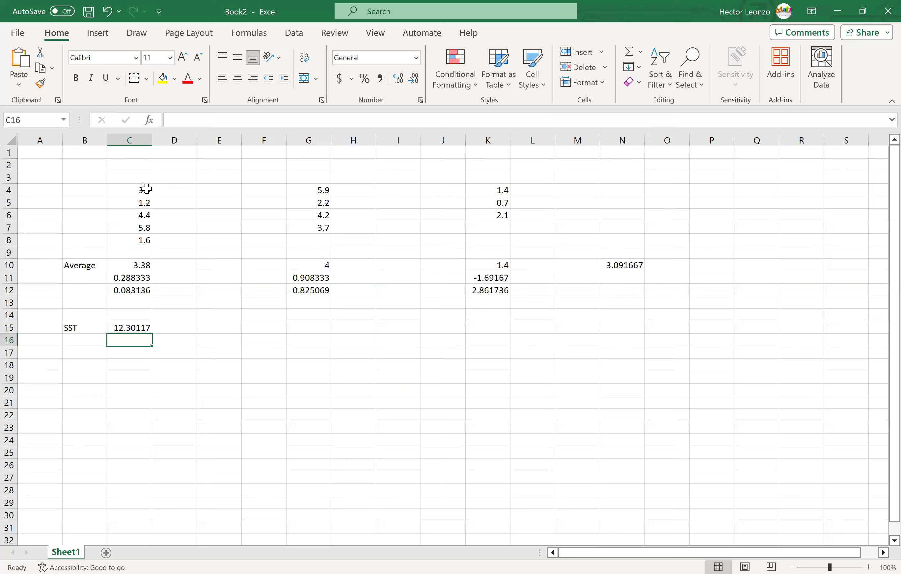
click(147, 189)
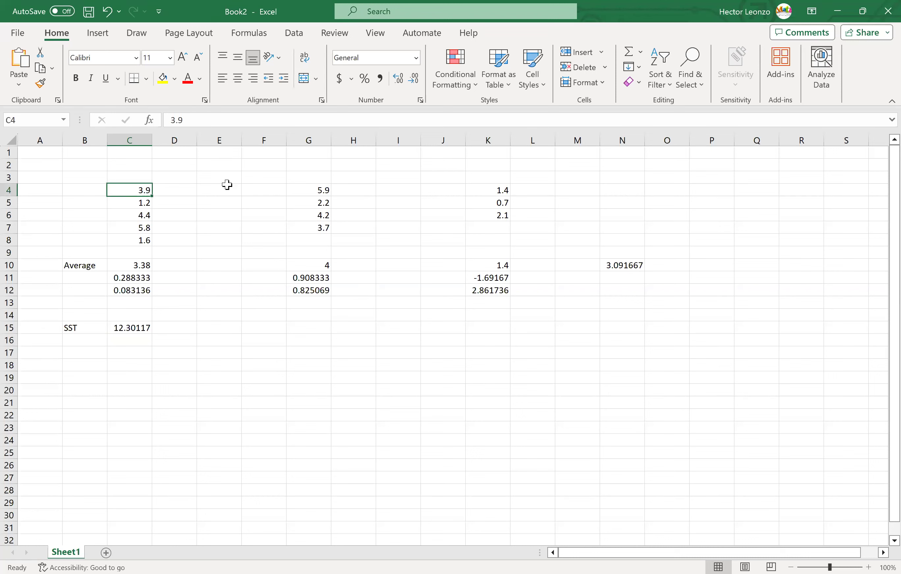
click(172, 191)
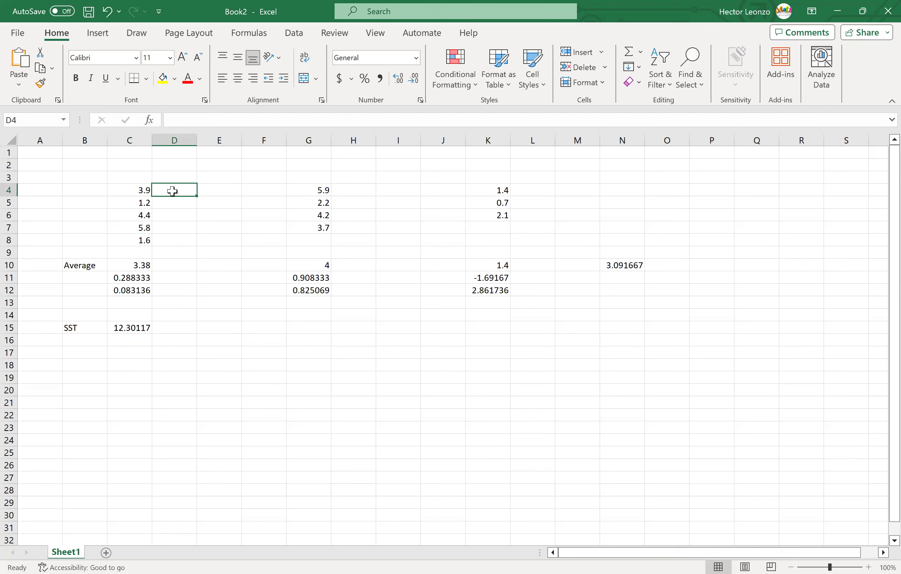
text(=)
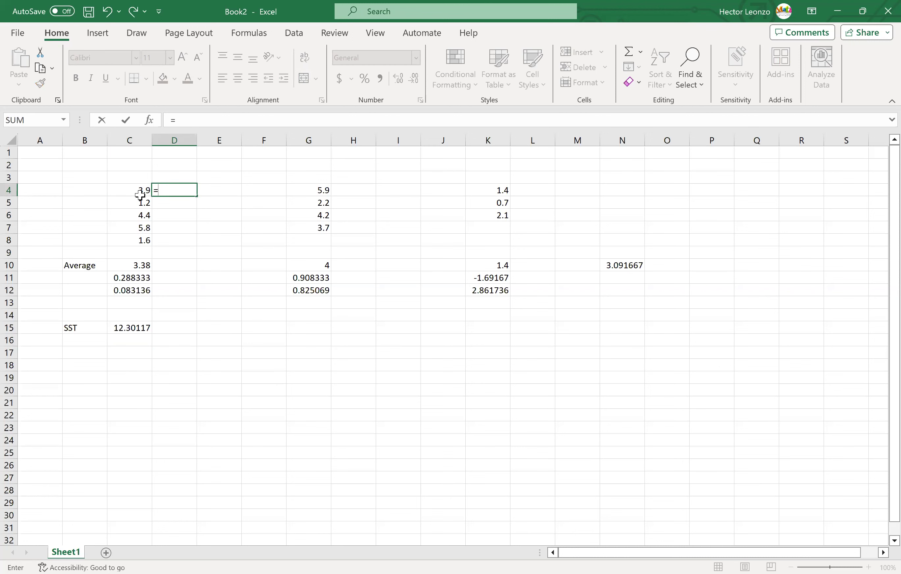
click(141, 191)
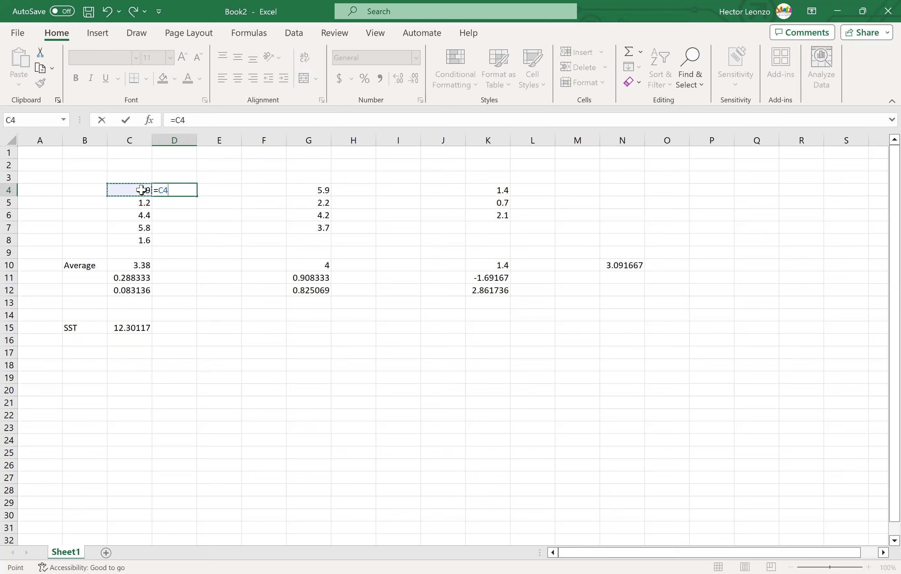
text(-)
click(141, 265)
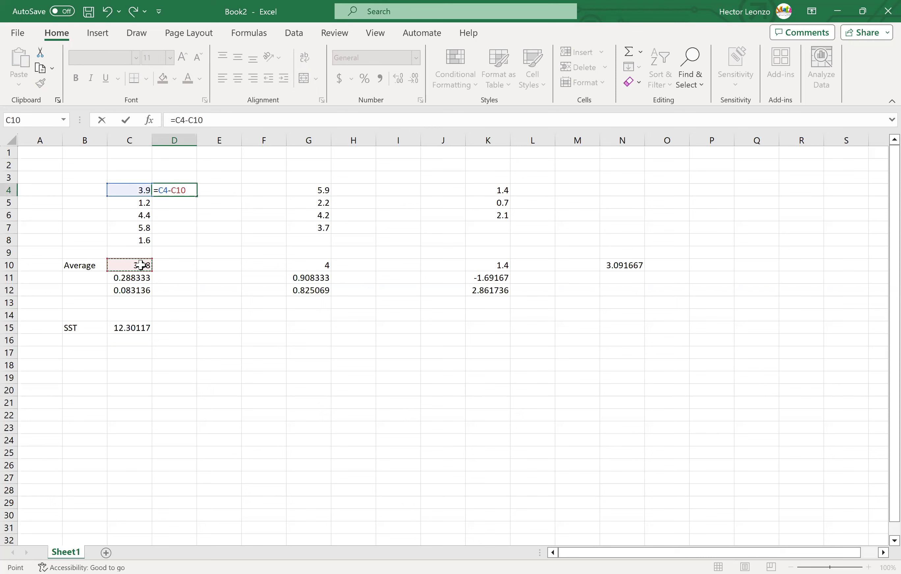
key(Return)
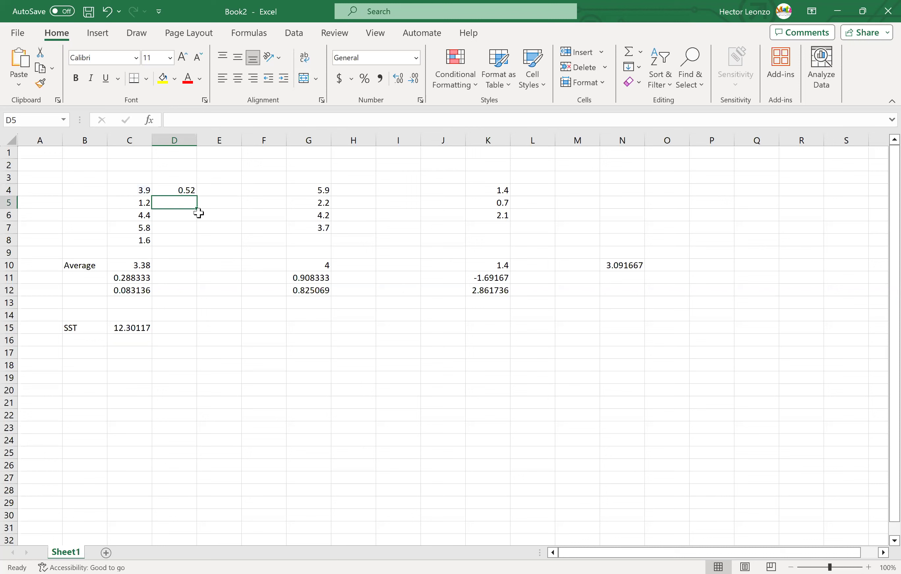
- Calculate the second and third Treatment 1 deviations with =C5-C10 in cell D5 and =C6-C10 in cell D6
text(=)
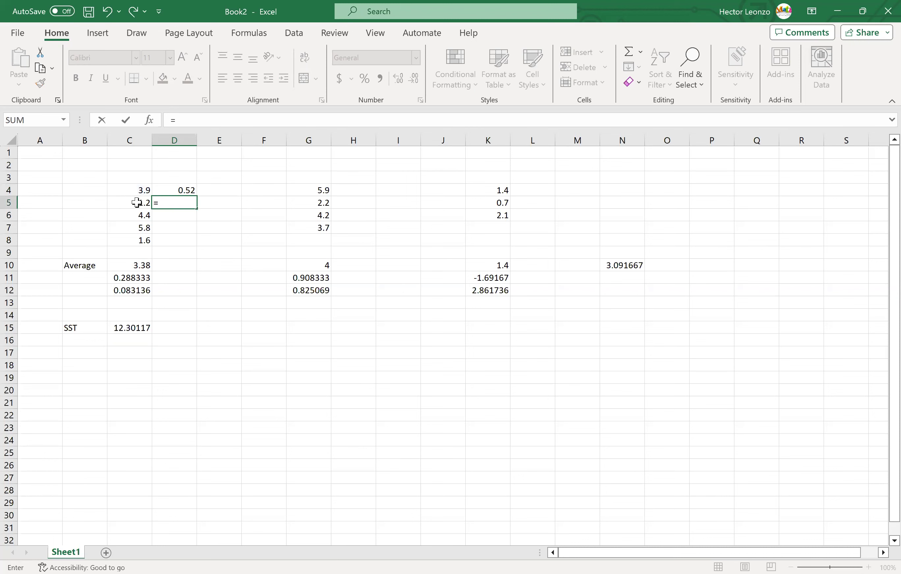
click(141, 203)
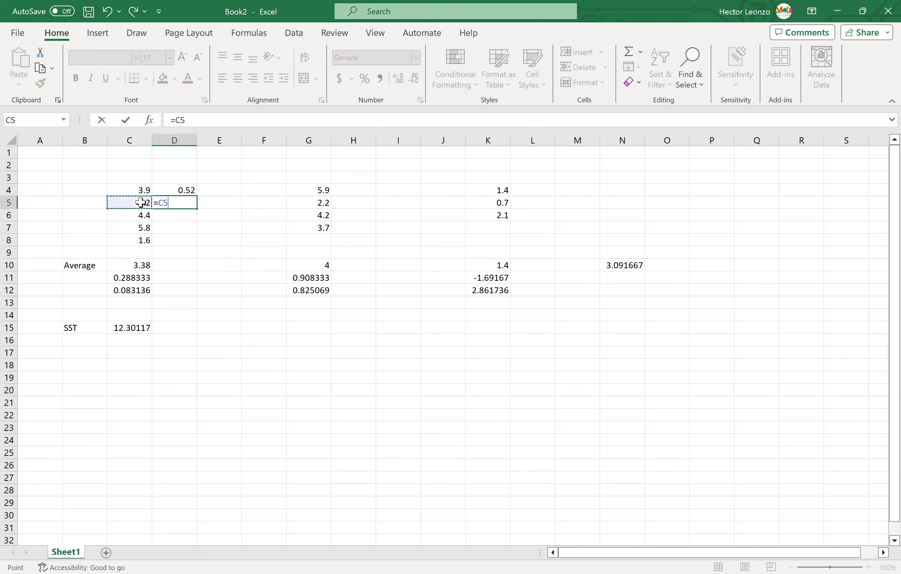
text(-)
click(137, 267)
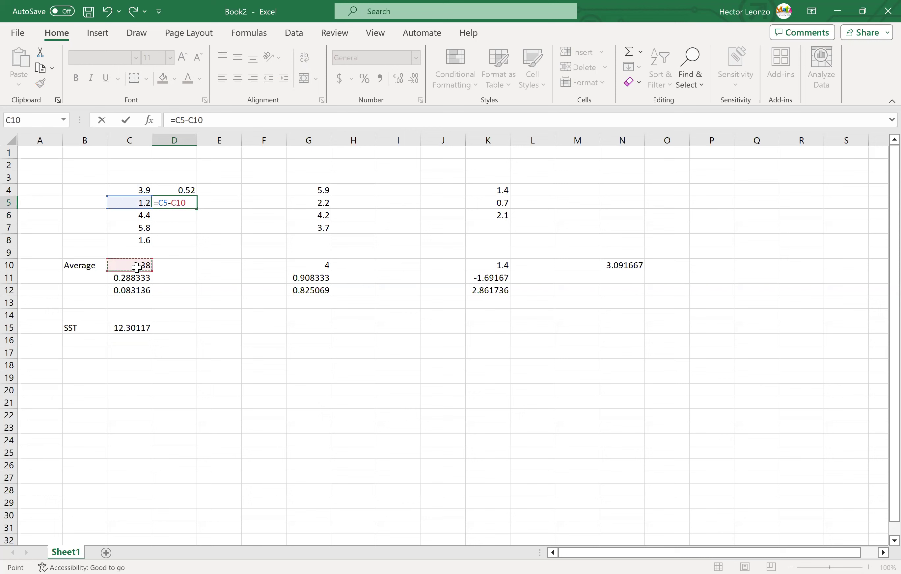
key(Return)
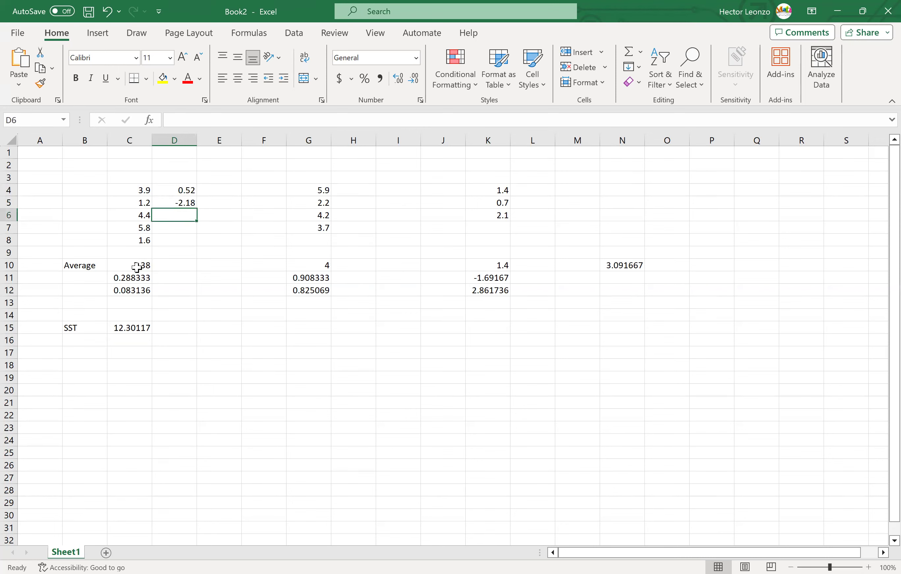
text(=)
click(136, 216)
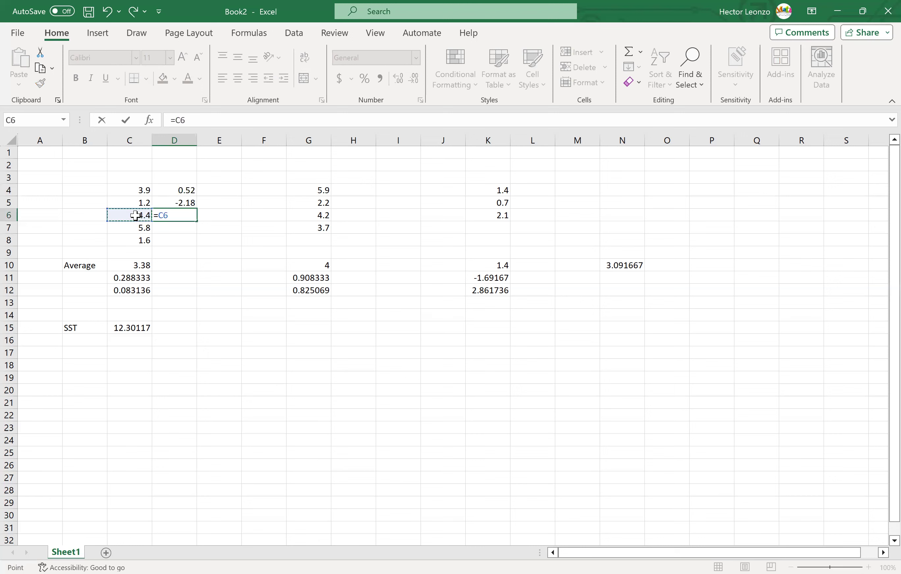
text(-)
click(139, 266)
key(Return)
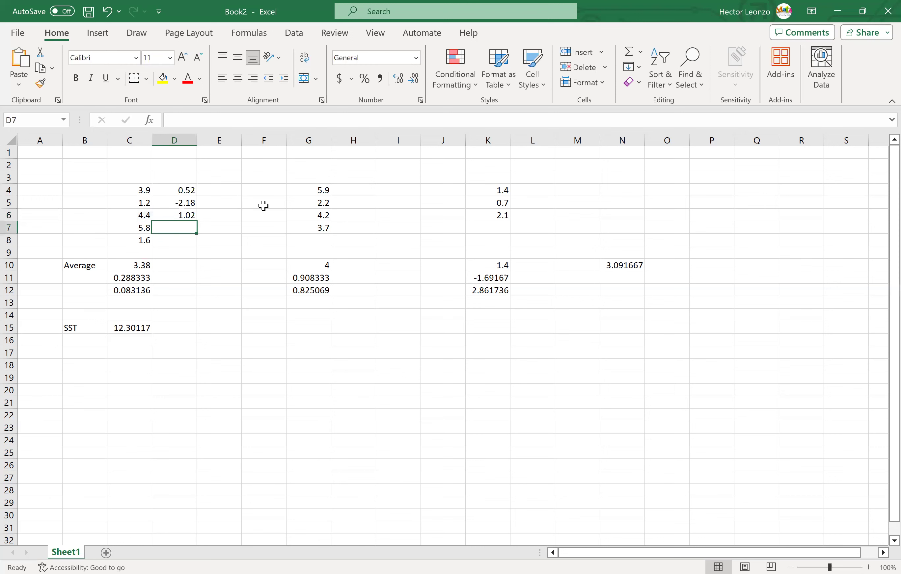
- Calculate the last two Treatment 1 deviations with =C7-C10 in cell D7 and =C8-C10 in cell D8
text(=)
click(143, 226)
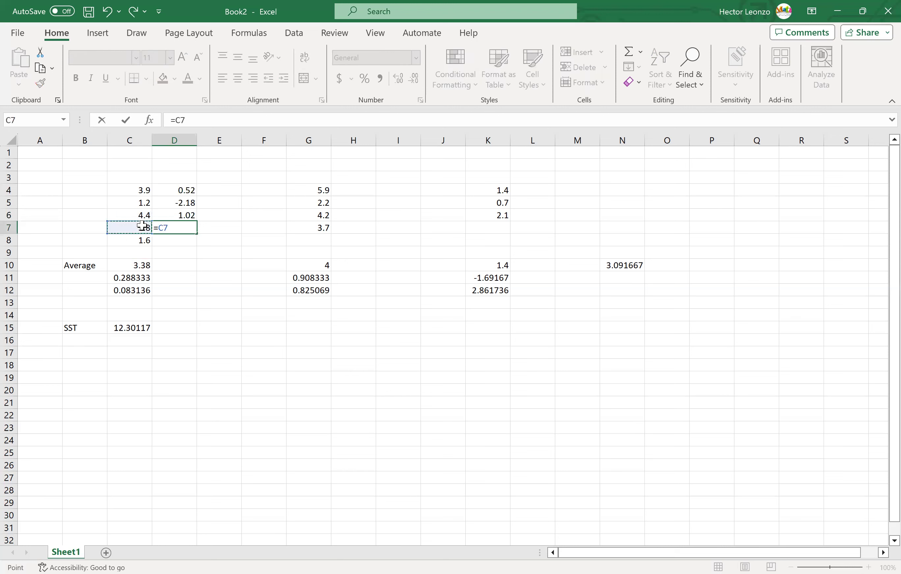
text(-)
click(139, 268)
key(Return)
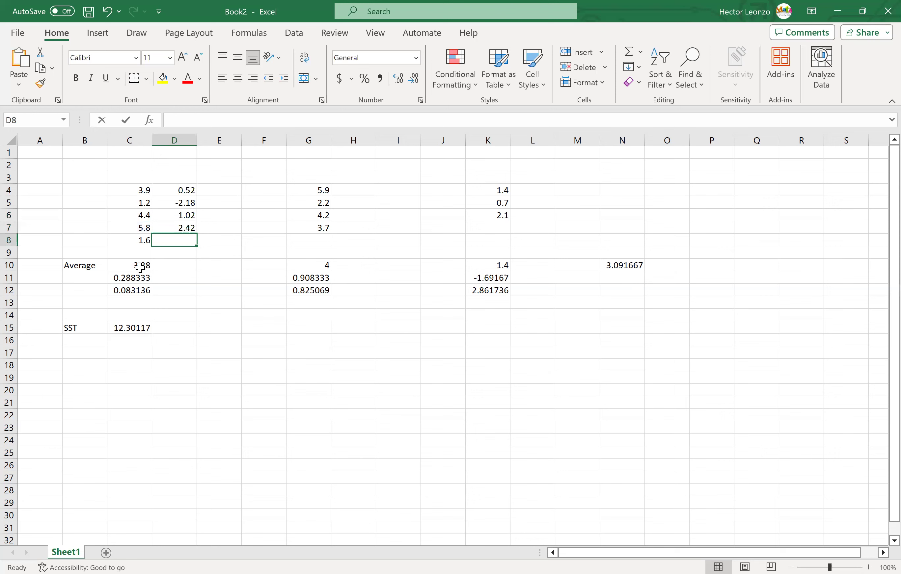
text(=)
click(139, 239)
text(-)
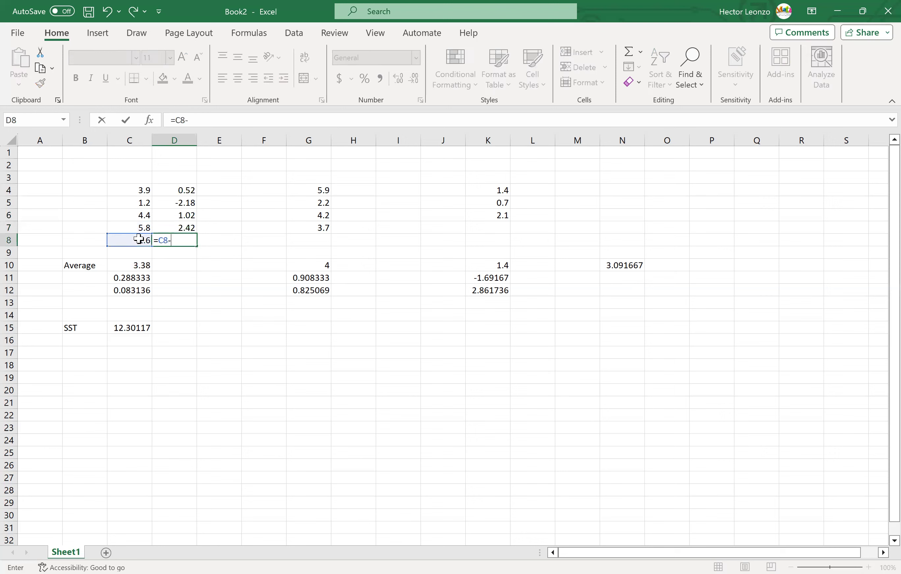
click(138, 268)
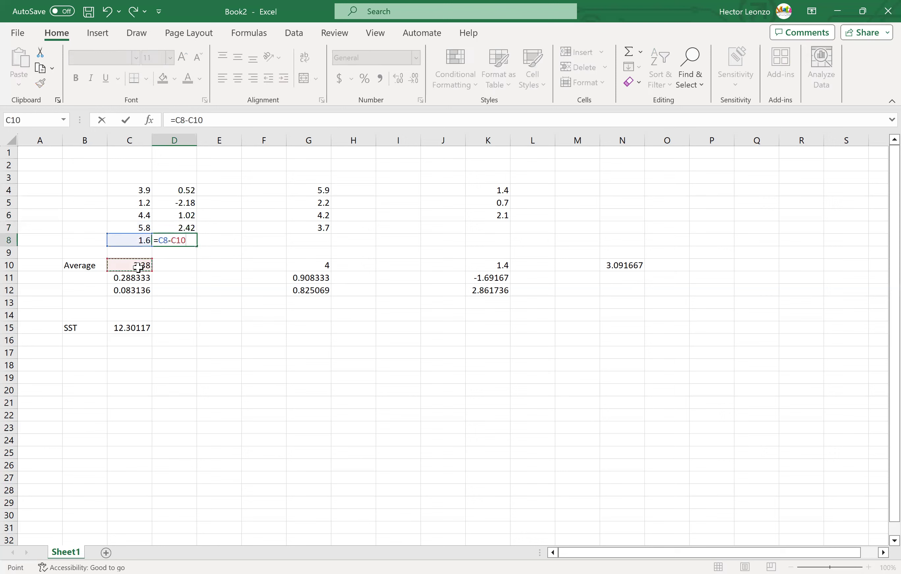
key(Return)
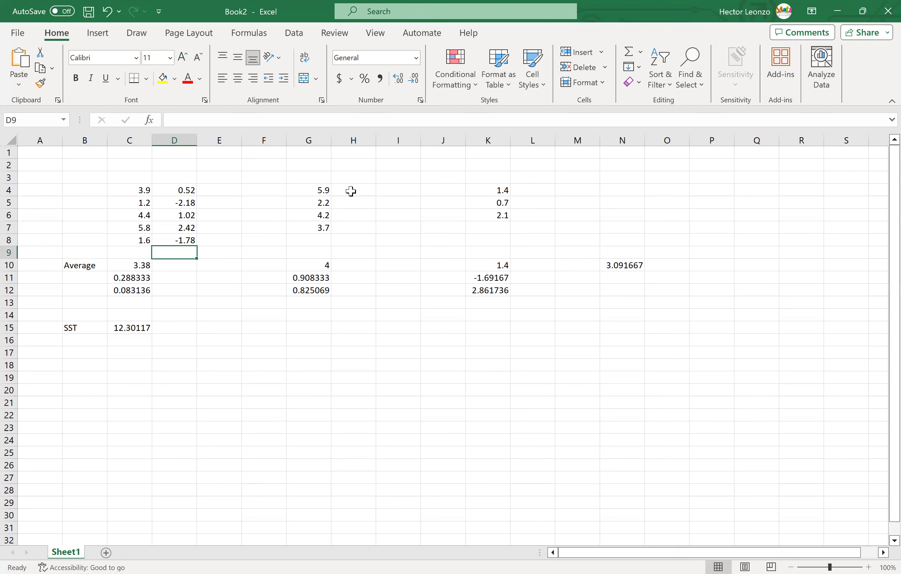
- Calculate the first two Treatment 2 deviations from its average with =G4-G10 in cell H4 and =G5-G10 in cell H5
click(351, 192)
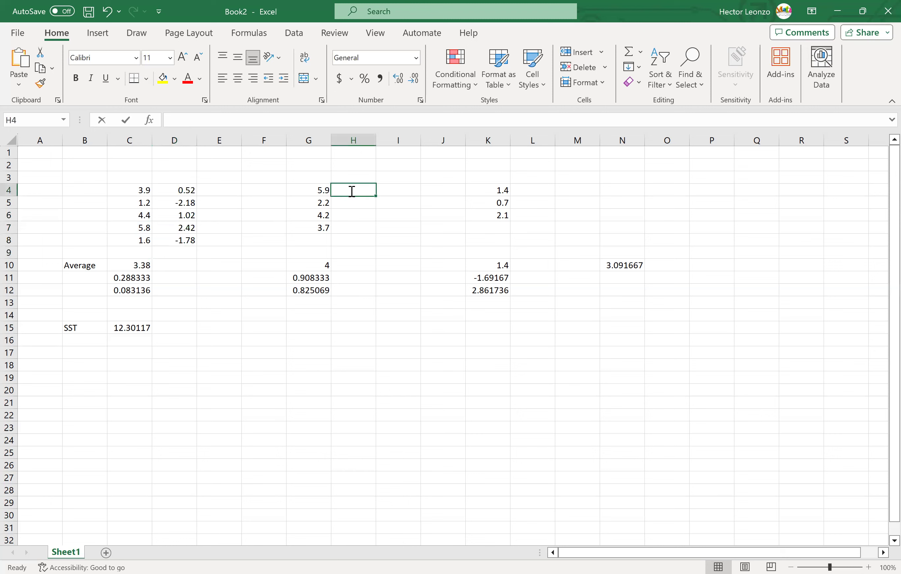
text(=)
click(316, 192)
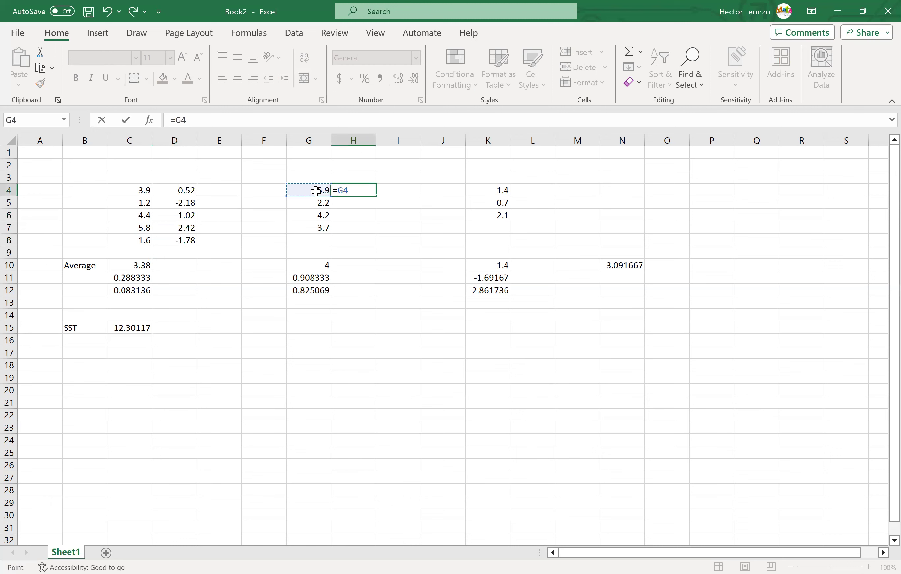
text(-)
click(320, 267)
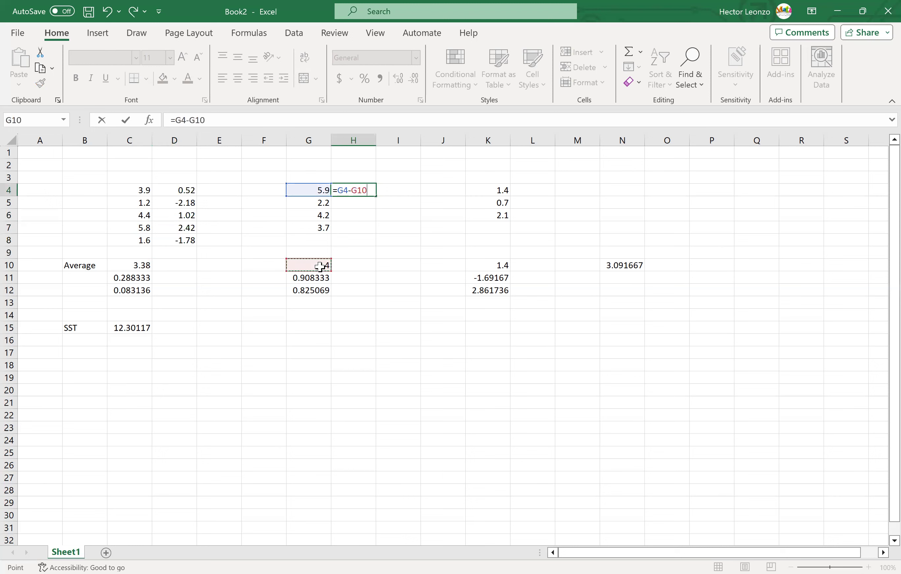
key(Return)
text(=)
click(324, 203)
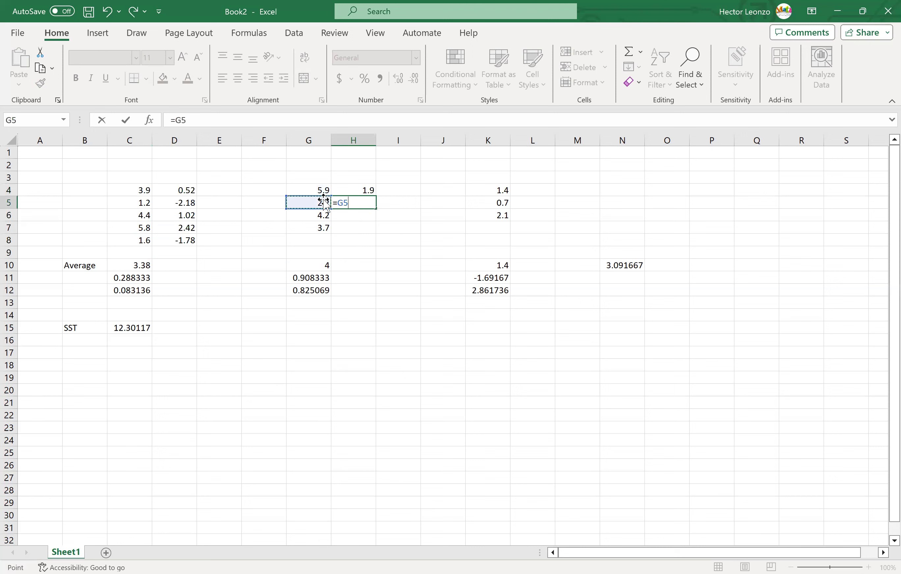
text(-)
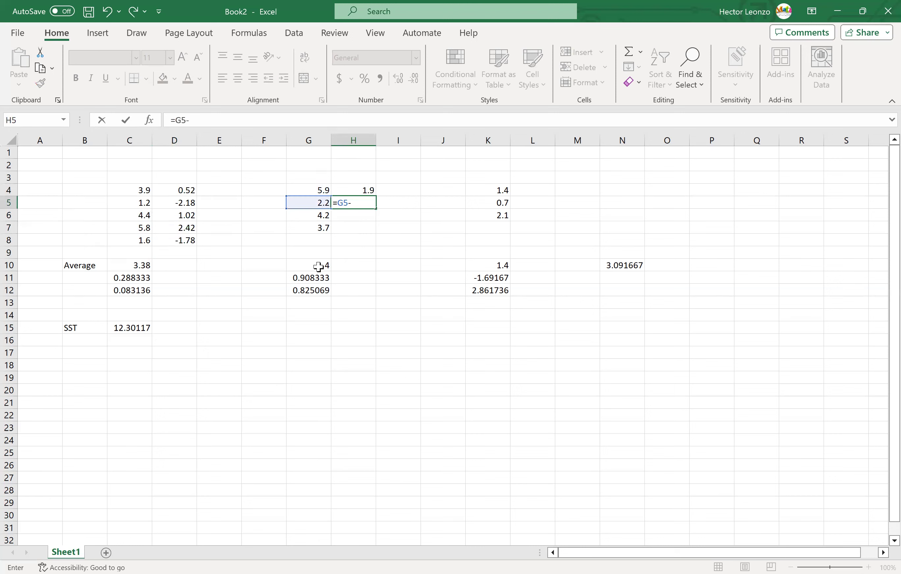
click(319, 267)
key(Return)
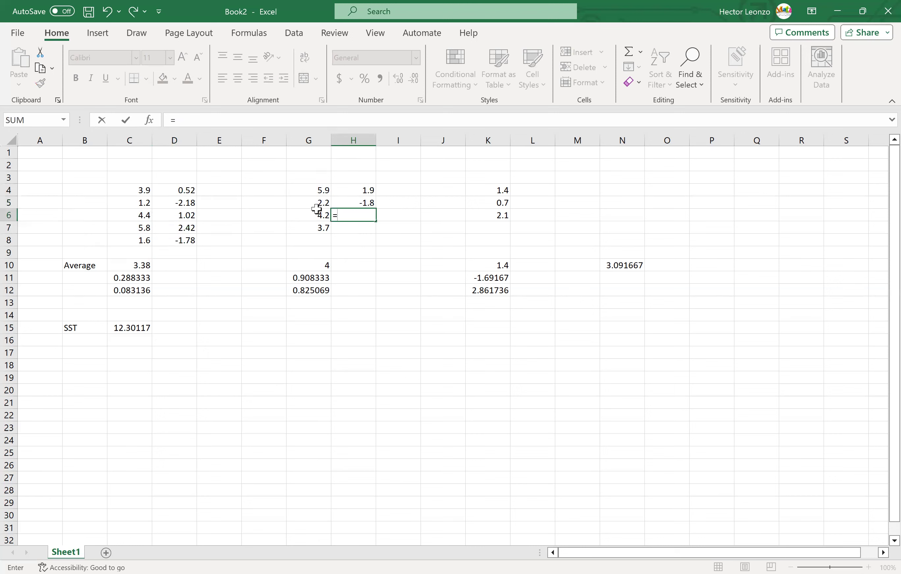
- Calculate the last two Treatment 2 deviations with =G6-G10 in cell H6 and =G7-G10 in cell H7
text(=)
click(317, 215)
text(-)
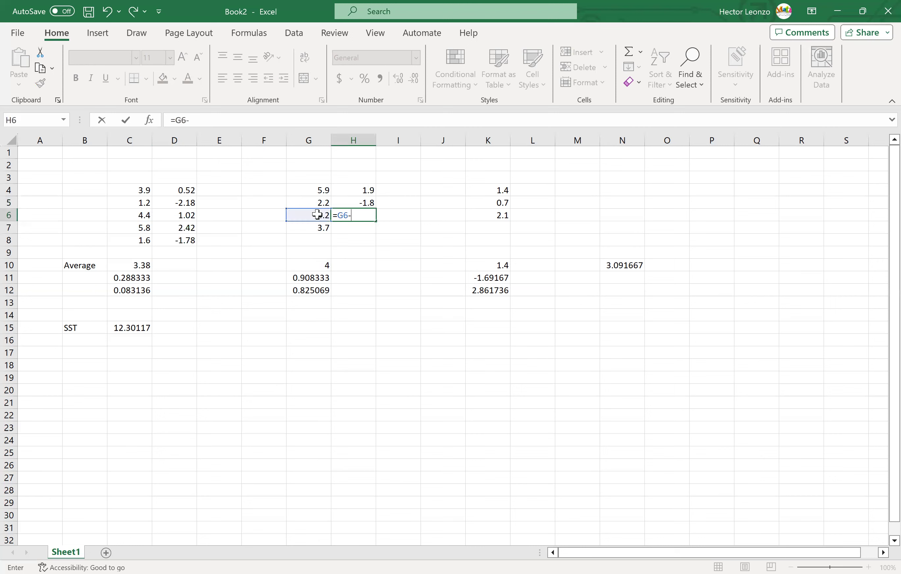
click(321, 266)
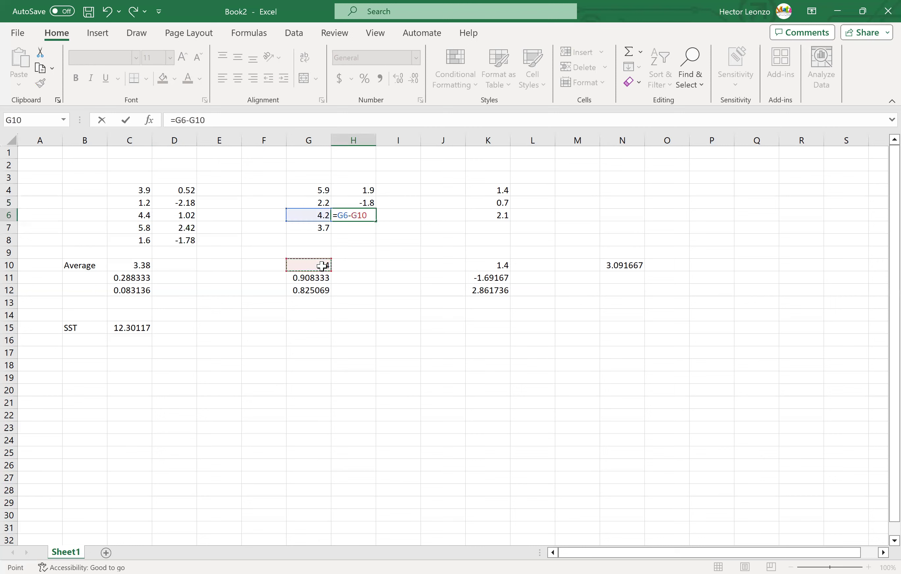
key(Return)
text(=)
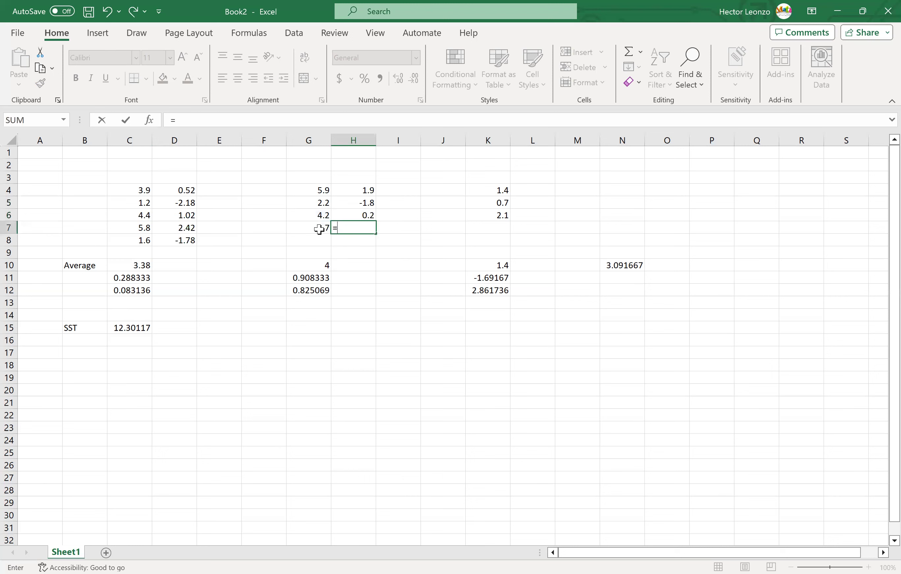
click(319, 229)
text(-)
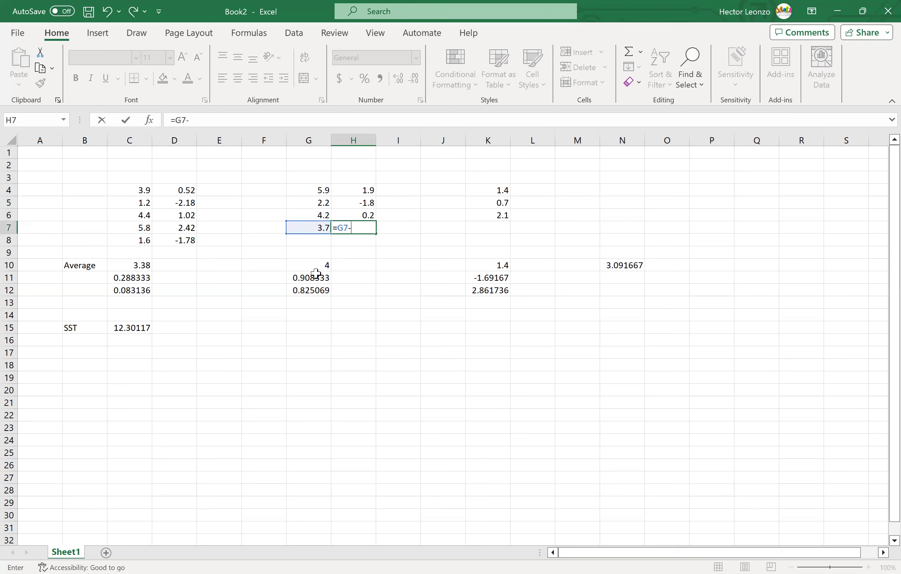
click(321, 267)
key(Return)
- Calculate the first two Treatment 3 deviations from its average with =K4-K10 in cell L4 and =K5-K10 in cell L5
click(526, 190)
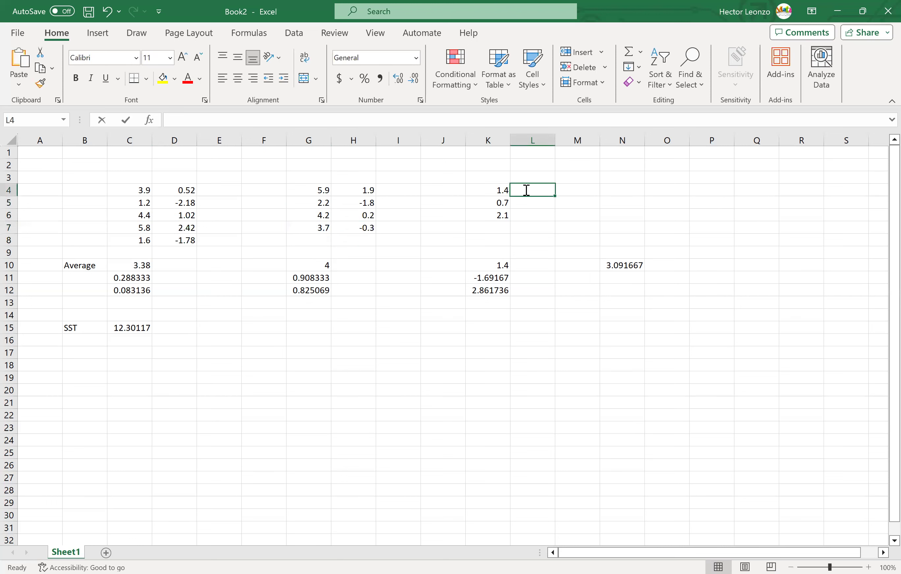
text(=)
click(498, 190)
text(-)
click(500, 266)
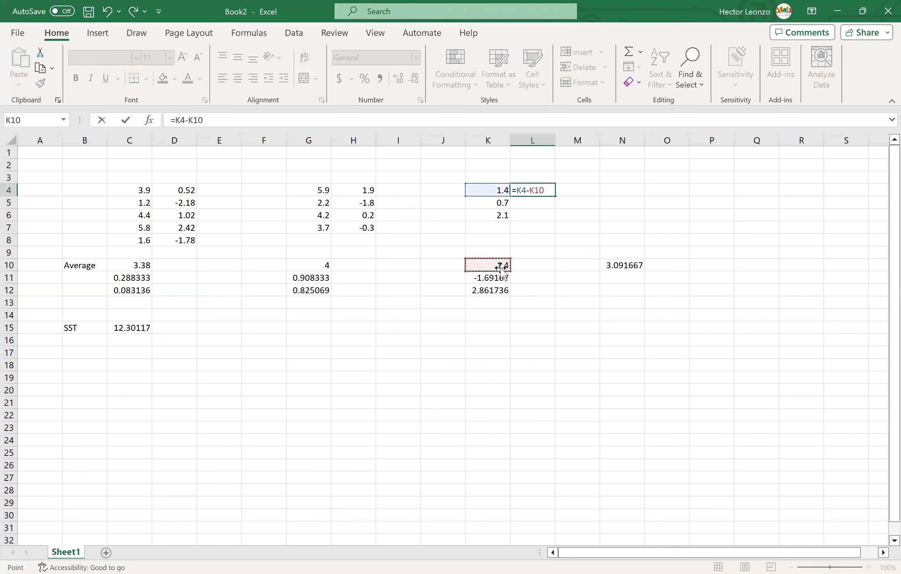
key(Return)
text(=)
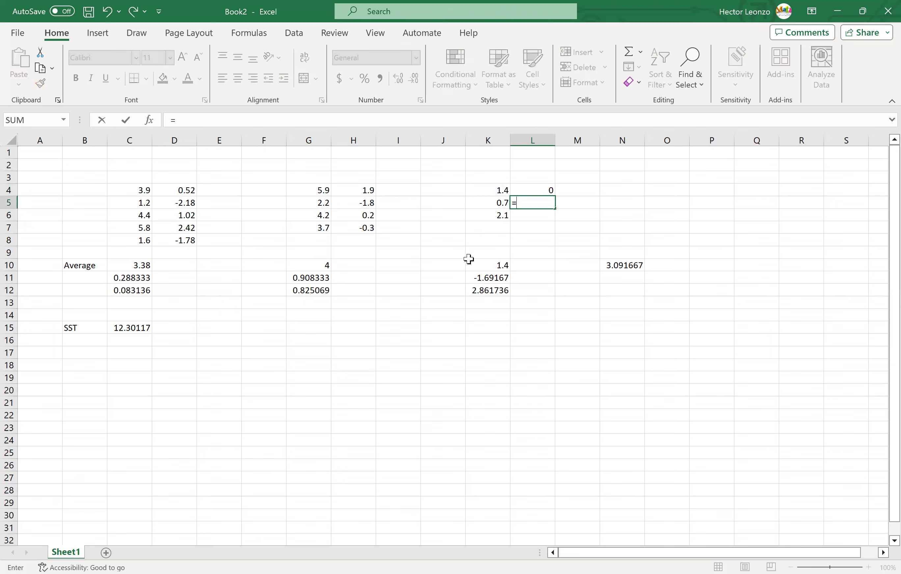
click(499, 203)
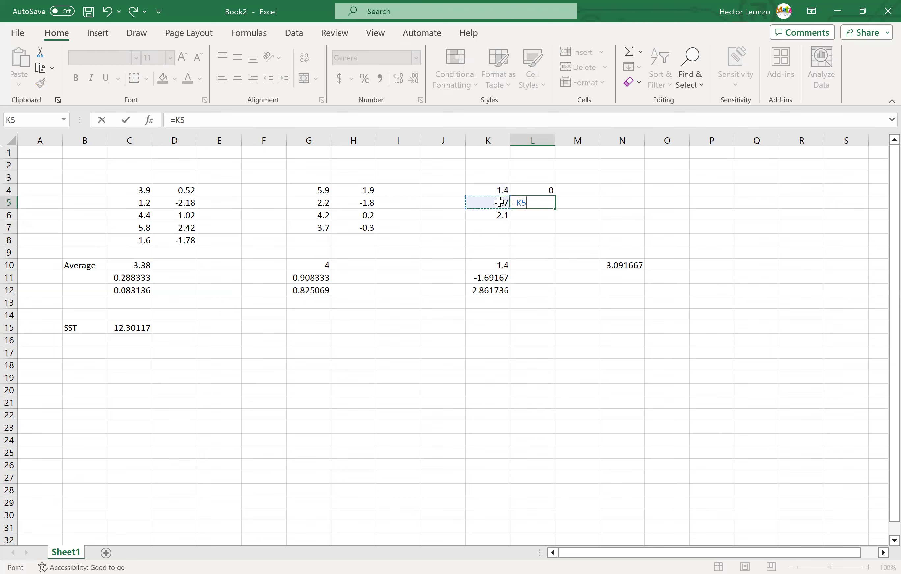
text(-)
click(498, 262)
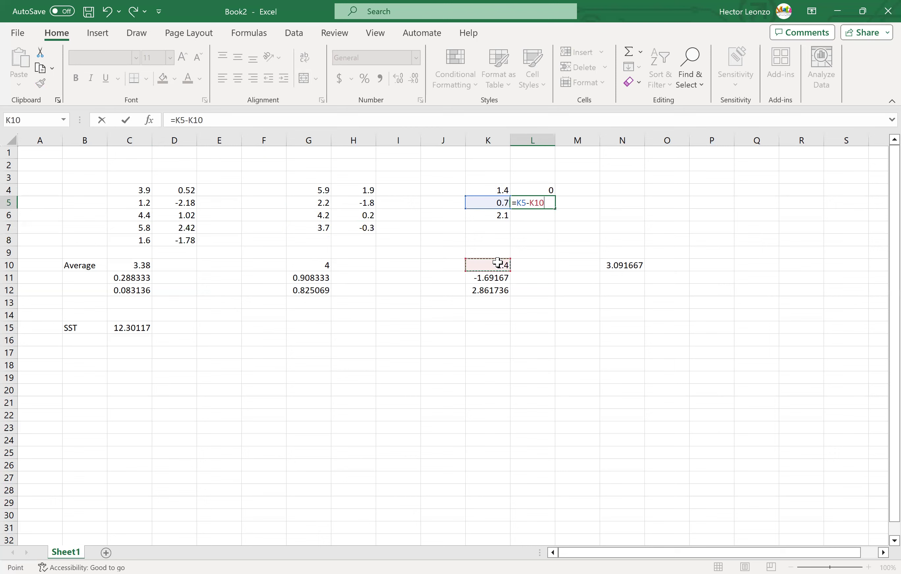
key(Return)
- Calculate the last Treatment 3 deviation from its average with =K6-K10 in cell L6
text(=)
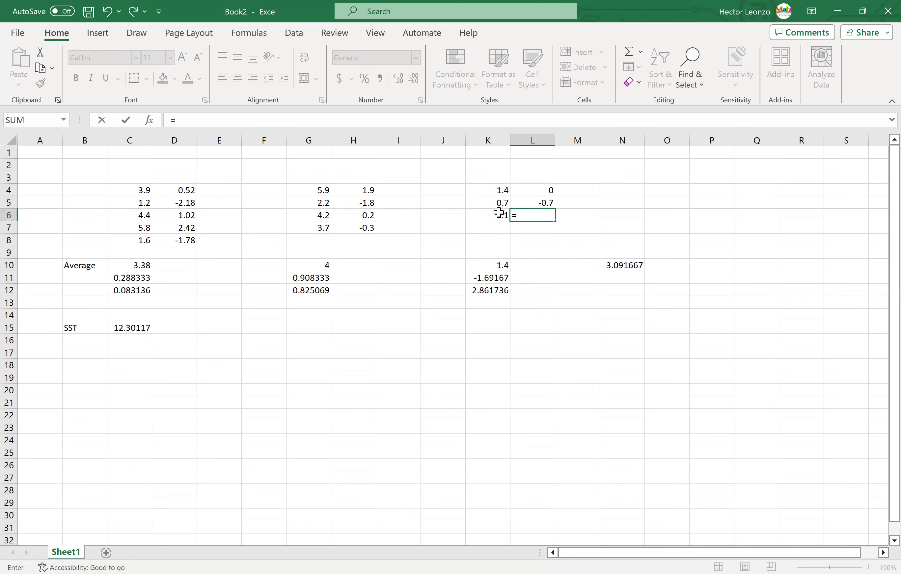
click(499, 213)
text(-)
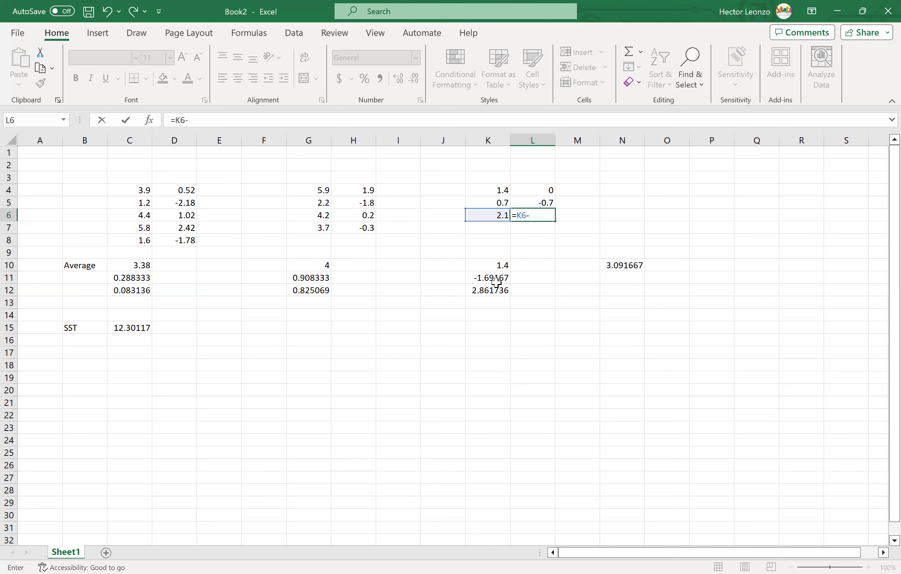
click(493, 264)
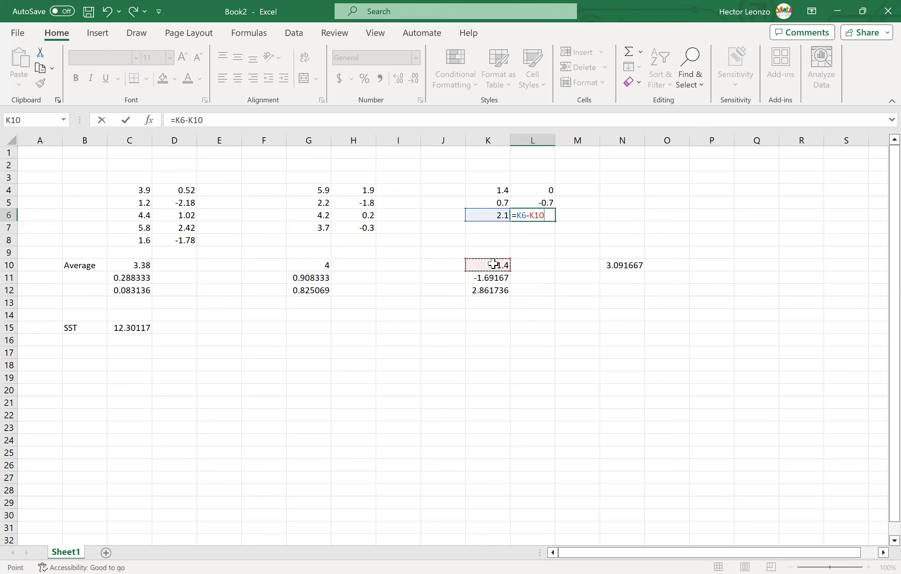
key(Return)
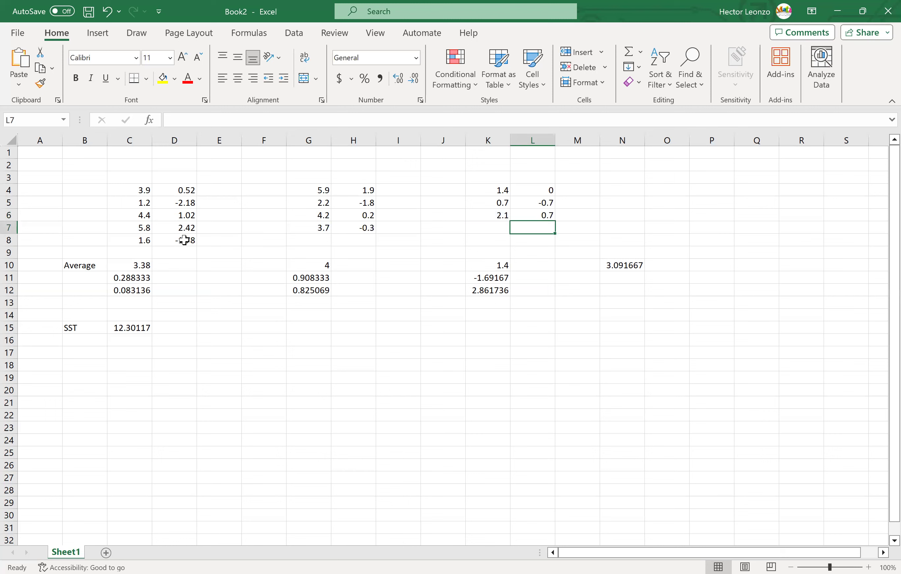
- Square the first two Treatment 1 deviations with =D4*D4 in cell E4 and =D5*D5 in cell E5
click(214, 189)
text(=)
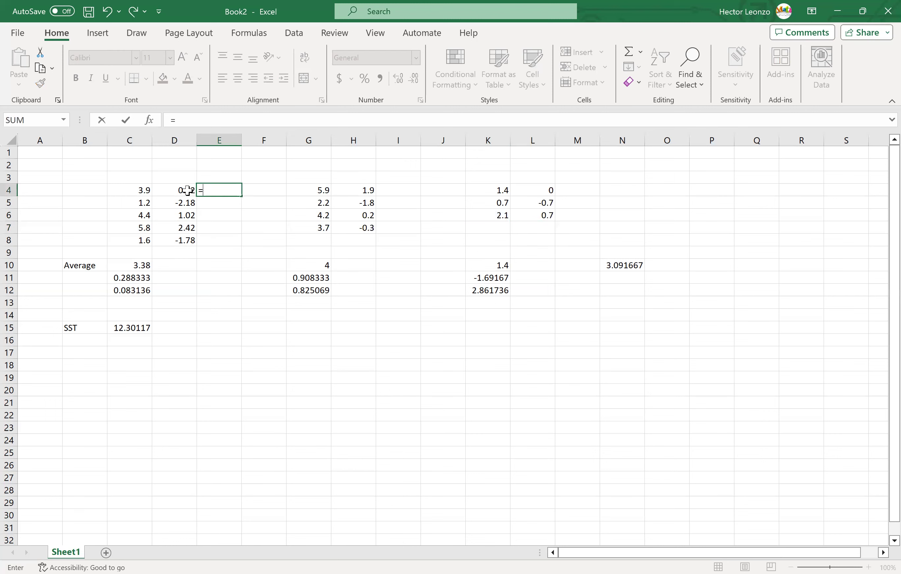
click(179, 191)
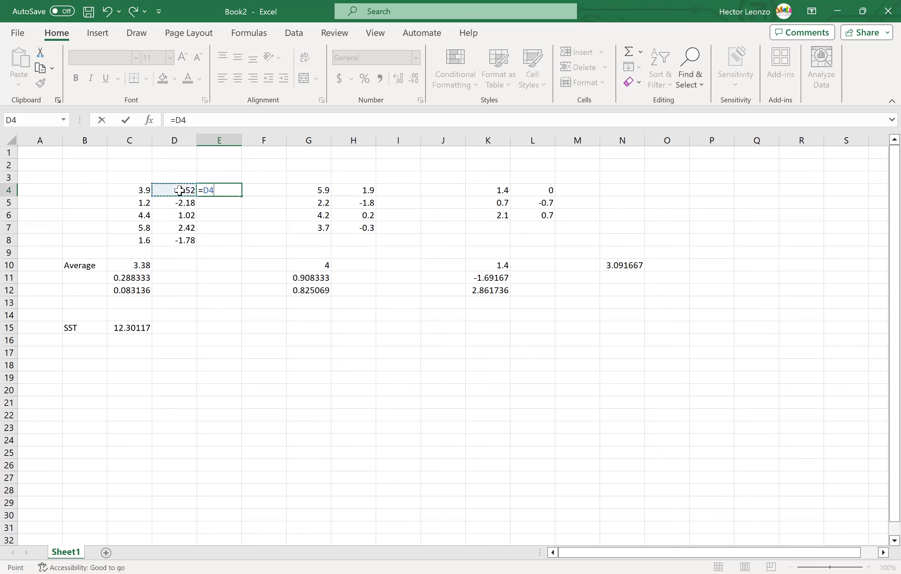
text(*)
click(182, 191)
key(Return)
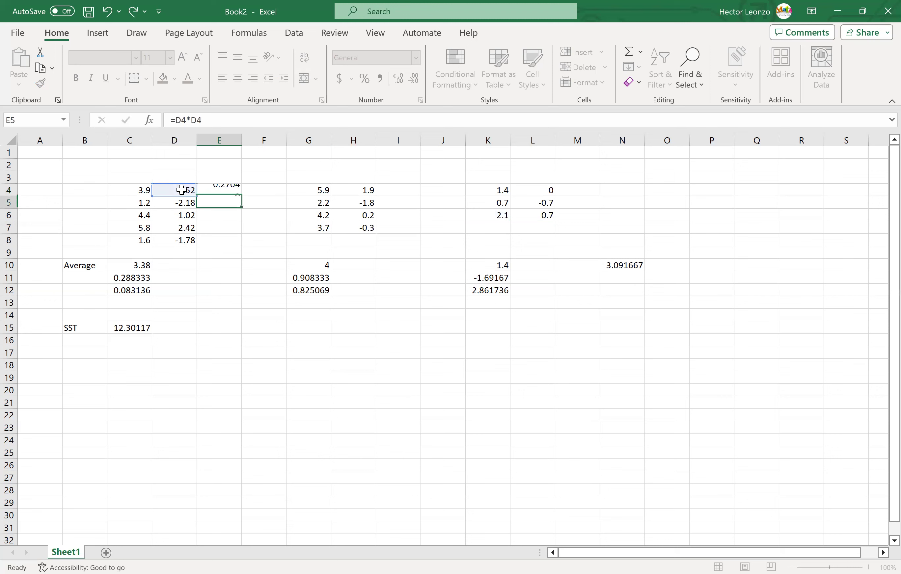
text(=)
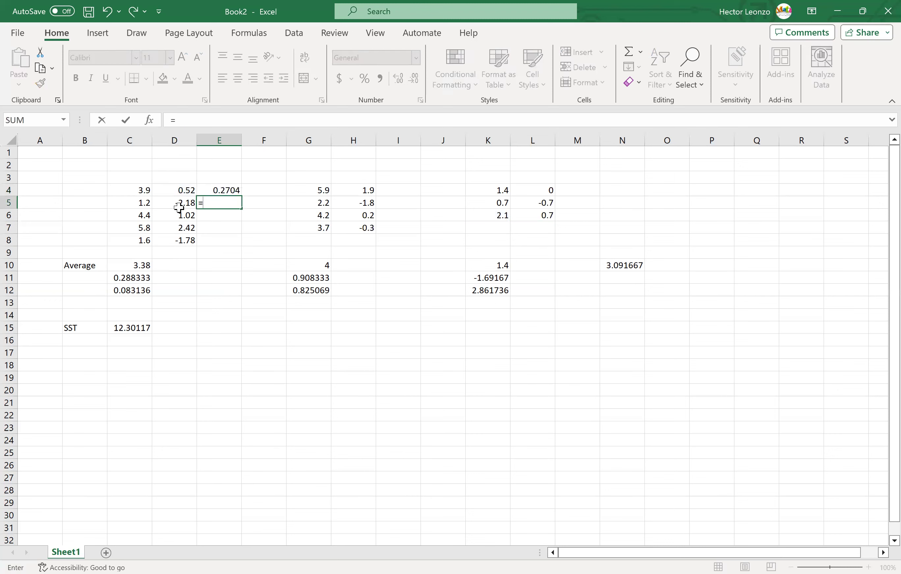
click(179, 208)
text(*)
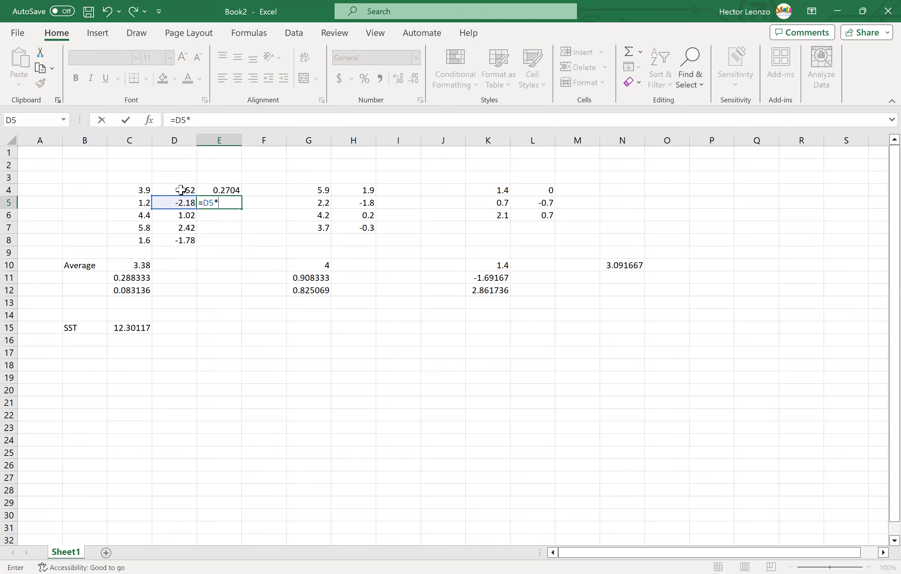
click(178, 203)
key(Return)
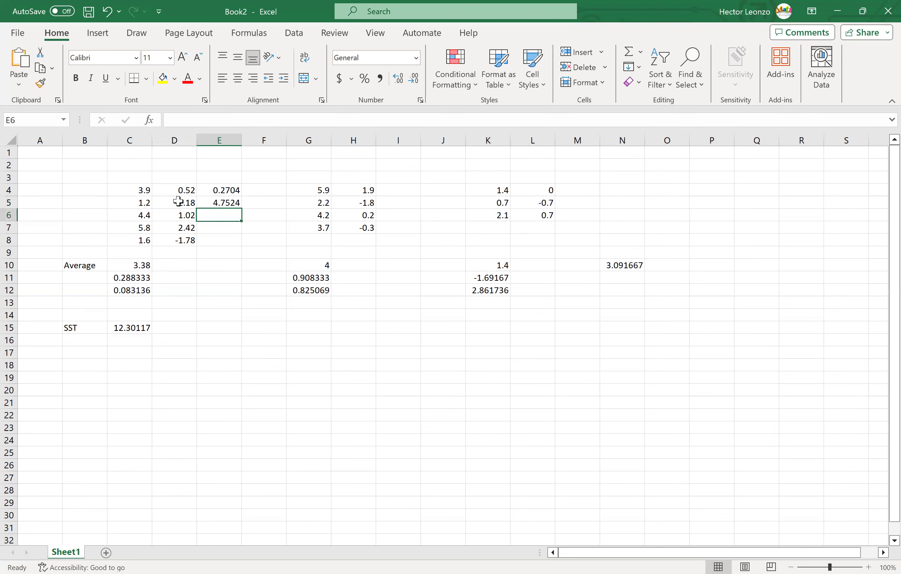
- Square the third and fourth Treatment 1 deviations with =D6*D6 in cell E6 and =D7*D7 in cell E7
text(=)
click(184, 216)
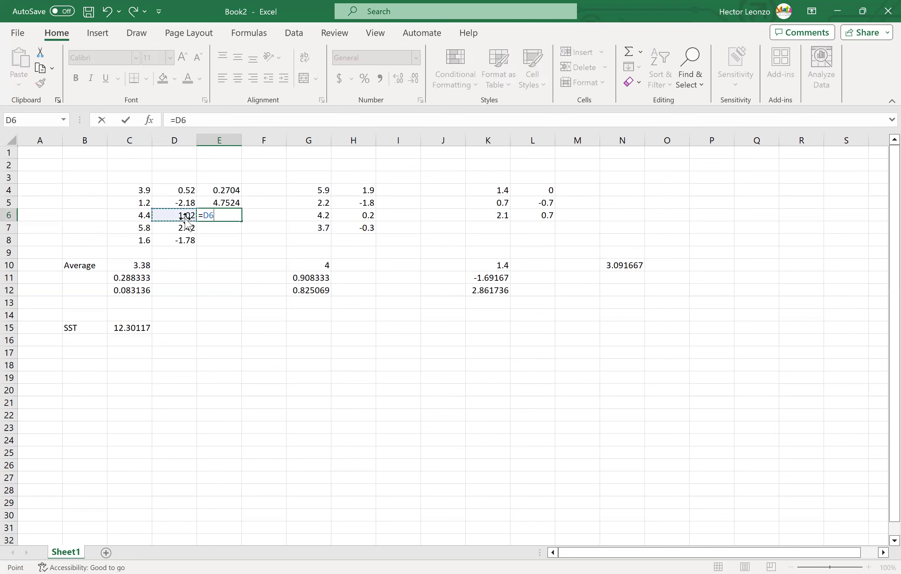
text(*)
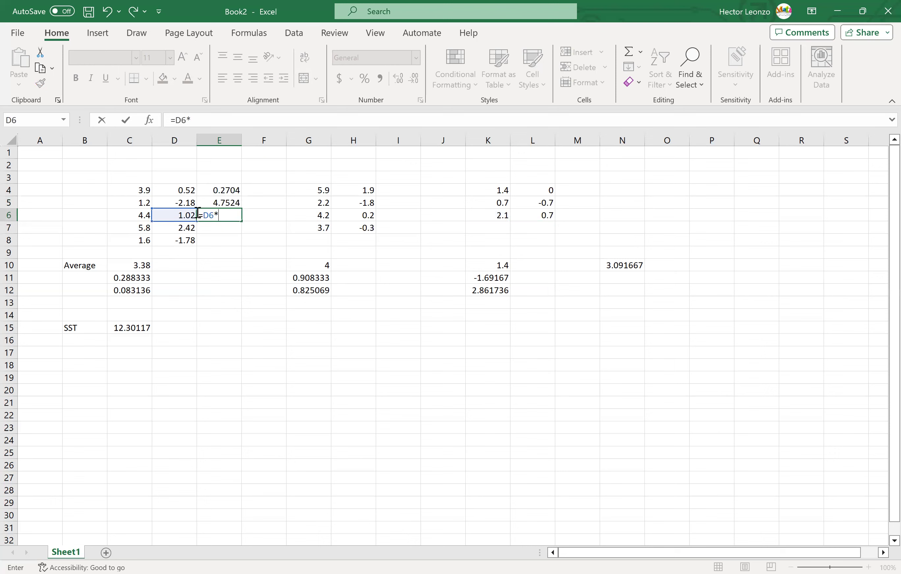
click(183, 214)
key(Return)
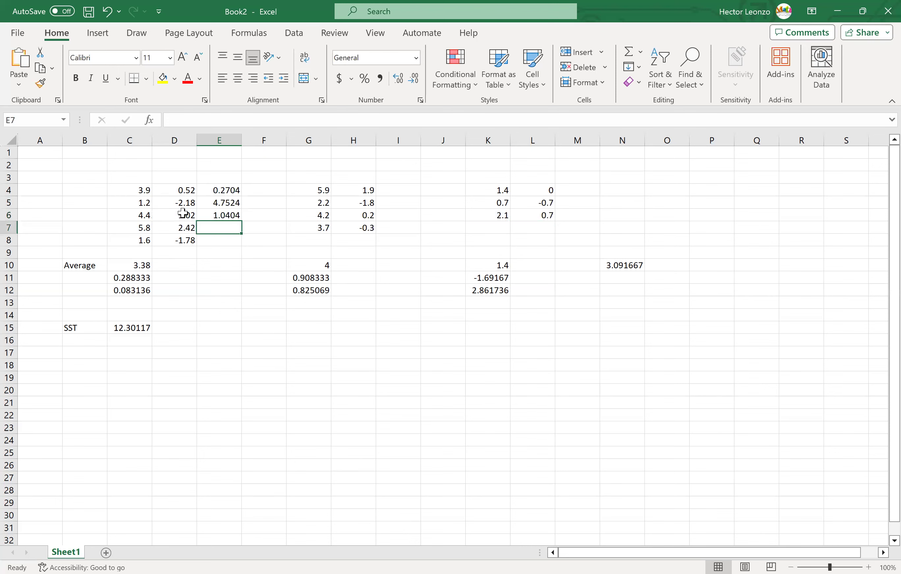
text(=)
click(186, 227)
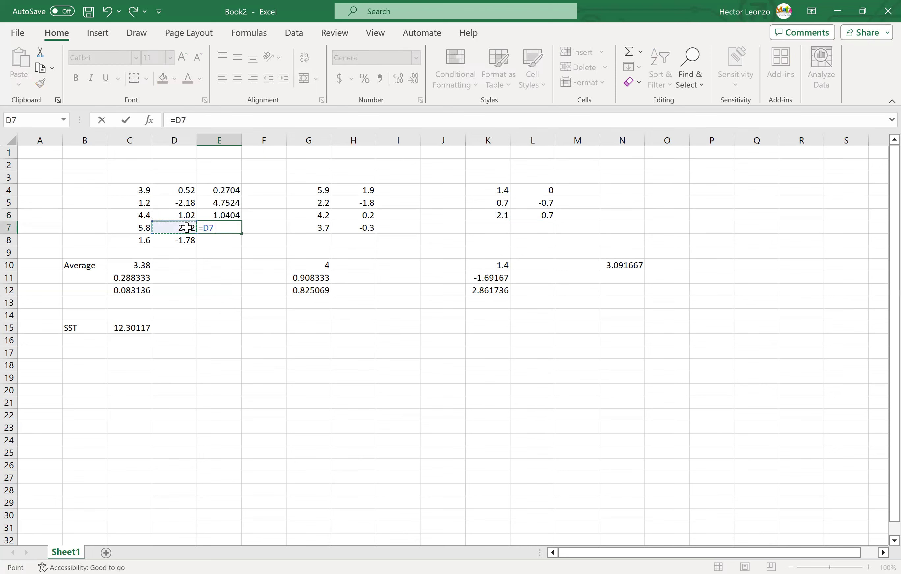
text(*)
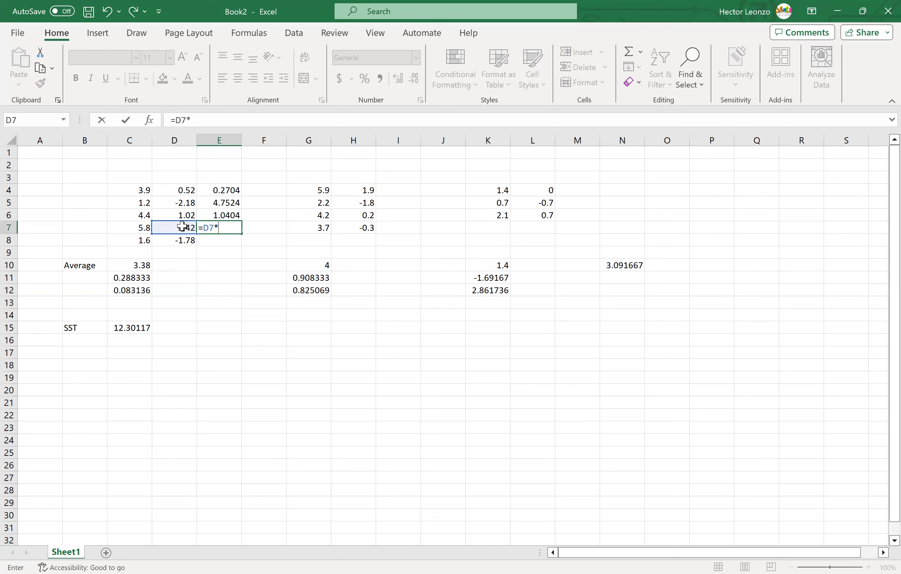
click(183, 227)
key(Return)
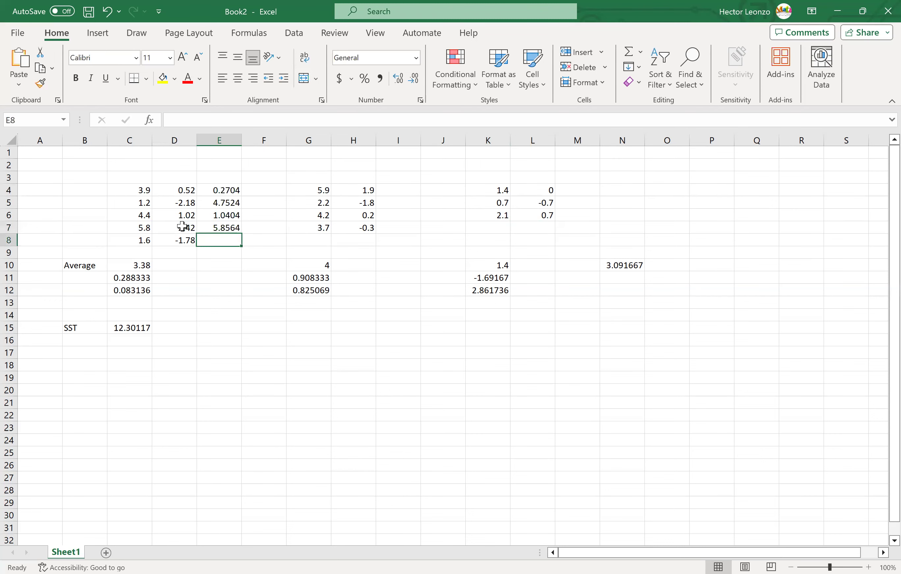
- Square the last Treatment 1 deviation with =D8*D8 in cell E8
text(=)
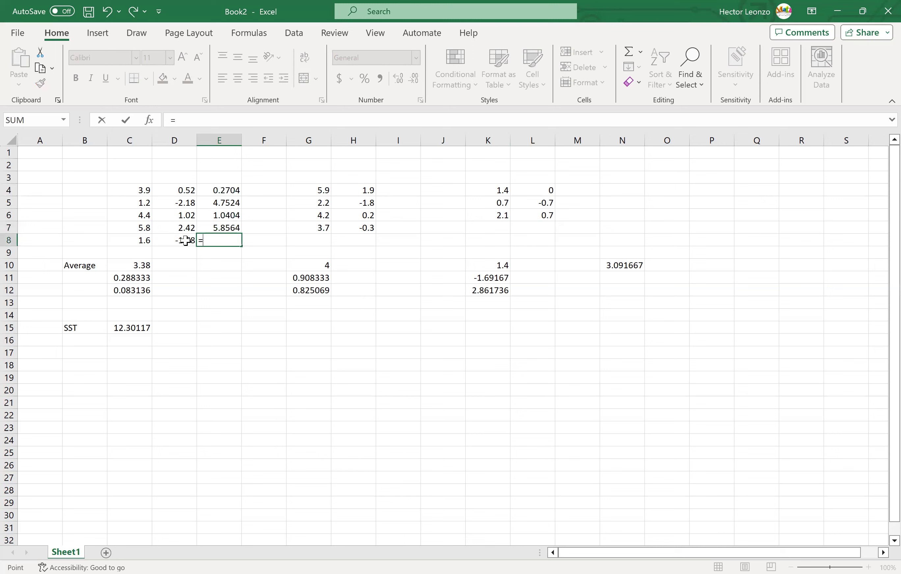
click(186, 240)
text(*)
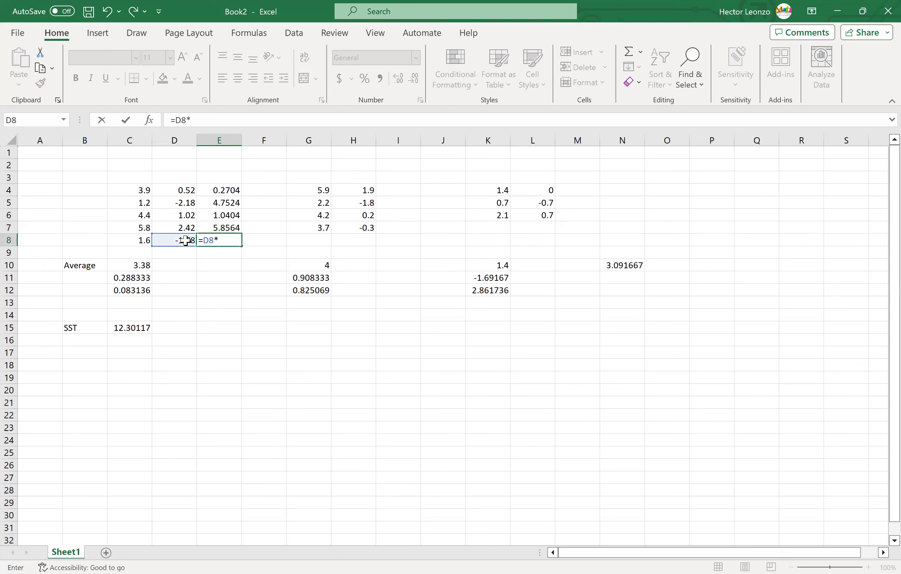
click(182, 241)
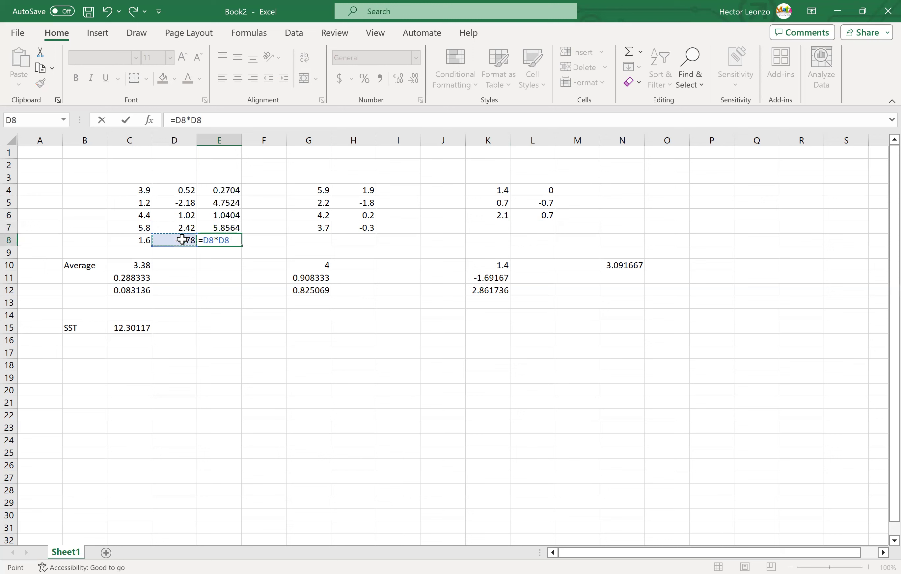
key(Return)
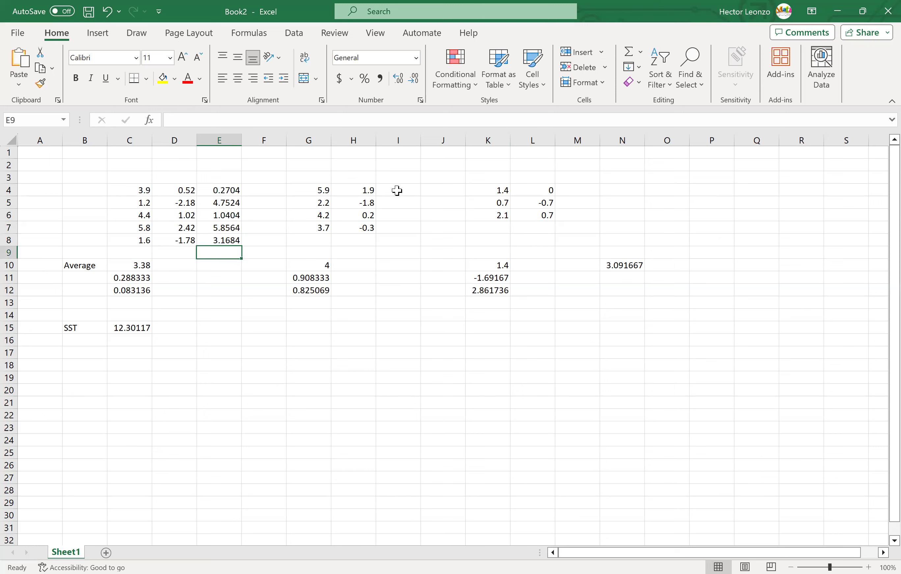
- Square the first two Treatment 2 deviations with =H4*H4 in cell I4 and =H5*H5 in cell I5
click(397, 191)
text(=)
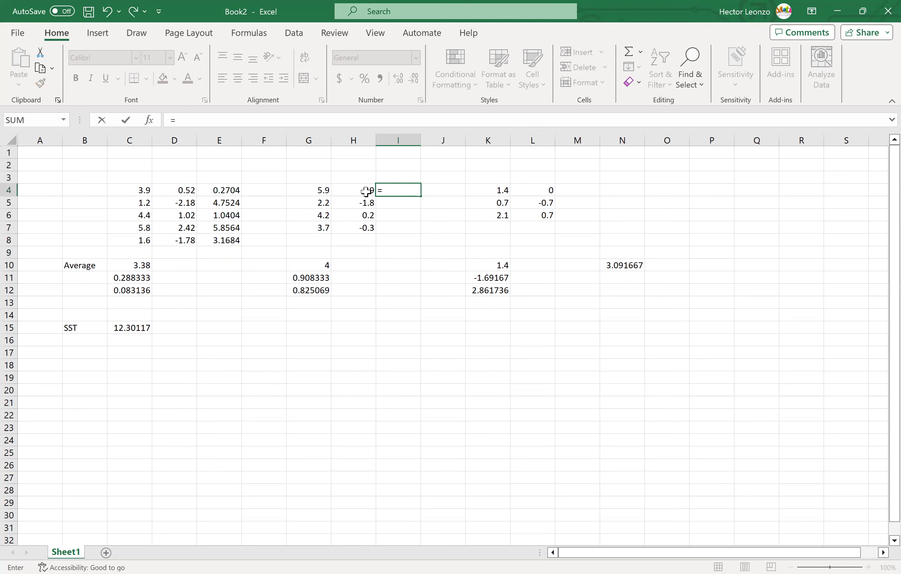
click(366, 192)
text(*)
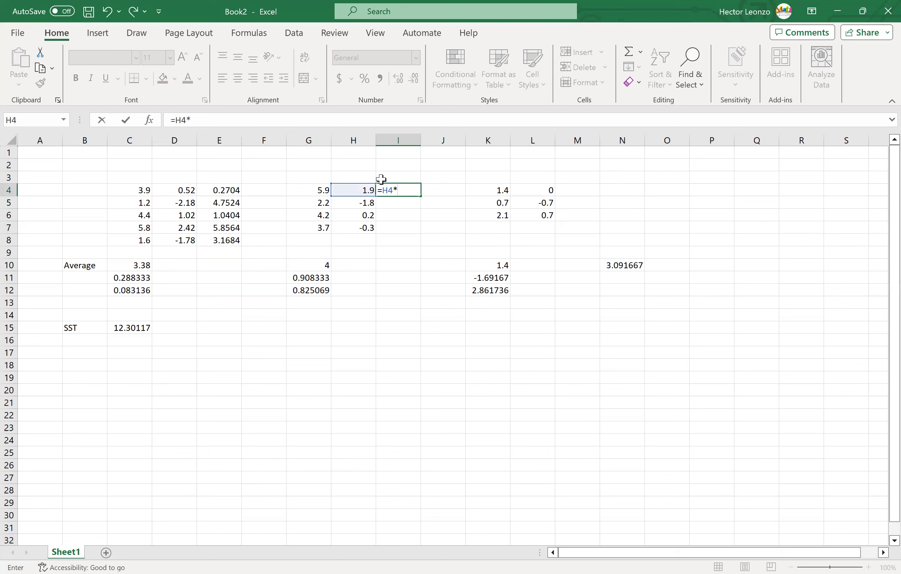
click(360, 188)
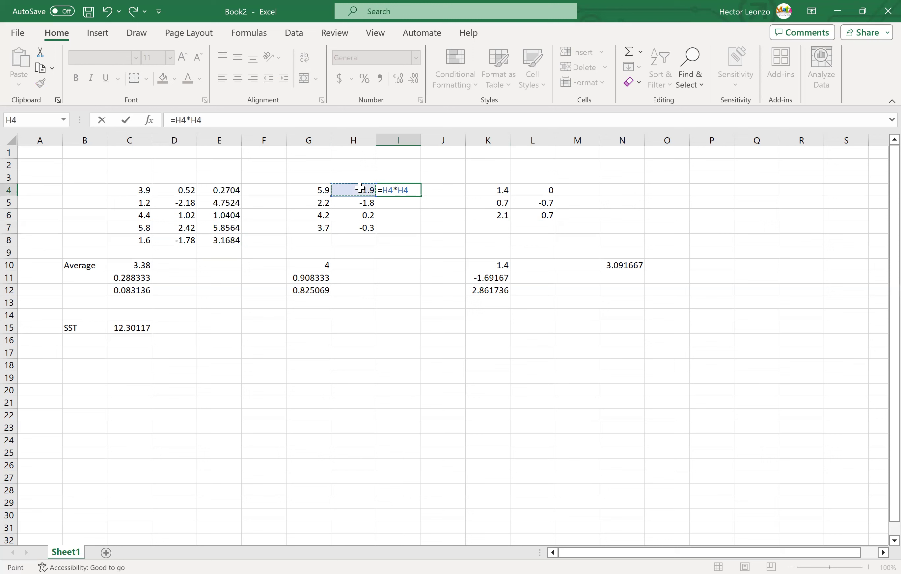
key(Return)
text(=)
click(361, 204)
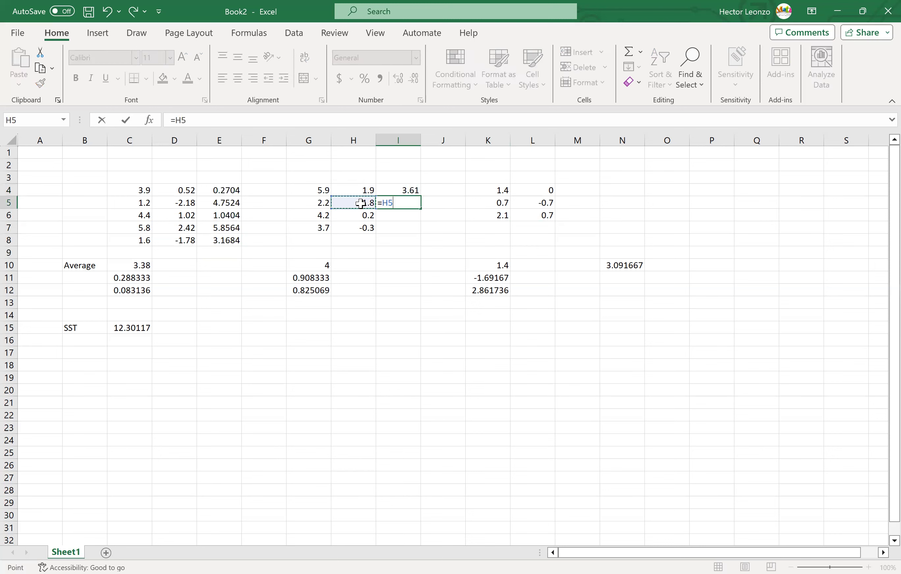
text(*)
click(360, 203)
key(Return)
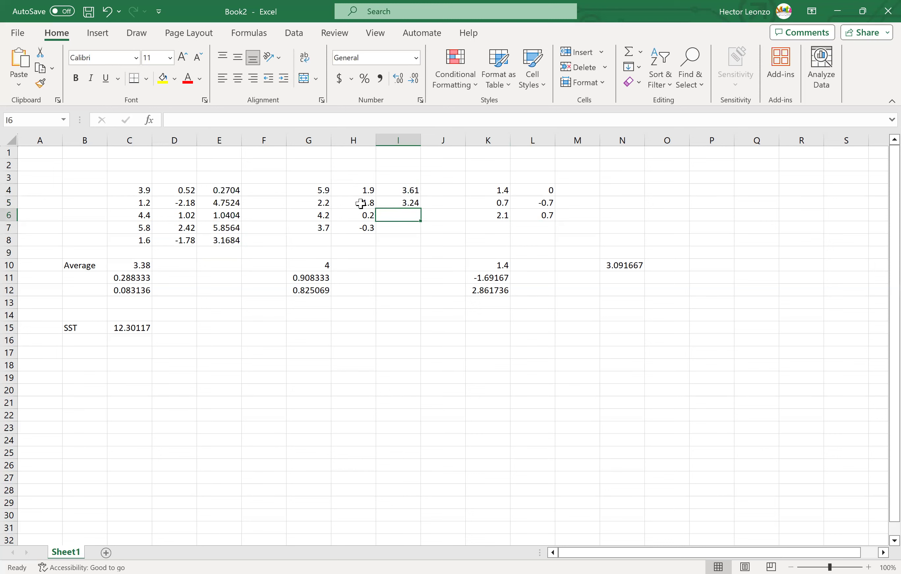
- Square the last two Treatment 2 deviations with =H6*H6 in cell I6 and =H7*H7 in cell I7
text(=)
click(364, 215)
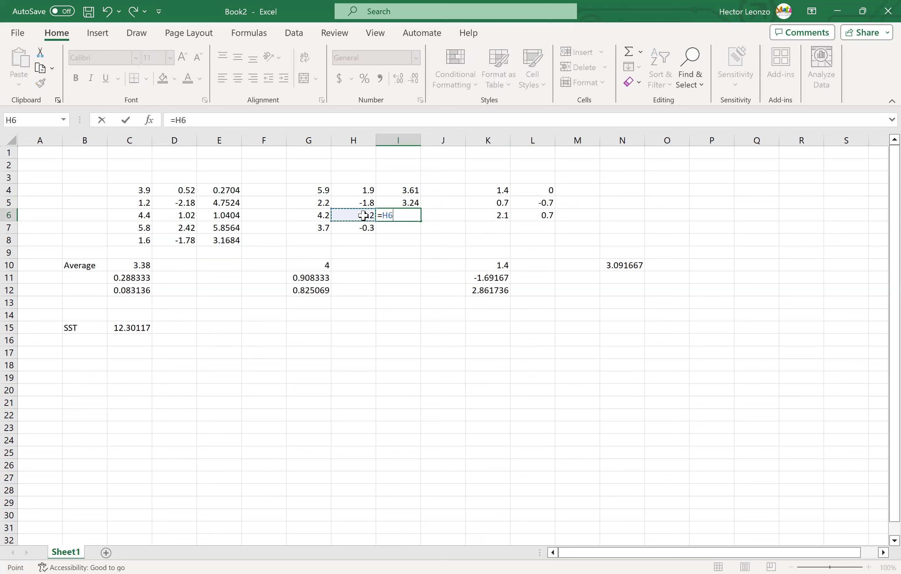
text(*)
click(363, 216)
key(ctrl+Return)
key(Return)
text(=)
click(364, 228)
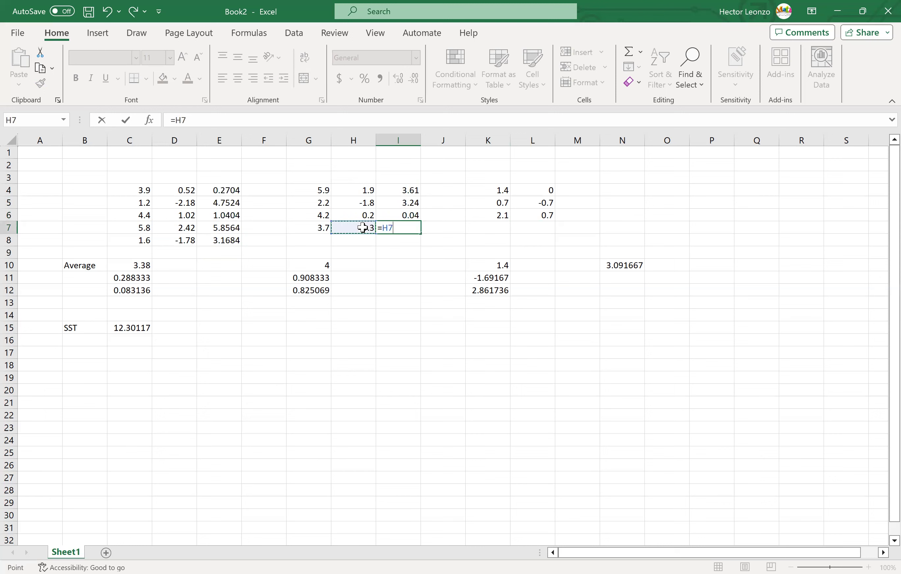
text(*)
click(357, 228)
key(Return)
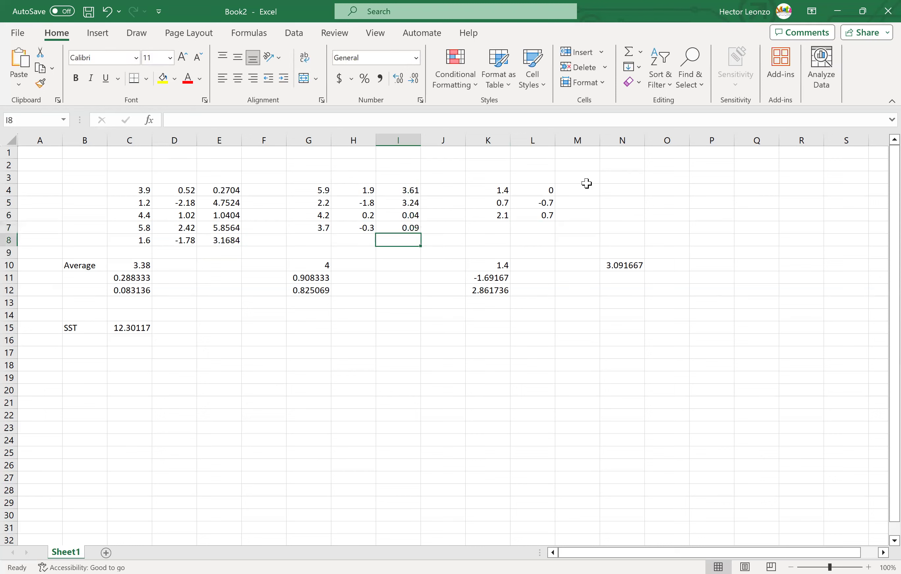
- Square the first two Treatment 3 deviations with =L4*L4 in cell M4 and =L5*L5 in cell M5
click(579, 189)
text(=)
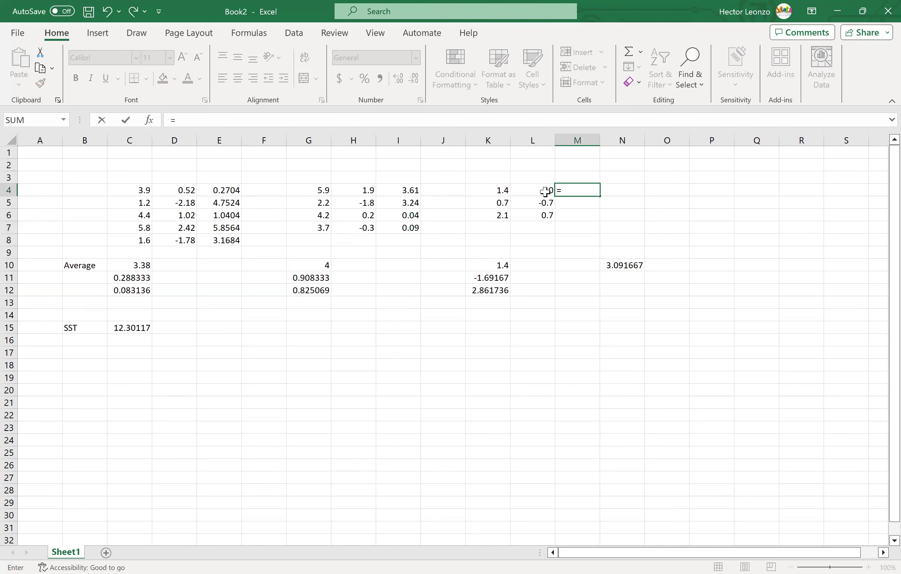
click(544, 193)
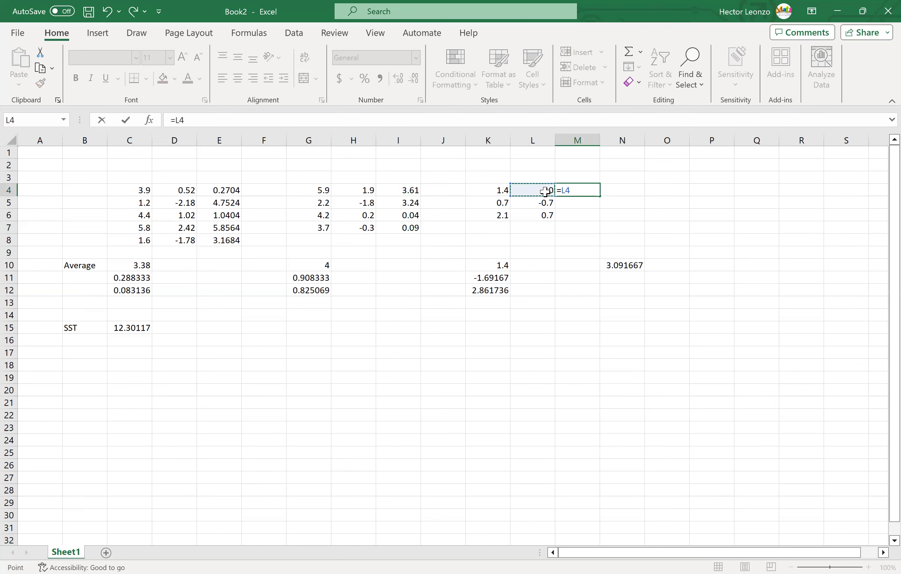
text(*)
click(546, 188)
key(Return)
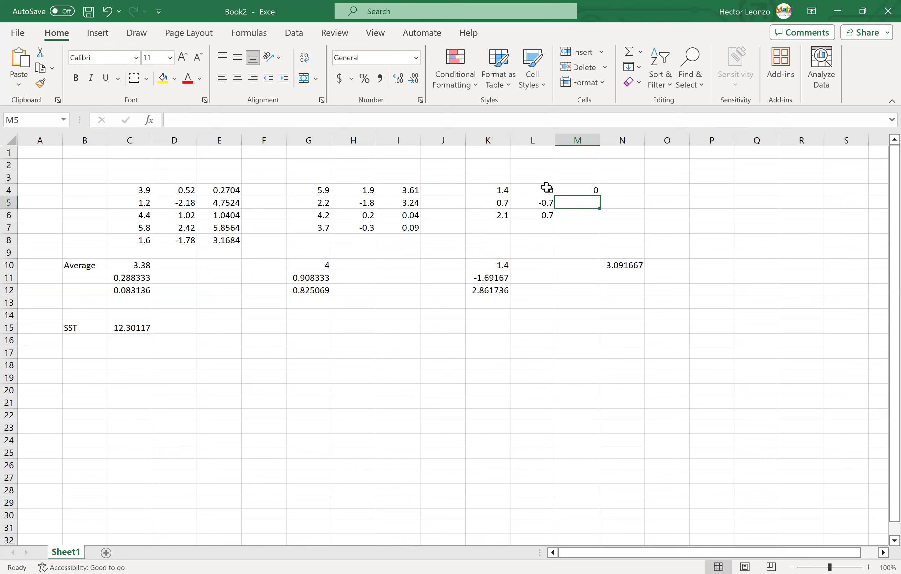
text(=)
click(542, 203)
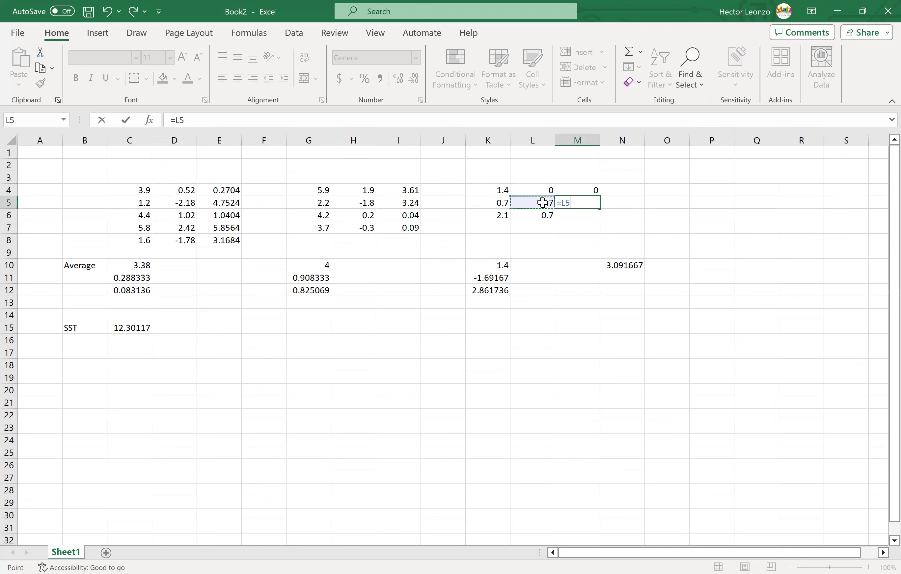
text(*)
click(541, 204)
key(Return)
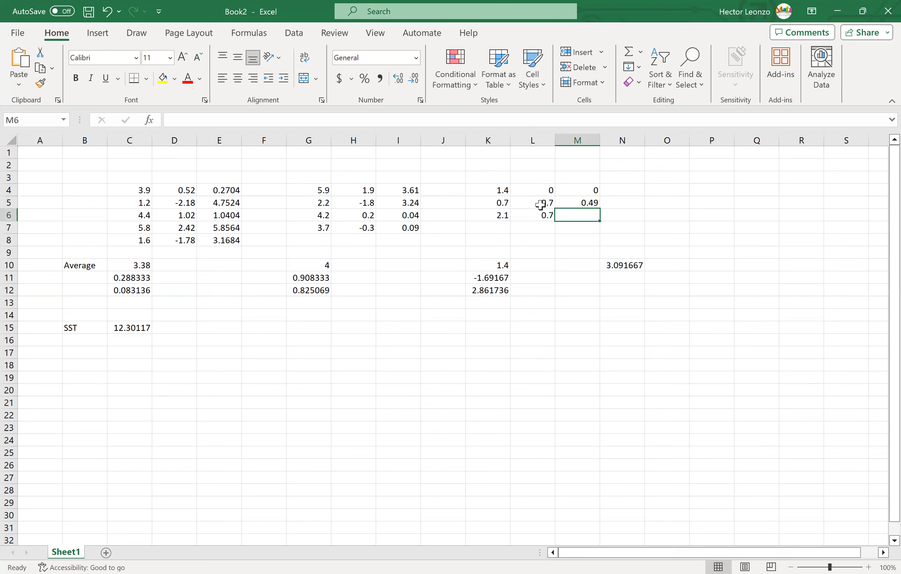
- Square the last Treatment 3 deviation with =L6*L6 in cell M6
text(=)
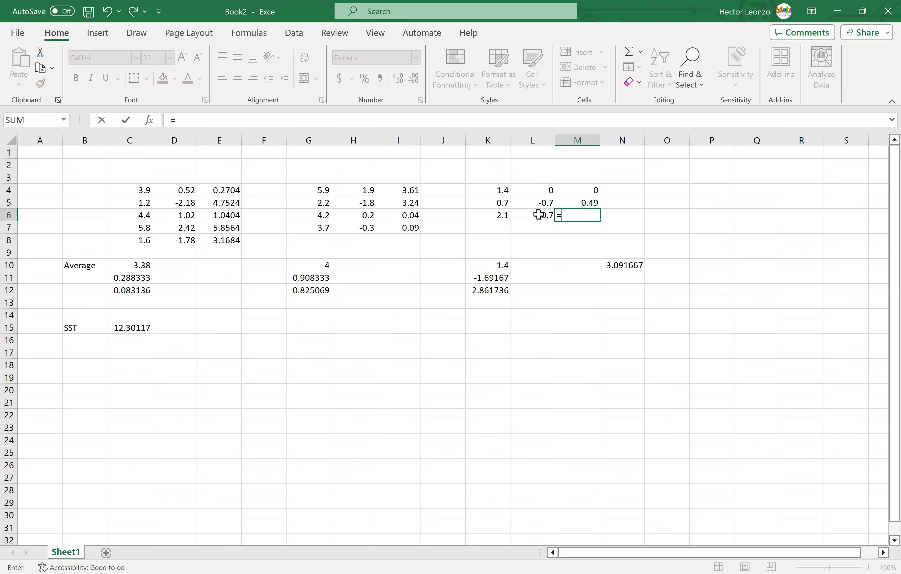
click(538, 215)
text(*)
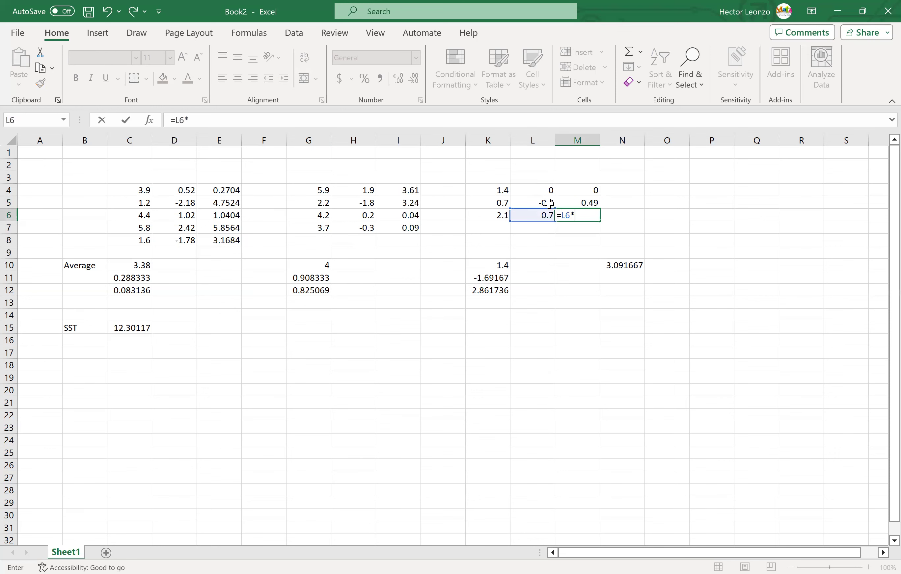
click(541, 214)
key(Return)
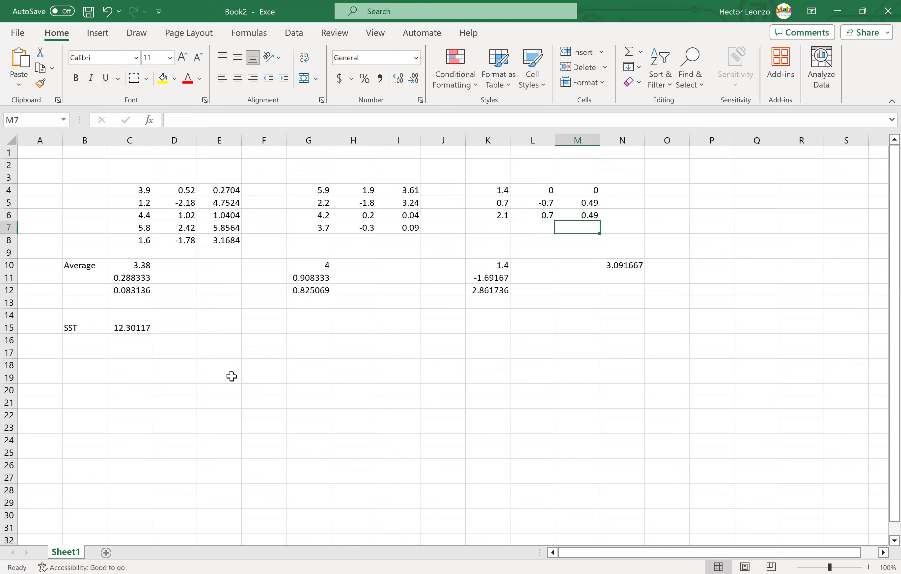
- Start a formula in cell C16 that adds the Treatment 1 squared deviations, =E4+E5+E6+E7+E8
click(134, 340)
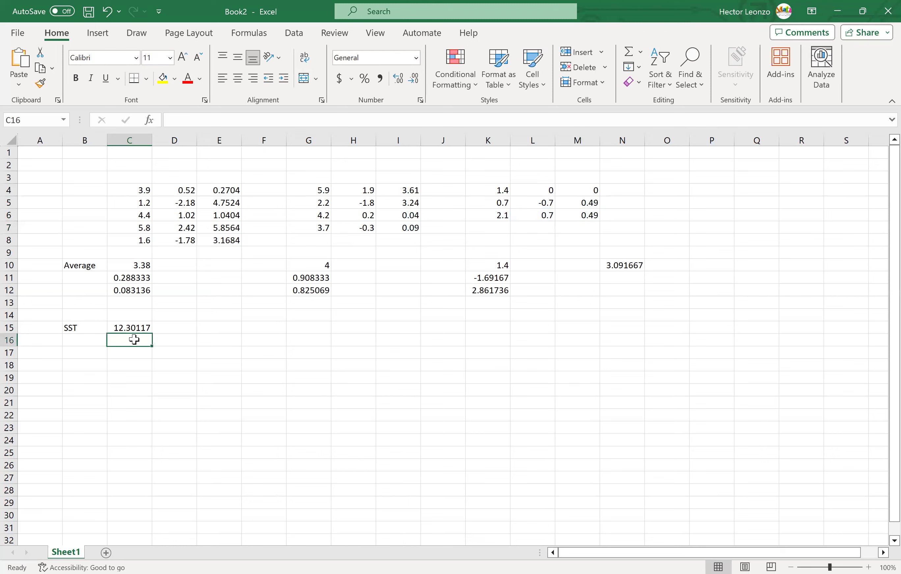
text(=)
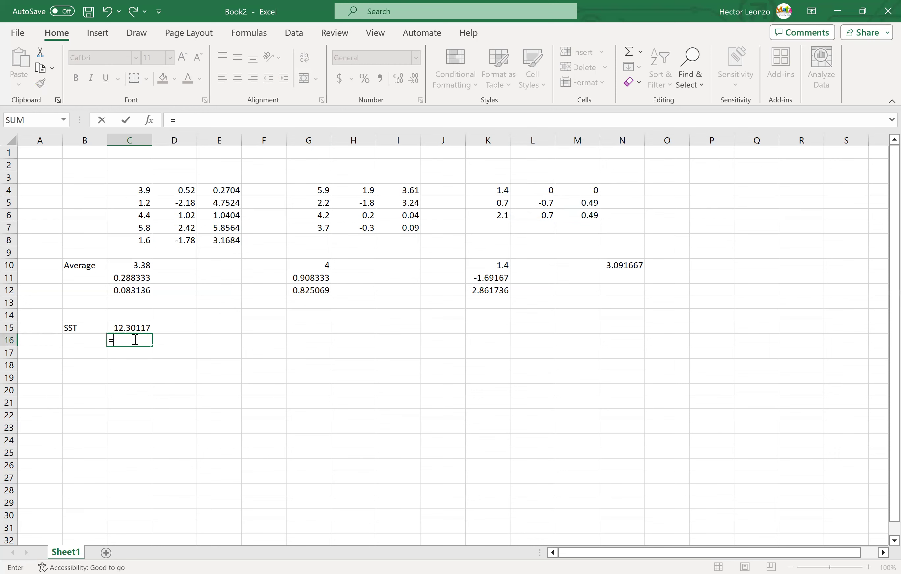
click(220, 189)
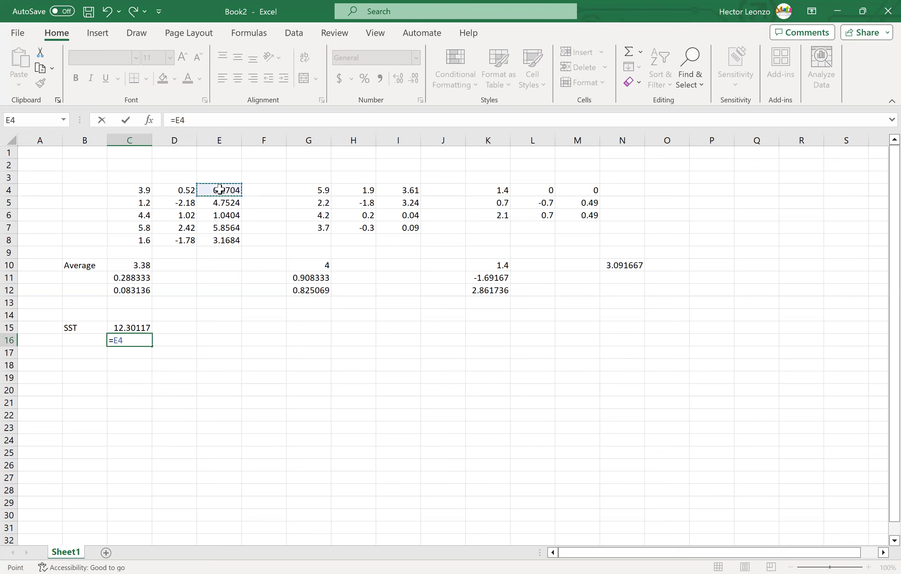
text(+)
click(225, 203)
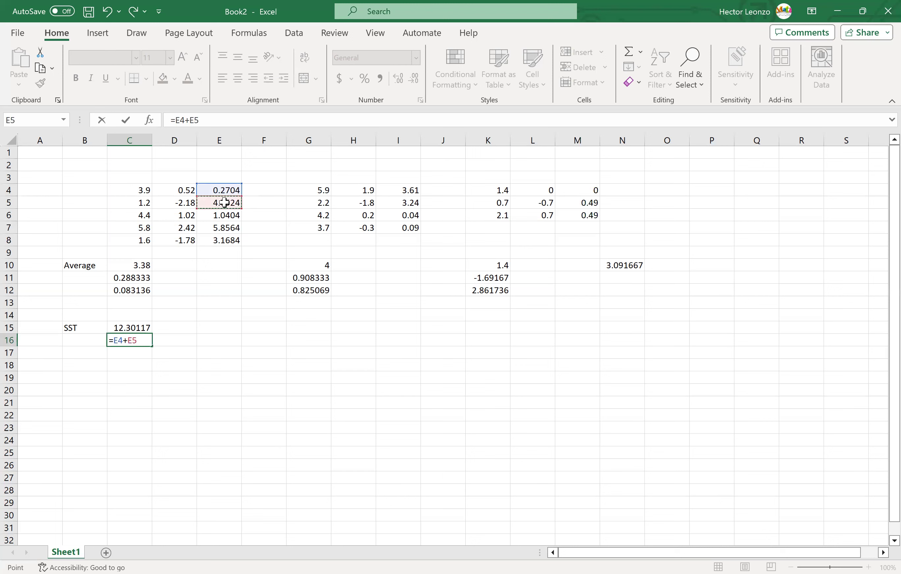
text(+)
click(224, 215)
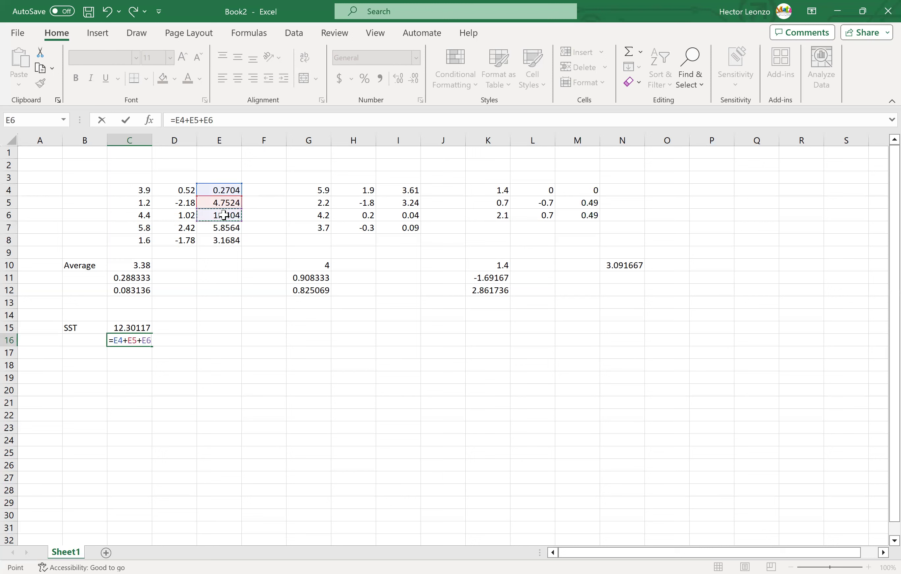
text(+)
click(221, 228)
text(+)
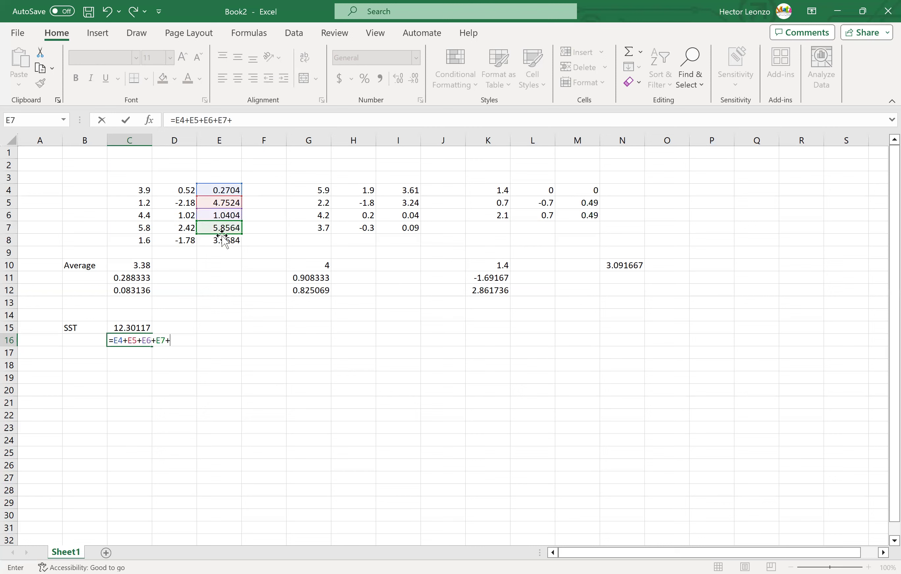
click(221, 240)
- Extend the C16 formula with the Treatment 2 squared deviations, +I4+I5+I6+I7
text(+)
click(407, 189)
text(+)
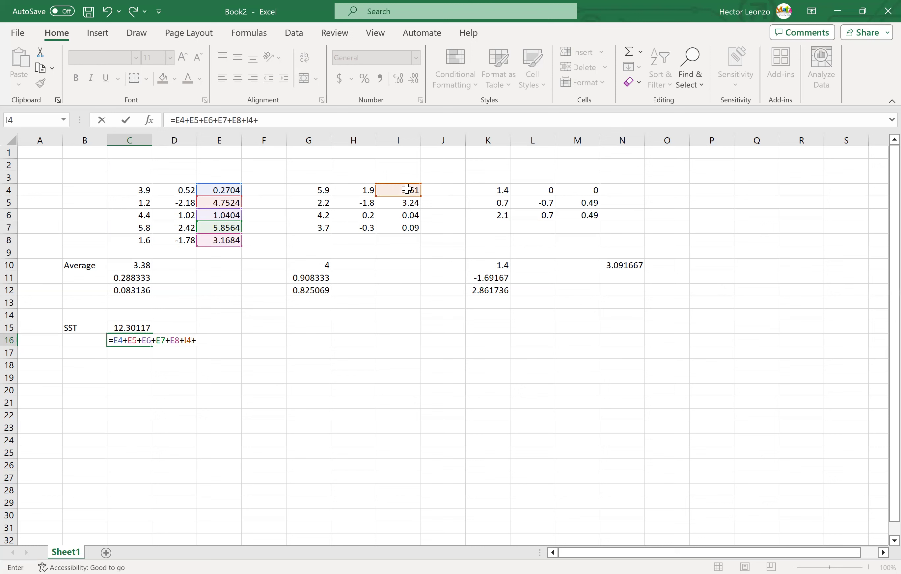
click(408, 204)
text(+)
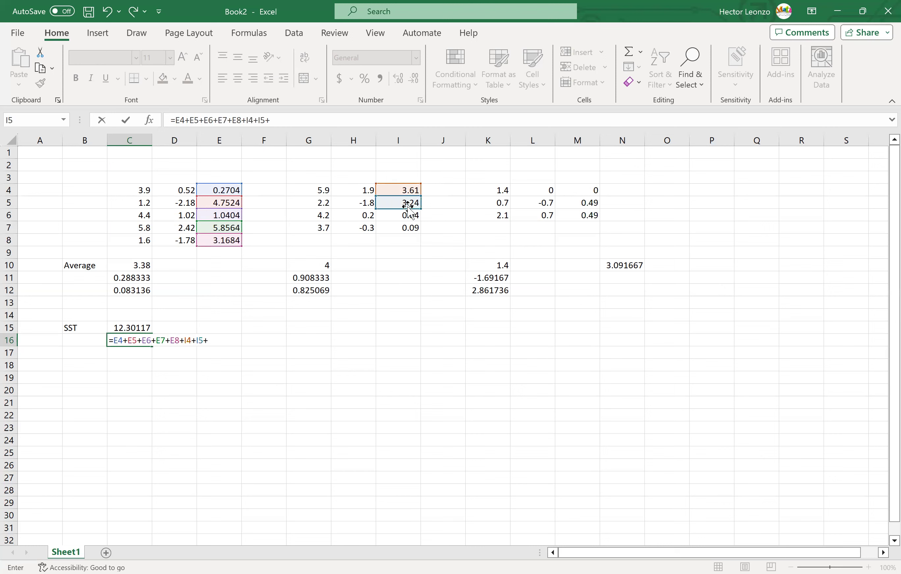
click(408, 214)
text(+)
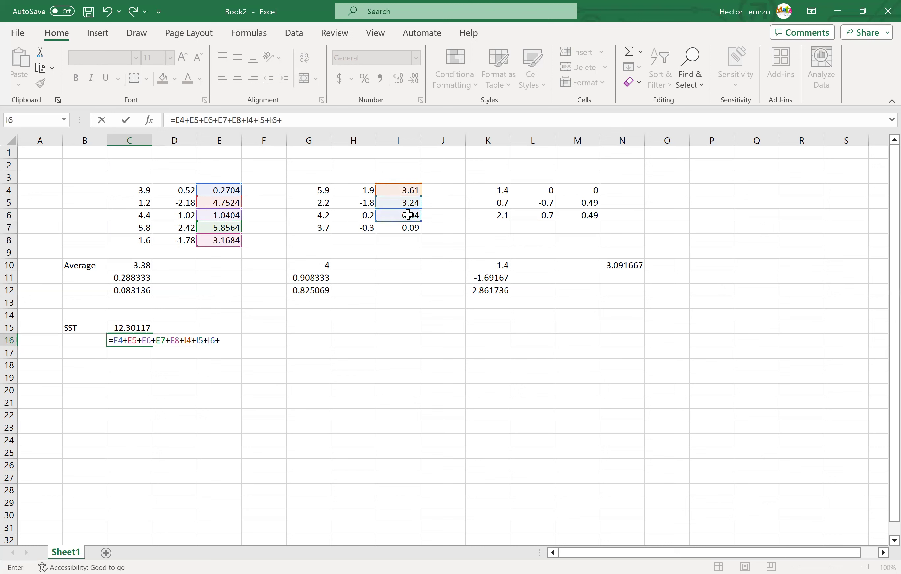
click(409, 227)
text(+)
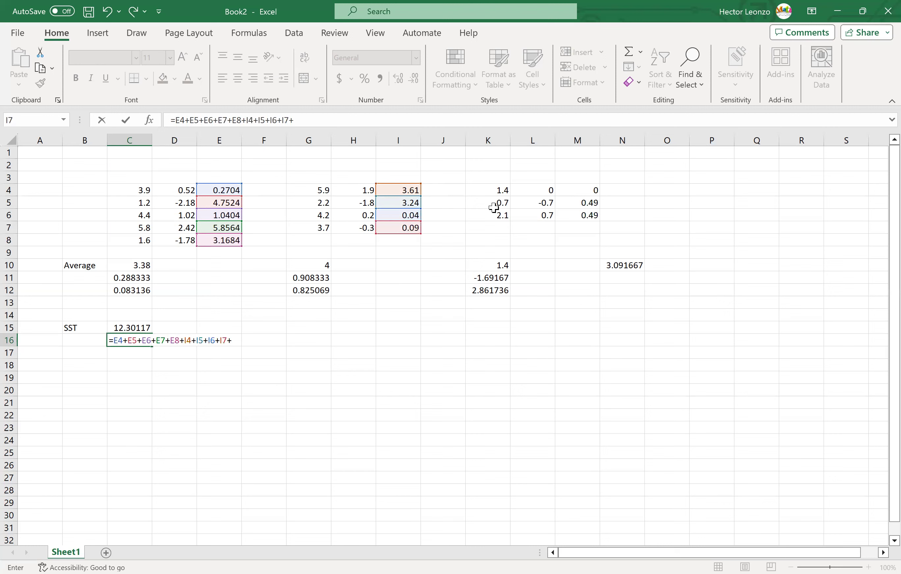
- Complete the C16 formula with the Treatment 3 squared deviations, +M4+M5+M6, and enter it
click(590, 191)
text(+)
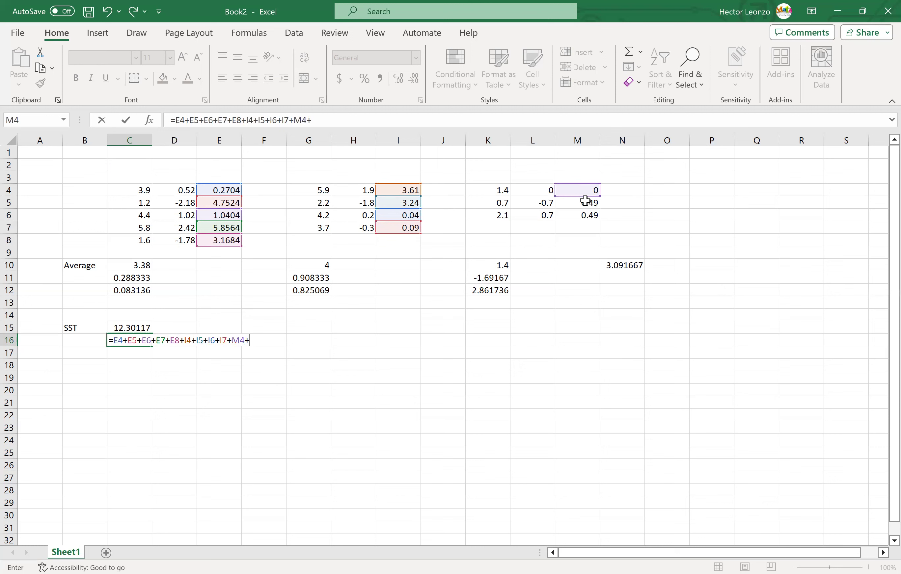
click(586, 201)
text(+)
click(584, 215)
text(+)
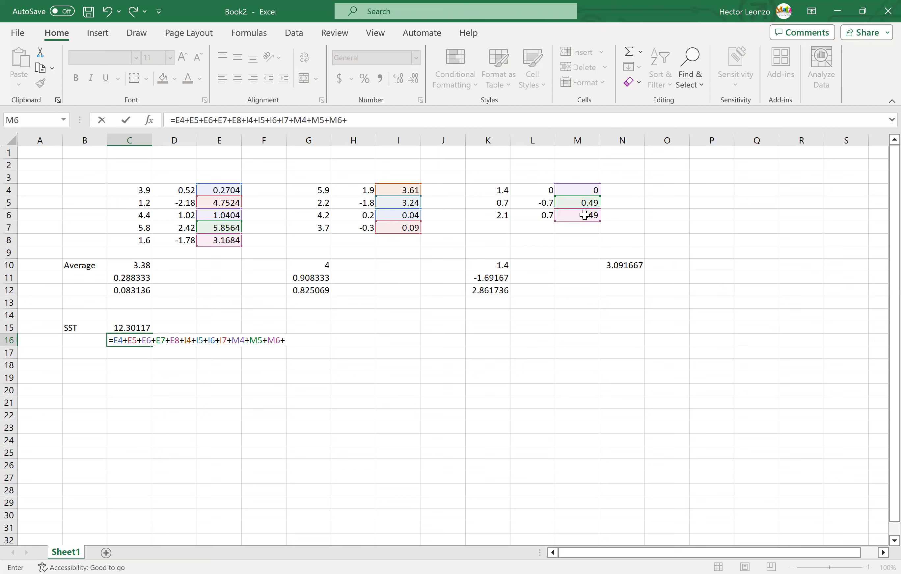
key(BackSpace)
key(Return)
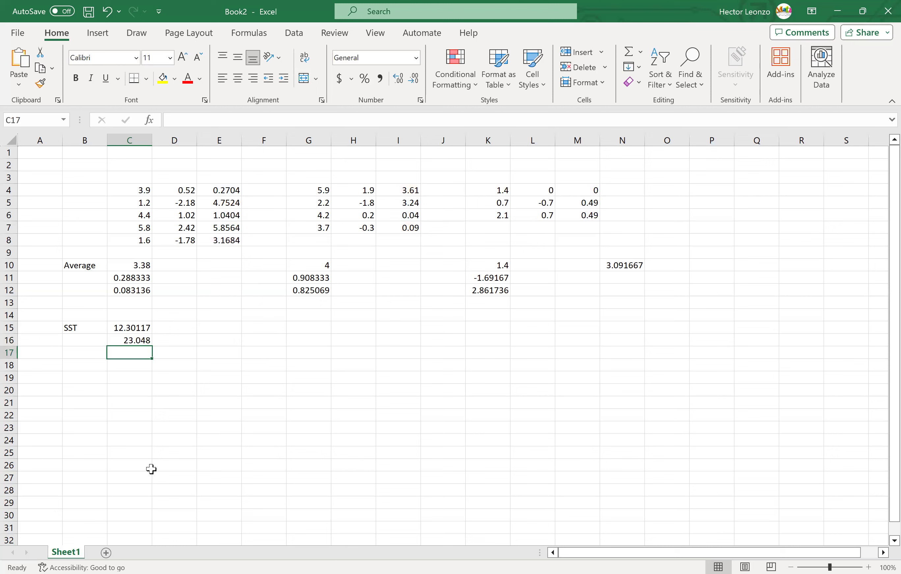
- Label the error sum of squares as SSE in cell B16
key(Up)
key(Left)
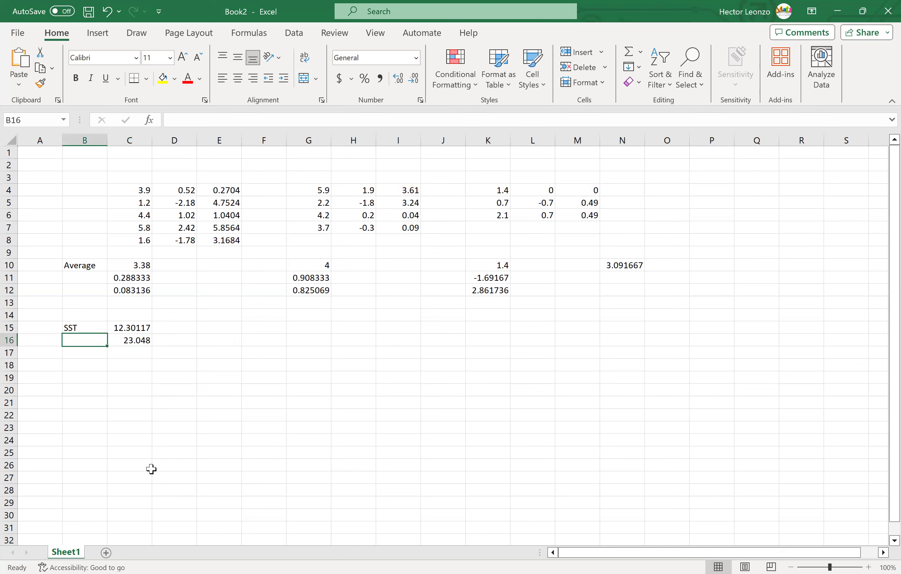
text(SSE)
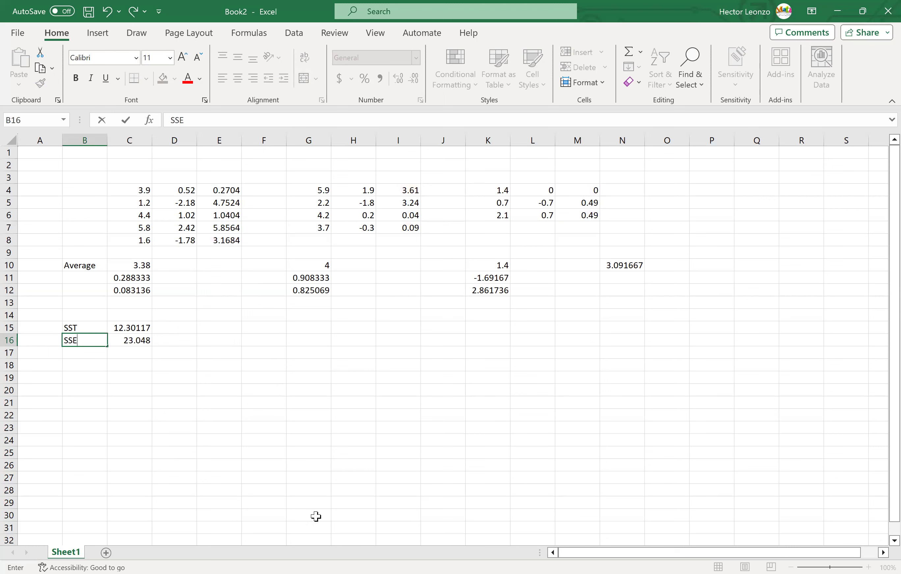
key(Return)
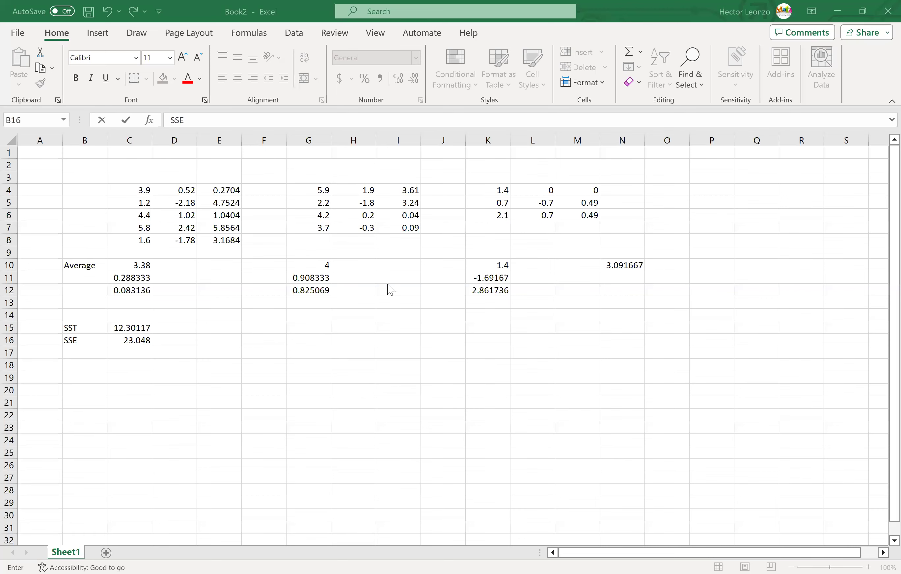
- Switch to the worksheet in Snip & Sketch and handwrite 23.048 as the Error SS in the ANOVA table
key(alt+Tab)
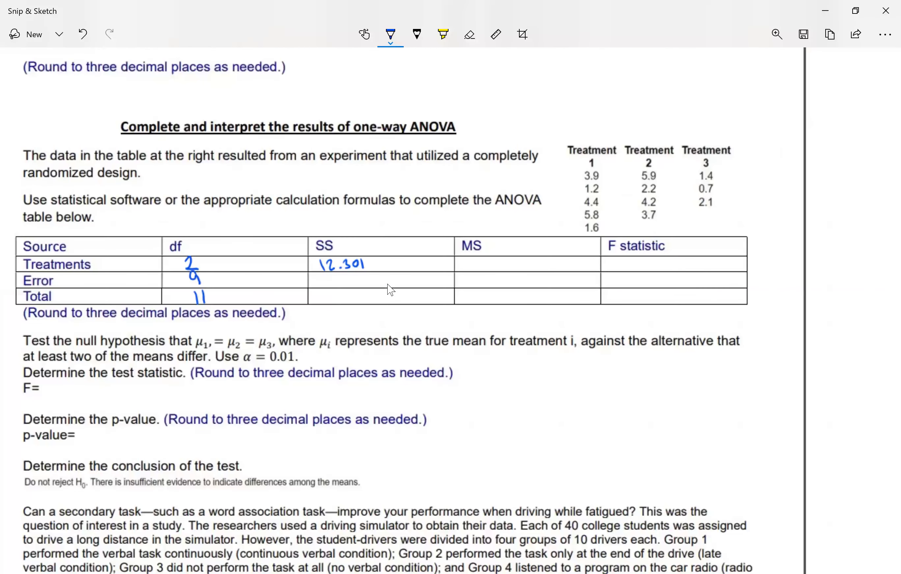
mouse_move(318, 279)
mouse_down()
mouse_move(330, 288)
mouse_move(352, 276)
mouse_move(360, 286)
mouse_move(369, 269)
mouse_up()
click(342, 287)
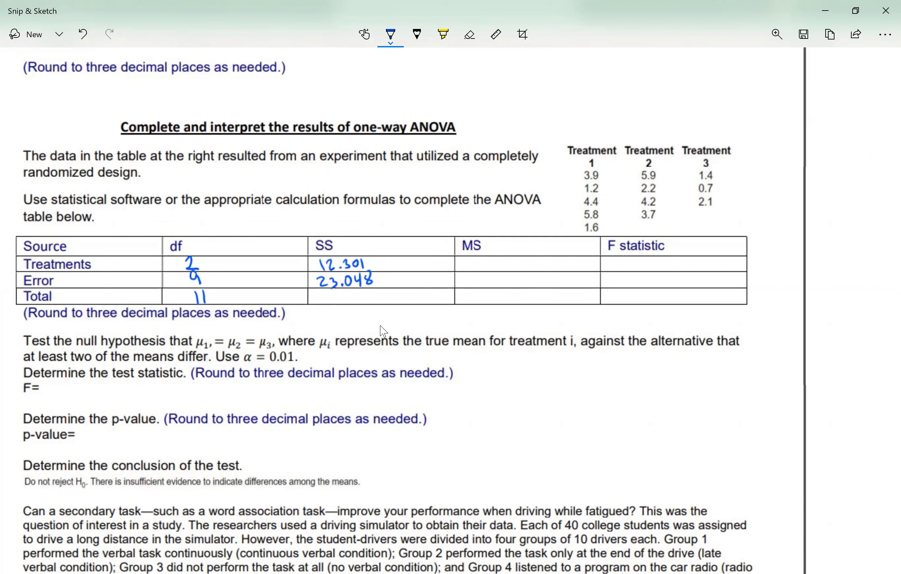
- Handwrite 35.349 as the Total SS in the ANOVA table
drag(321, 293, 331, 302)
click(342, 301)
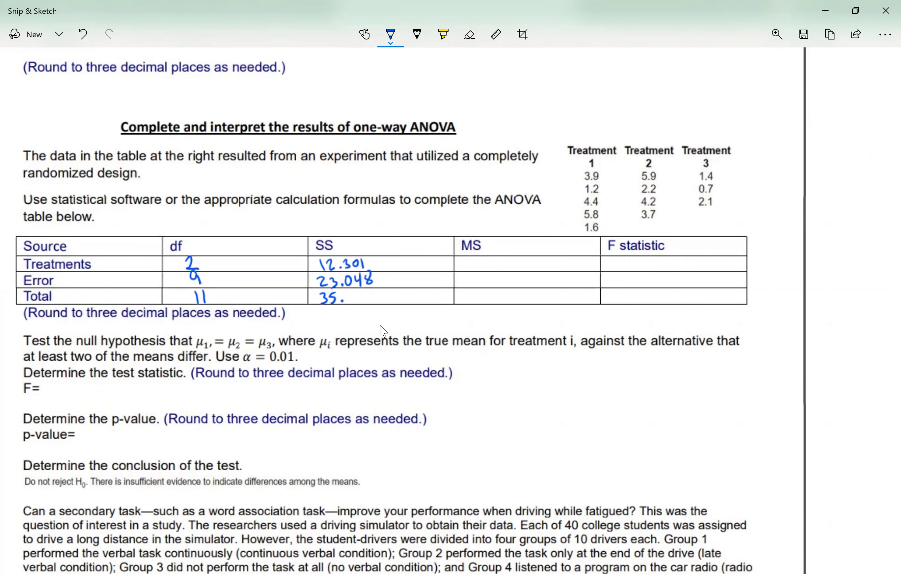
mouse_move(349, 293)
mouse_down()
mouse_move(352, 303)
mouse_move(375, 303)
mouse_up()
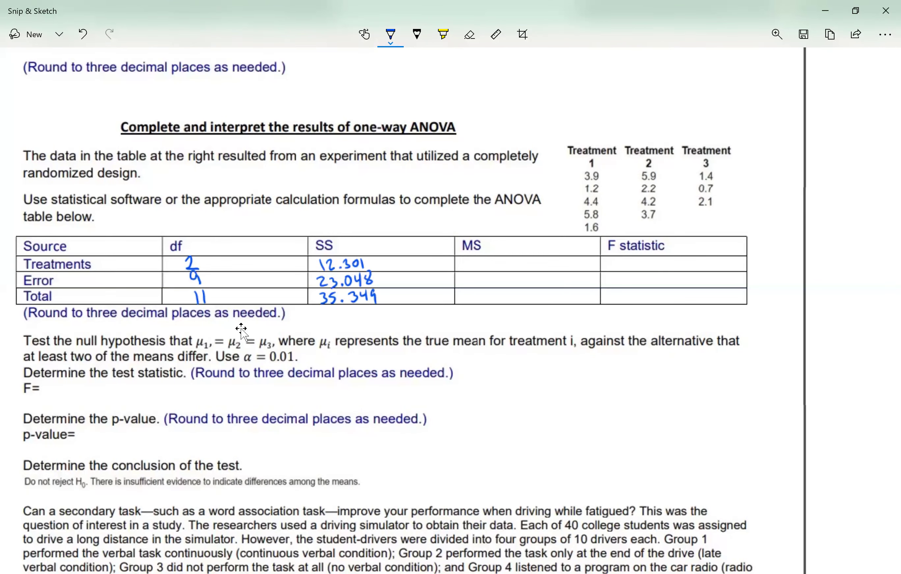
- Switch back to Excel and calculate the treatment mean square with =C15/2 in cell E15
key(alt+Tab)
text(=)
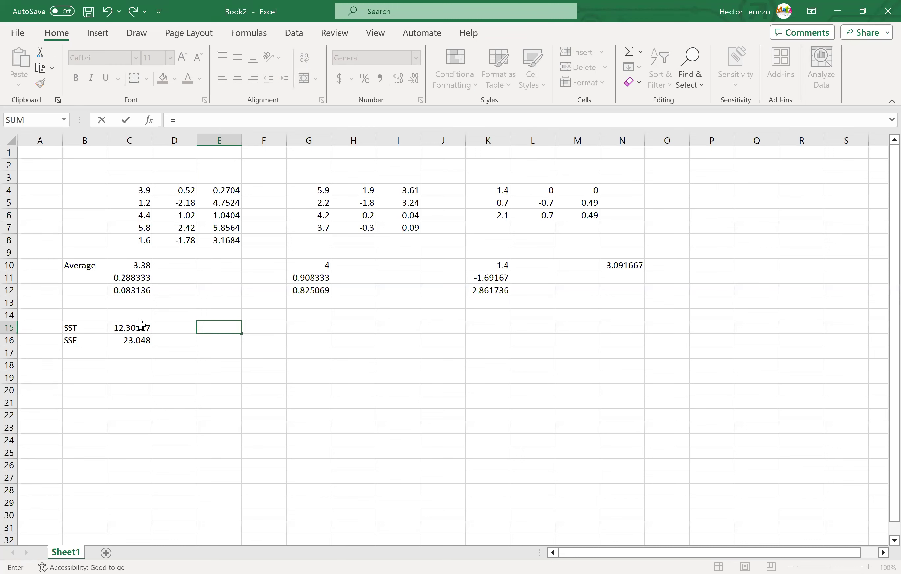
click(141, 325)
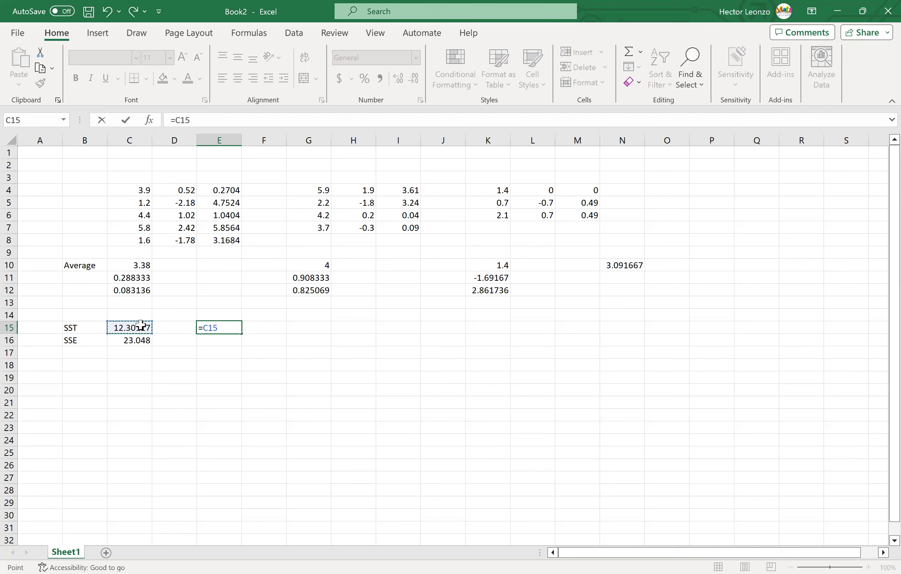
text(/2)
key(Return)
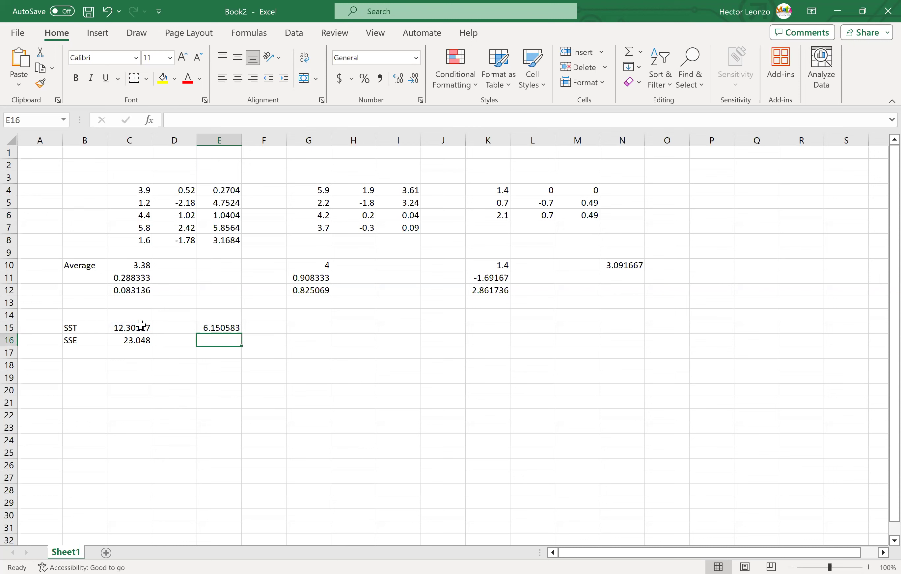
- Calculate the error mean square with =C16/9 in cell E16, then select the treatment mean square in E15
text(=)
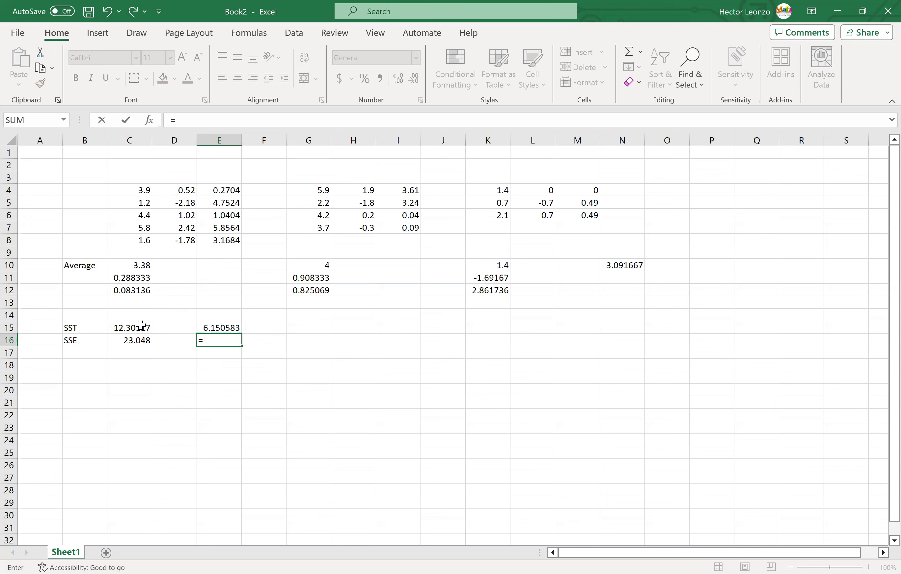
click(129, 340)
text(/9)
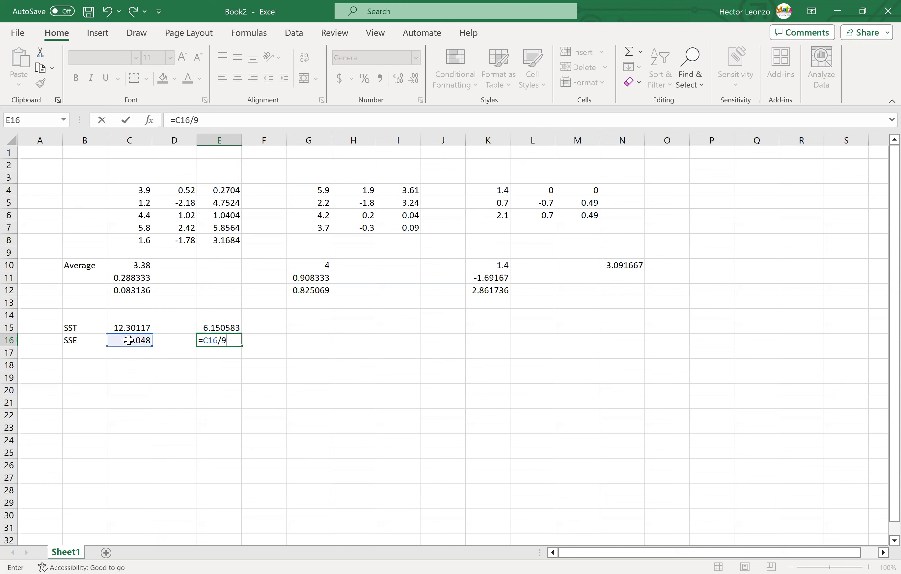
key(Return)
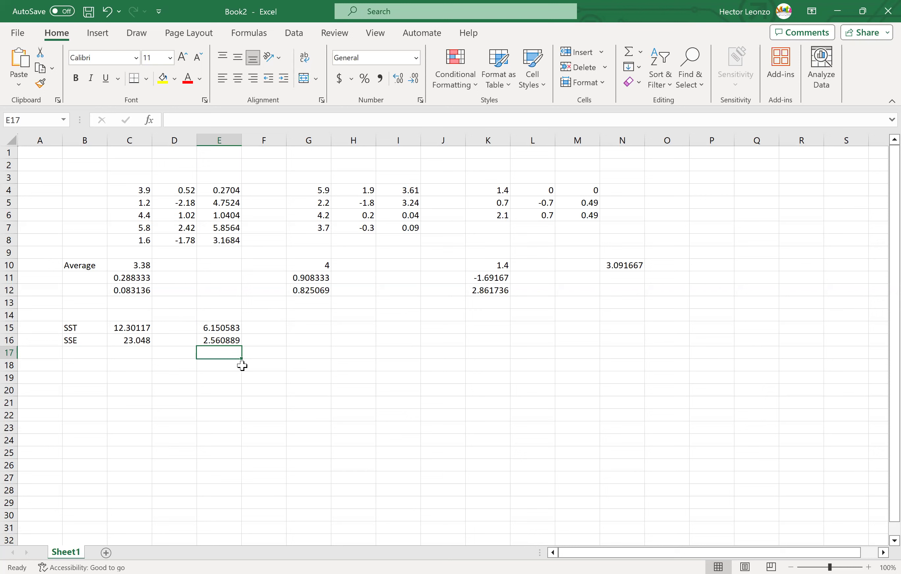
click(235, 328)
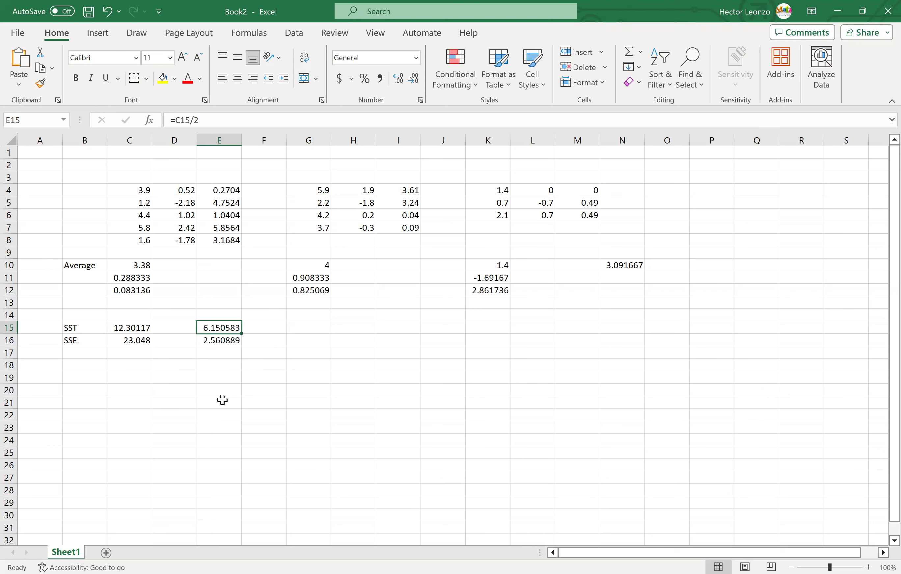
- Switch to the worksheet in Snip & Sketch and handwrite the mean squares, 6.151 for Treatments and 2.561 for Error, in the ANOVA table
key(Down)
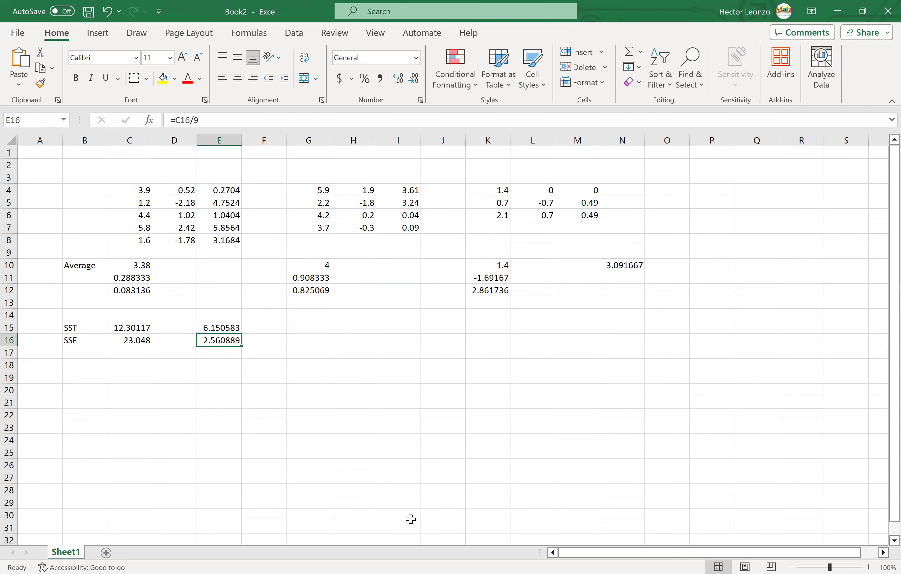
key(alt+Tab)
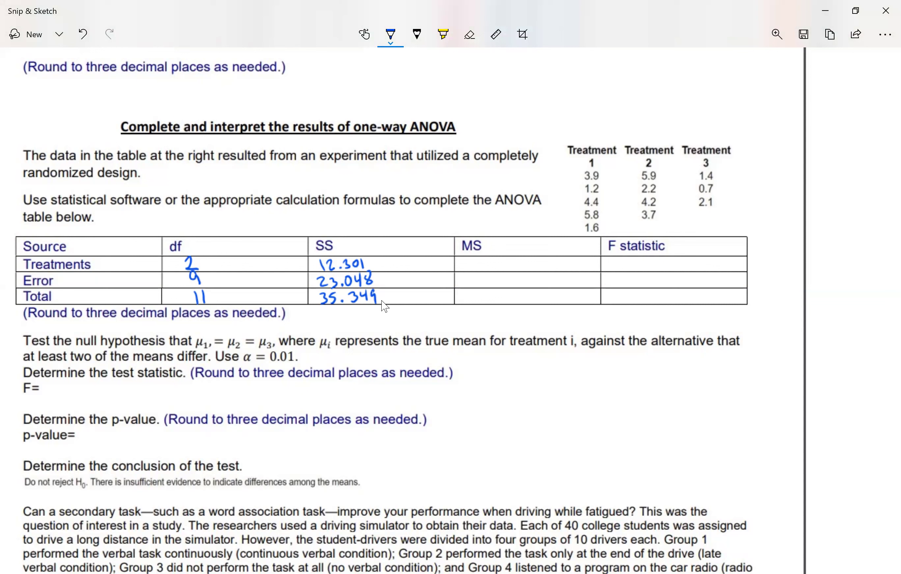
mouse_move(474, 259)
mouse_down()
mouse_move(471, 269)
mouse_move(501, 270)
mouse_up()
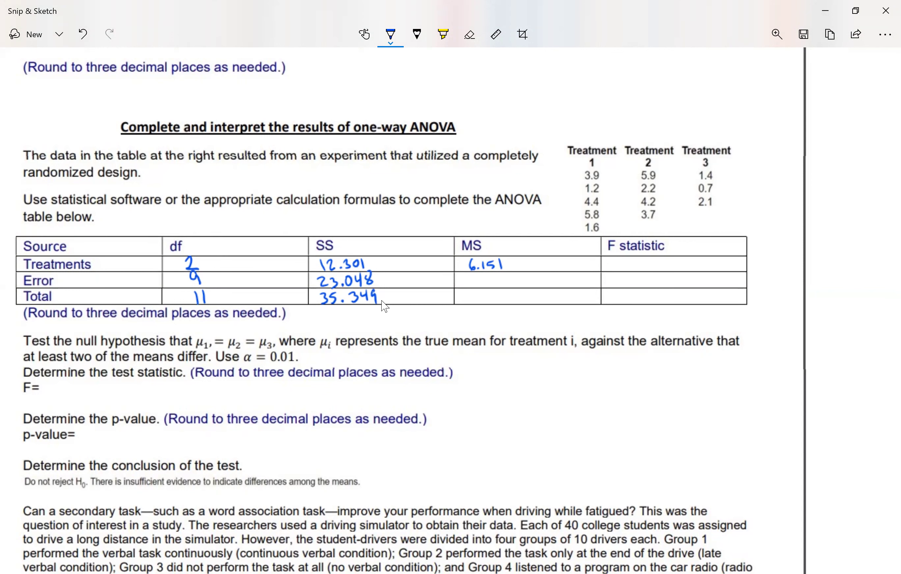
drag(467, 279, 478, 287)
click(482, 285)
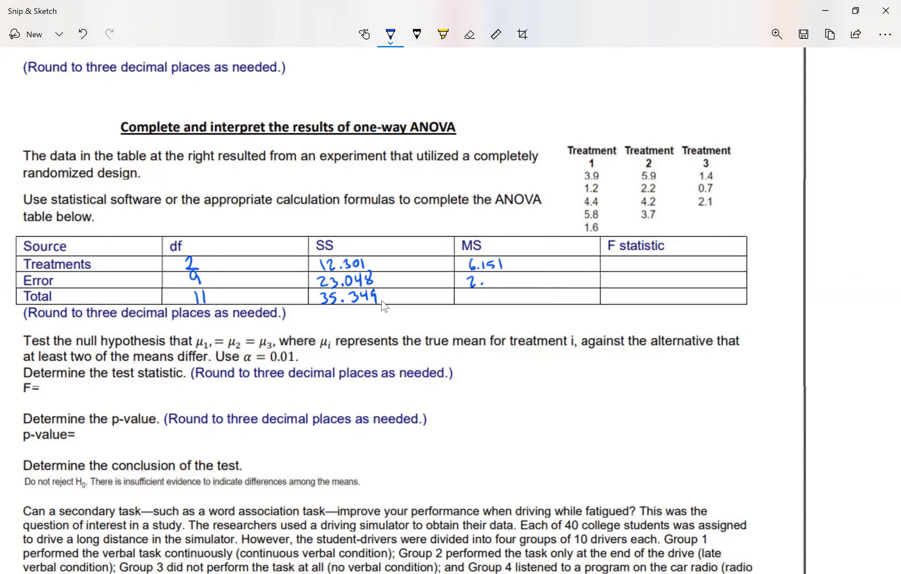
mouse_move(492, 278)
mouse_down()
mouse_move(486, 284)
mouse_move(507, 286)
mouse_up()
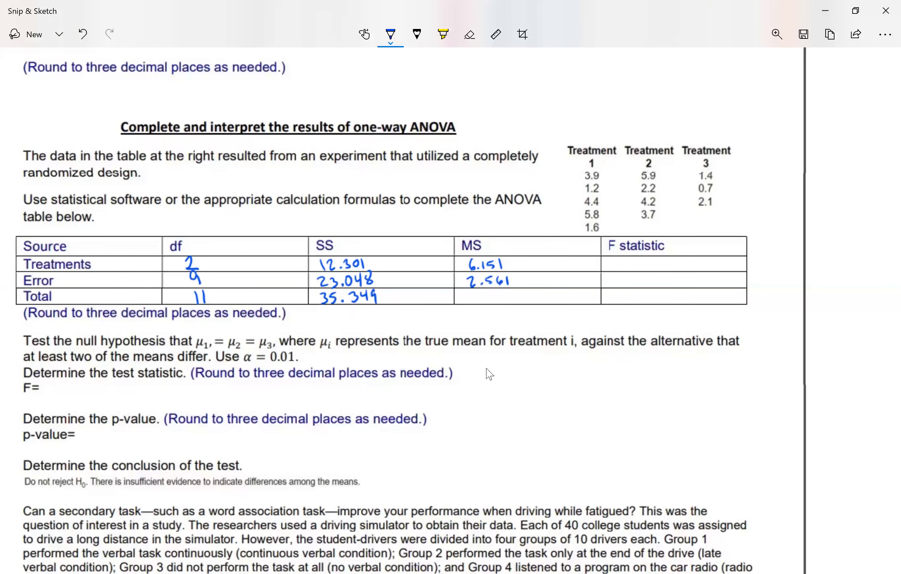
- Switch back to Excel and calculate the F statistic with =E15/E16 in cell G15
key(alt+Tab)
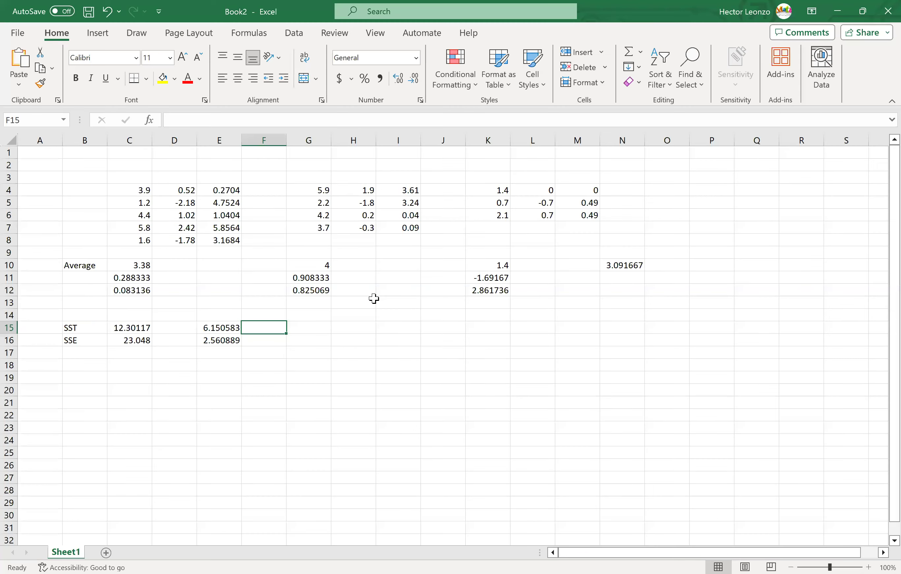
key(Right)
text(=)
click(215, 328)
text(/)
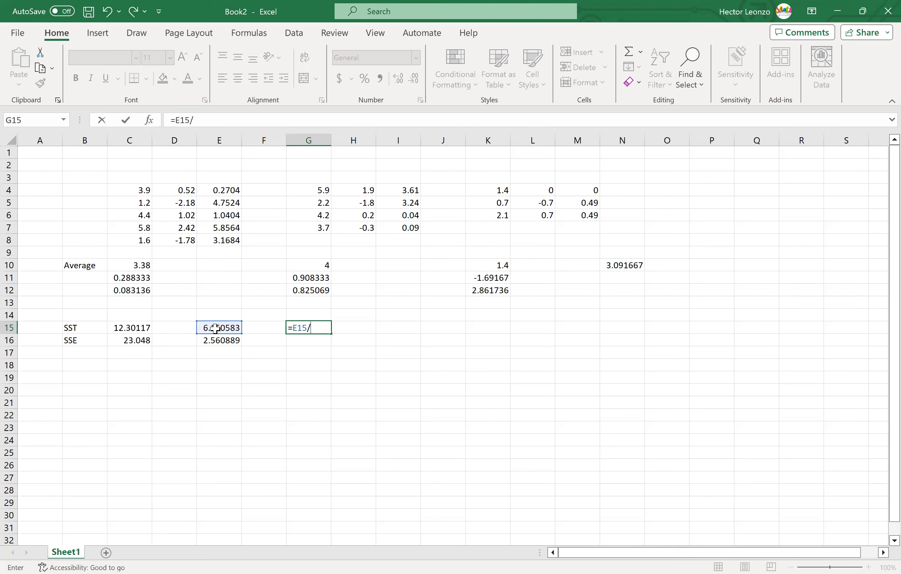
click(219, 342)
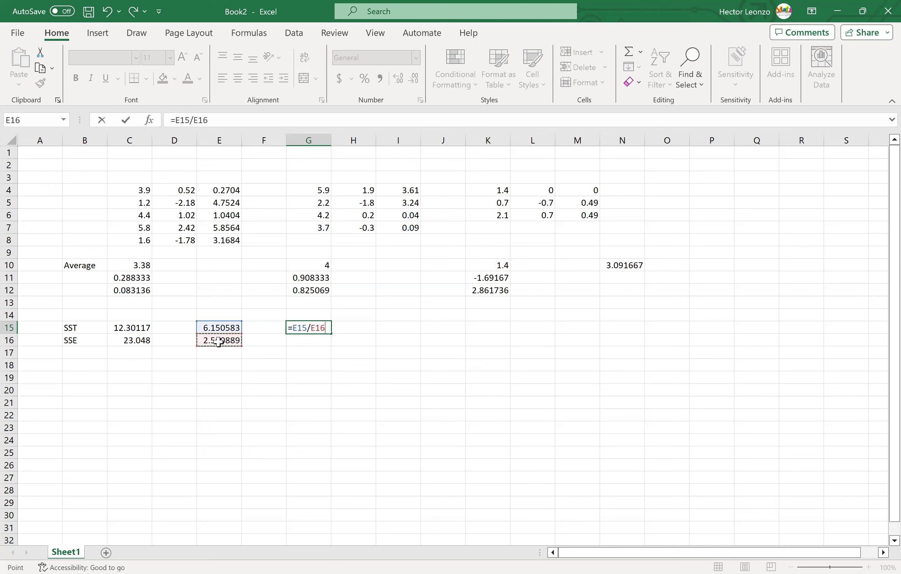
key(Return)
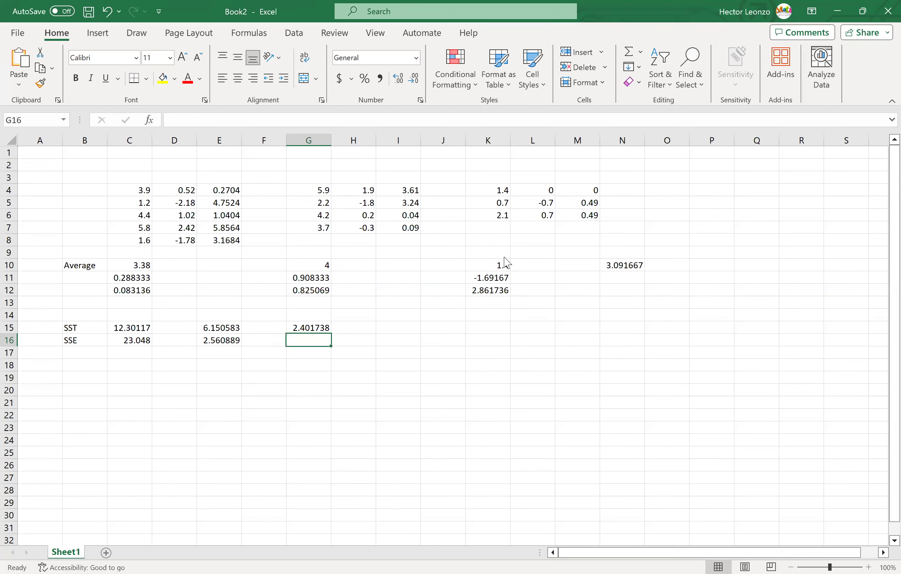
- Switch to the worksheet in Snip & Sketch and handwrite 2.402 as the Treatments F statistic in the ANOVA table
key(alt+Tab)
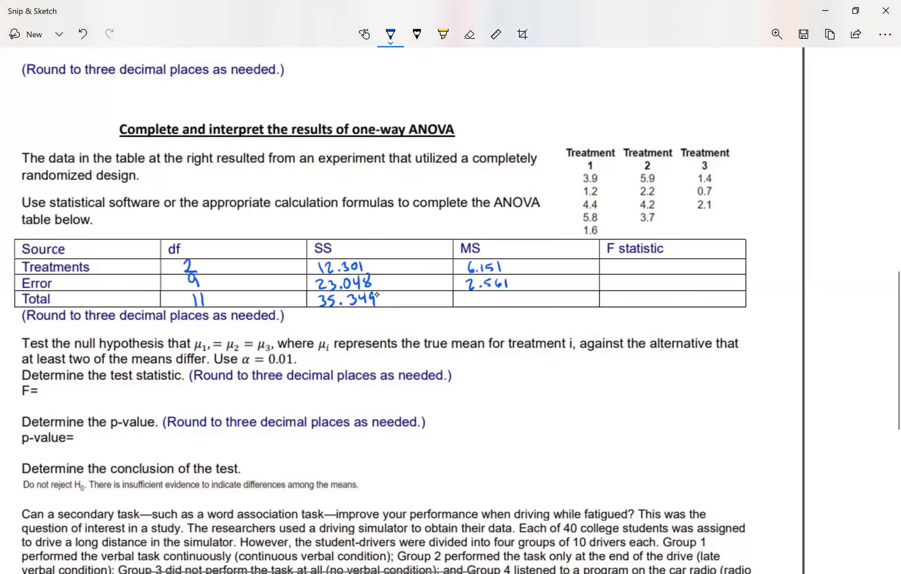
mouse_move(627, 264)
mouse_down()
mouse_move(655, 273)
mouse_move(663, 262)
mouse_move(679, 276)
mouse_up()
click(645, 272)
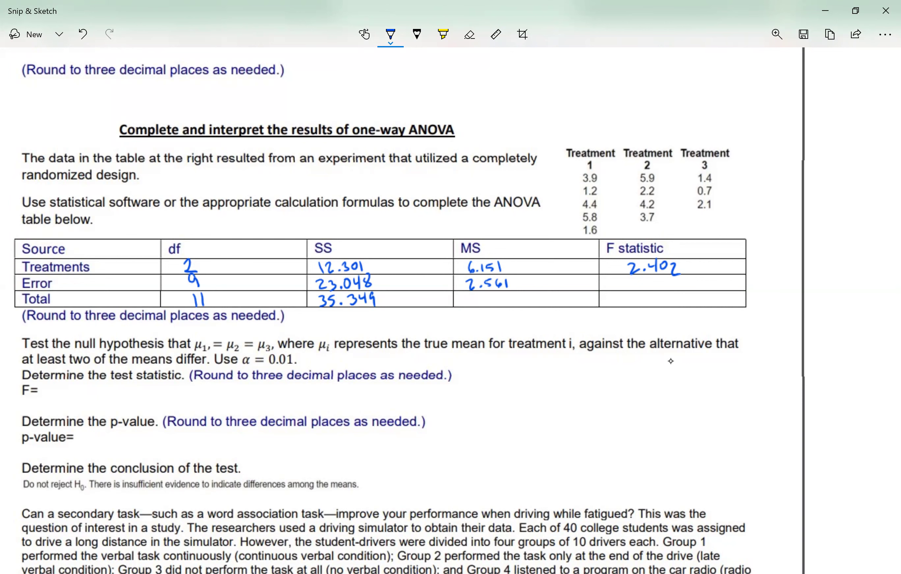
- Handwrite 2.402 as the test statistic F below the table and draw an arrow pointing to the table's F statistic
scroll(676, 368, down, 1)
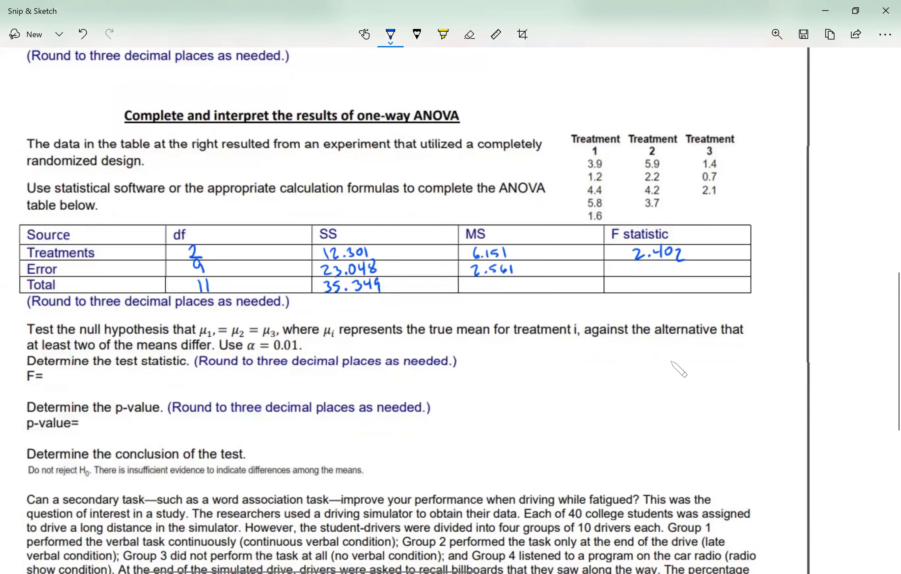
scroll(678, 368, down, 5)
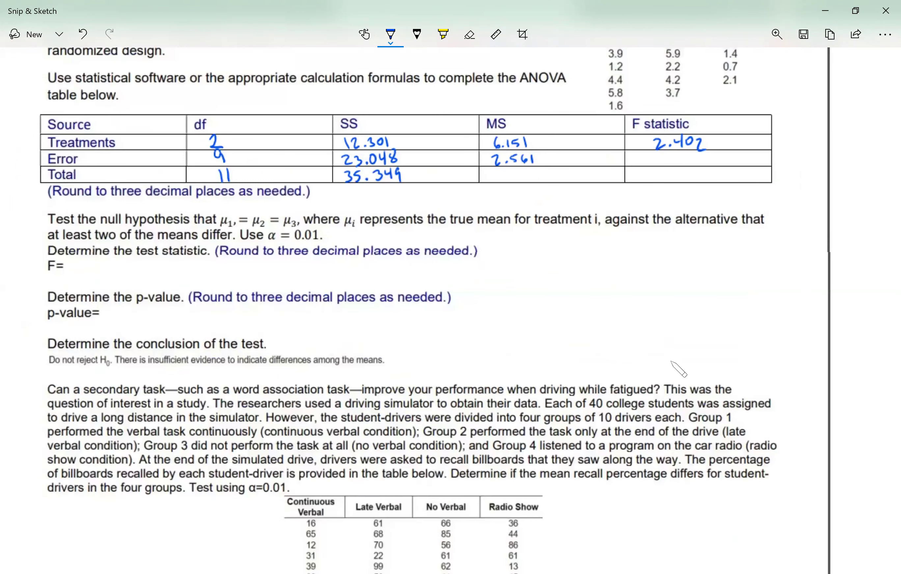
mouse_move(74, 266)
mouse_down()
mouse_move(77, 282)
mouse_move(109, 269)
mouse_move(109, 282)
mouse_move(120, 266)
mouse_move(147, 279)
mouse_up()
click(93, 279)
mouse_move(708, 206)
mouse_down()
mouse_move(695, 167)
mouse_move(688, 174)
mouse_up()
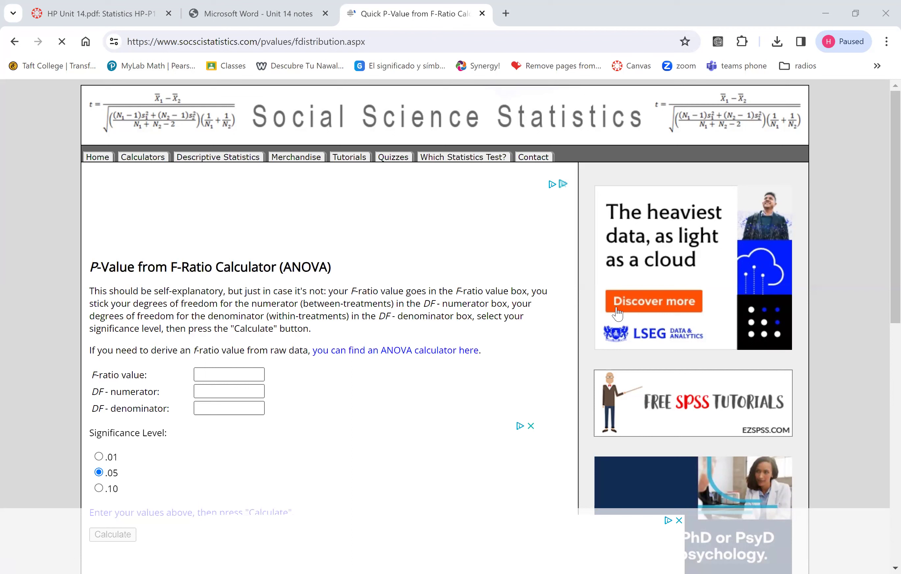
- In the browser's P-Value from F-Ratio Calculator, enter an F-ratio of 2.402, numerator DF 2 and denominator DF 9
click(213, 375)
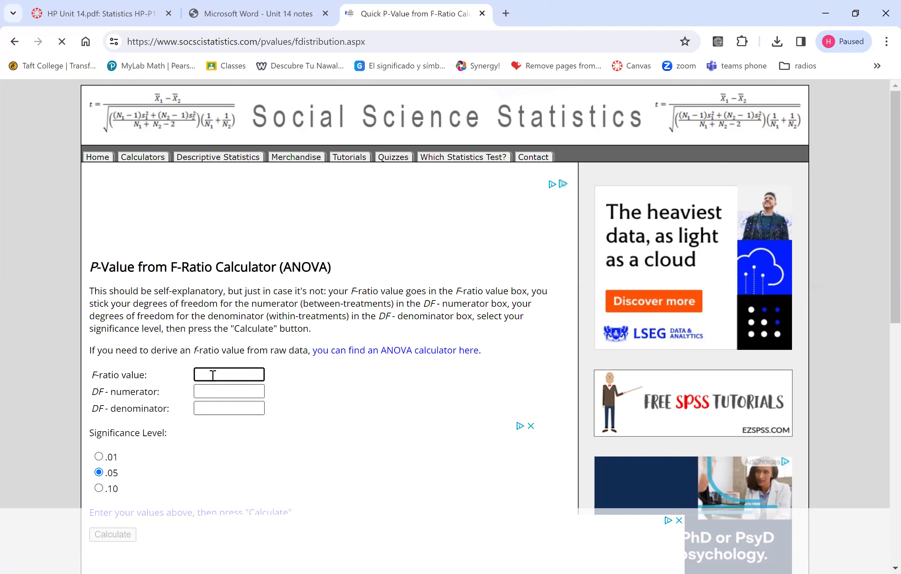
text(2.402)
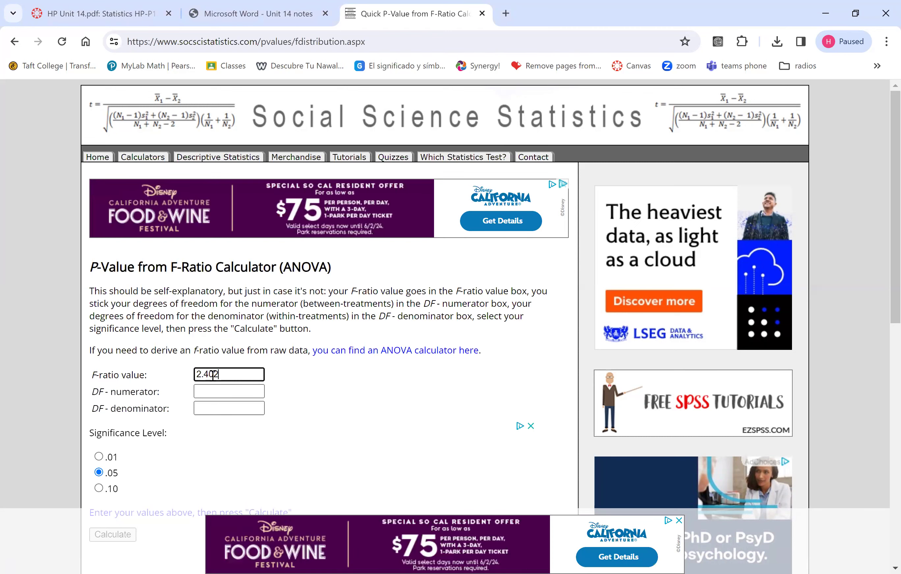
click(223, 394)
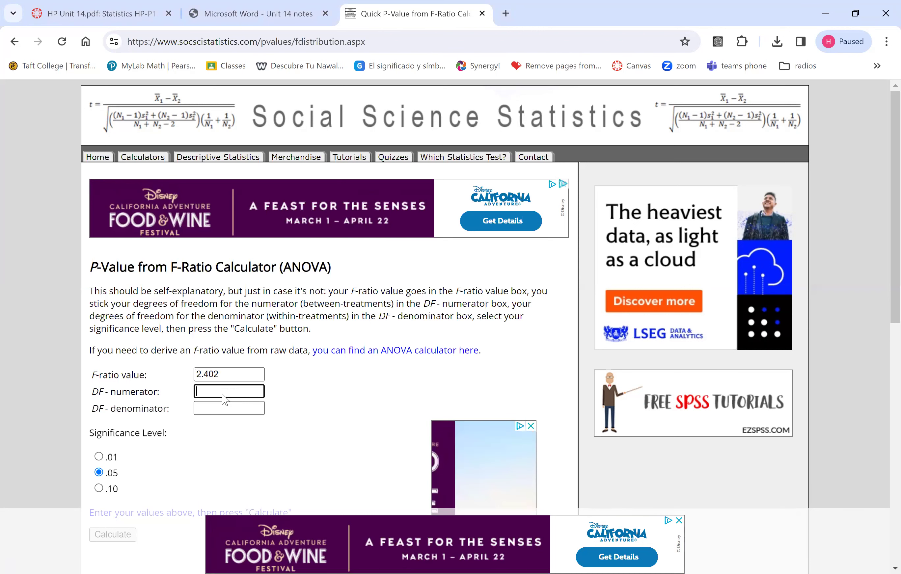
text(2)
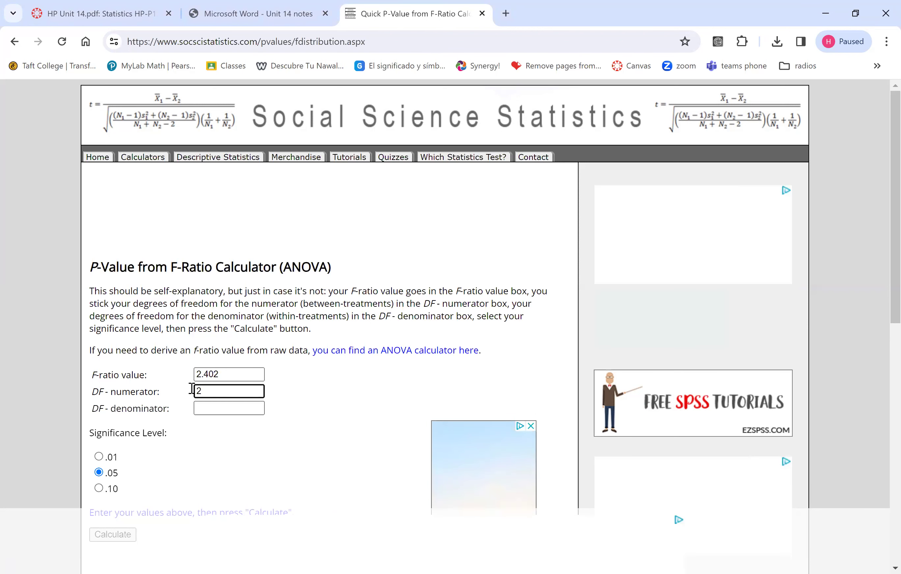
click(218, 410)
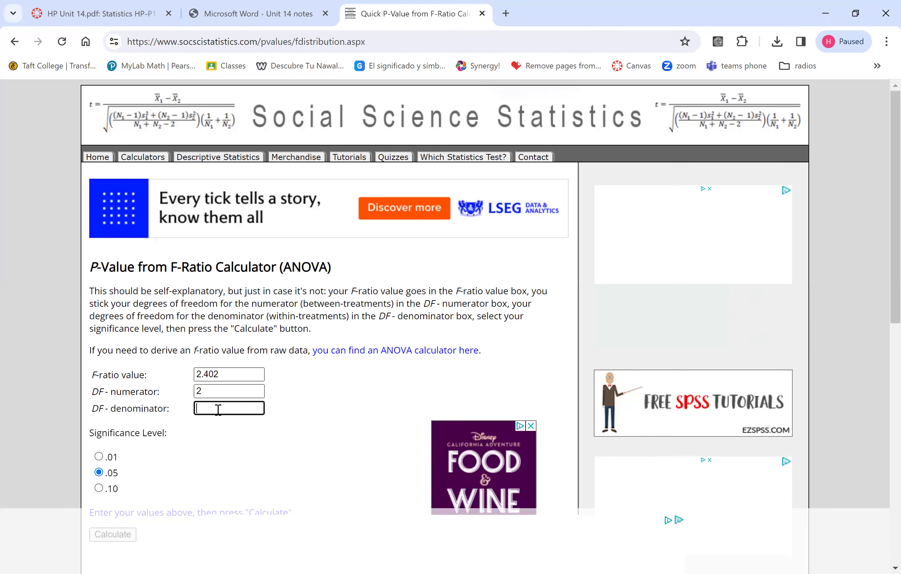
text(9)
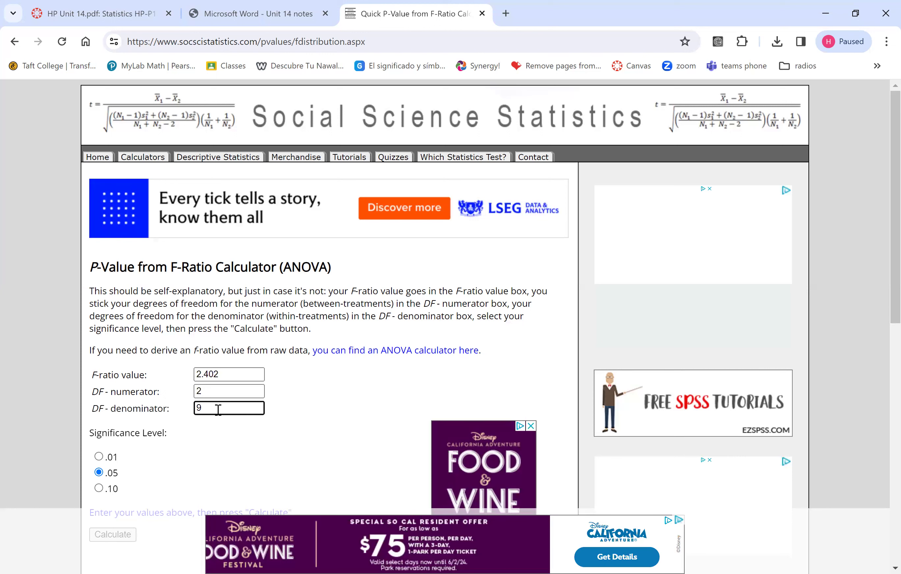
- Set the significance level to .01 and calculate the p-value
click(99, 458)
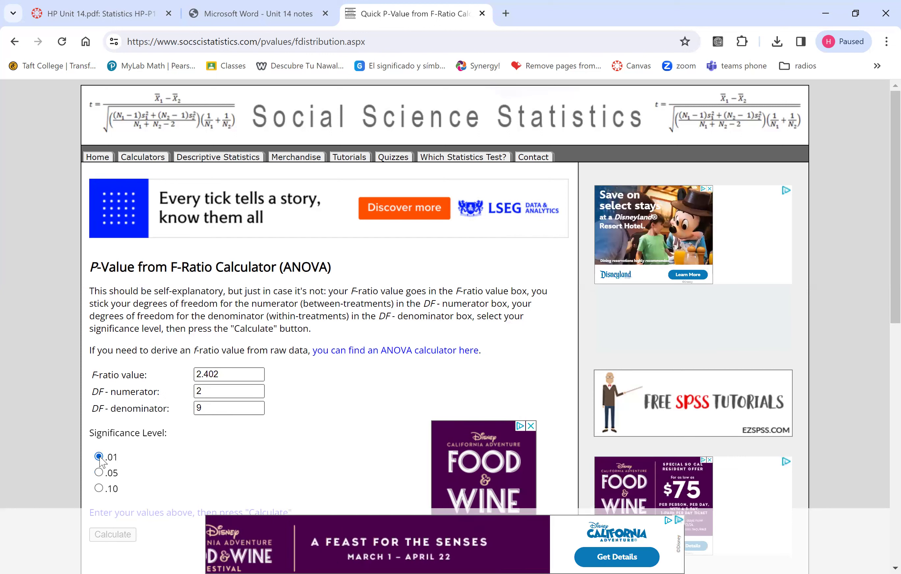
scroll(102, 462, down, 1)
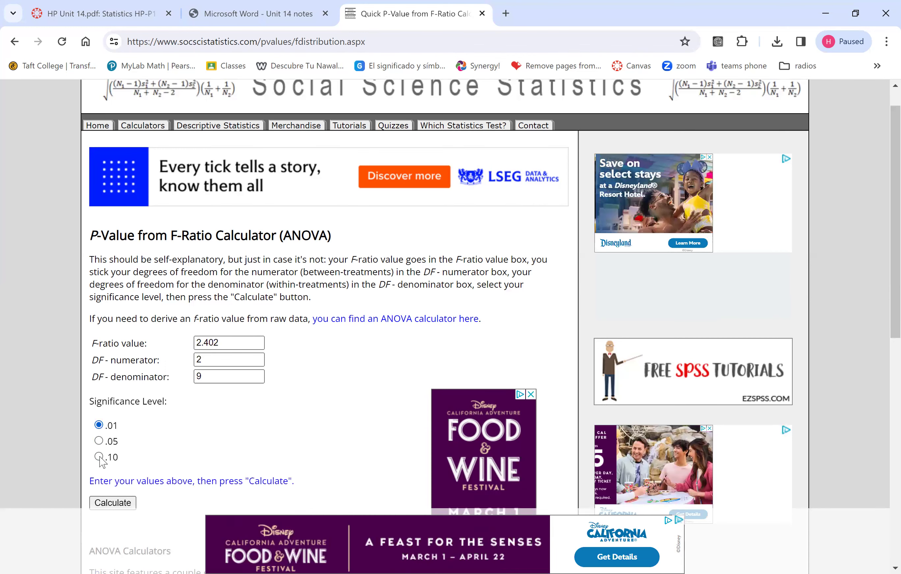
scroll(131, 469, down, 1)
click(132, 458)
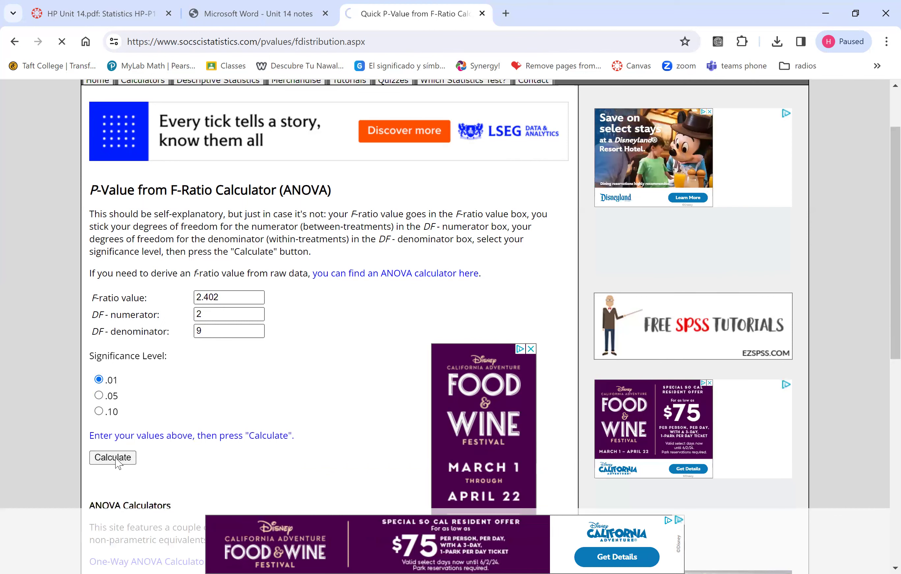
scroll(115, 462, down, 1)
scroll(116, 461, up, 1)
scroll(215, 446, down, 1)
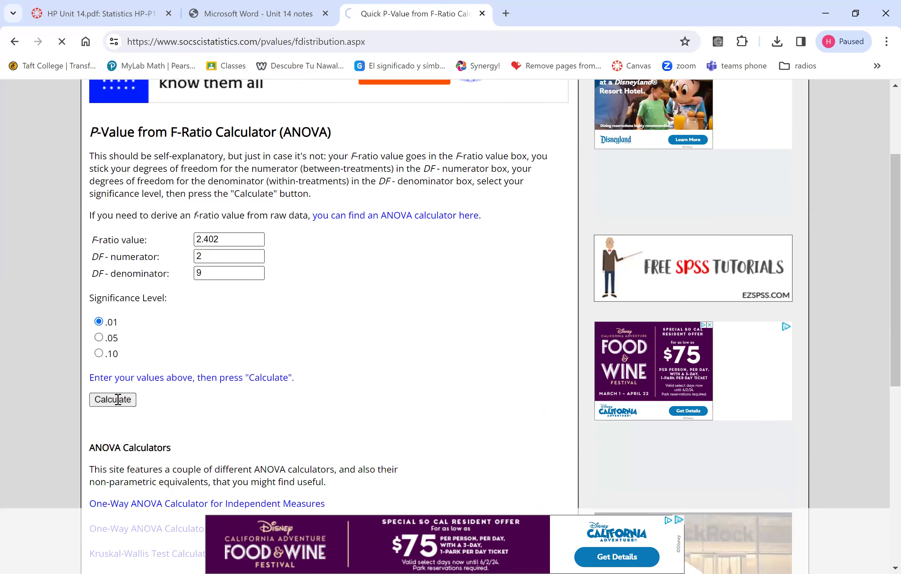
scroll(258, 440, down, 1)
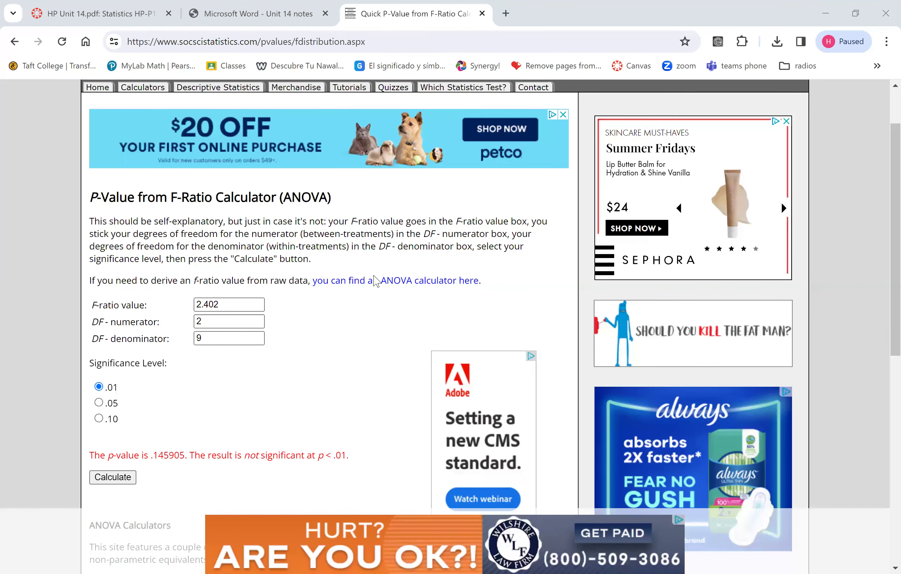
- Switch back to the worksheet in Snip & Sketch and handwrite 0.146 as the p-value
key(alt+Tab)
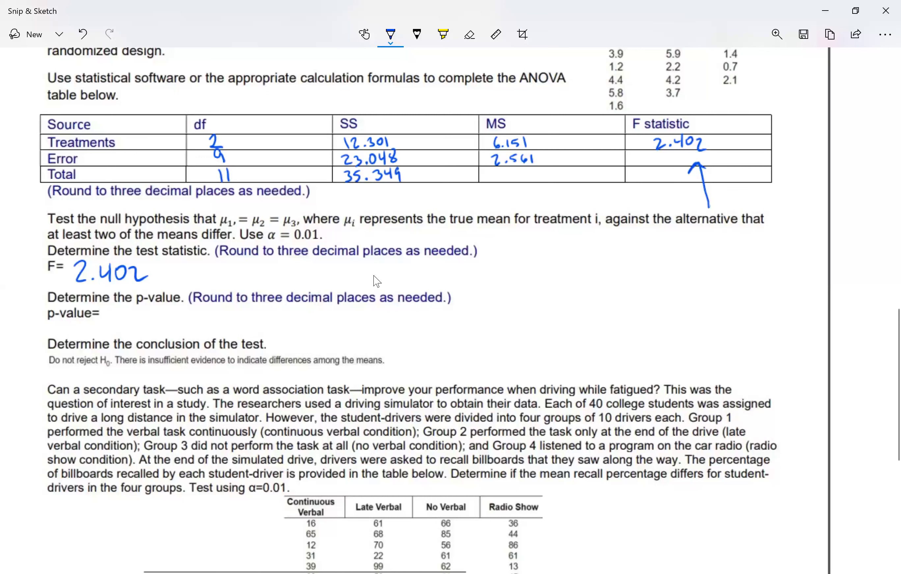
drag(115, 311, 113, 312)
click(121, 325)
mouse_move(130, 311)
mouse_down()
mouse_move(133, 327)
mouse_move(146, 327)
mouse_up()
drag(162, 305, 153, 324)
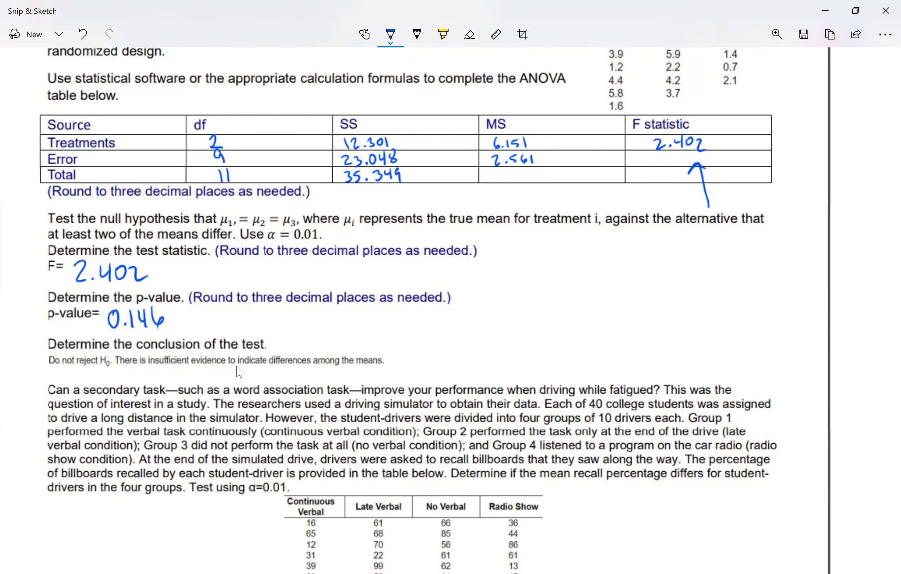
- Handwrite the comparison p > α beside the p-value question and circle the 0.01 significance level in the problem text
drag(533, 310, 527, 299)
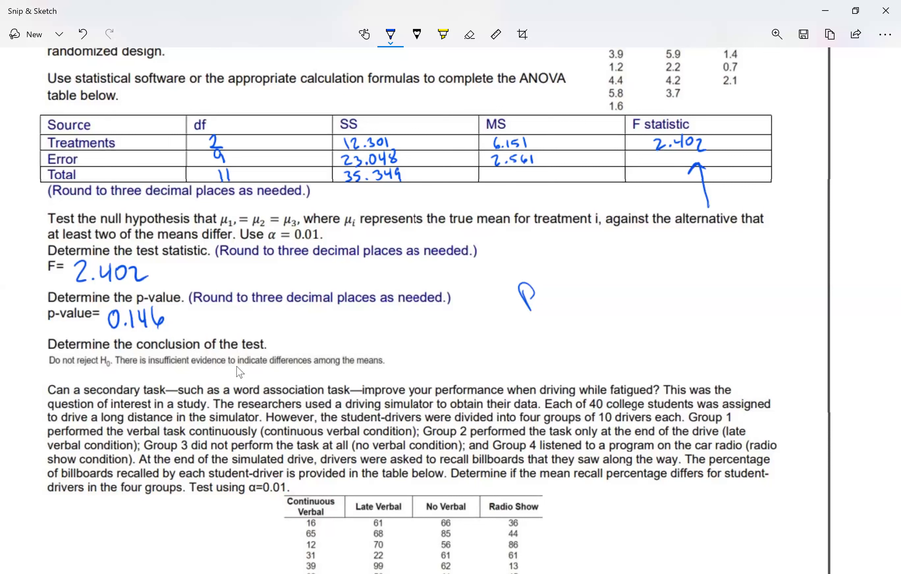
drag(603, 279, 605, 296)
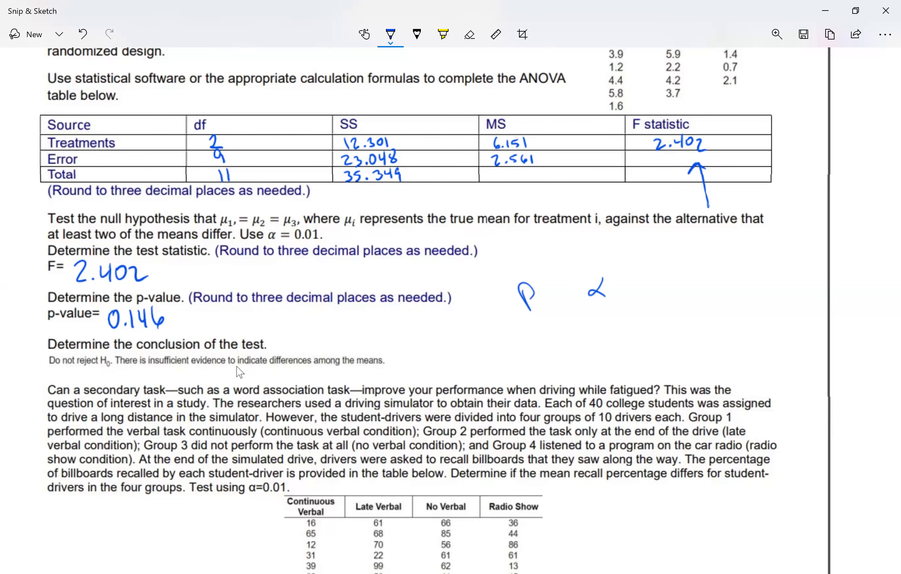
mouse_move(316, 225)
mouse_down()
mouse_move(316, 249)
mouse_move(319, 224)
mouse_up()
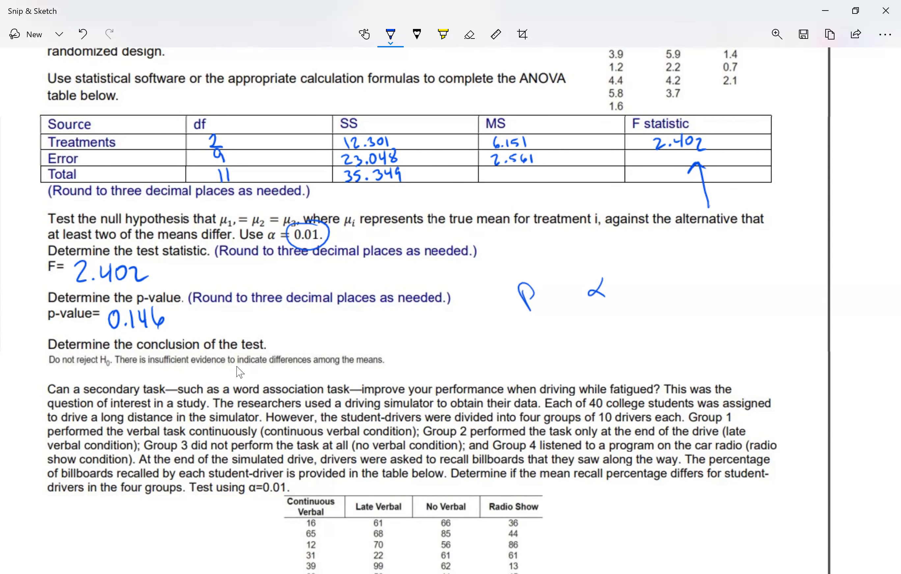
drag(548, 285, 550, 307)
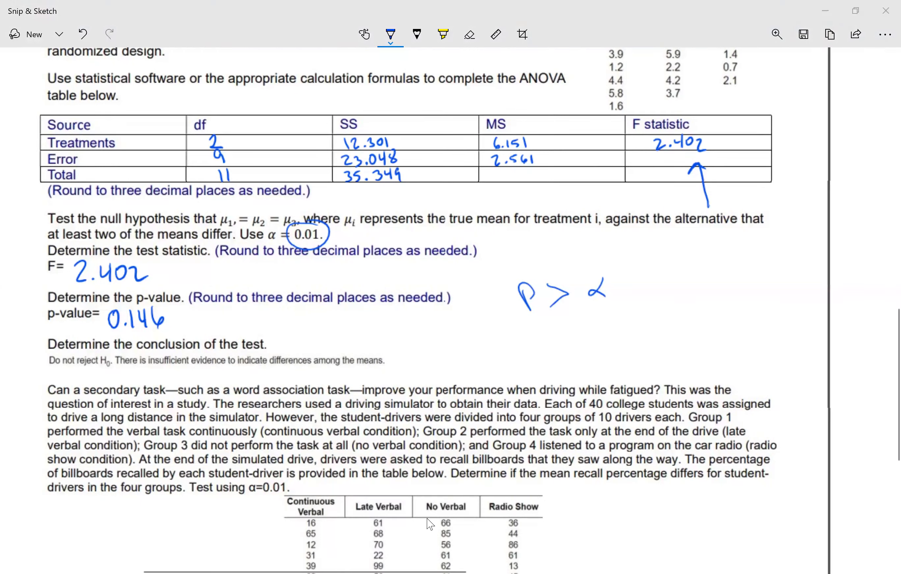
- Return to the worksheet and examine the fatigued-driving problem with its four-group billboard recall table
key(alt+Tab)
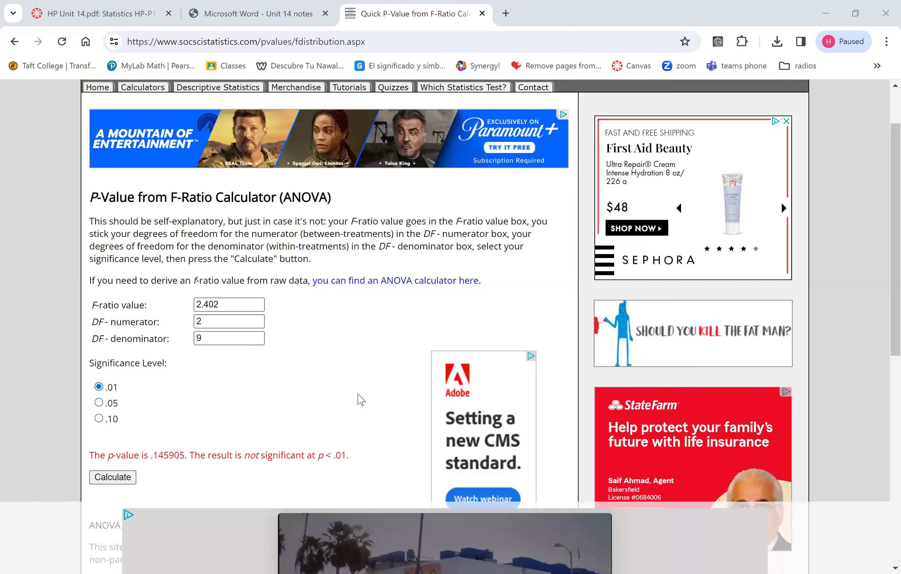
key(alt+Tab)
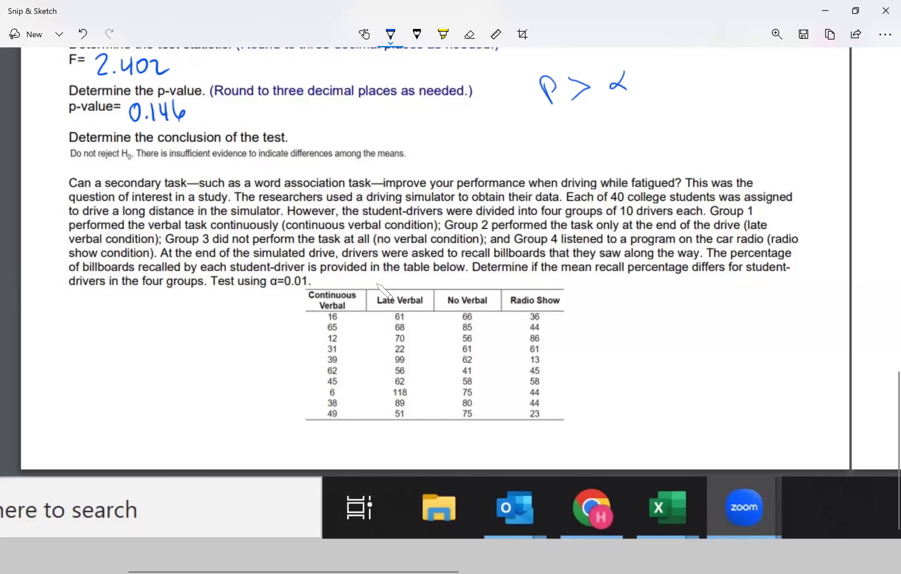
scroll(385, 292, up, 2)
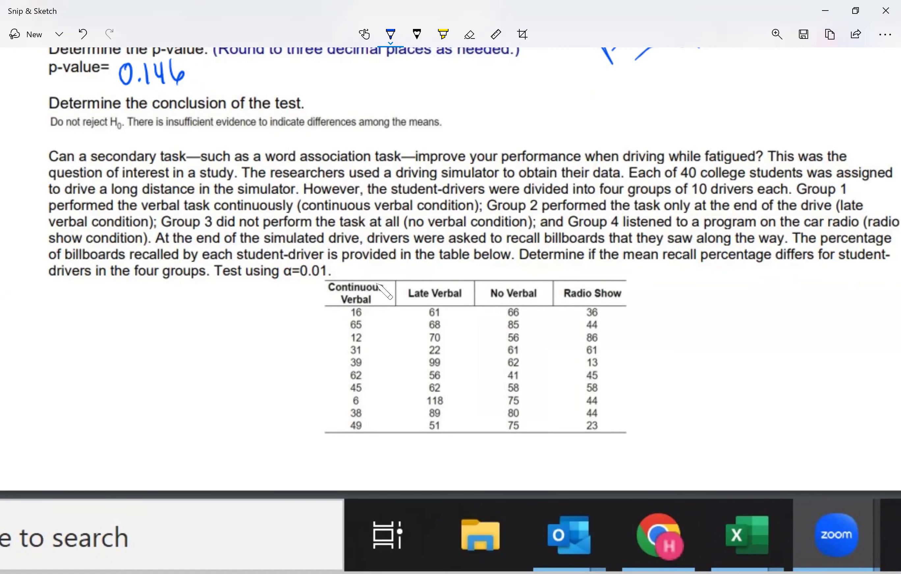
- Switch to Excel and enter the first five Continuous Verbal values, 16, 65, 12, 31 and 39, down cells D23:D27
scroll(384, 292, right, 1)
scroll(384, 292, down, 1)
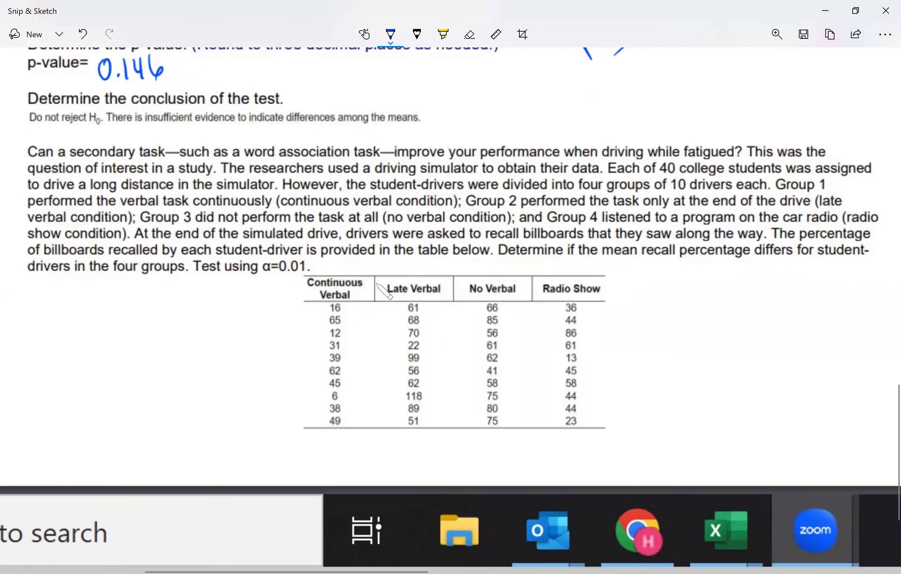
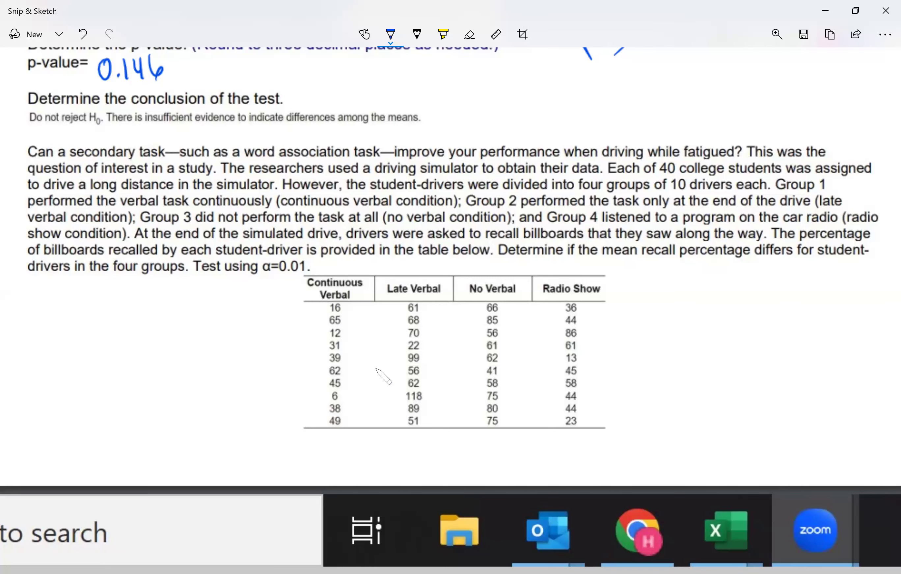
scroll(384, 376, right, 3)
scroll(383, 376, up, 1)
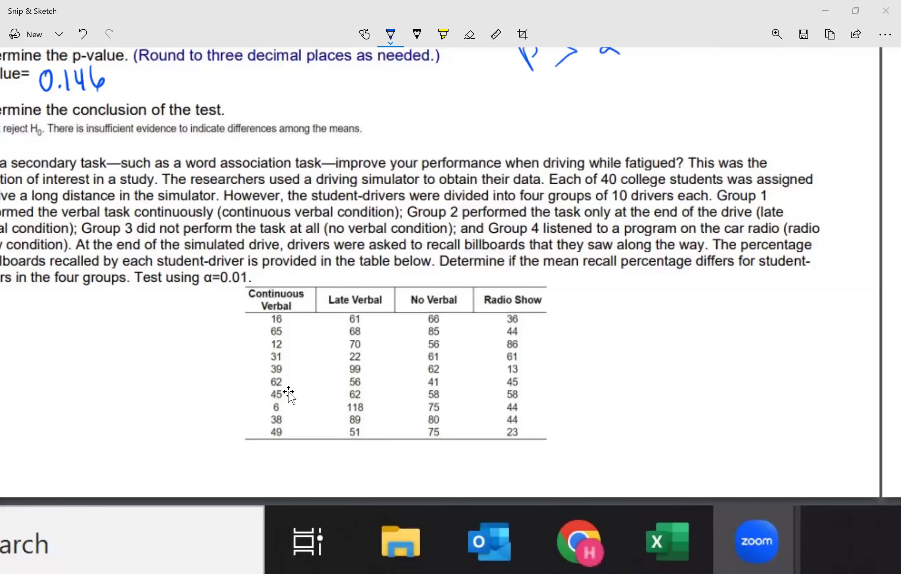
key(alt+Tab)
click(185, 183)
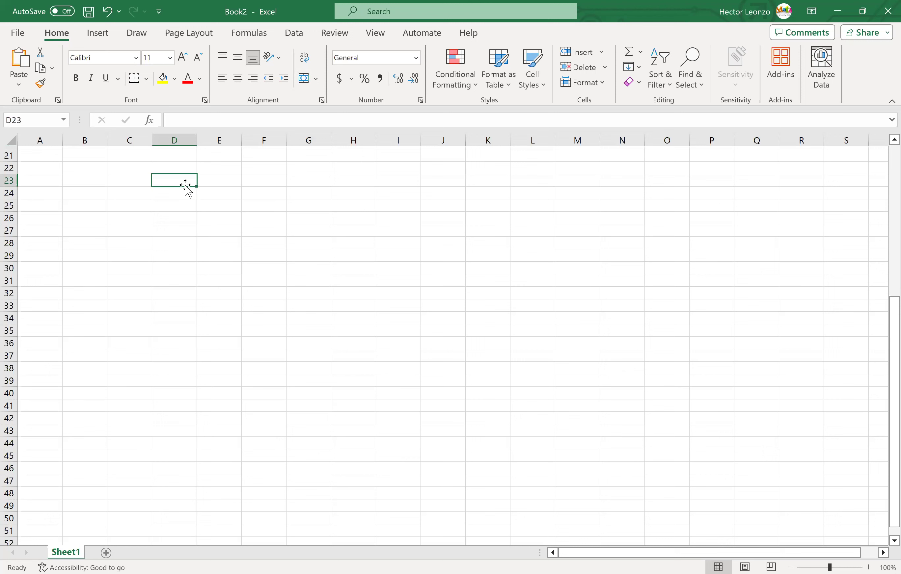
text(16)
key(Return)
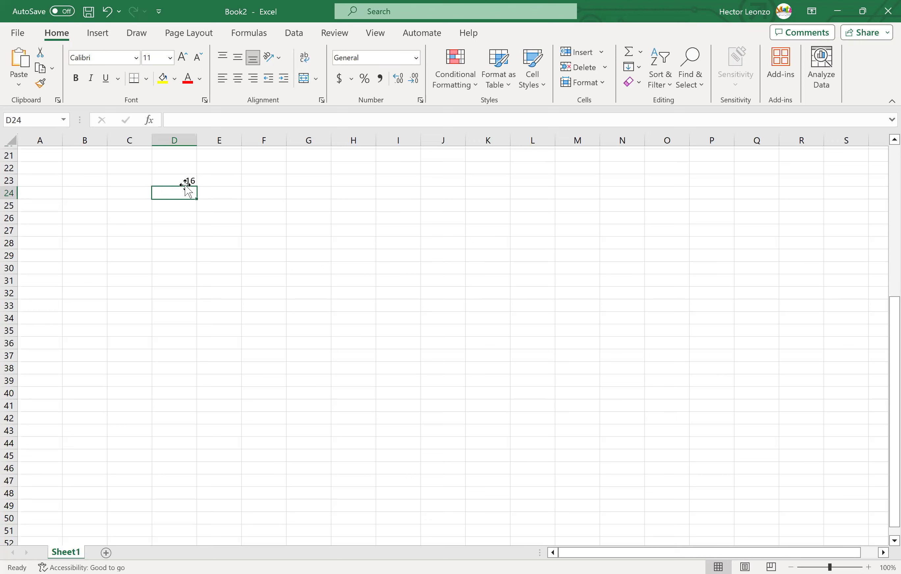
text(65)
key(Return)
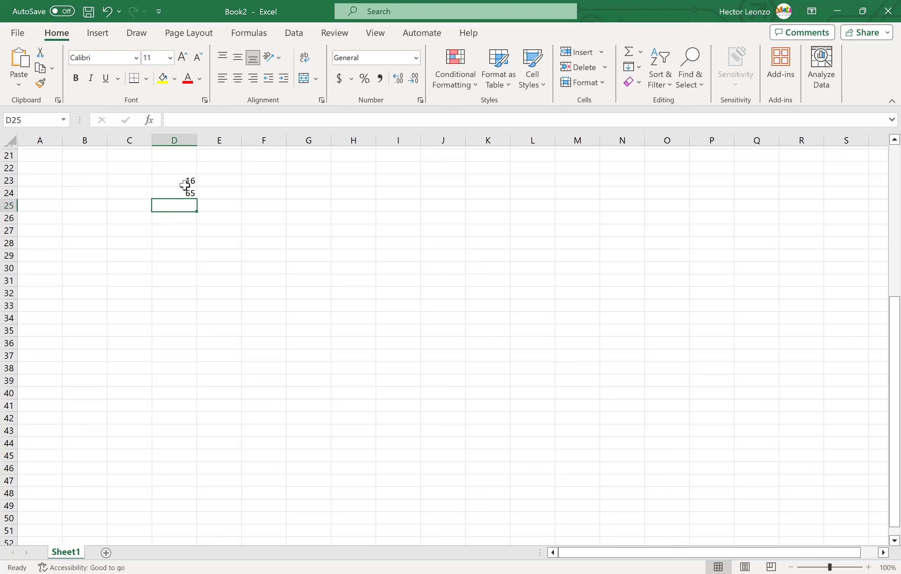
text(12)
key(Return)
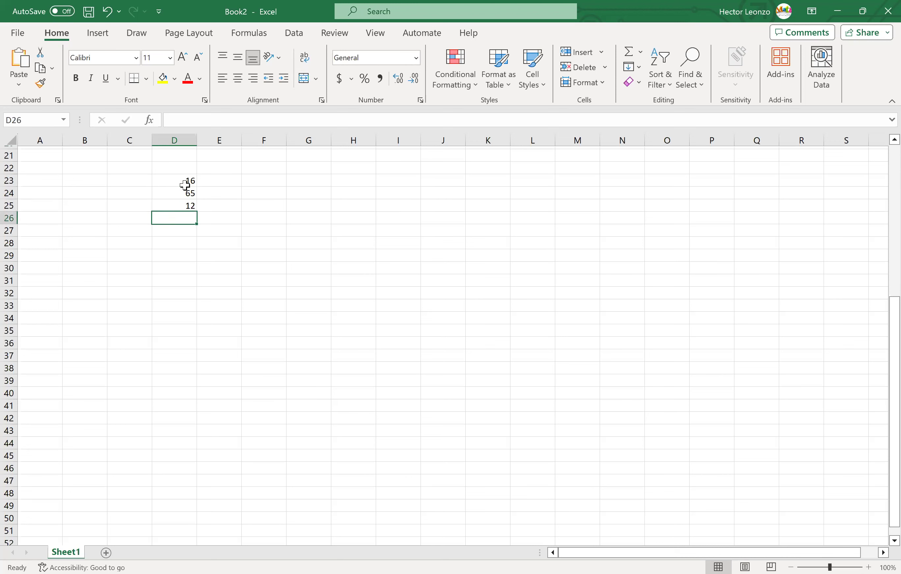
text(31)
key(Return)
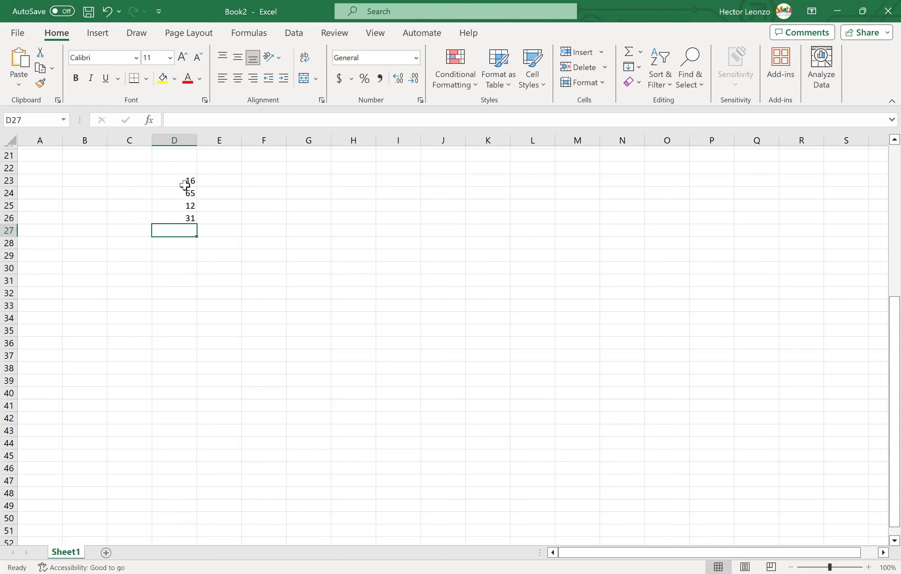
text(39)
key(Return)
- Complete the Continuous Verbal data by entering 62, 45, 6, 38 and 49 down cells D28:D32
text(62)
key(Return)
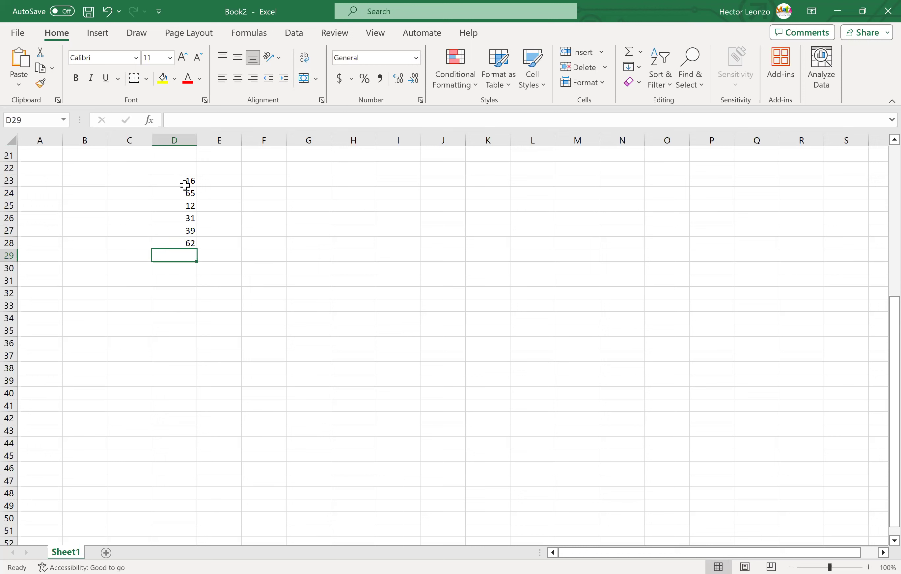
text(45)
key(Return)
text(6)
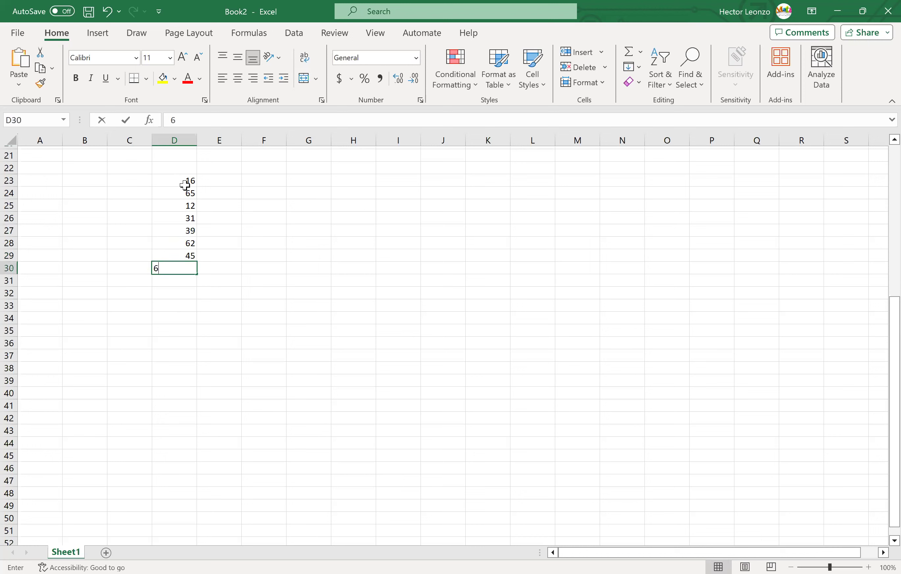
key(Return)
text(38)
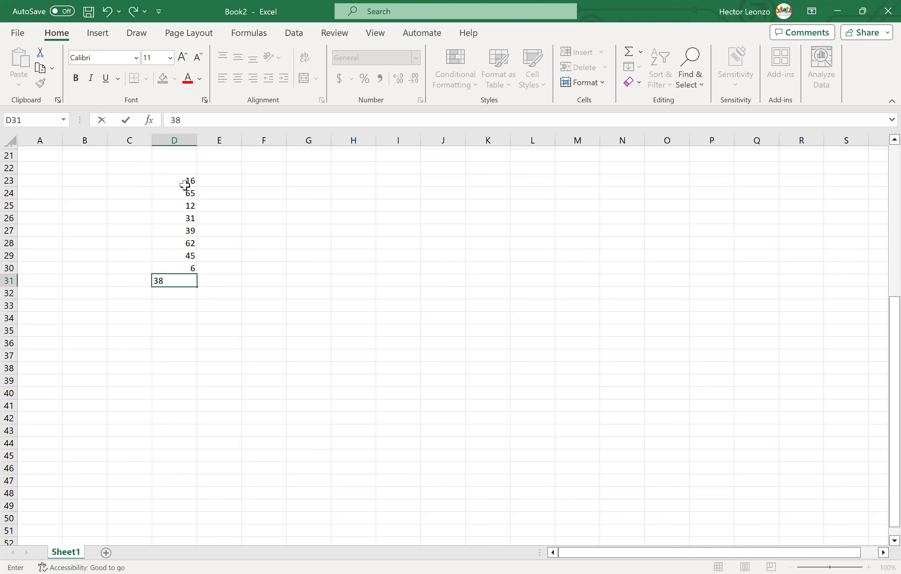
key(Return)
text(49)
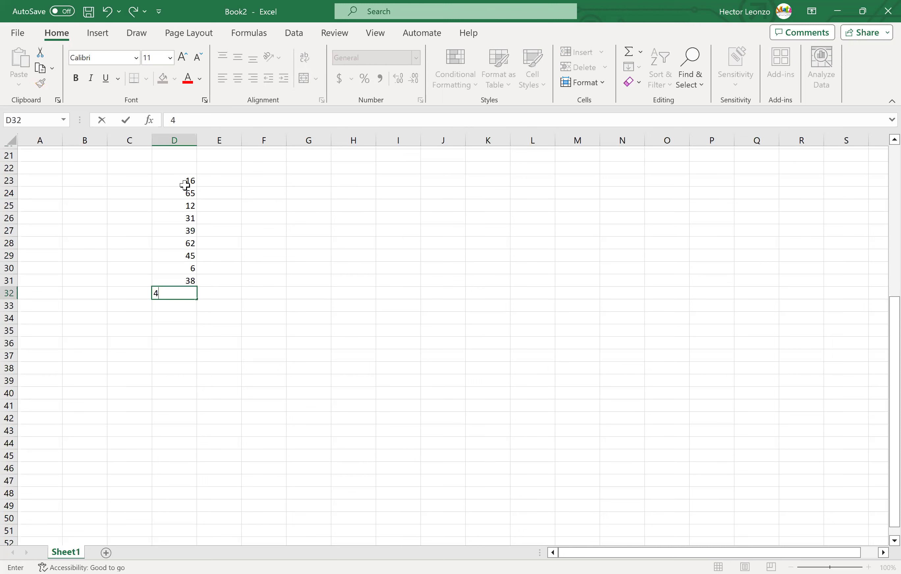
key(Tab)
- Enter the first five Late Verbal values, 61, 68, 70, 22 and 99, down cells H23:H27
key(Up)
key(Up)
key(Up)
key(Up)
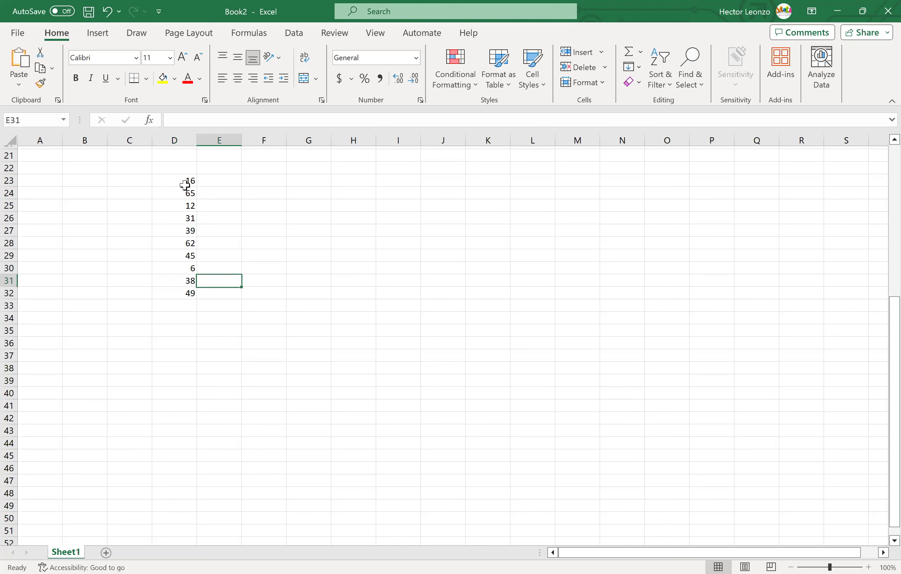
key(Up)
key(Up)
key(Up)
key(Up)
key(Up)
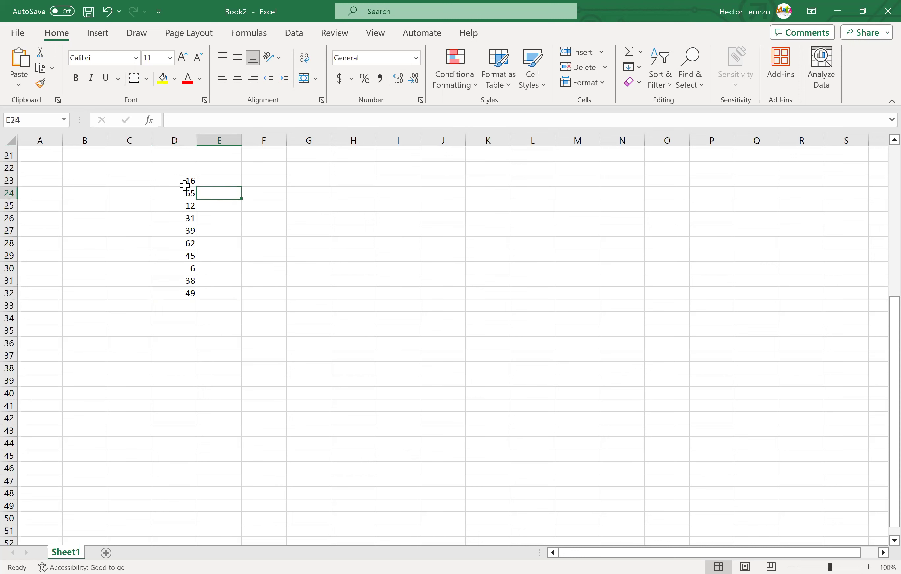
key(Right)
key(Right)
key(Right)
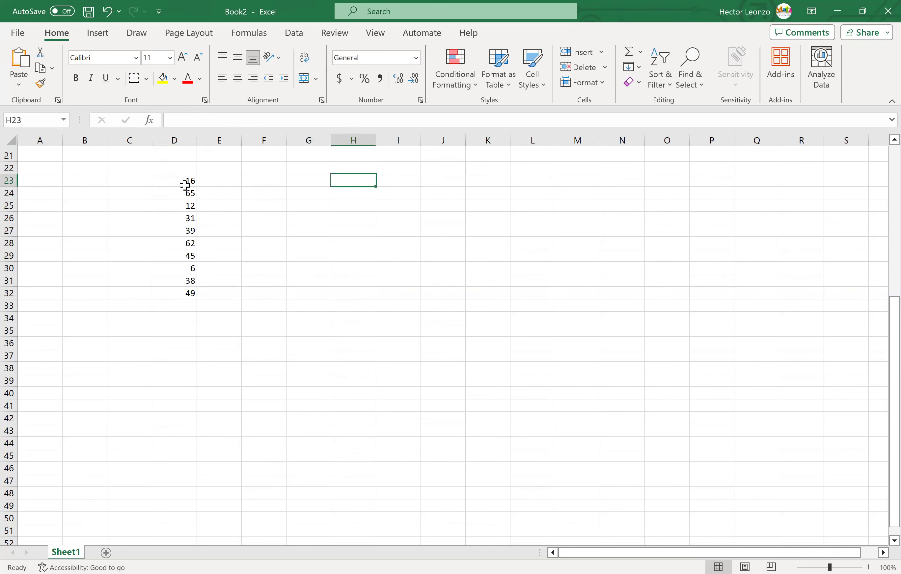
text(61)
key(Return)
text(68)
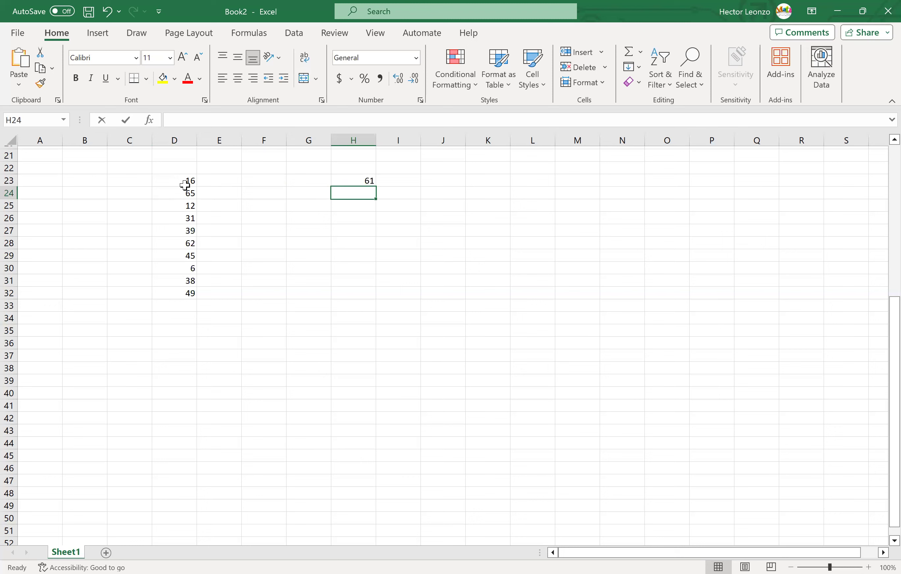
key(Return)
text(70)
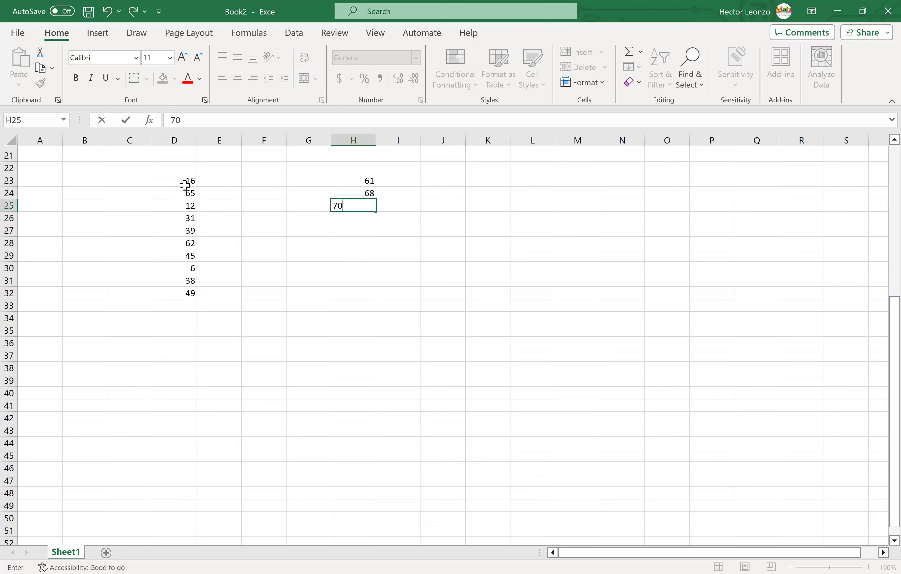
key(Return)
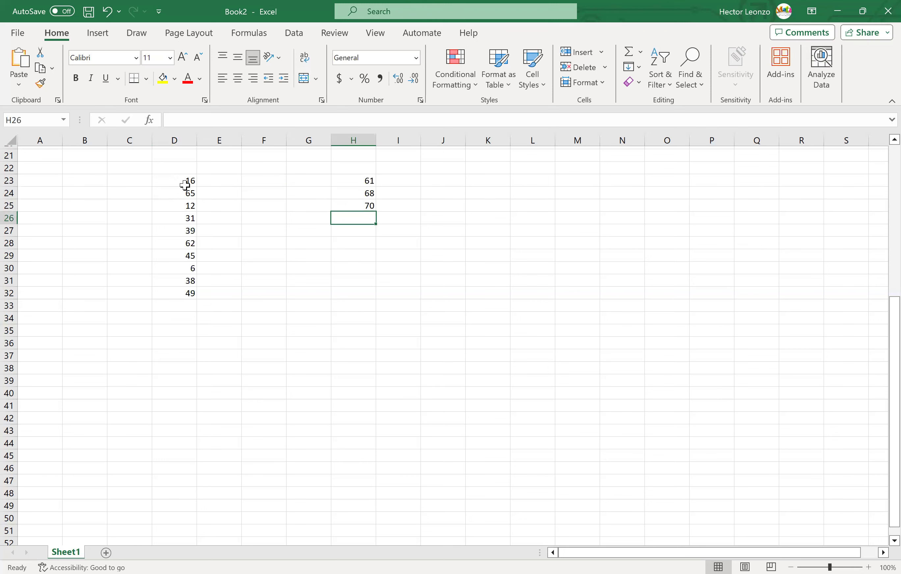
text(22)
key(Return)
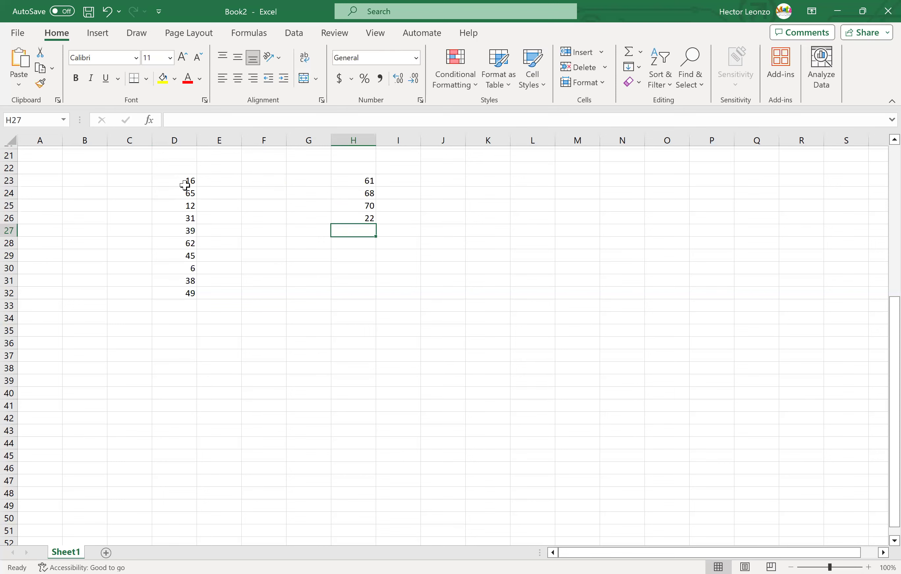
text(99)
key(Return)
- Complete the Late Verbal data by entering 56, 62, 118, 89 and 51 down cells H28:H32
text(5)
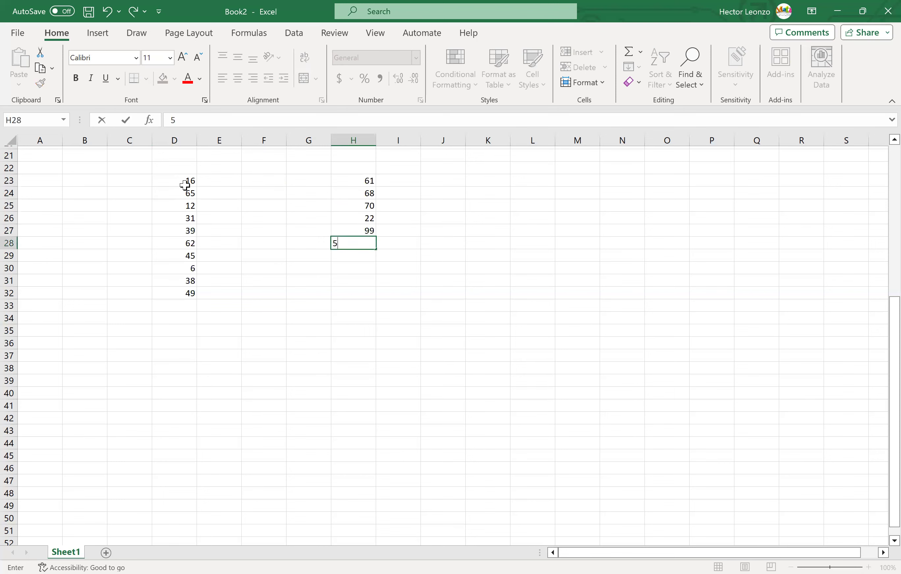
text(6)
key(Return)
text(6)
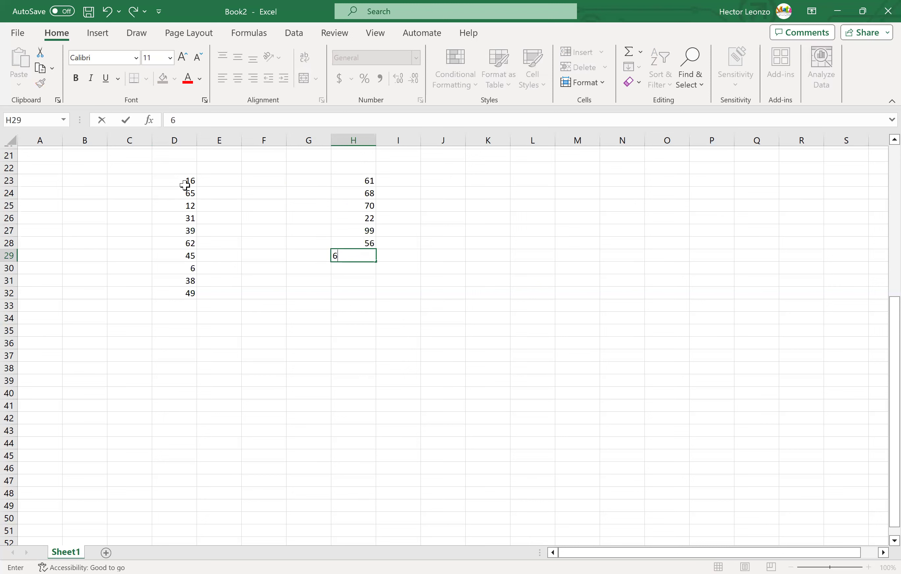
text(2)
key(Return)
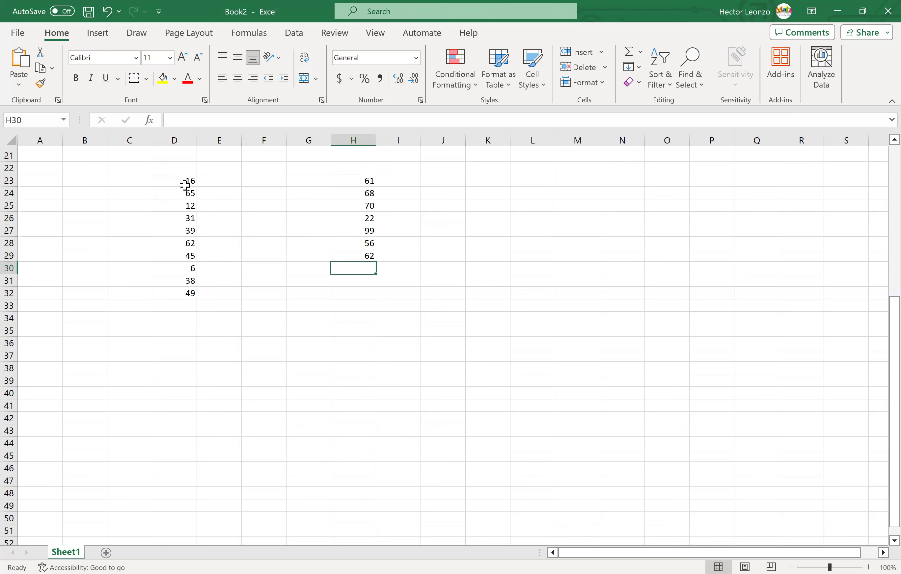
text(118)
key(Return)
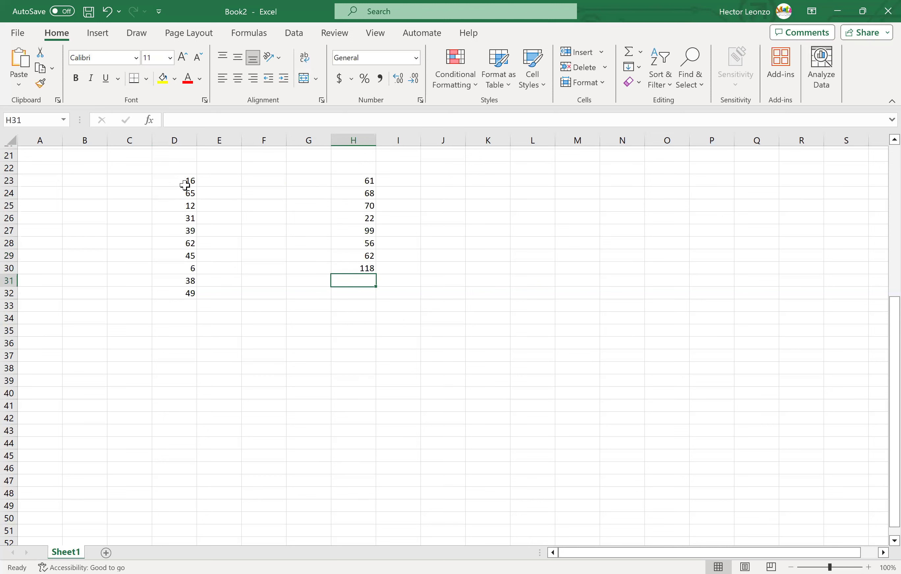
text(89)
key(Return)
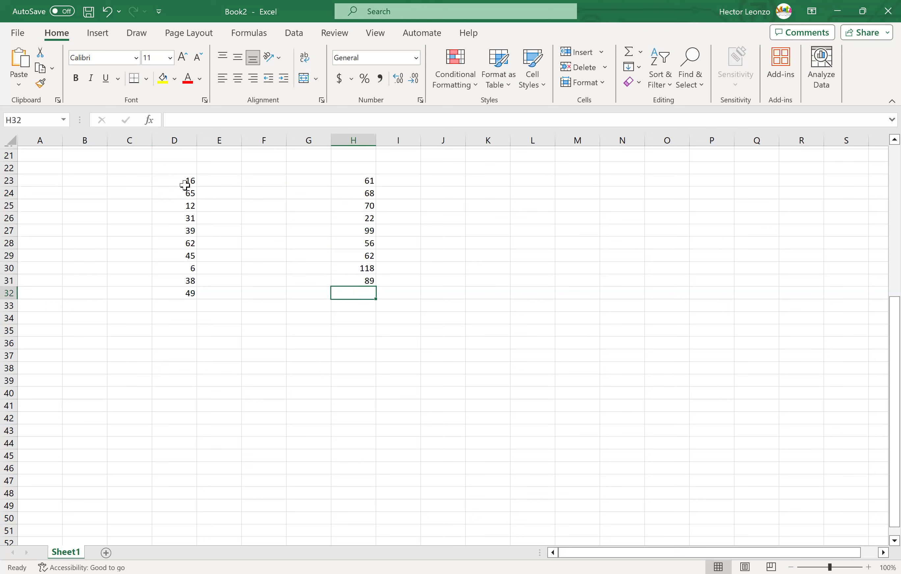
text(51)
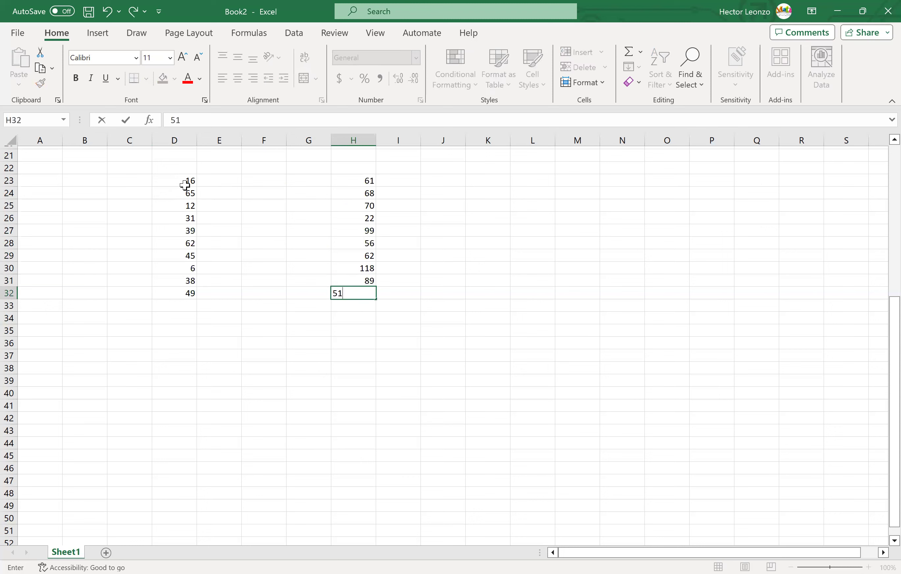
key(Tab)
- Enter the first five No Verbal values, 66, 85, 56, 61 and 62, down cells L23:L27
key(Tab)
key(Up)
key(Right)
key(Right)
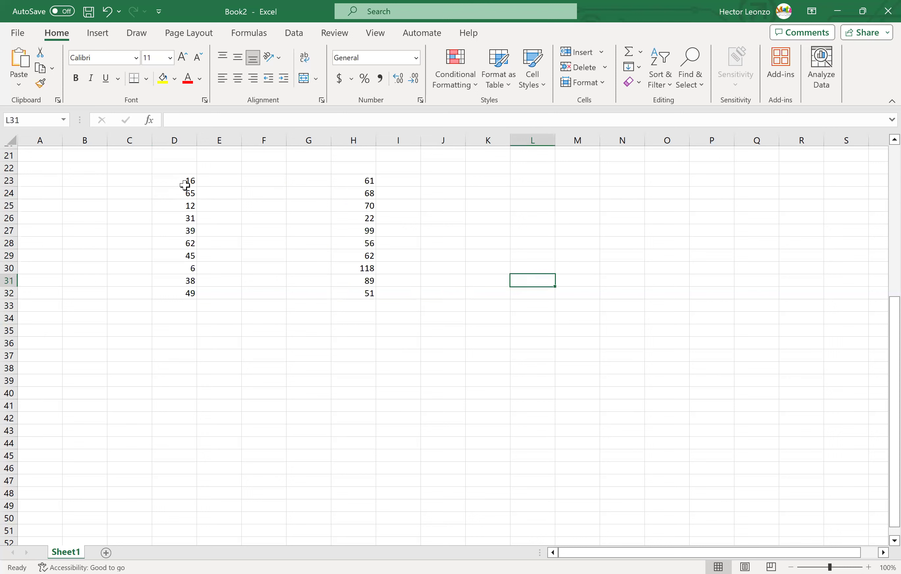
key(Up)
key(Up)
key(Up)
key(Up)
key(Up)
key(Up)
key(Up)
key(Up)
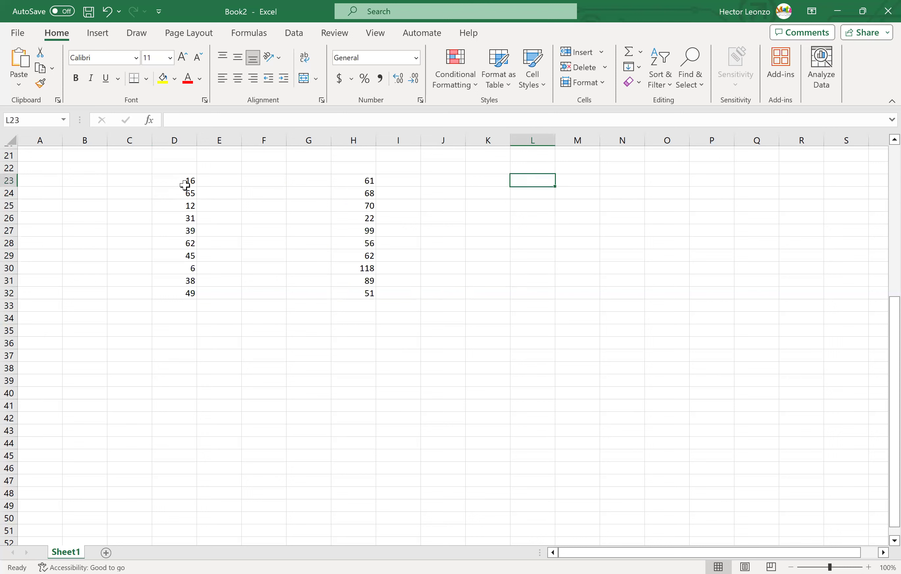
text(66)
key(Return)
text(85)
key(Return)
text(56)
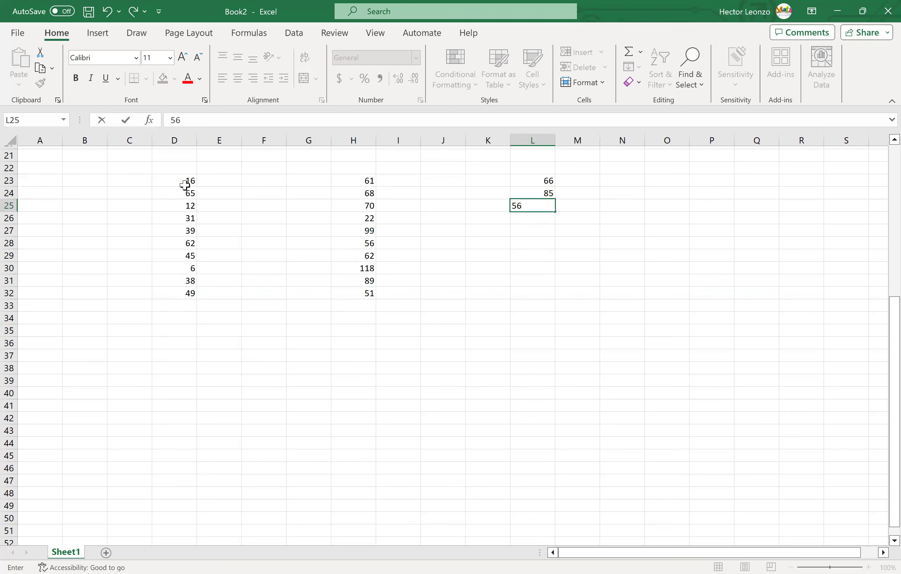
key(Return)
text(61)
key(Return)
text(62)
key(Return)
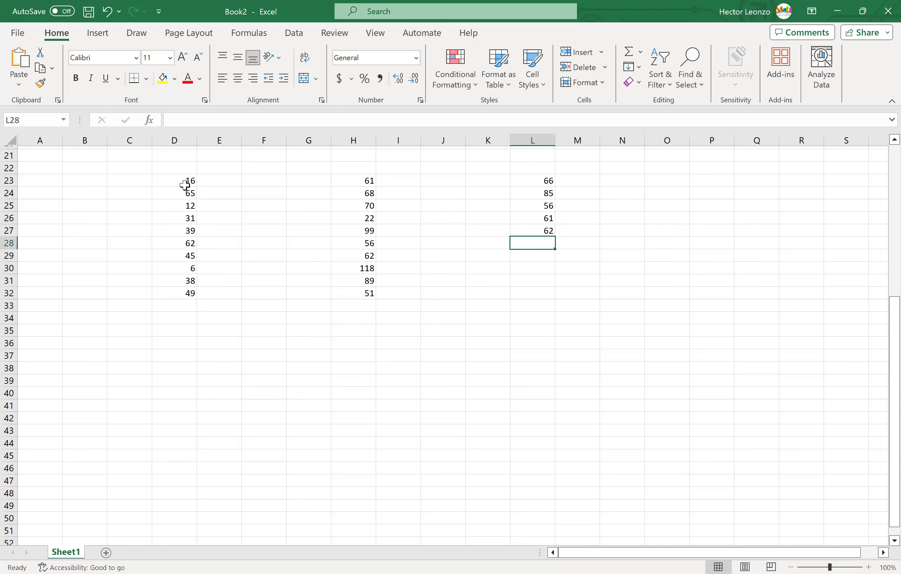
- Complete the No Verbal data by entering 41, 58, 75, 80 and 75 down cells L28:L32
text(41)
key(Return)
text(58)
key(Return)
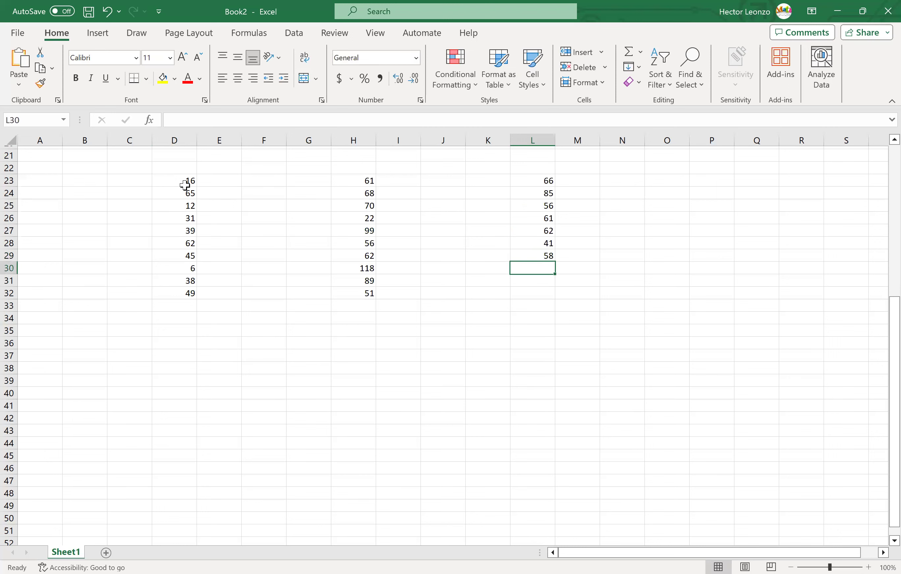
text(75)
key(Return)
text(80)
key(Return)
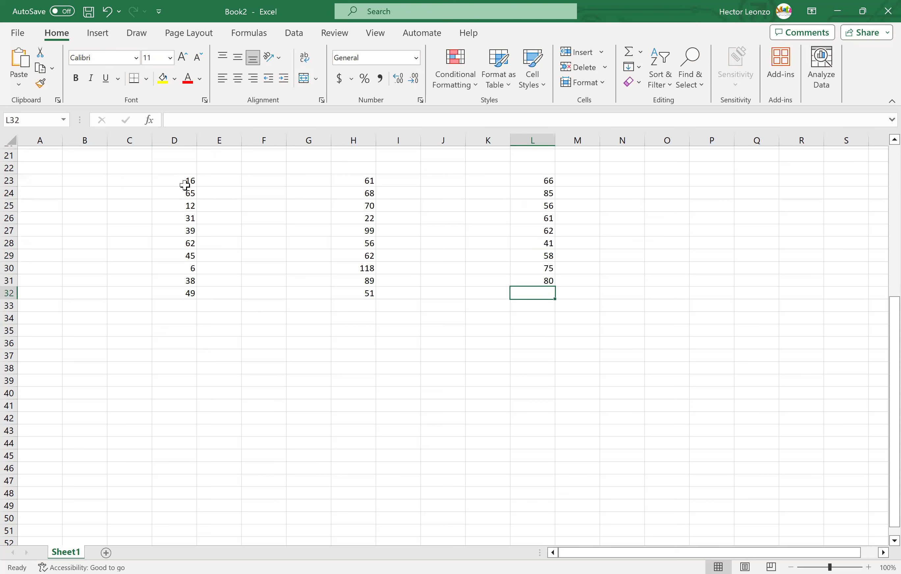
text(75)
key(Right)
- Enter the first five Radio Show values, 36, 44, 86, 61 and 13, down cells P23:P27
key(Right)
key(Right)
key(Right)
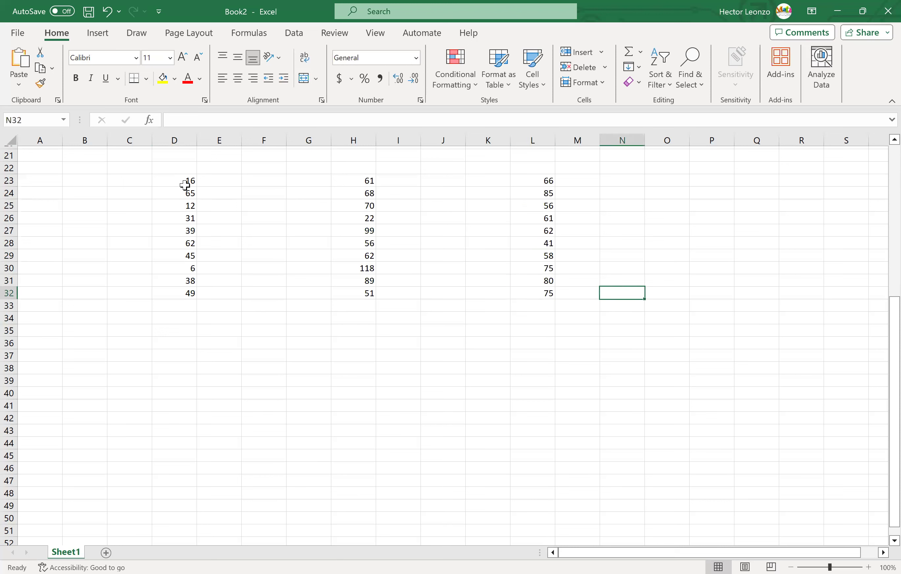
key(Up)
key(Up)
key(Up)
key(Up)
key(Up)
key(Up)
key(Up)
key(Up)
key(Up)
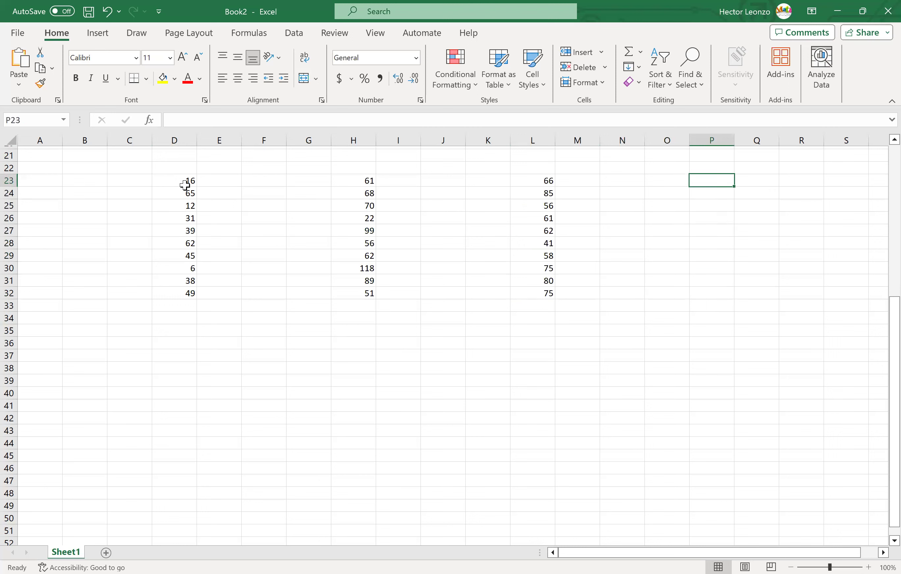
text(36)
key(Return)
text(44)
key(Return)
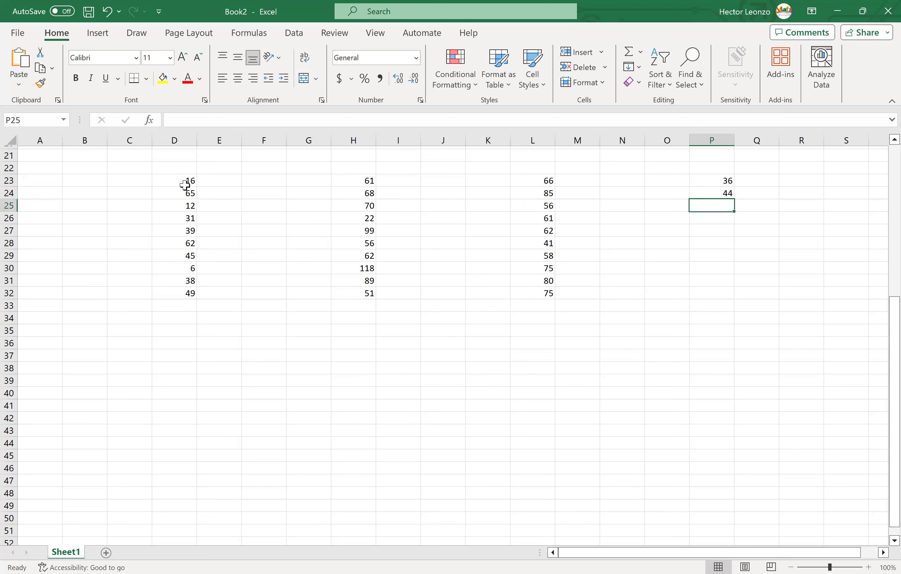
text(86)
key(Return)
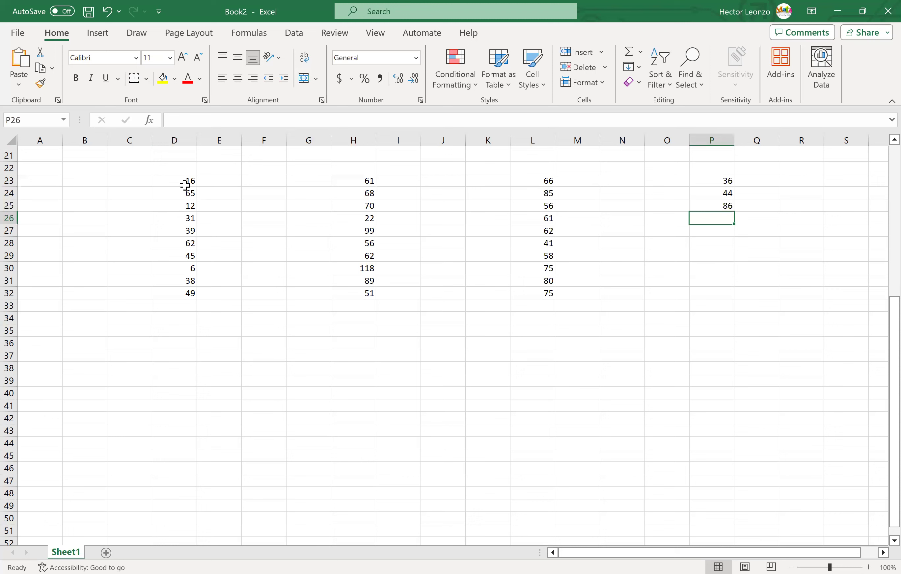
text(61)
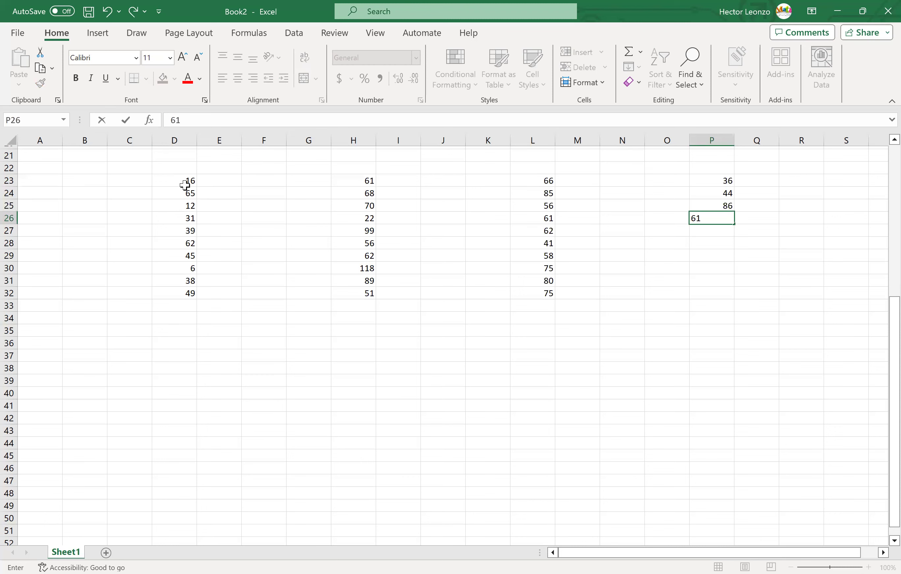
key(Return)
text(13)
key(Return)
- Complete the Radio Show data by entering 45, 58, 44, 44 and 23 down cells P28:P32
text(45)
key(Return)
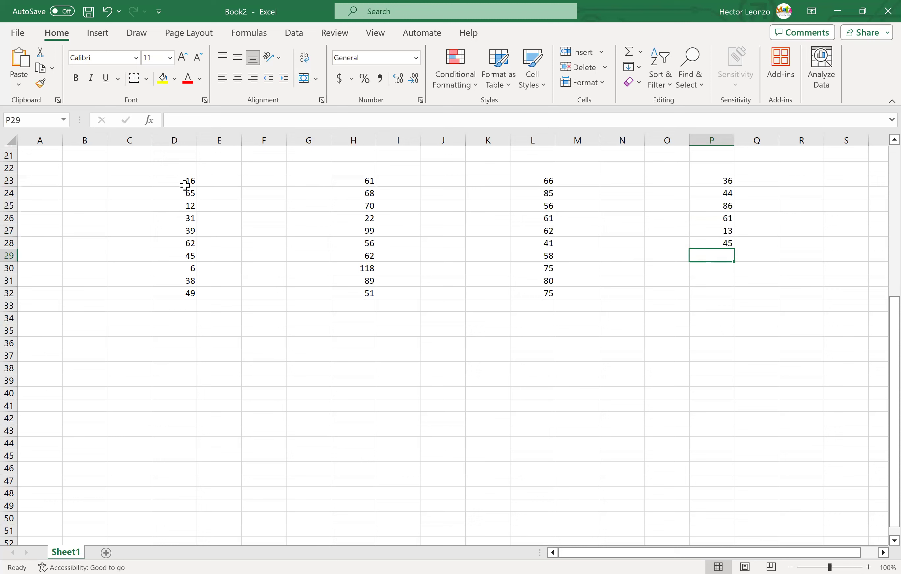
text(58)
key(Return)
text(44)
key(Return)
text(44)
key(Return)
text(23)
key(Return)
- Calculate the Continuous Verbal mean in cell D35 with the AVERAGE function over D23:D32
key(Return)
key(Return)
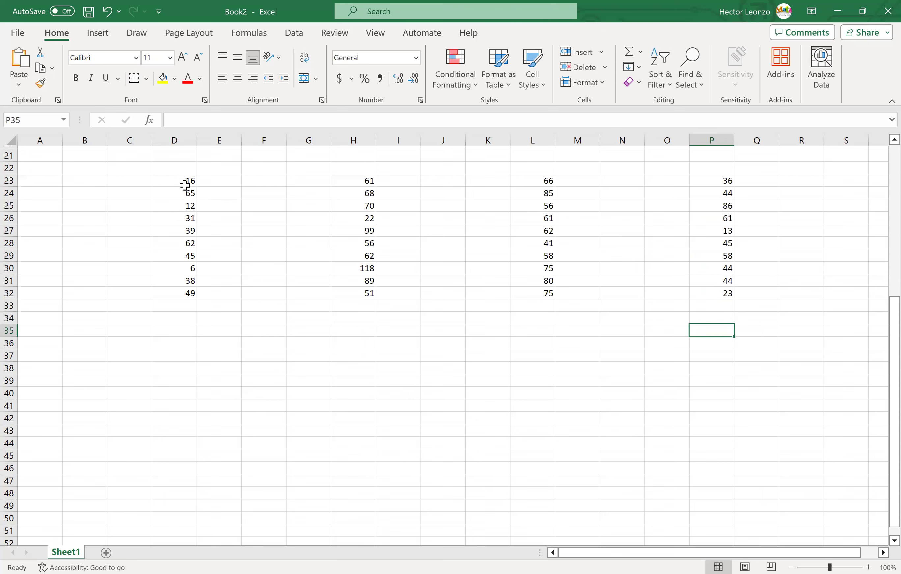
key(Left)
key(Left)
key(Left)
key(Left)
key(Left)
key(Left)
key(Left)
key(Left)
key(Left)
key(Left)
key(Left)
key(Left)
key(Left)
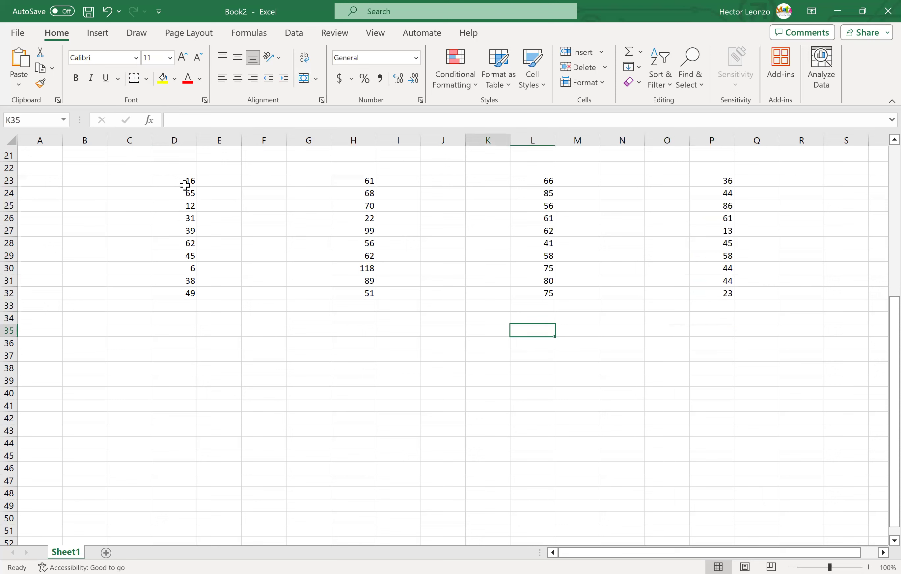
key(Right)
text(=a)
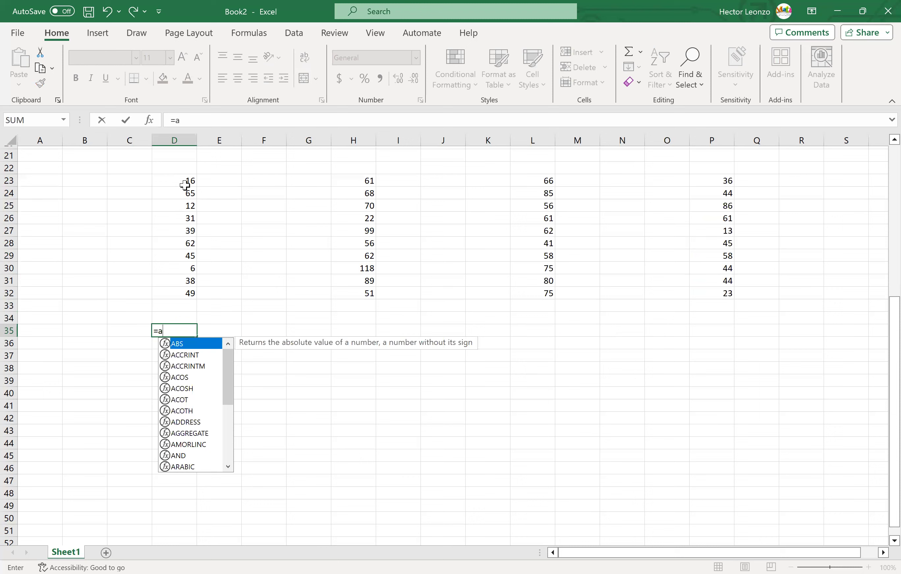
text(verage)
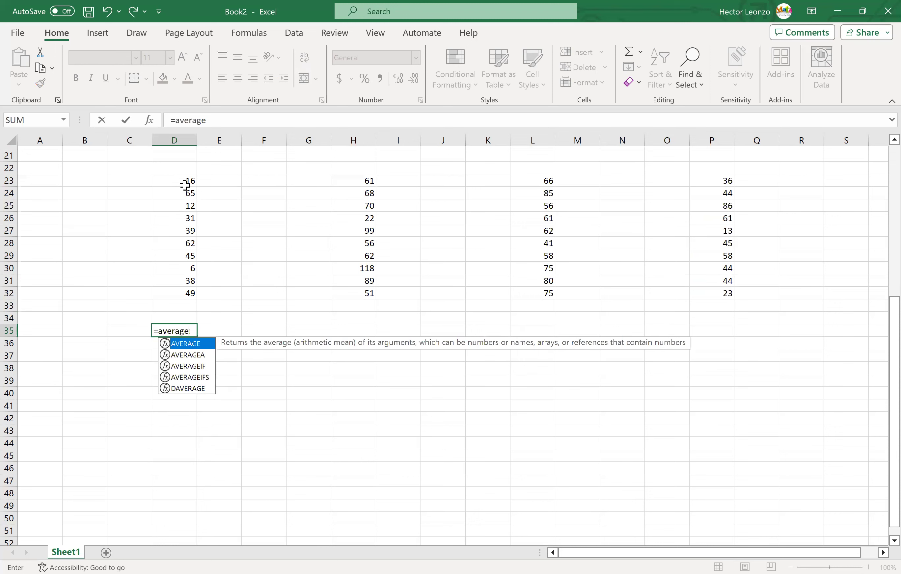
text(()
click(177, 184)
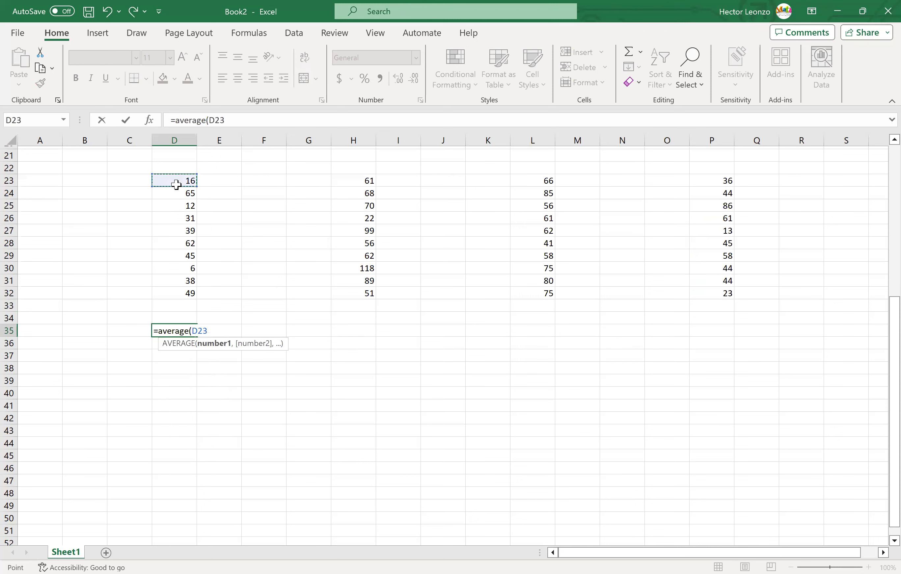
shift+click(183, 294)
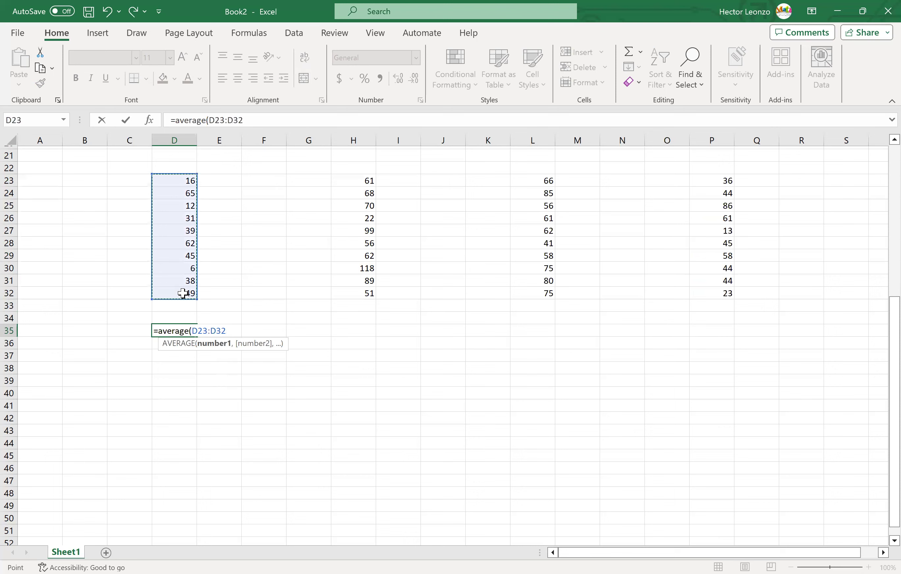
key(Return)
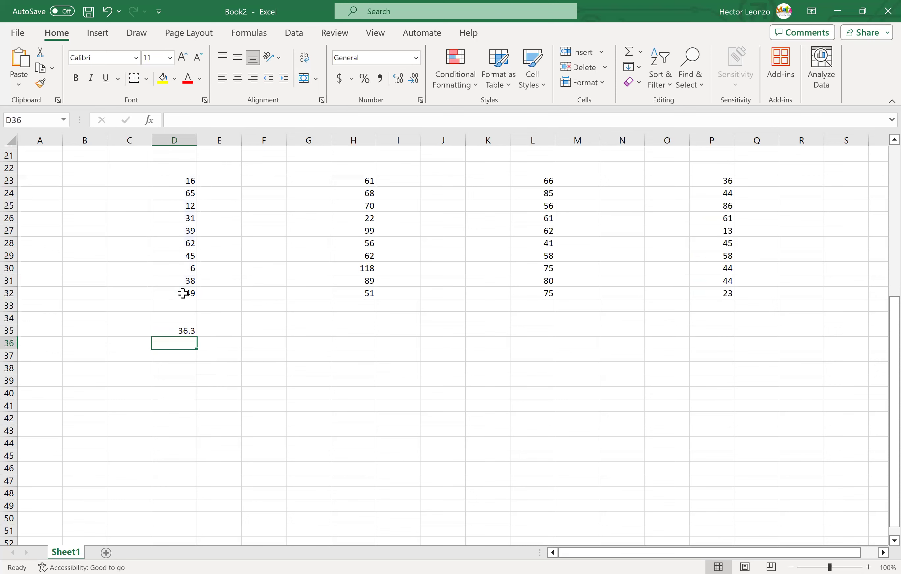
- Calculate the Late Verbal mean in cell H35 with the AVERAGE function over H23:H32
key(Up)
key(Right)
key(Right)
key(Right)
key(Right)
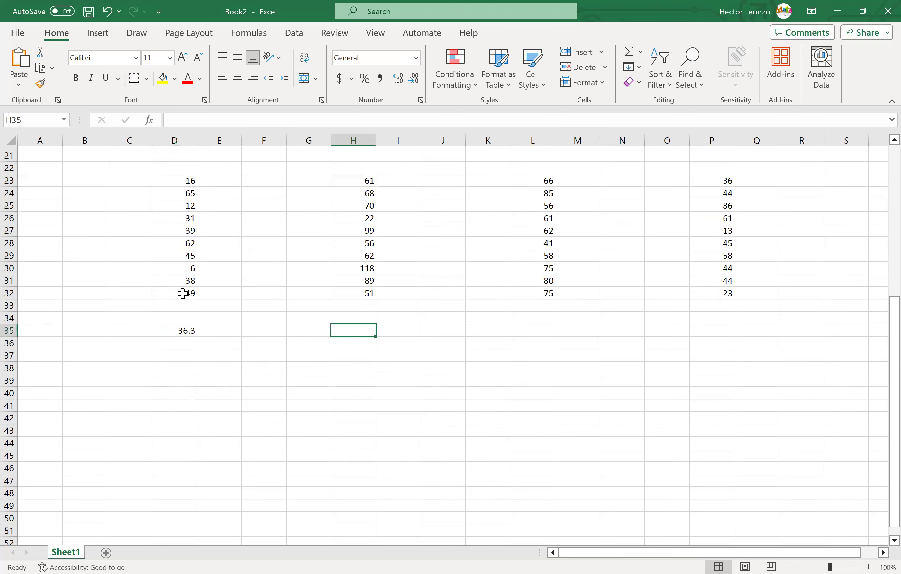
text(=)
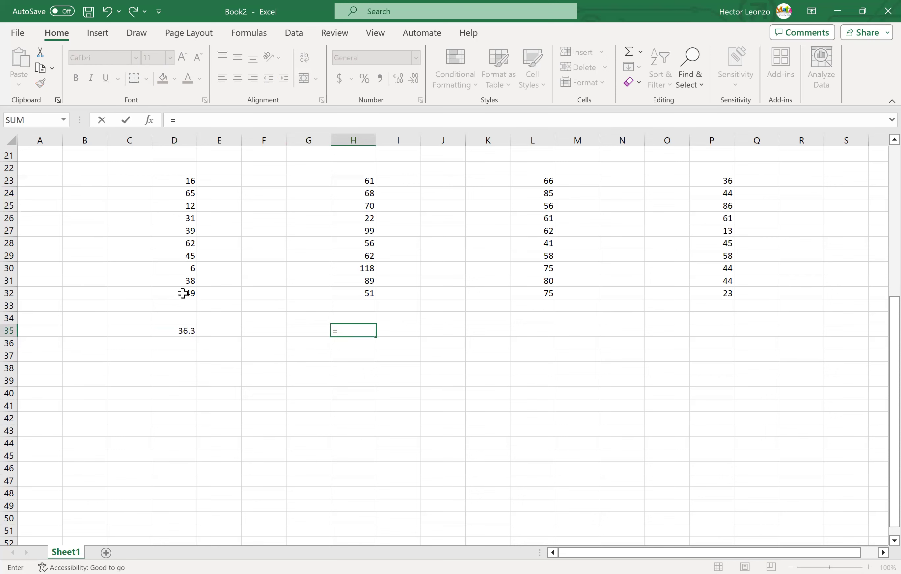
text(aver)
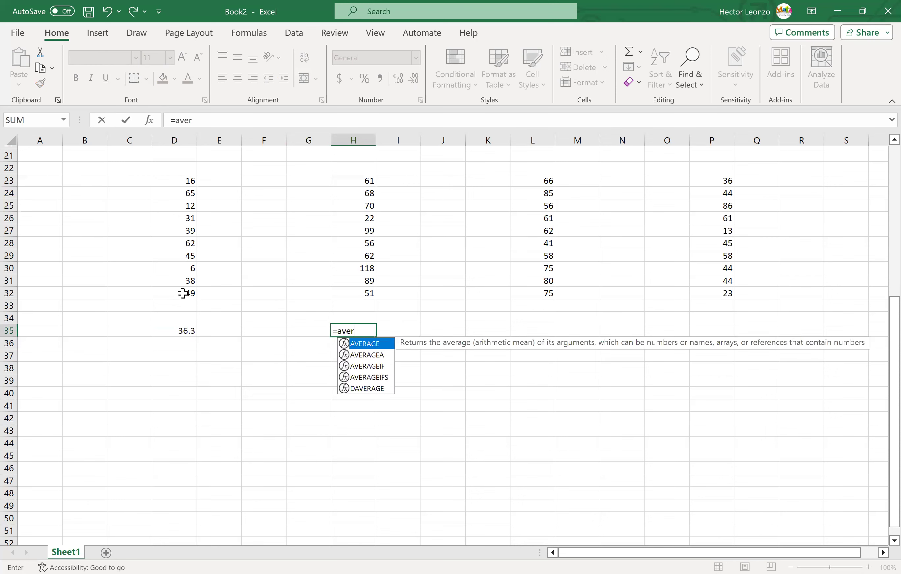
text(age()
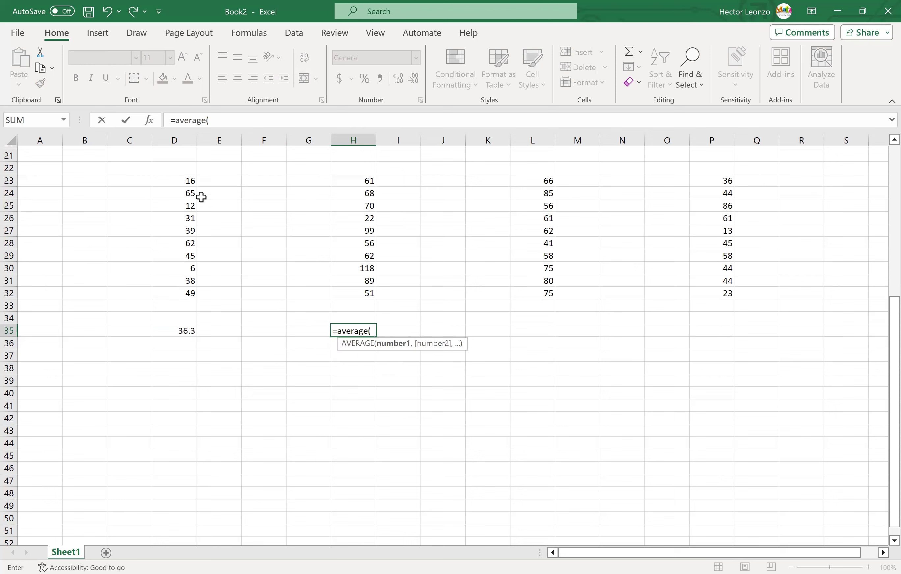
drag(362, 184, 357, 298)
text())
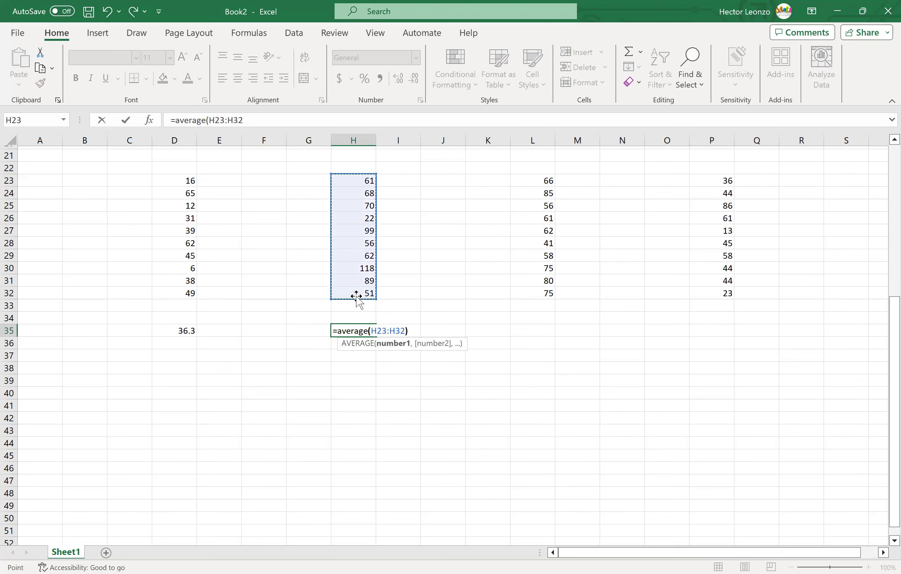
key(ctrl+Return)
- Calculate the No Verbal mean in cell L35 with the AVERAGE function over L23:L32
key(Right)
key(Right)
key(Right)
key(Right)
key(Right)
key(Left)
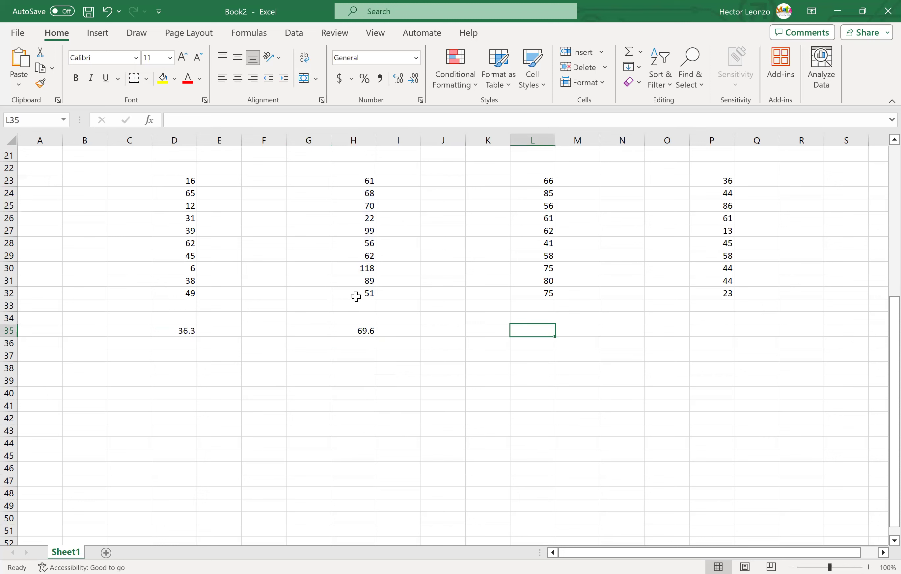
text(=)
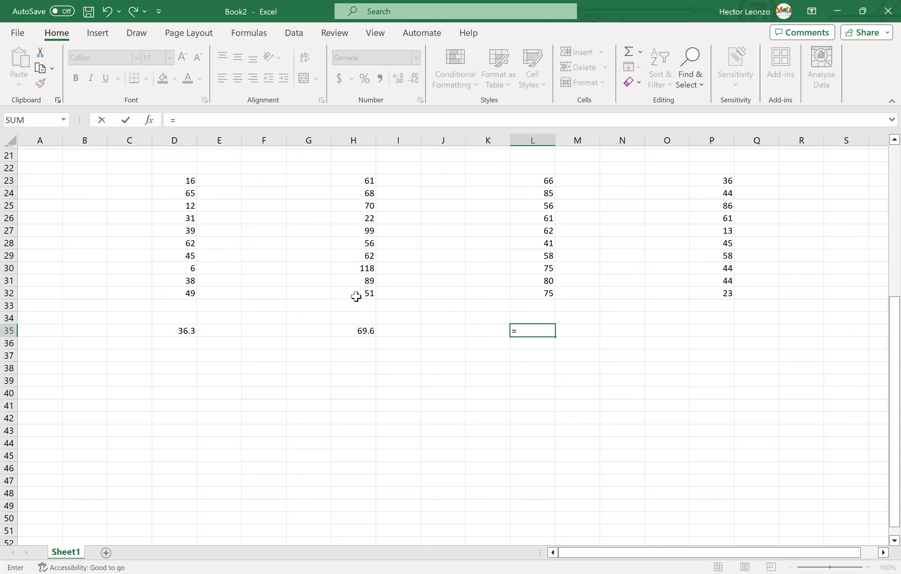
text(average()
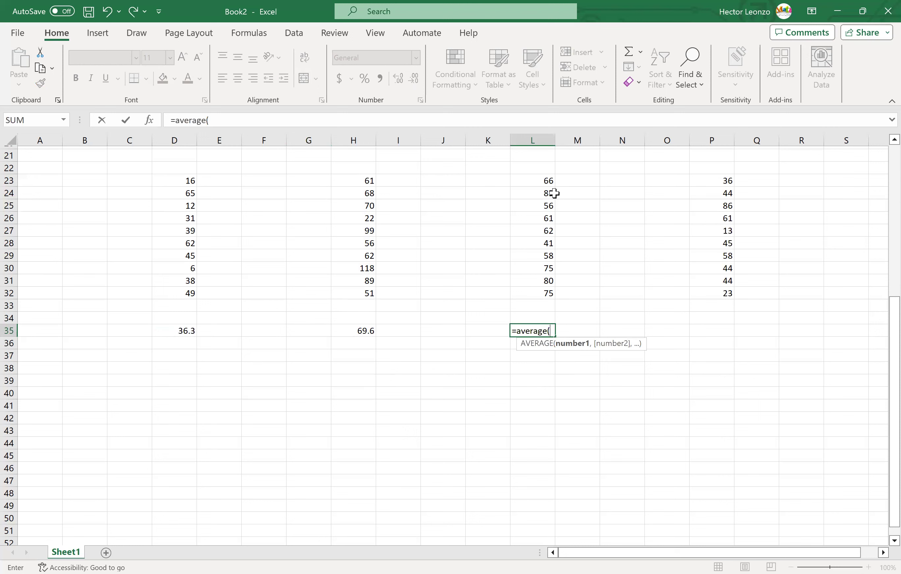
drag(549, 185, 547, 290)
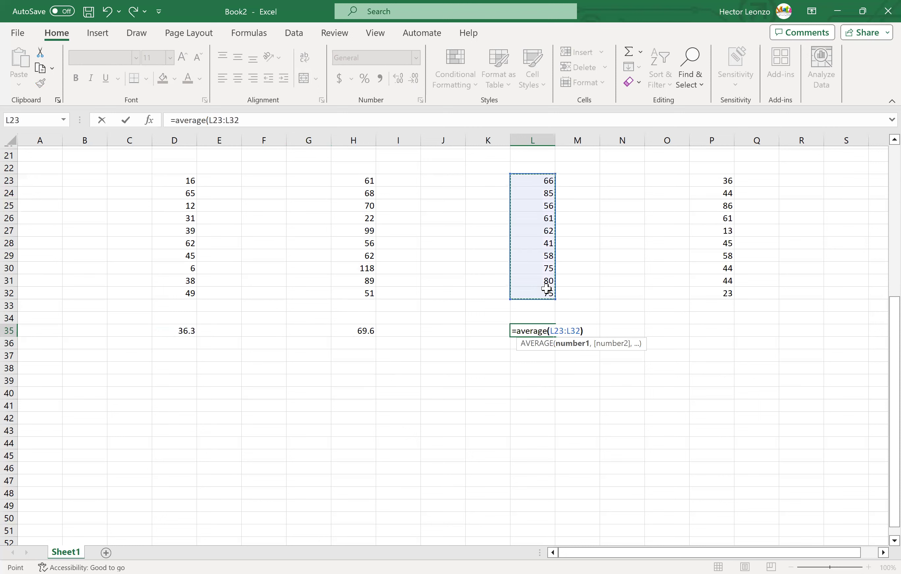
key(Return)
- Calculate the Radio Show mean in cell P35 with the AVERAGE function over P23:P32
key(Up)
key(Right)
key(Right)
key(Right)
key(Right)
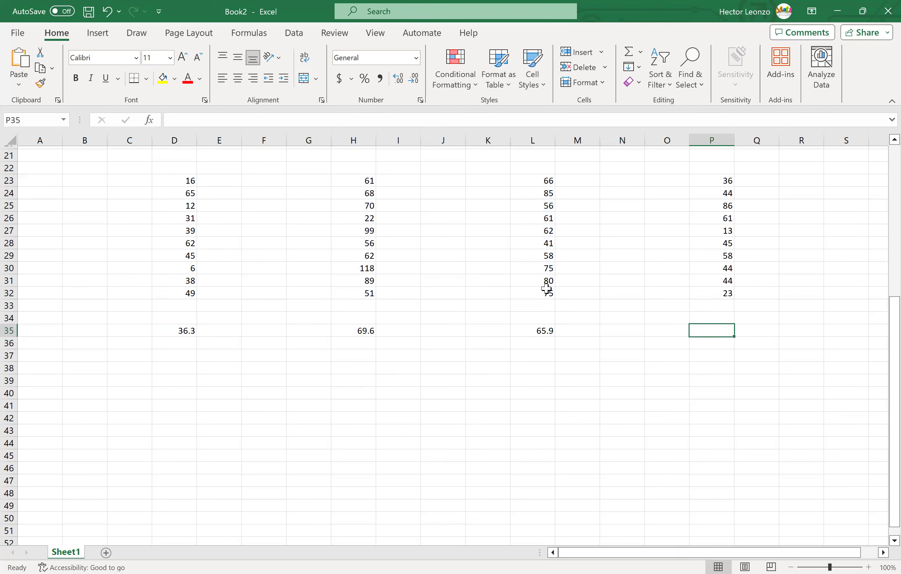
text(=average()
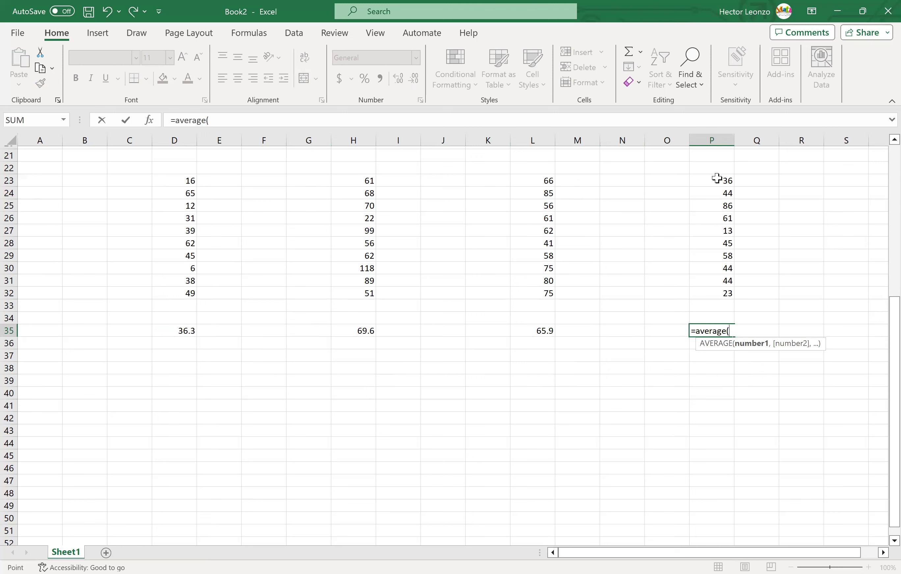
click(716, 178)
shift+click(727, 290)
text())
key(Return)
- Review the four group means in row 35 one by one, from Continuous Verbal to Radio Show
key(Up)
key(Left)
key(Left)
key(Left)
key(Left)
key(Left)
key(Left)
key(Left)
key(Left)
key(Left)
key(Left)
key(Left)
key(Left)
key(Left)
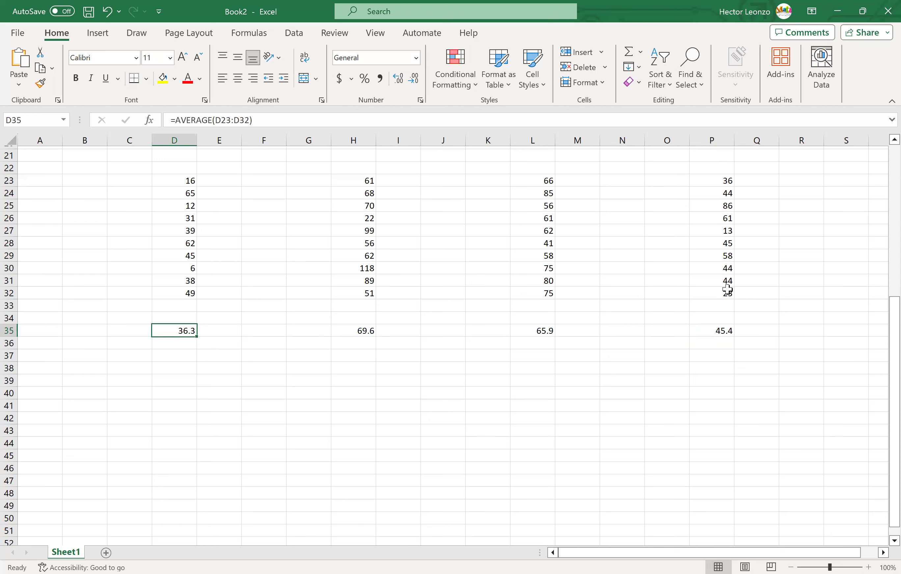
key(Right)
key(Right)
key(Right)
key(Right)
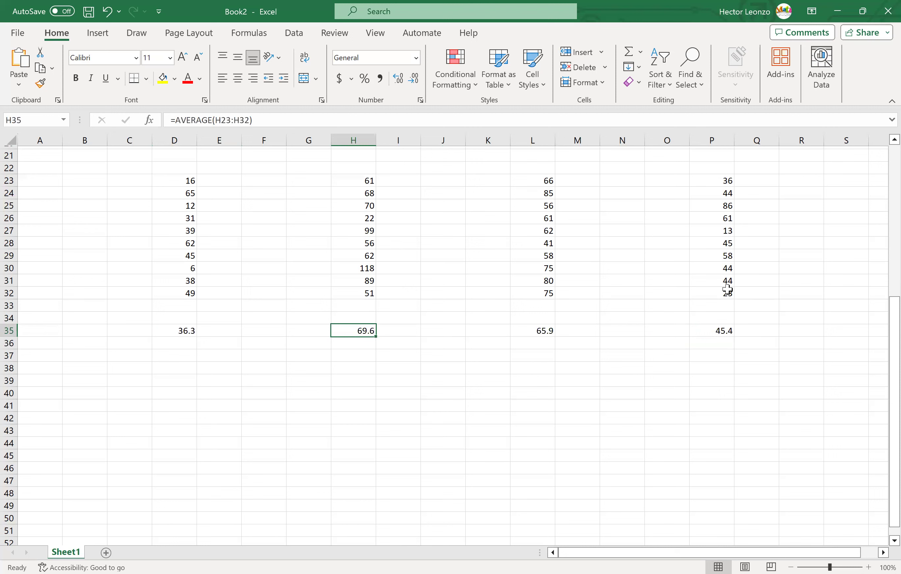
key(Right)
key(Right)
key(Right)
key(Right)
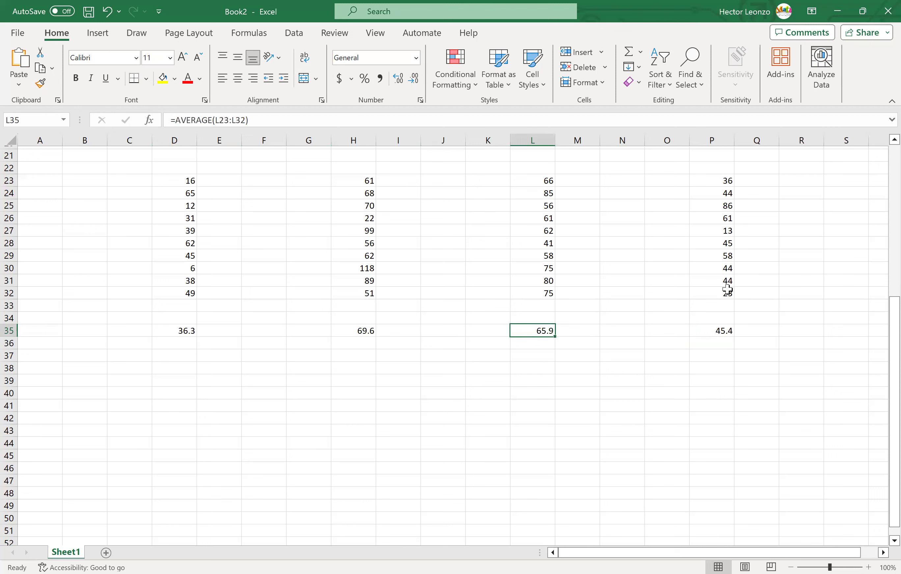
key(Left)
key(Right)
key(Right)
key(Right)
key(Right)
key(Right)
key(Right)
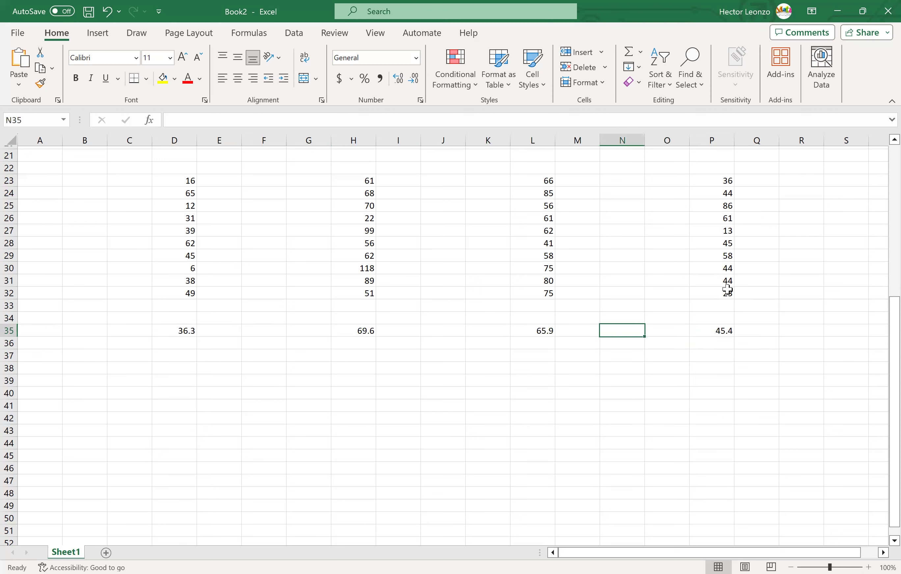
key(Left)
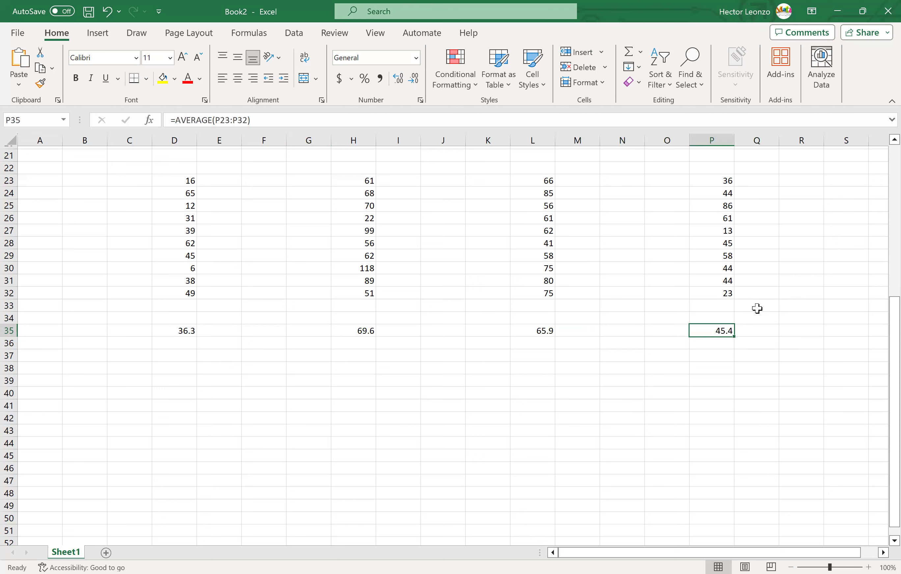
key(Left)
key(Left)
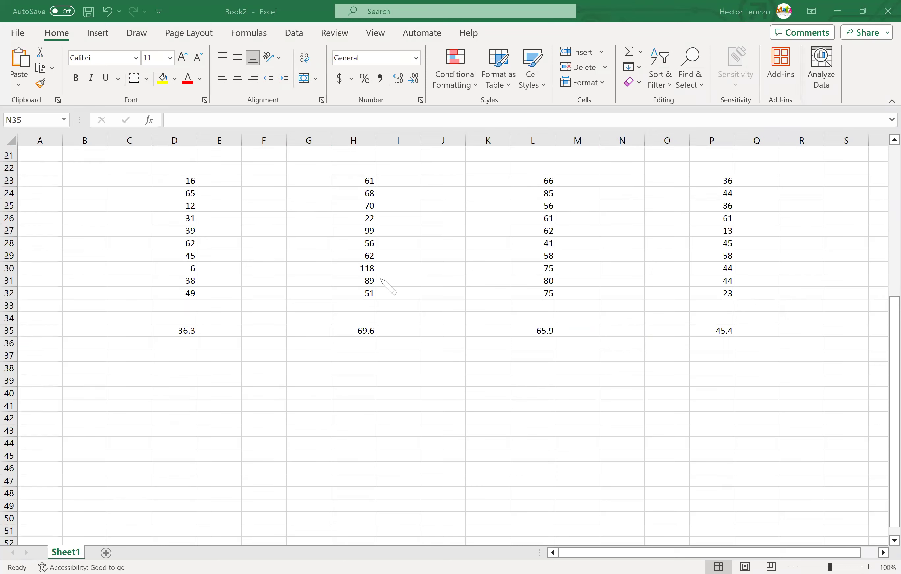
- Switch to the worksheet in Snip & Sketch and handwrite 3 as the Between groups df in the empty ANOVA table
key(alt+Tab)
scroll(388, 288, up, 15)
scroll(388, 287, right, 8)
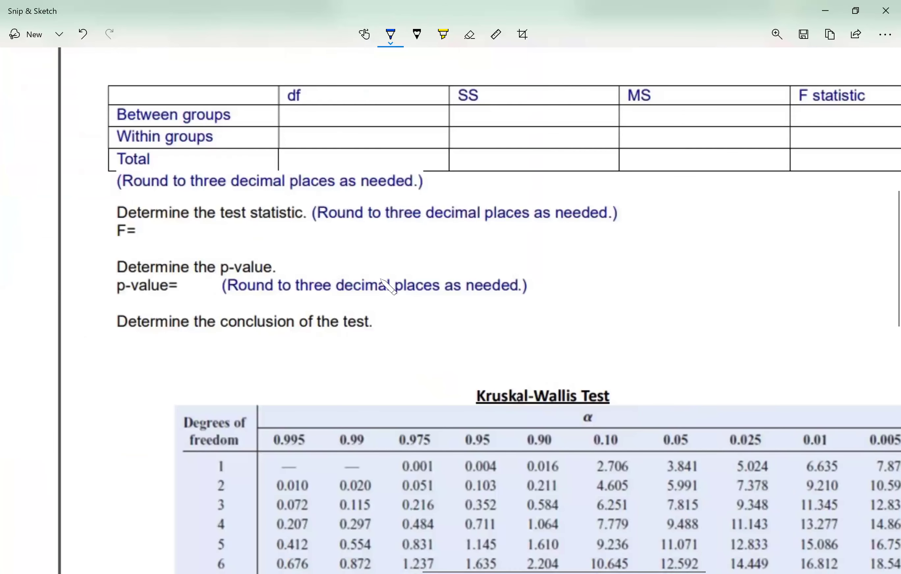
scroll(388, 287, up, 5)
scroll(387, 287, left, 2)
scroll(388, 287, up, 2)
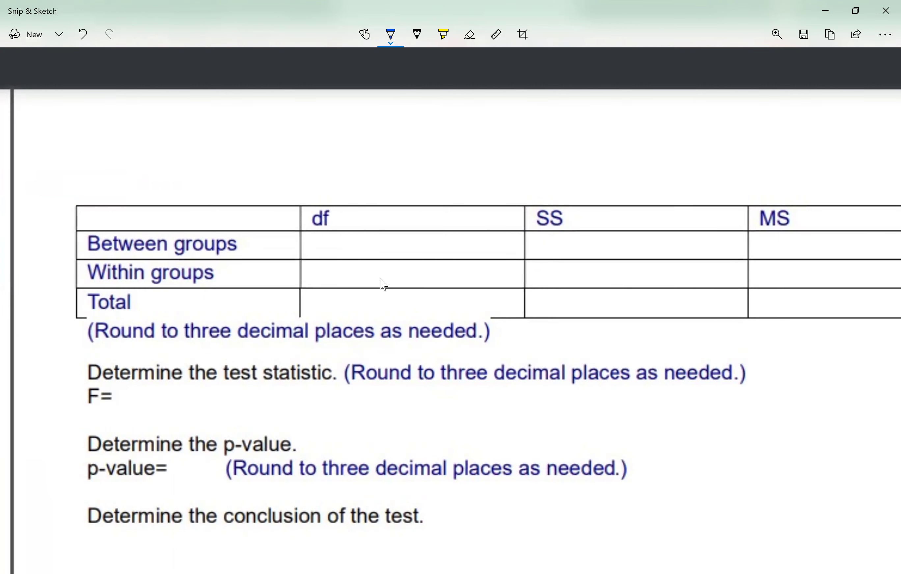
mouse_move(319, 238)
mouse_down()
mouse_move(328, 239)
mouse_move(321, 252)
mouse_up()
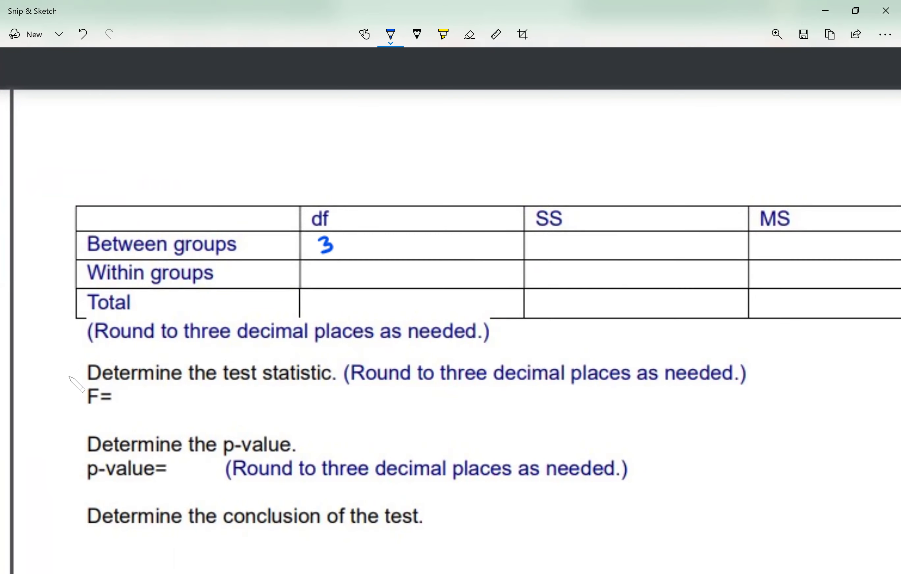
- Circle the Continuous Verbal data column in the billboard recall table and handwrite 9 beneath it
scroll(76, 385, down, 2)
scroll(77, 384, left, 10)
scroll(77, 385, down, 7)
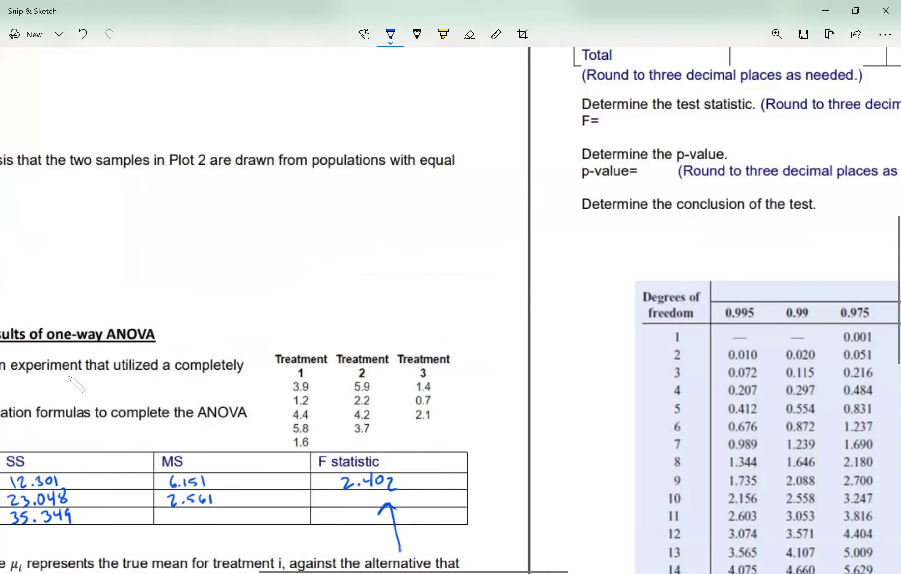
scroll(77, 385, down, 10)
scroll(77, 384, left, 6)
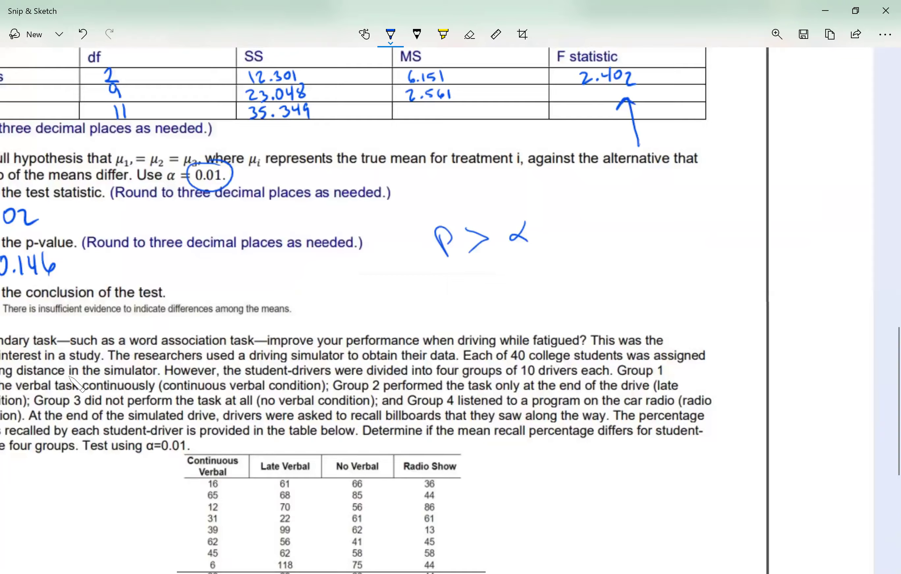
scroll(77, 385, down, 5)
scroll(77, 385, left, 1)
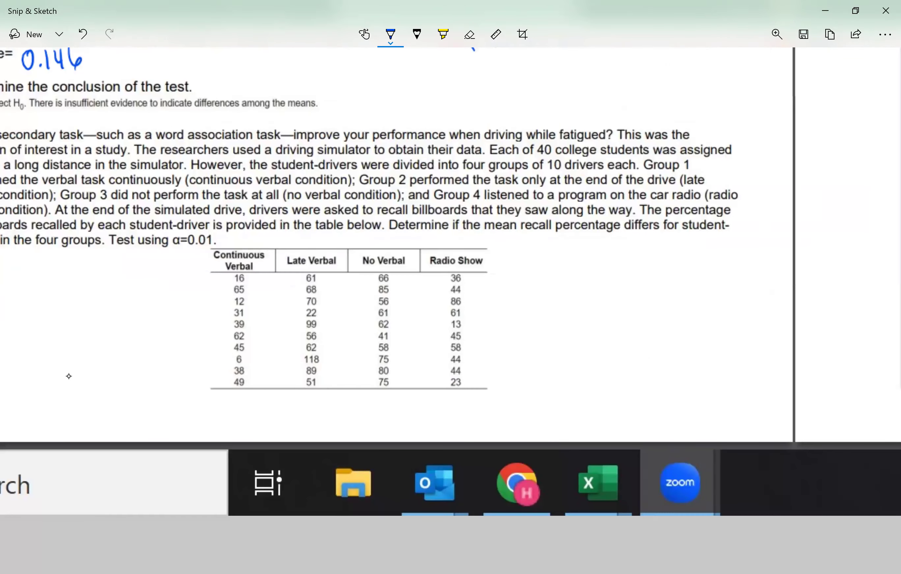
mouse_move(248, 264)
mouse_down()
mouse_move(216, 321)
mouse_move(233, 397)
mouse_move(260, 363)
mouse_move(251, 264)
mouse_up()
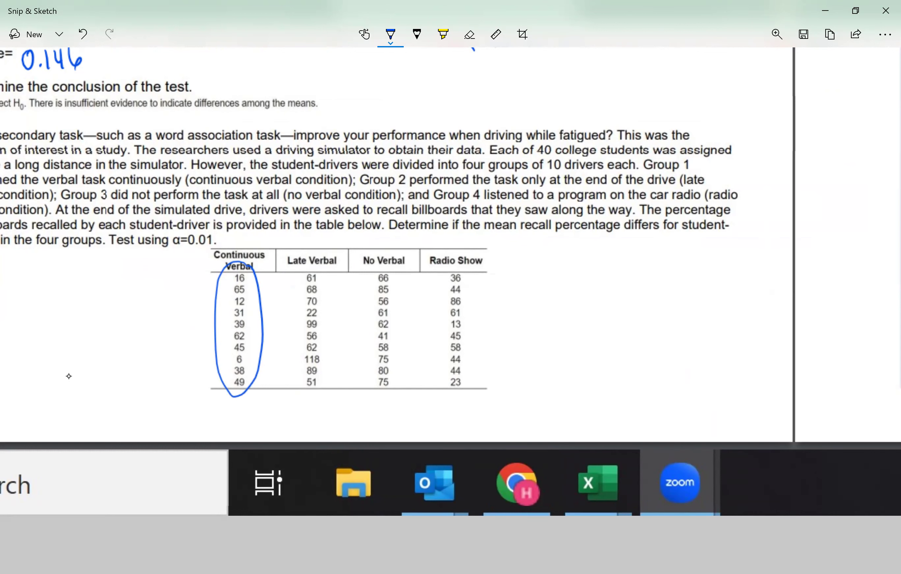
drag(240, 411, 245, 428)
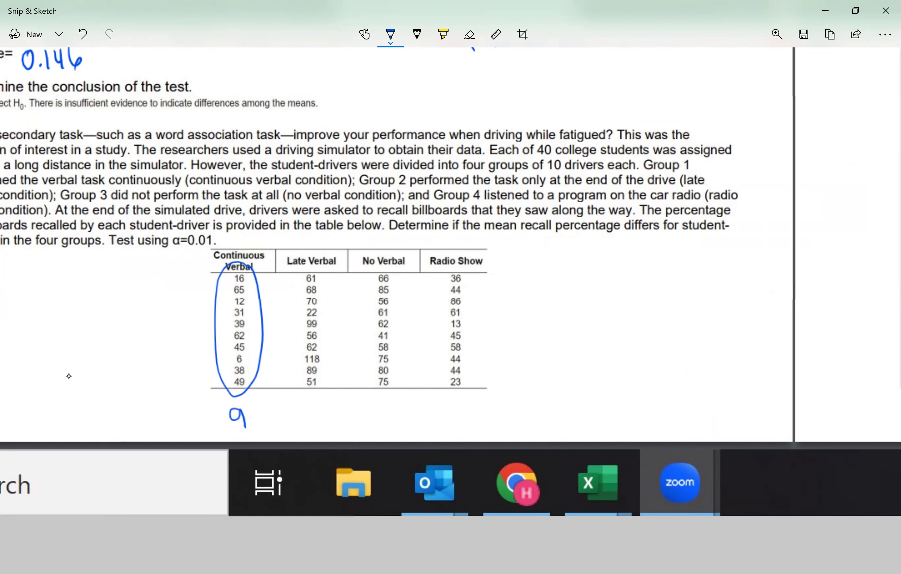
- Circle the Late Verbal, No Verbal and Radio Show data columns and handwrite 9 beneath each one
scroll(71, 381, up, 2)
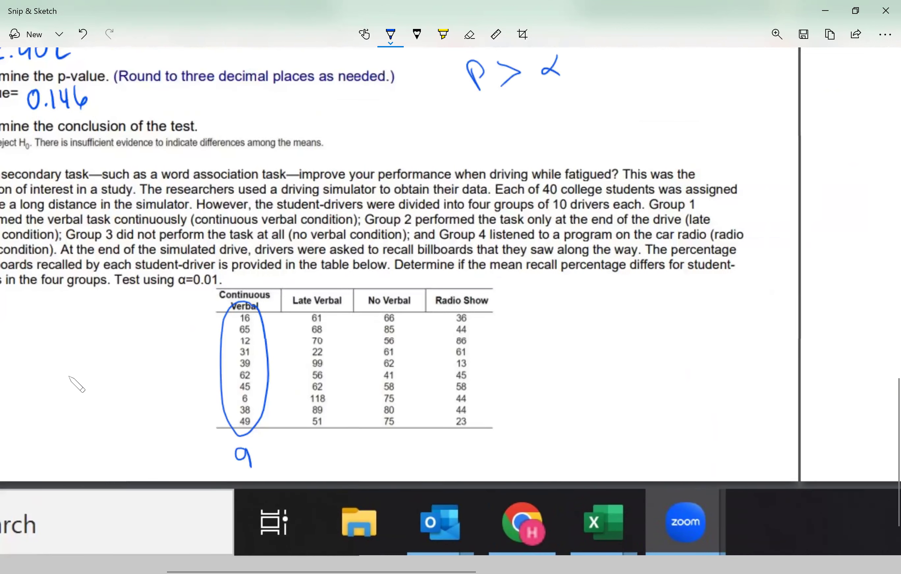
scroll(77, 384, up, 4)
scroll(77, 385, down, 4)
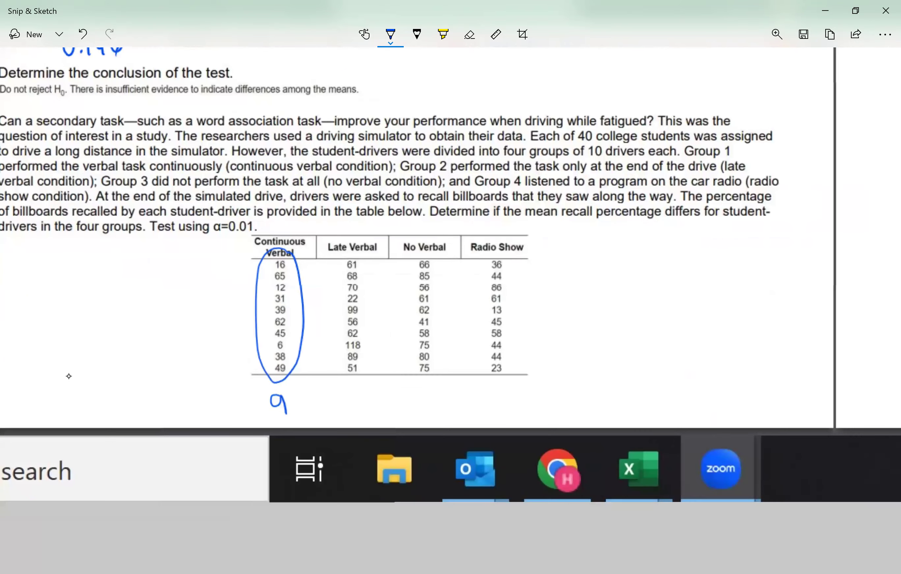
mouse_move(359, 248)
mouse_down()
mouse_move(334, 323)
mouse_move(365, 362)
mouse_move(359, 248)
mouse_up()
drag(350, 391, 352, 405)
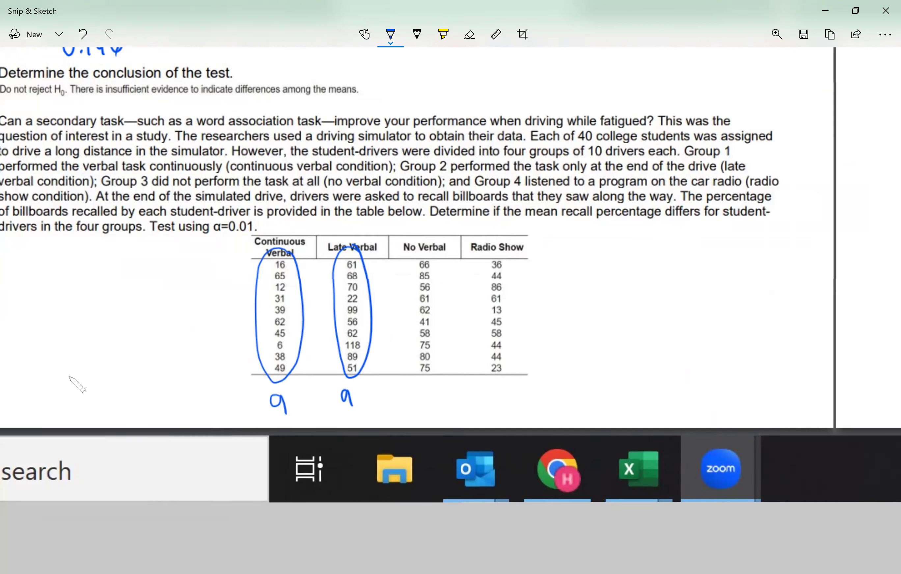
mouse_move(431, 254)
mouse_down()
mouse_move(408, 275)
mouse_move(436, 365)
mouse_move(443, 330)
mouse_move(432, 255)
mouse_up()
drag(418, 393, 425, 409)
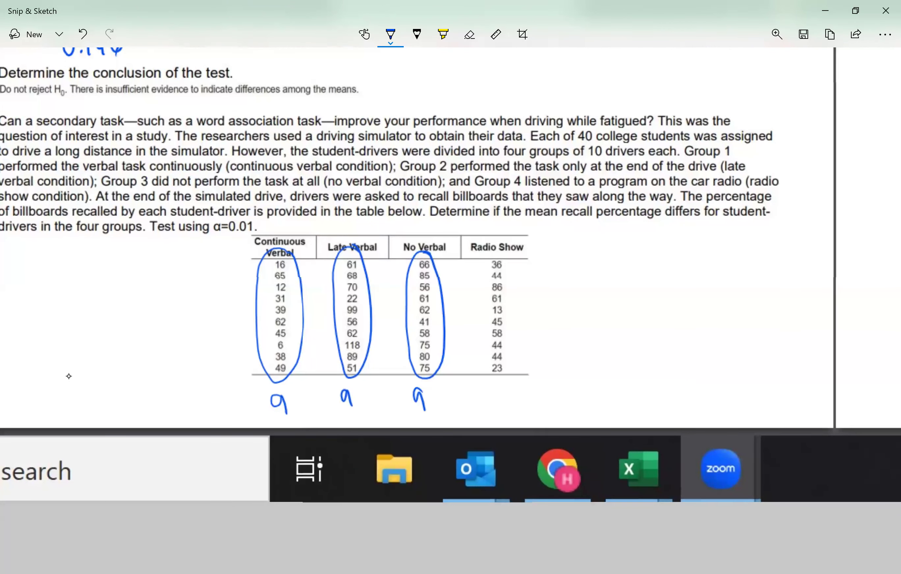
mouse_move(507, 257)
mouse_down()
mouse_move(475, 285)
mouse_move(502, 376)
mouse_move(506, 255)
mouse_up()
drag(486, 388, 491, 407)
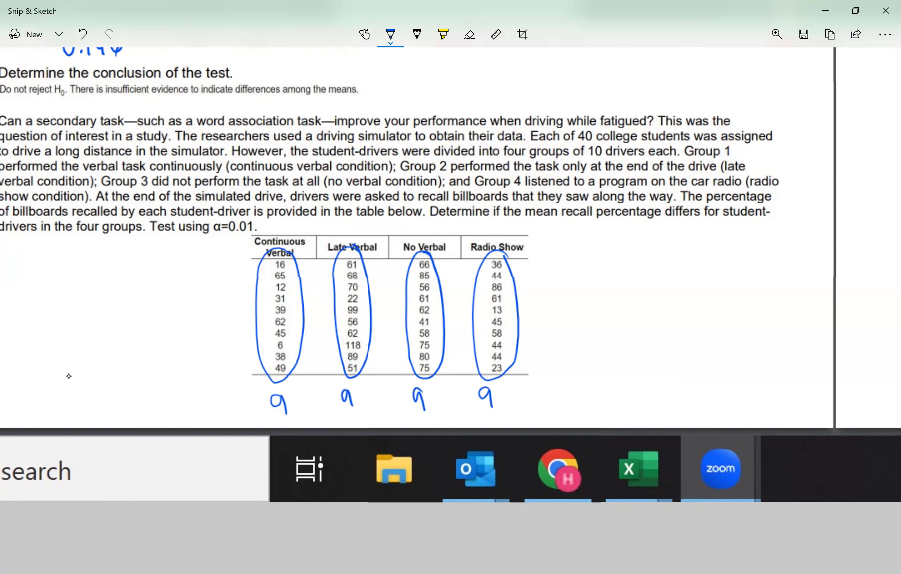
- Handwrite 36 as the Within groups df and 39 as the Total df in the second ANOVA table
scroll(72, 381, up, 2)
scroll(72, 380, left, 2)
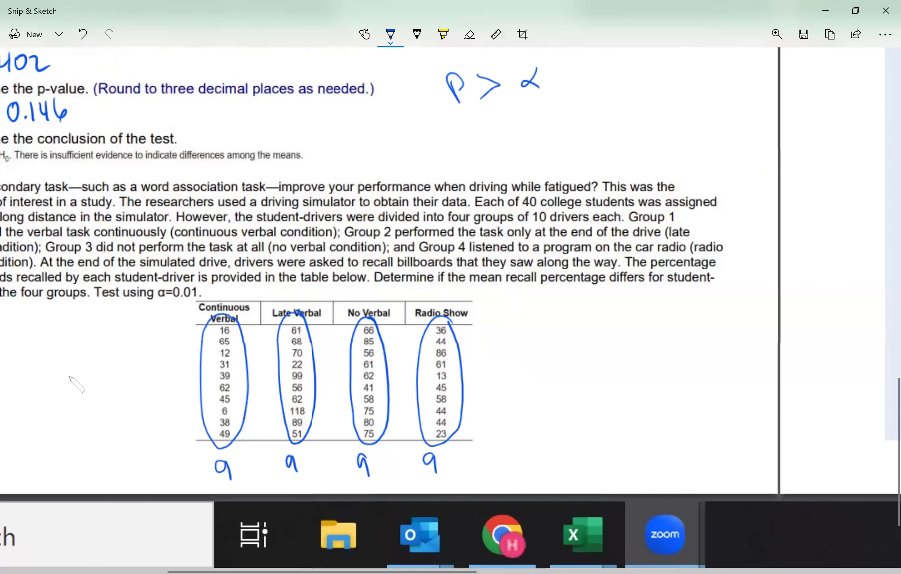
scroll(76, 384, up, 9)
scroll(76, 384, left, 5)
scroll(77, 384, up, 5)
scroll(77, 384, right, 3)
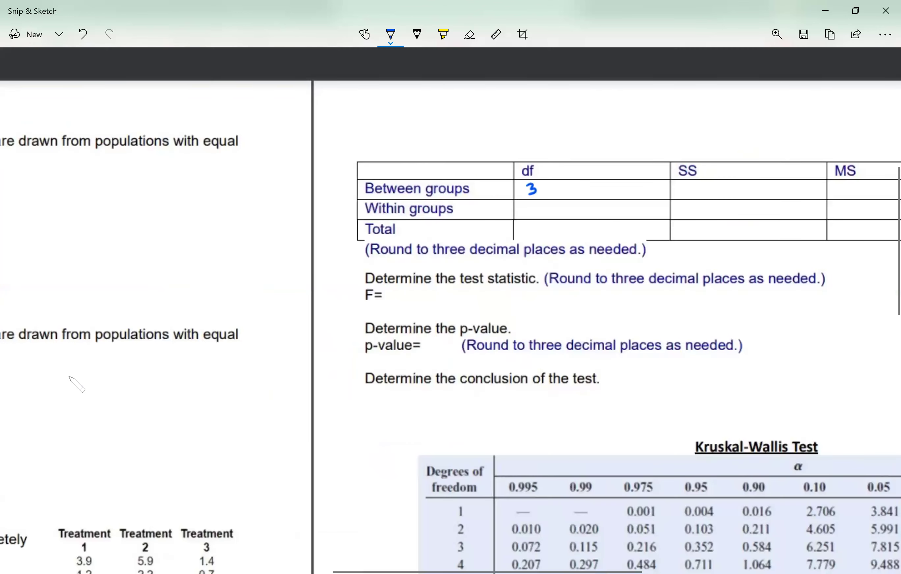
scroll(77, 385, down, 1)
scroll(77, 385, right, 3)
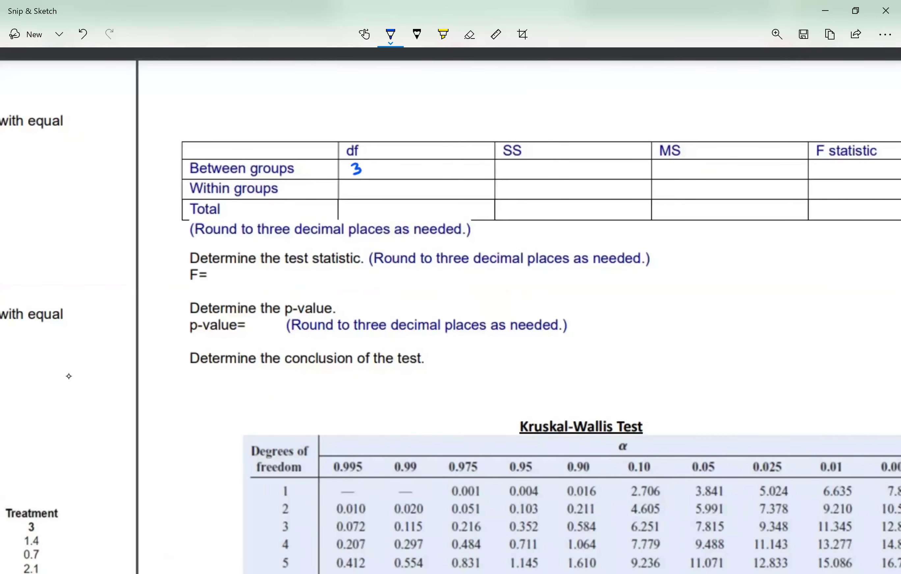
mouse_move(351, 185)
mouse_down()
mouse_move(352, 195)
mouse_move(366, 191)
mouse_move(358, 221)
mouse_move(375, 222)
mouse_up()
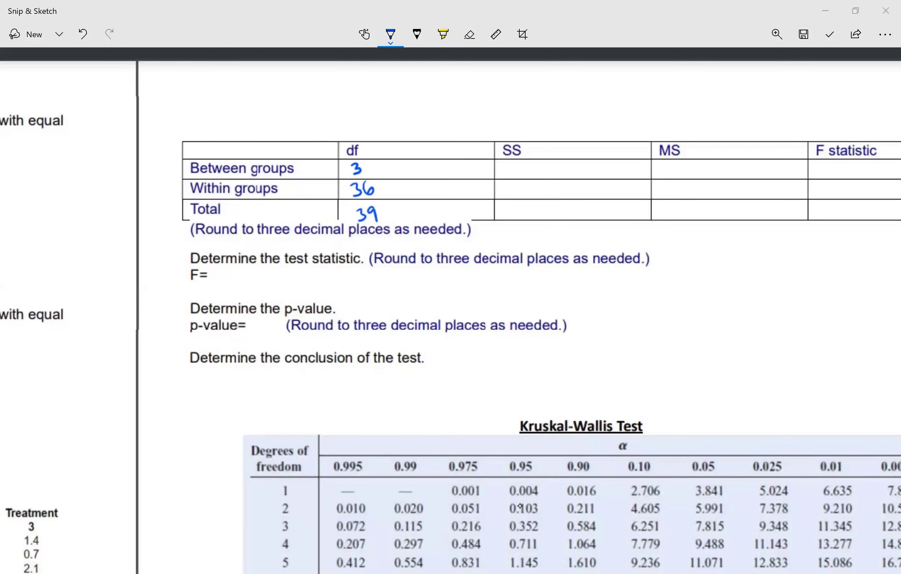
- Switch to Excel and calculate the grand mean in cell S35 with the AVERAGE function over D35, H35, L35 and P35
key(alt+Tab)
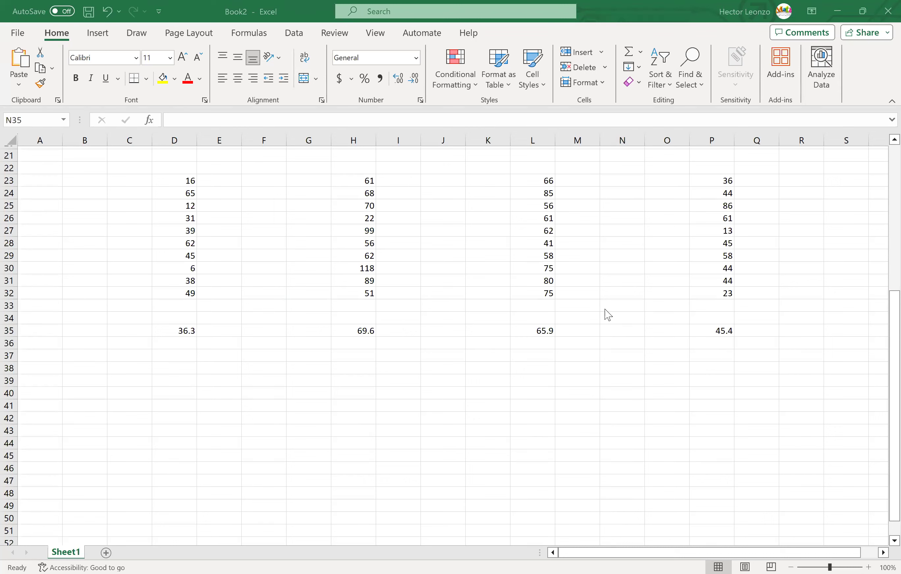
click(836, 335)
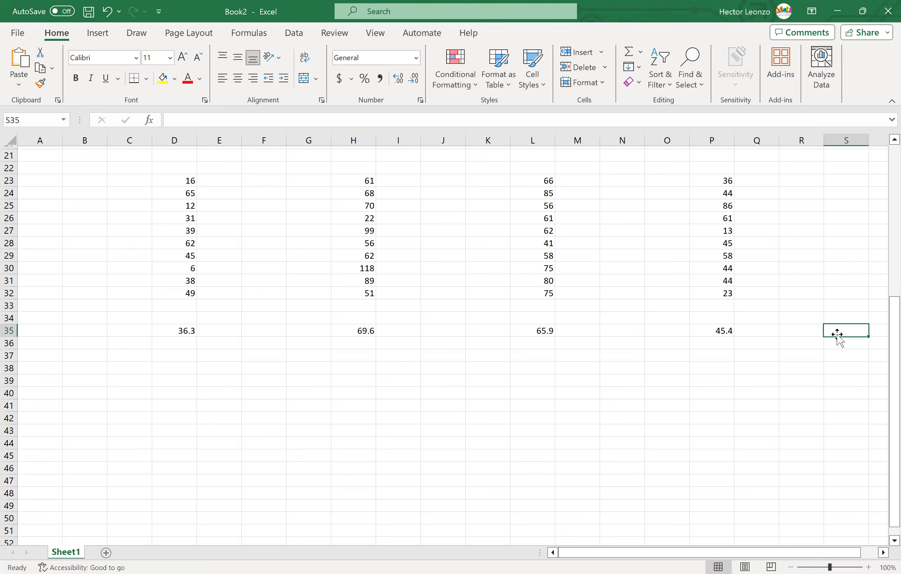
text(=)
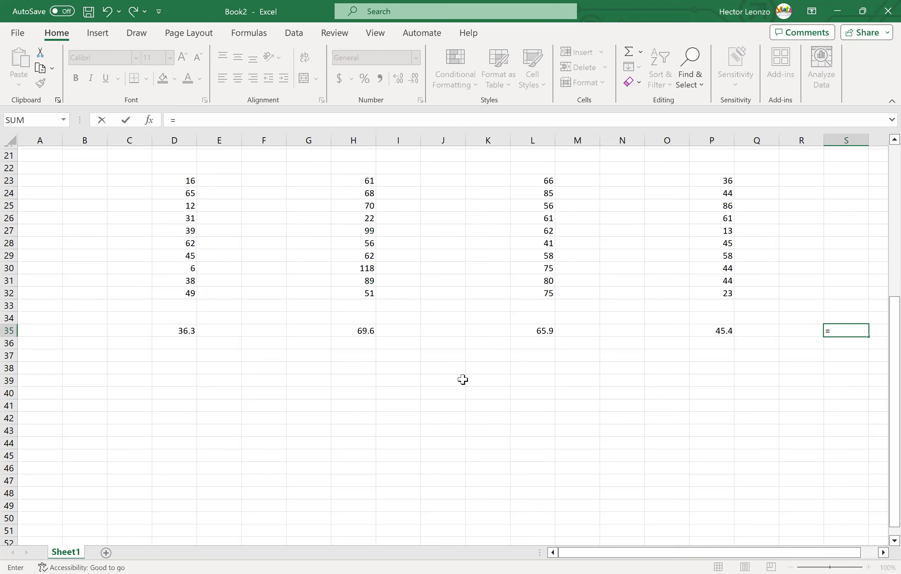
text(average)
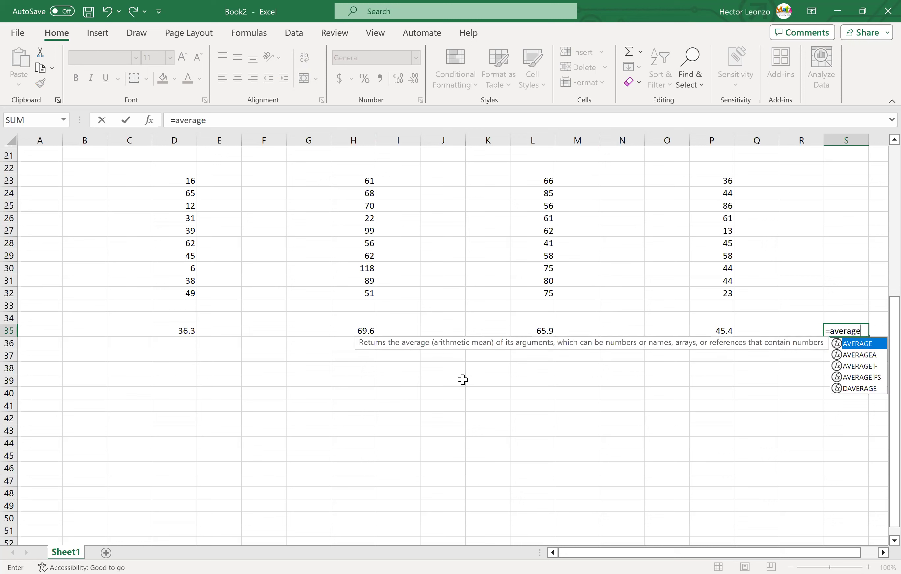
text(()
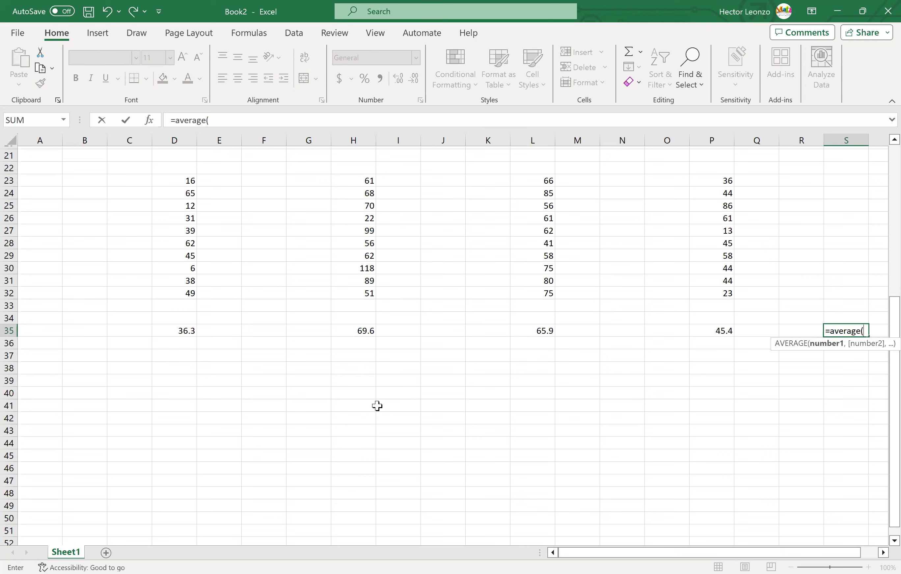
click(184, 330)
text(,)
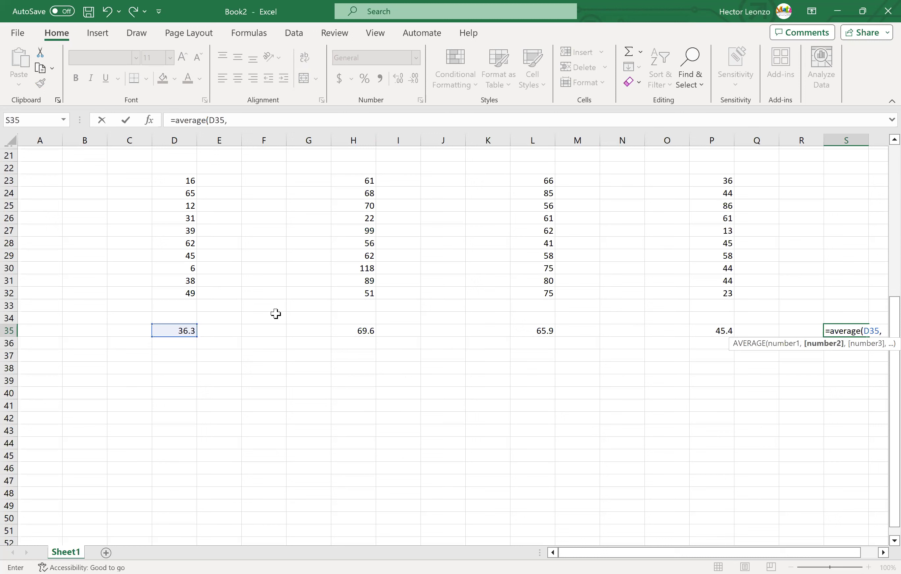
click(370, 334)
text(,)
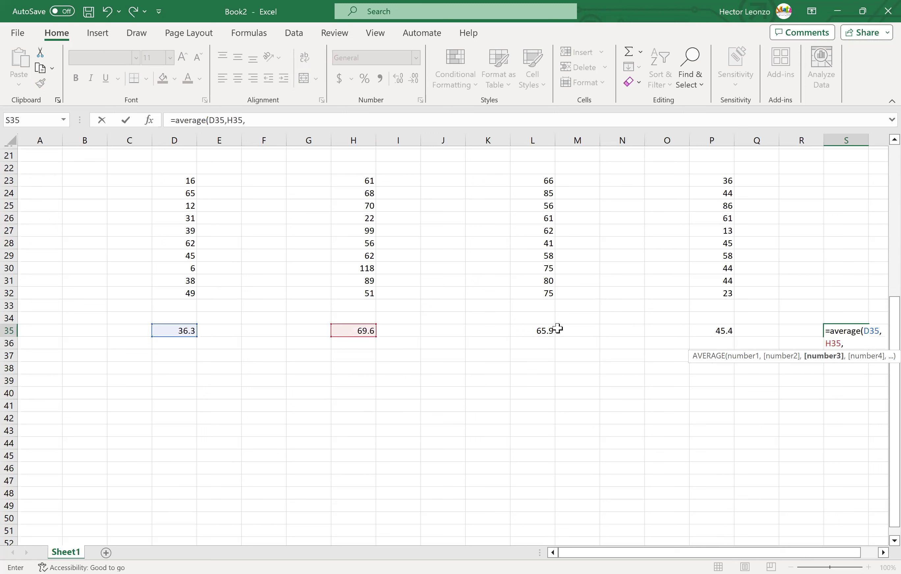
click(541, 331)
text(,)
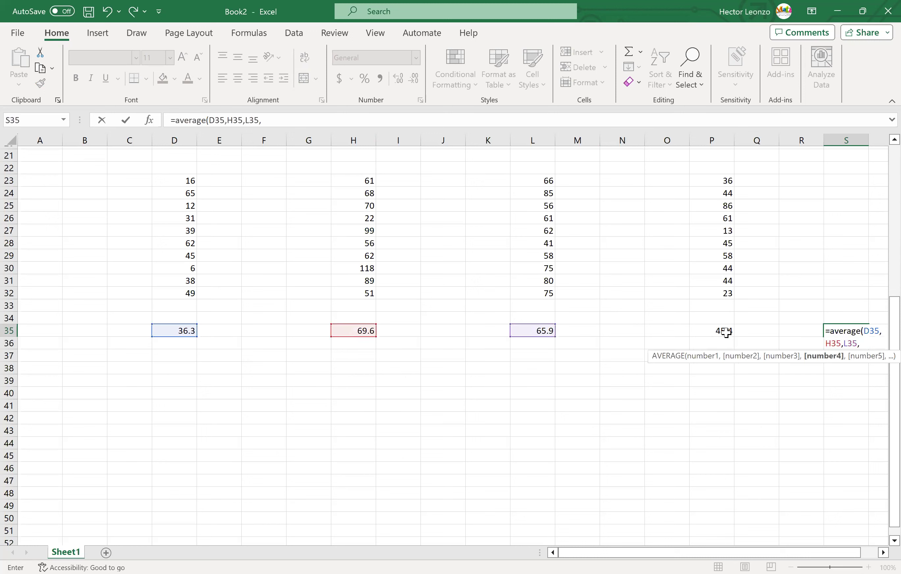
click(725, 332)
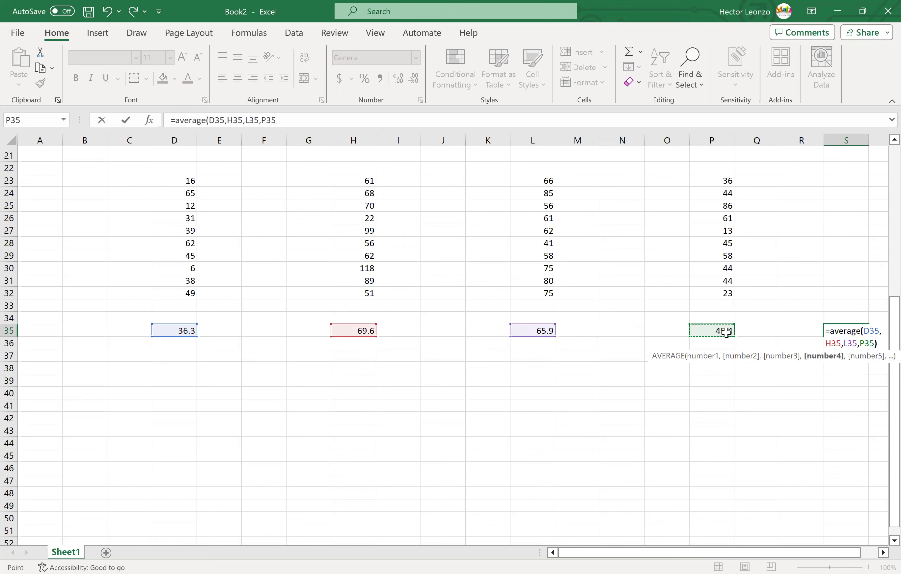
key(Return)
key(Up)
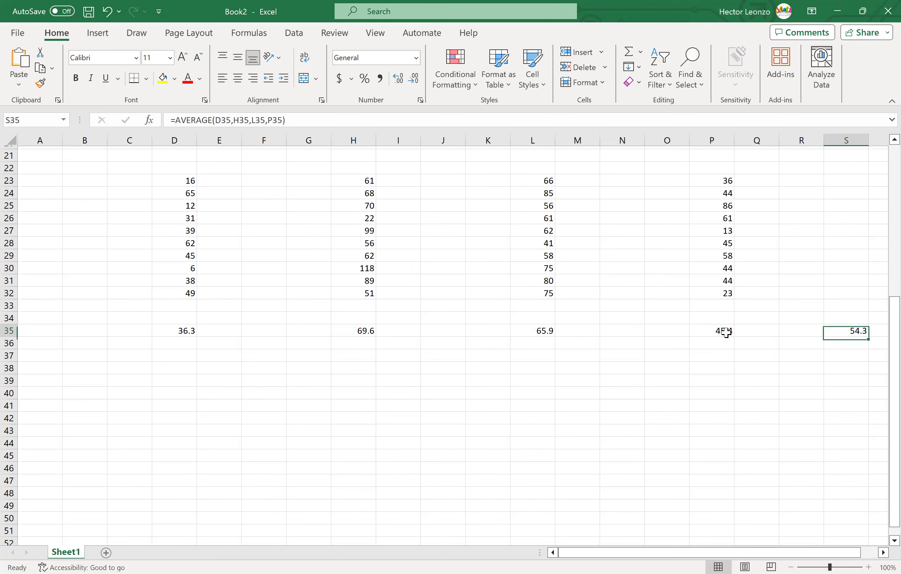
- Look across the means in row 35 and over the Continuous Verbal and Late Verbal data values
key(Right)
key(Left)
key(Left)
key(Left)
key(Left)
key(Left)
key(Left)
key(Left)
key(Left)
key(Left)
key(Left)
key(Left)
key(Left)
key(Left)
key(Left)
key(Left)
key(Left)
key(Left)
key(Left)
key(Left)
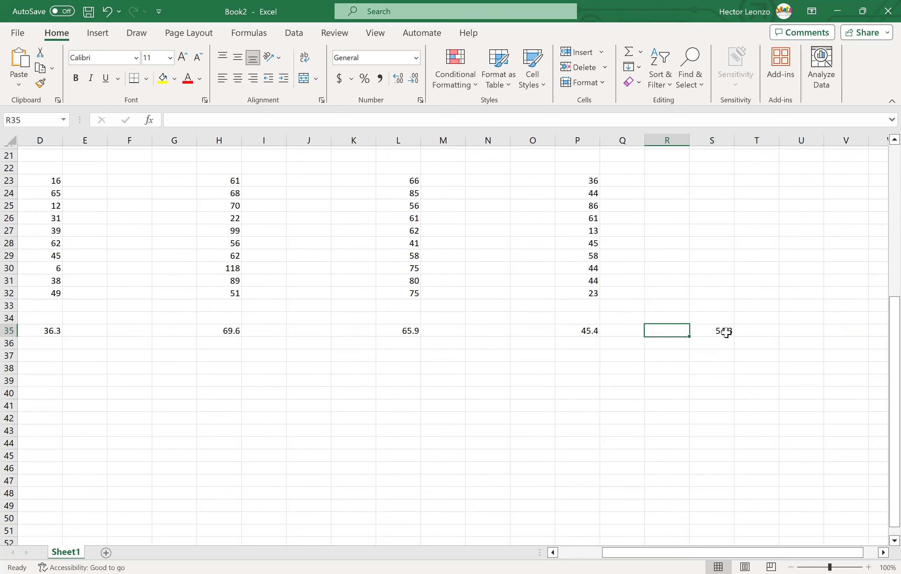
key(Right)
key(Right)
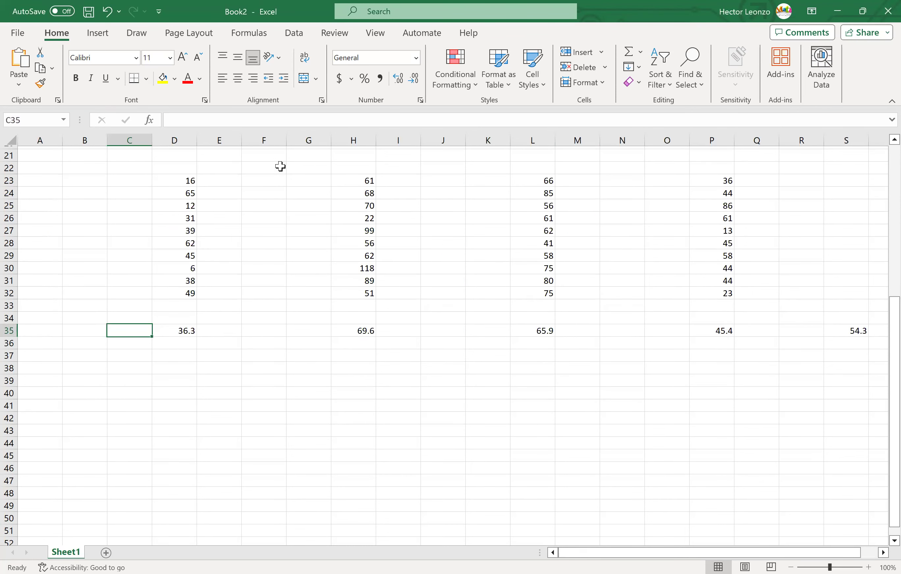
click(183, 178)
key(Down)
key(Down)
key(Down)
key(Down)
key(Down)
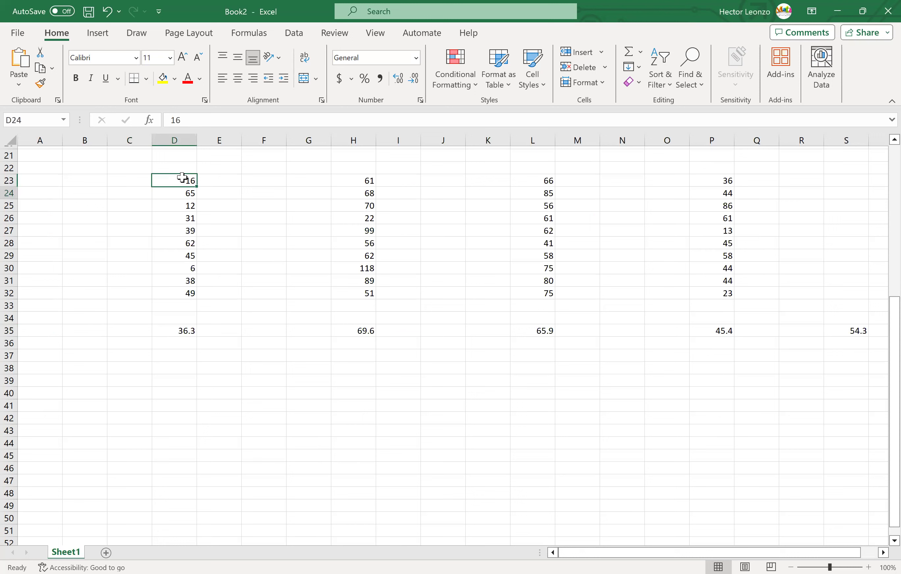
click(357, 180)
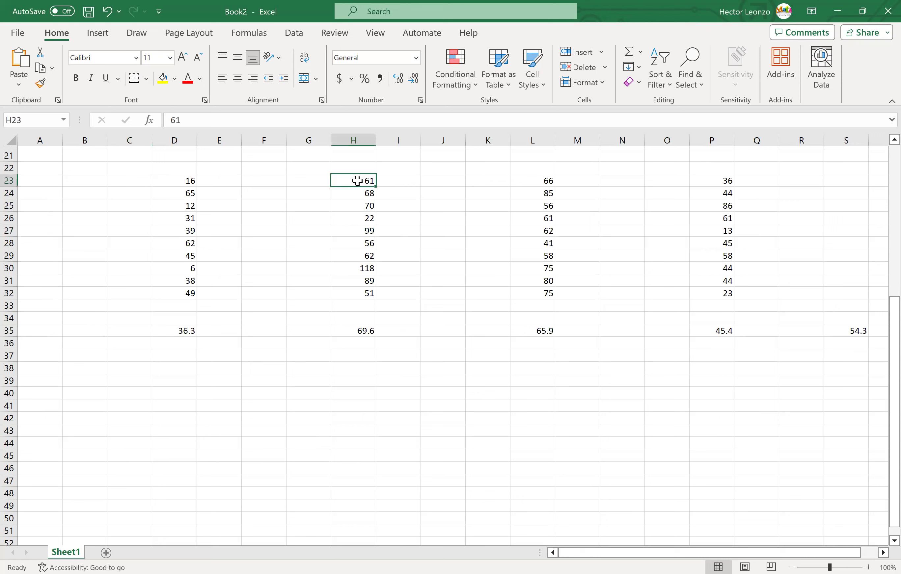
- Inspect which cells the grand mean formula in S35 refers to, leaving the formula as it is
double_click(852, 331)
double_click(852, 331)
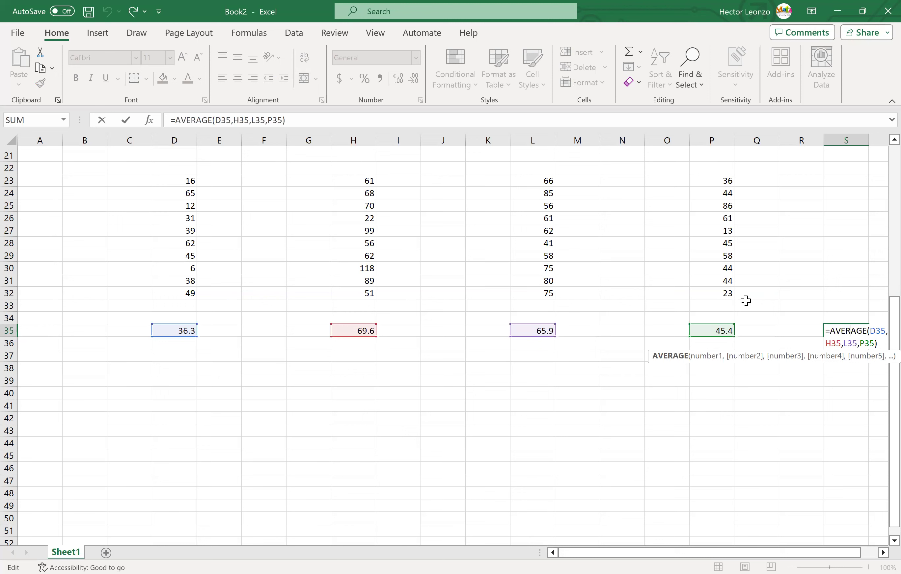
click(850, 334)
key(Return)
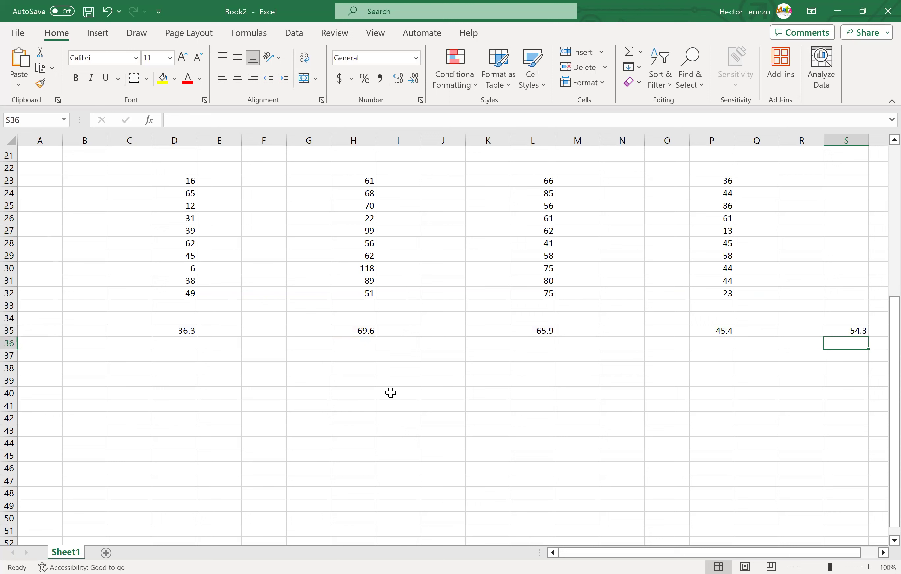
- Calculate the first group's first deviation in E23 with the formula =D23-D35
key(Left)
key(Left)
key(Left)
key(Left)
key(Left)
key(Left)
key(Left)
key(Left)
key(Left)
key(Left)
key(Left)
key(Left)
key(Left)
key(Left)
key(Left)
key(Left)
key(Left)
key(Left)
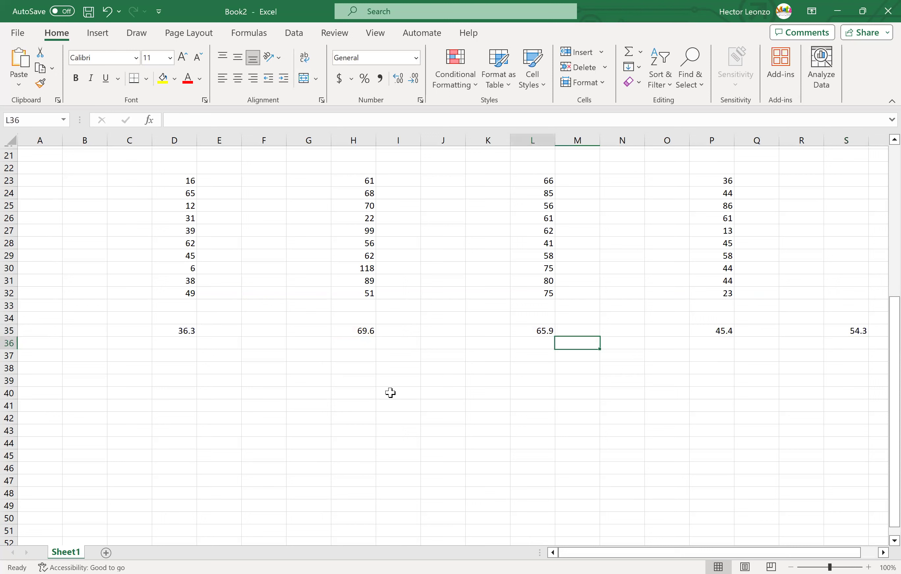
key(Right)
key(Right)
key(Right)
key(Up)
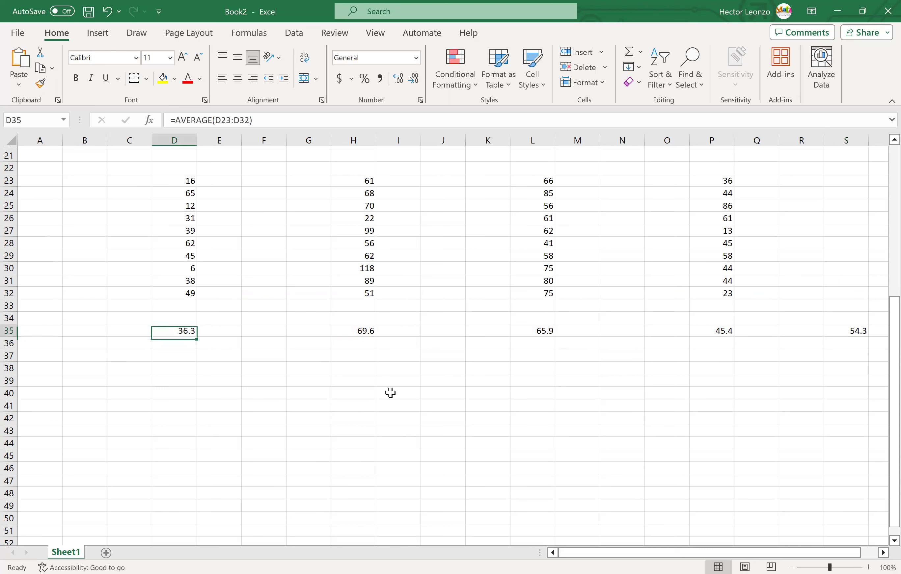
key(Right)
key(Up)
key(Up)
key(Up)
key(Up)
key(Up)
key(Up)
key(Up)
key(Up)
key(Up)
key(Up)
key(Up)
key(Up)
text(=)
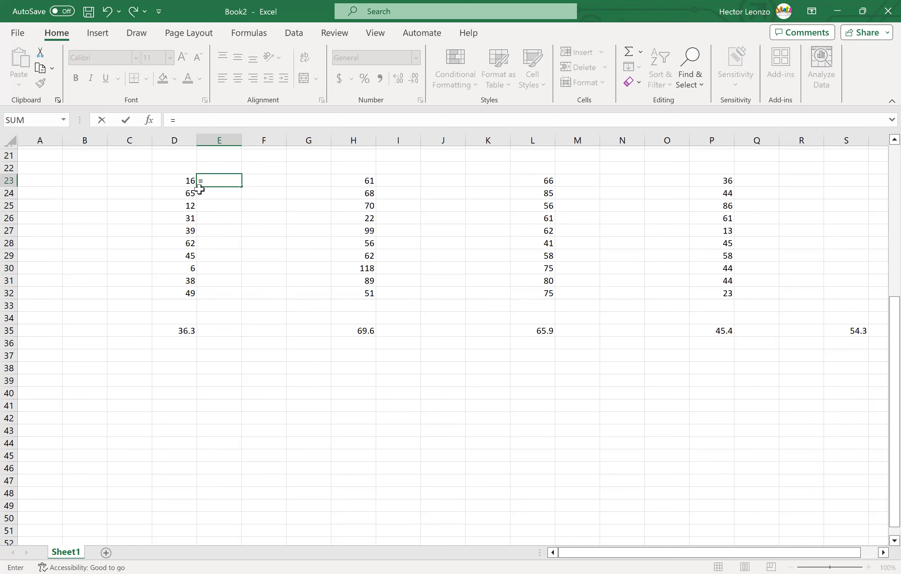
click(183, 181)
text(-)
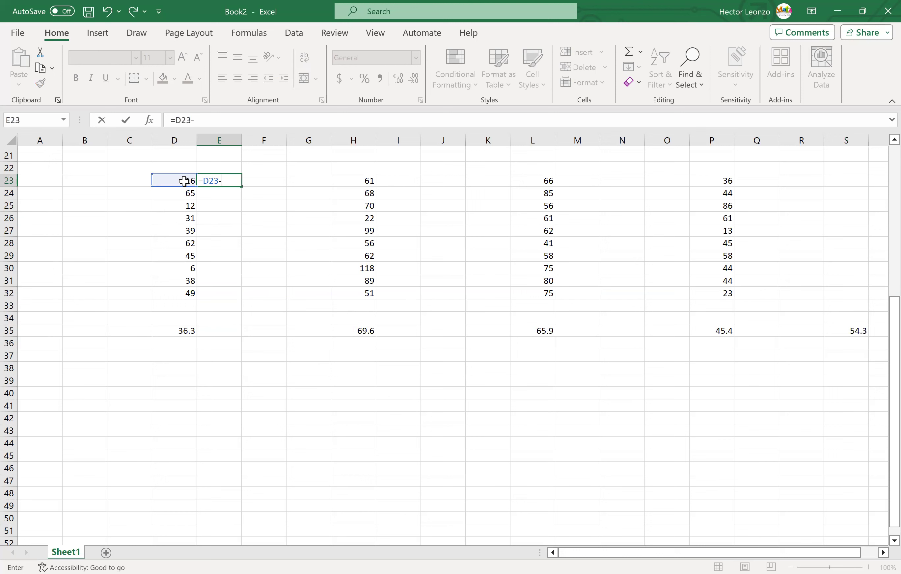
click(186, 331)
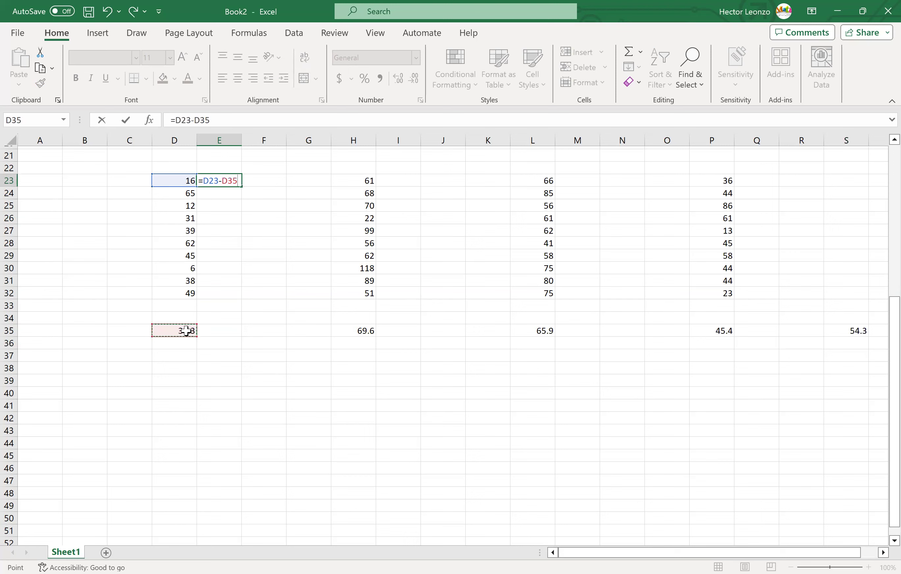
key(Return)
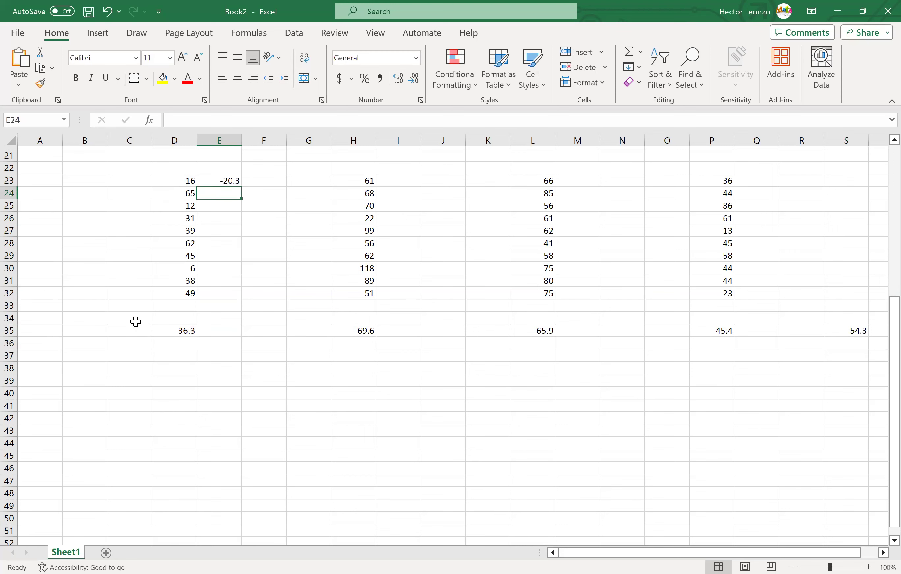
- Lock the mean's row in E23 so the formula reads =D23-D$35, and fill it down to E32
click(225, 180)
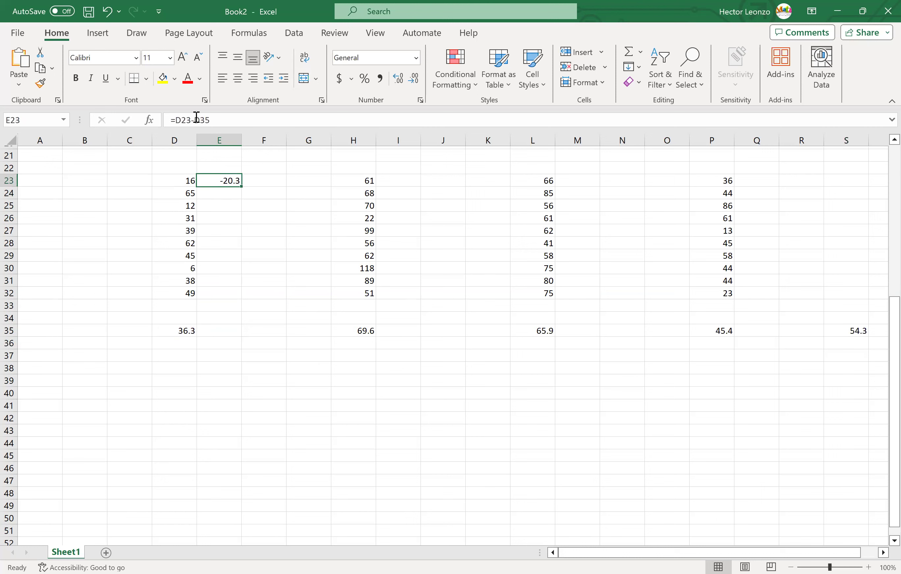
key(F2)
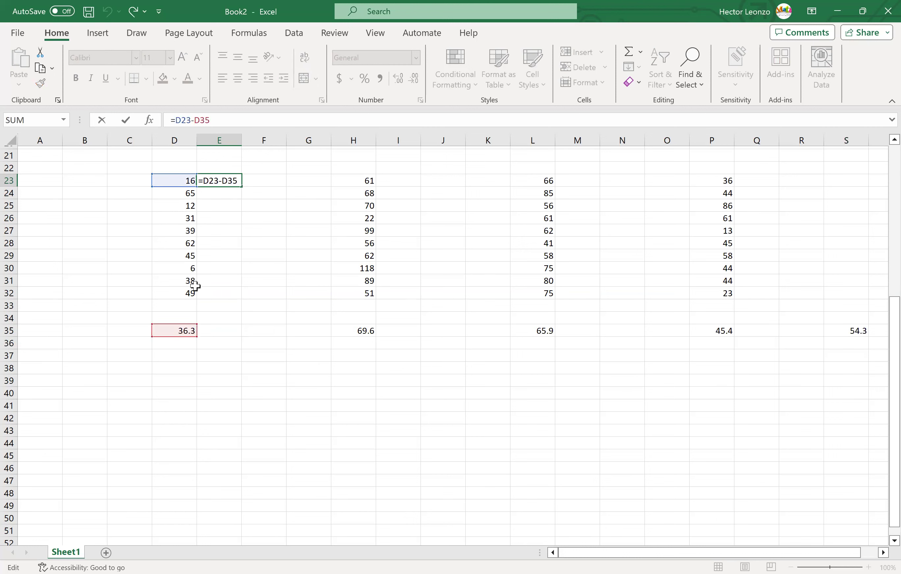
key(Right)
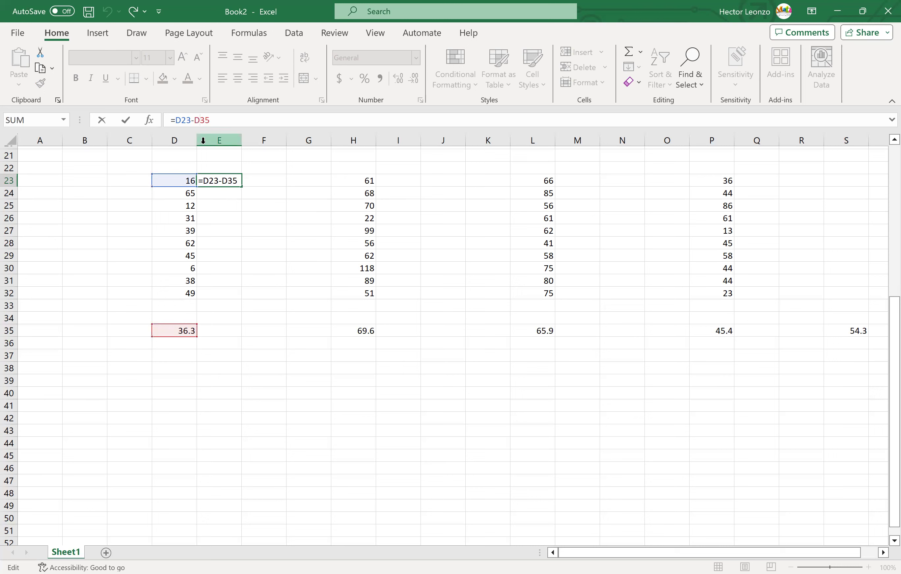
text($)
key(Return)
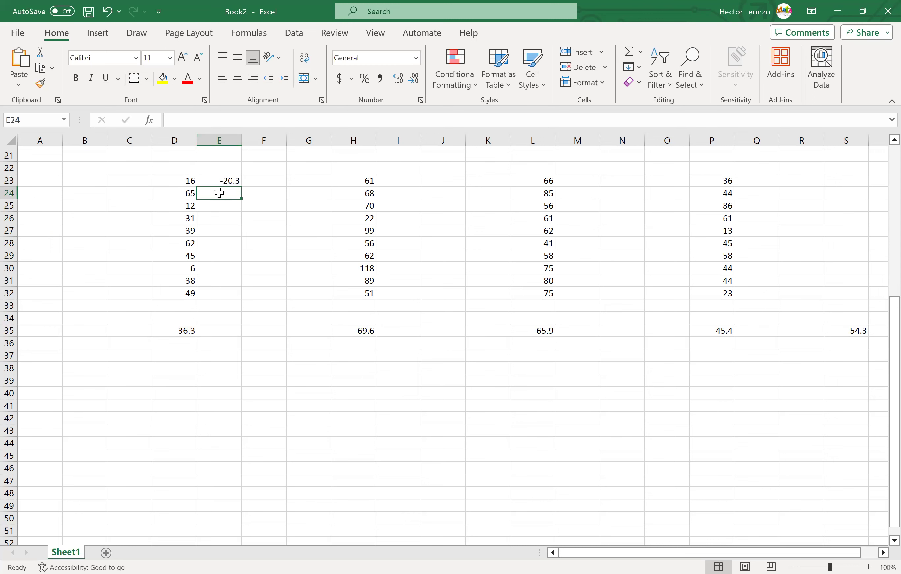
click(232, 179)
drag(241, 187, 246, 297)
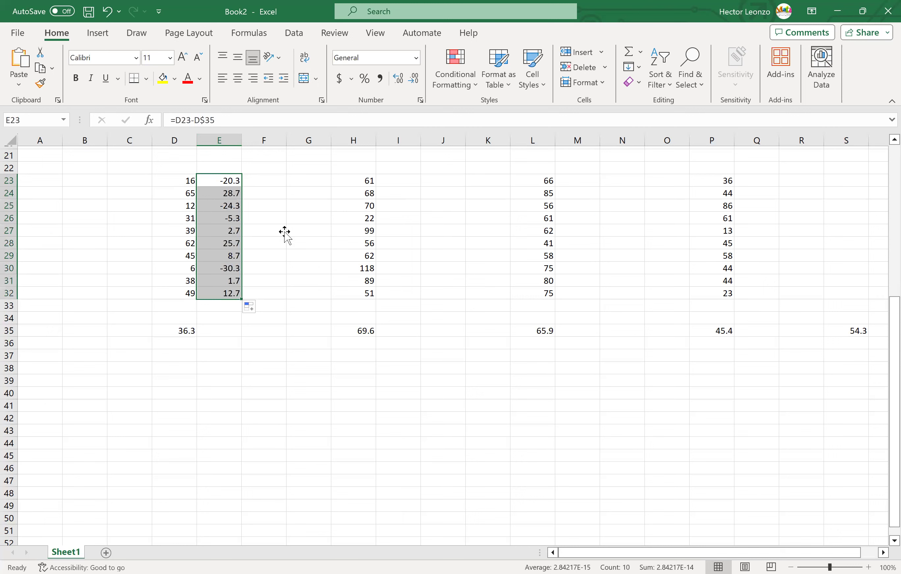
- Inspect which cells the deviation formula in E27 refers to, leaving the formula as it is
click(285, 232)
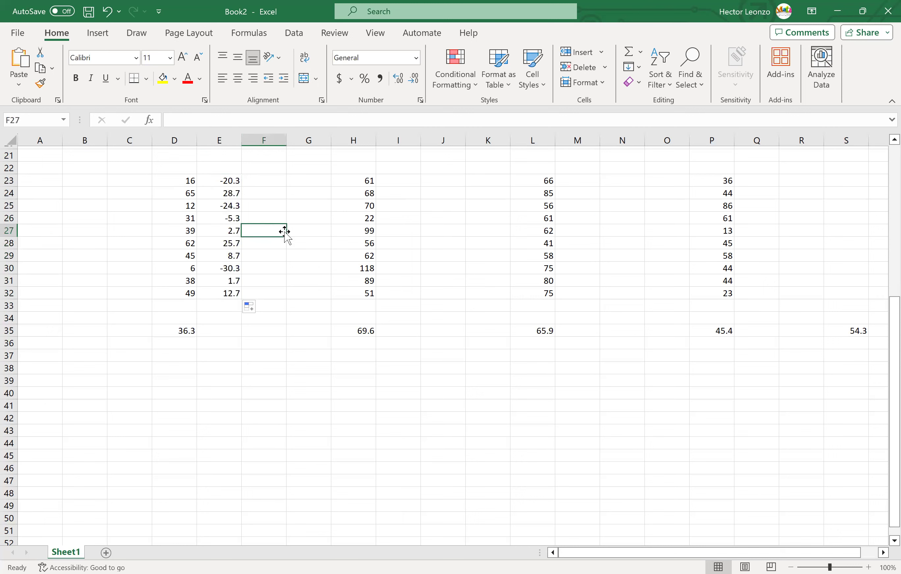
click(226, 233)
double_click(226, 232)
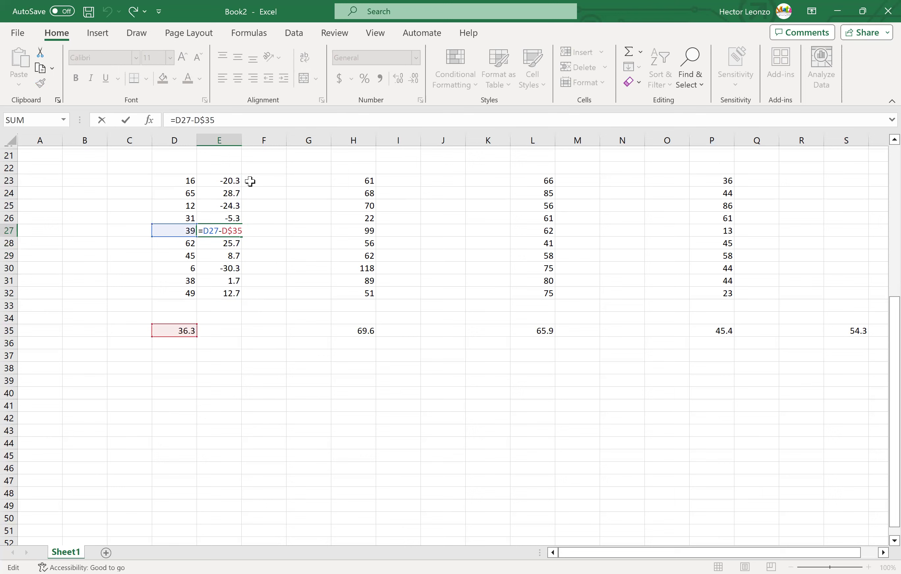
key(Return)
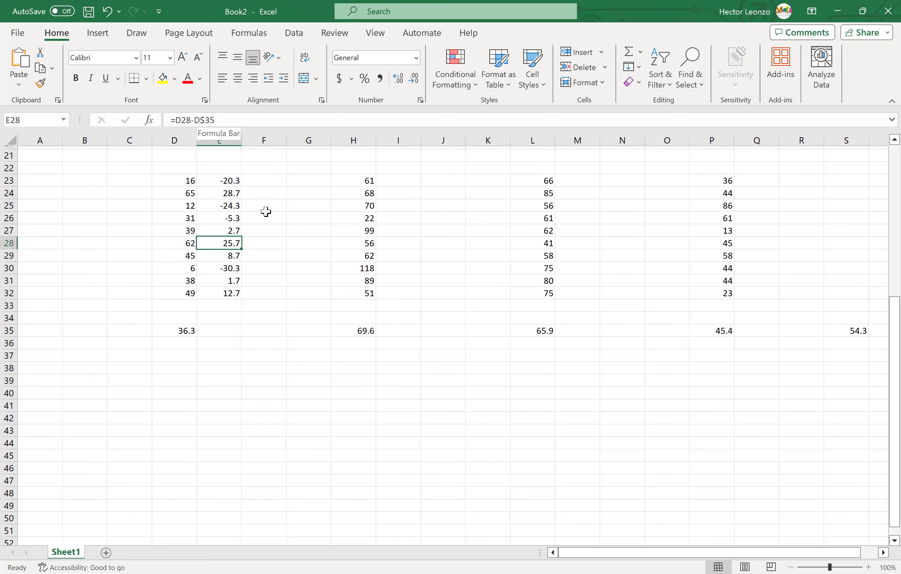
- Calculate the second group's deviations by entering =H23-H$35 in I23 and filling it down to I32
click(402, 180)
text(=)
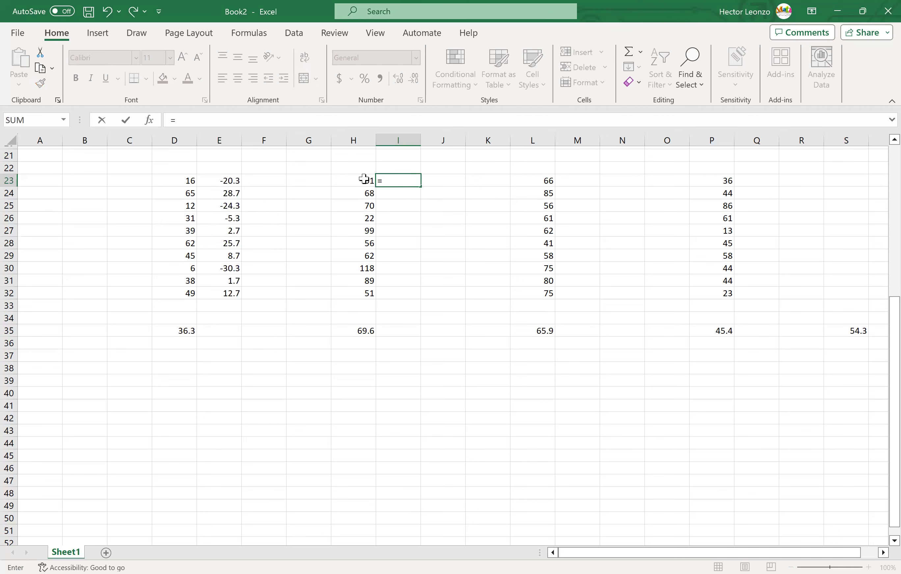
click(364, 179)
text(-)
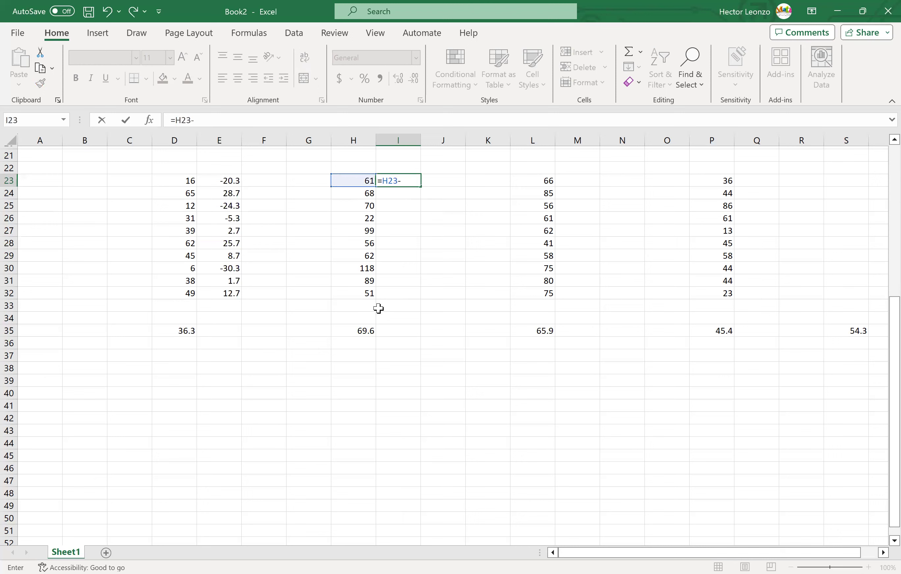
click(364, 332)
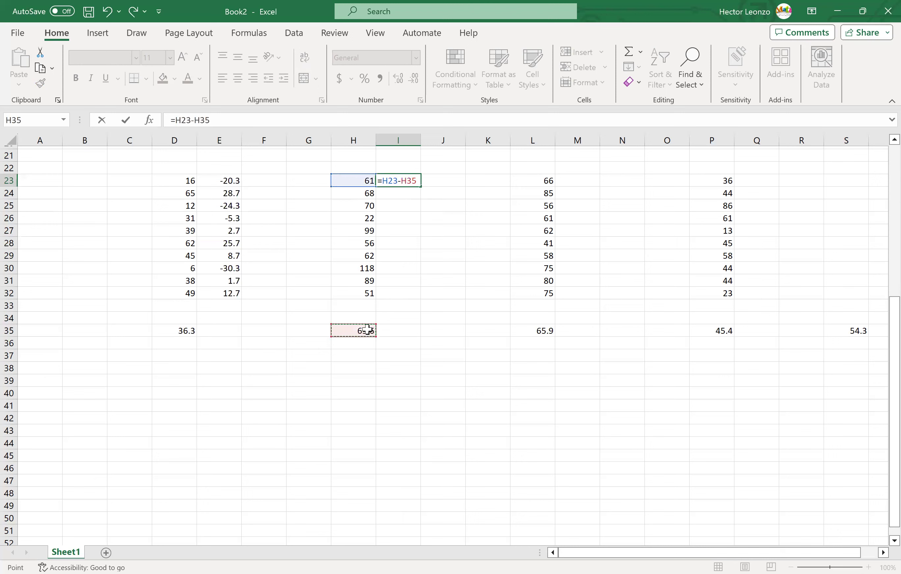
click(407, 180)
text($)
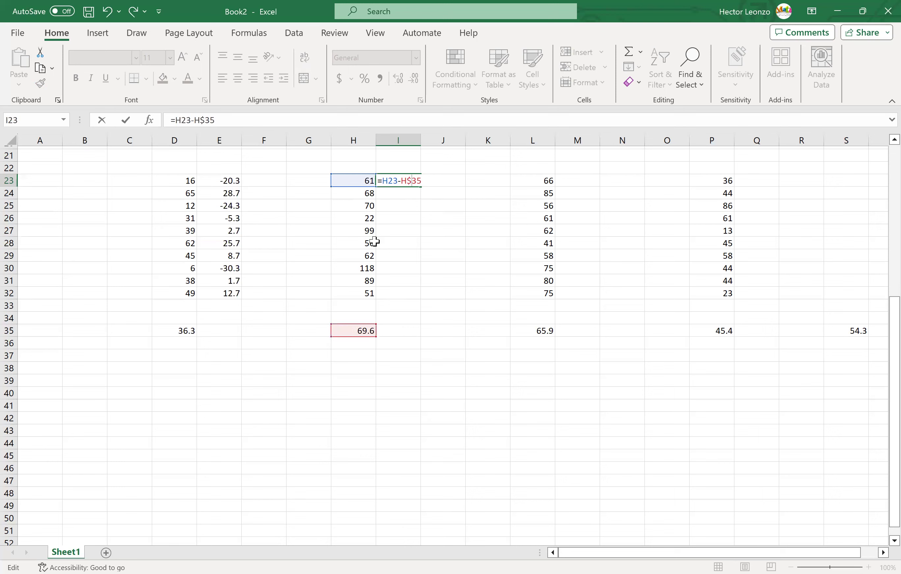
key(Return)
click(410, 182)
drag(420, 186, 410, 295)
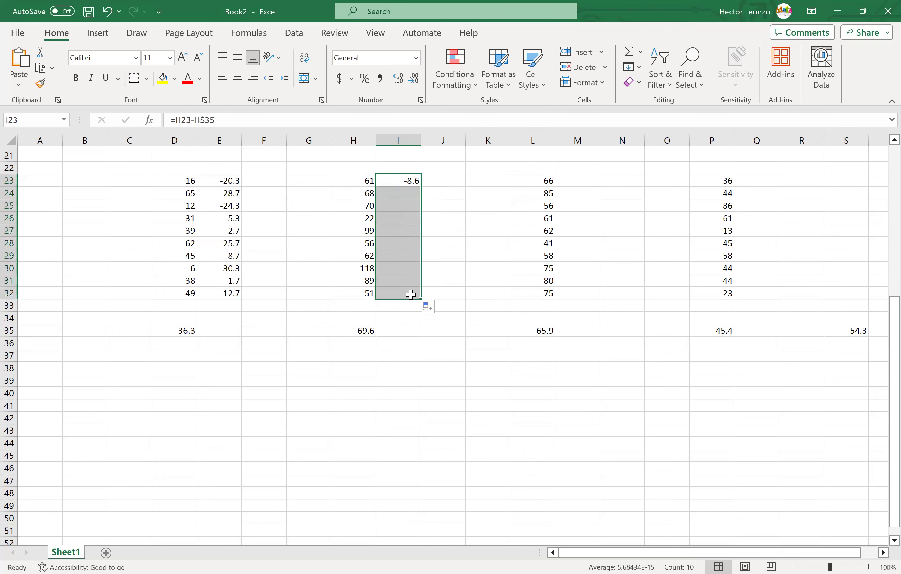
- Calculate the third group's first deviation in M23 with the formula =L23-L35
click(582, 185)
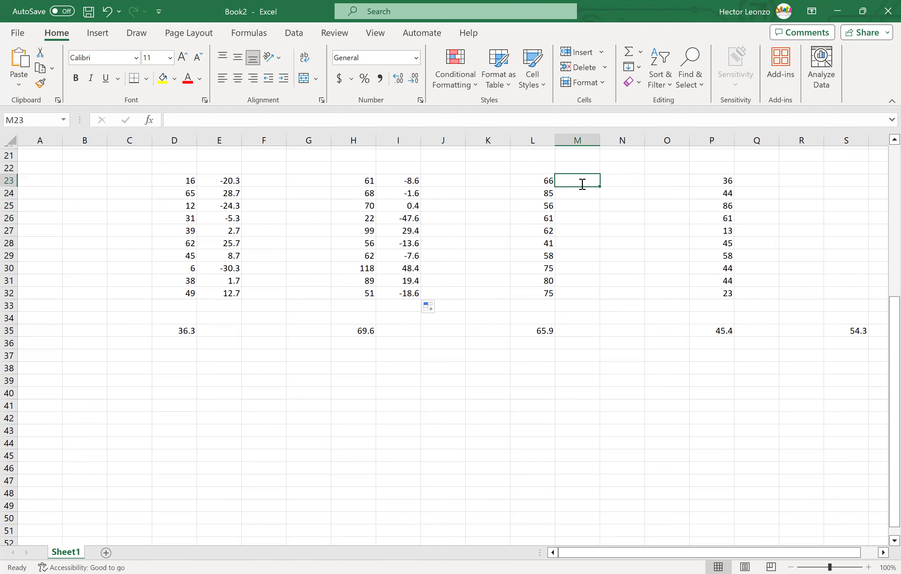
text(=)
click(540, 180)
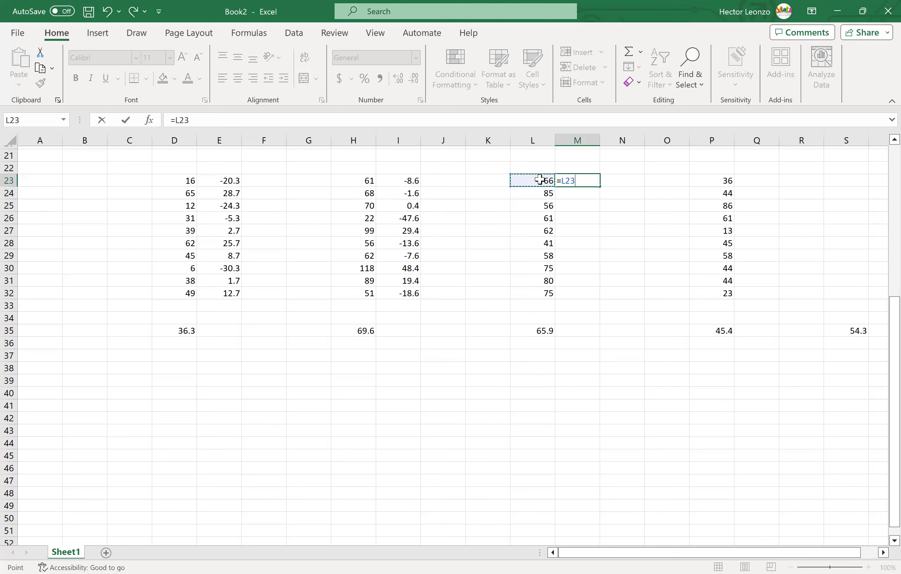
text(-)
click(539, 330)
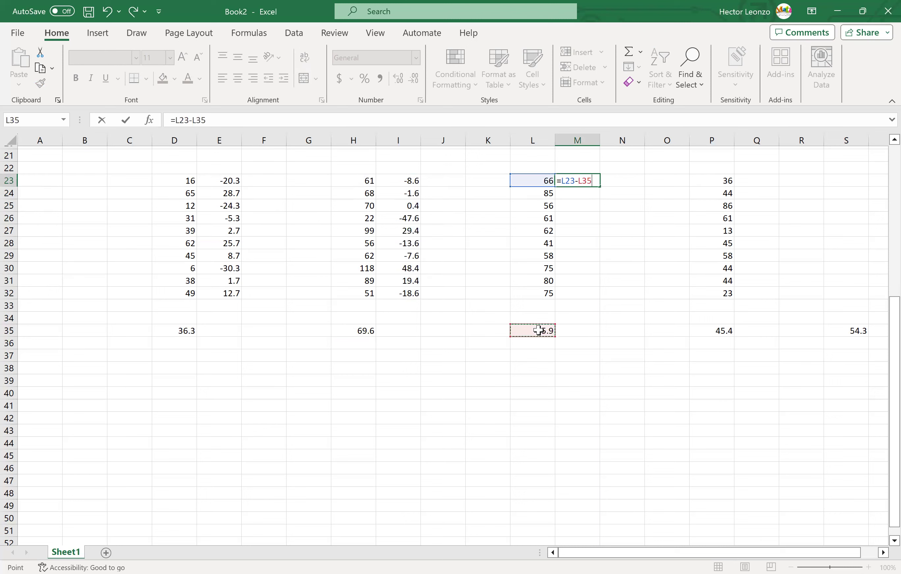
key(Return)
- Lock the mean's row in M23 so the formula reads =L23-L$35, and fill it down to M32
click(590, 179)
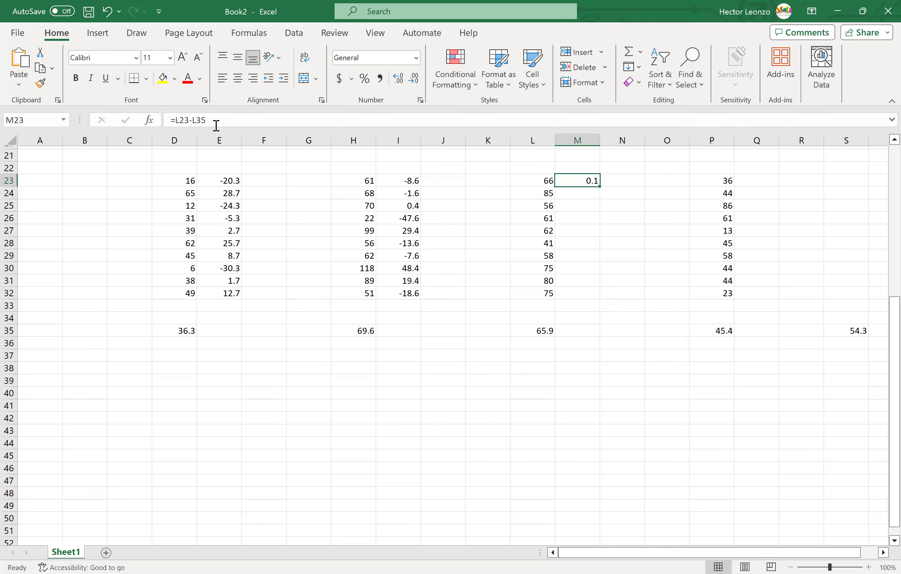
click(196, 120)
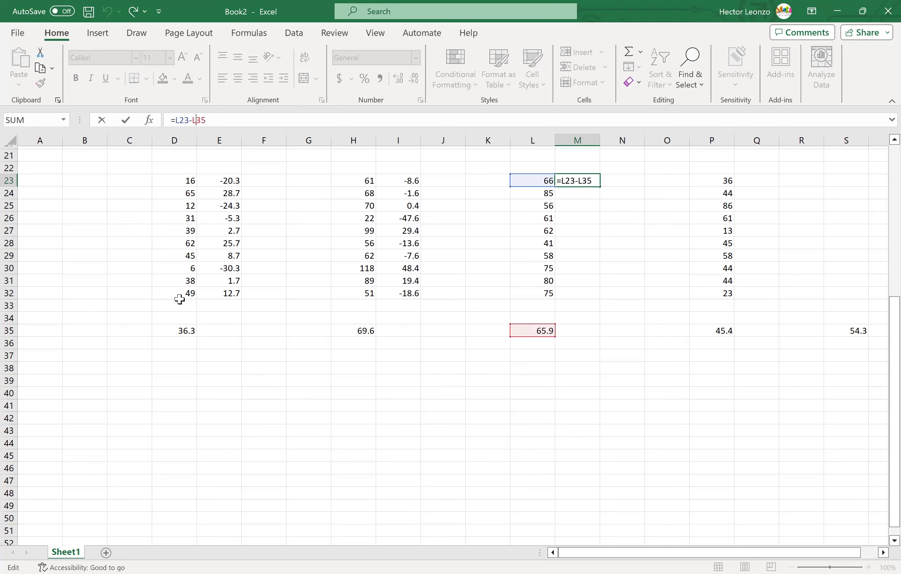
text($)
key(Return)
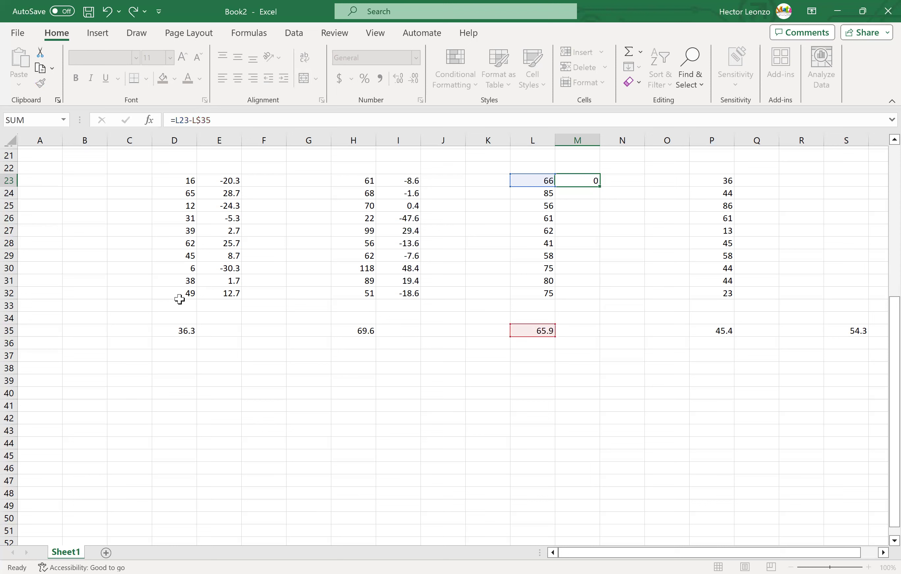
click(590, 181)
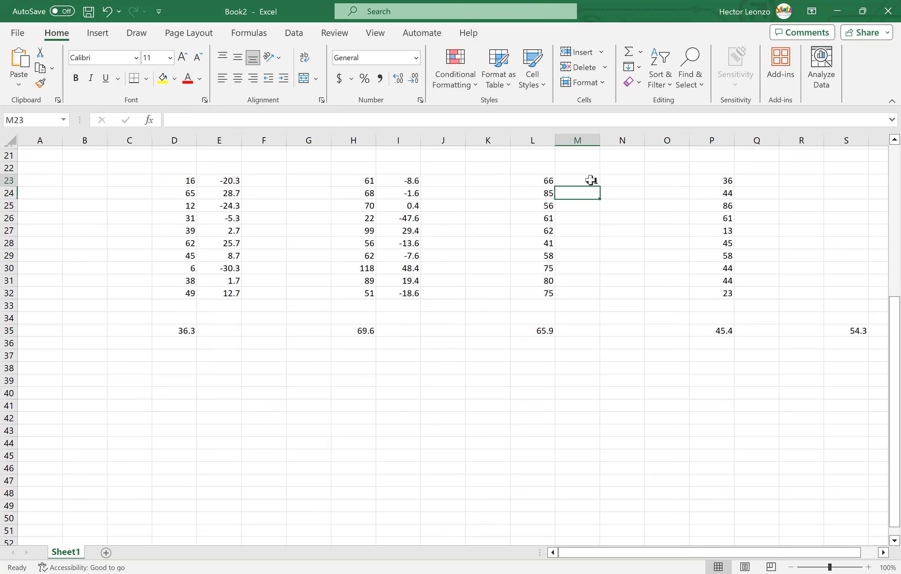
drag(599, 186, 591, 294)
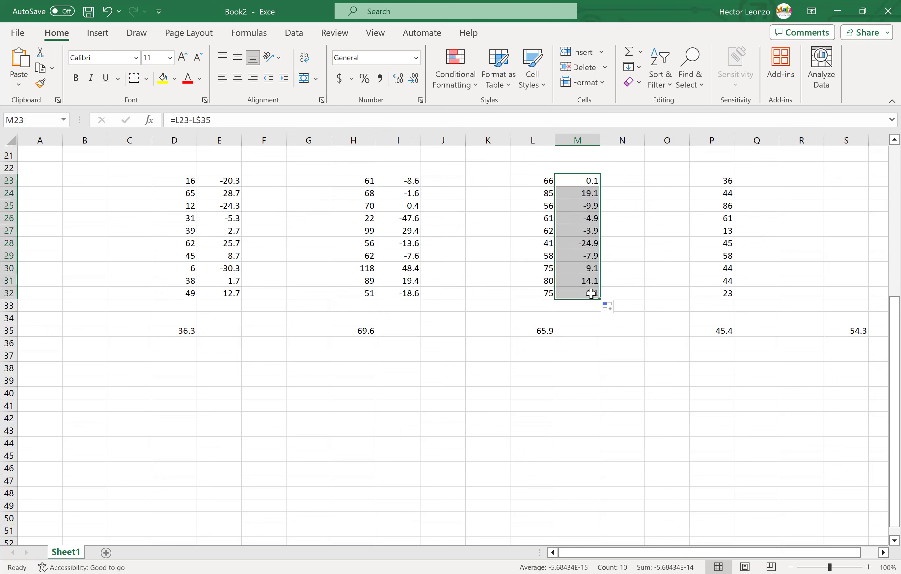
- Calculate the fourth group's deviations by entering =P23-P$35 in Q23 and filling it down to Q32
click(758, 181)
text(=)
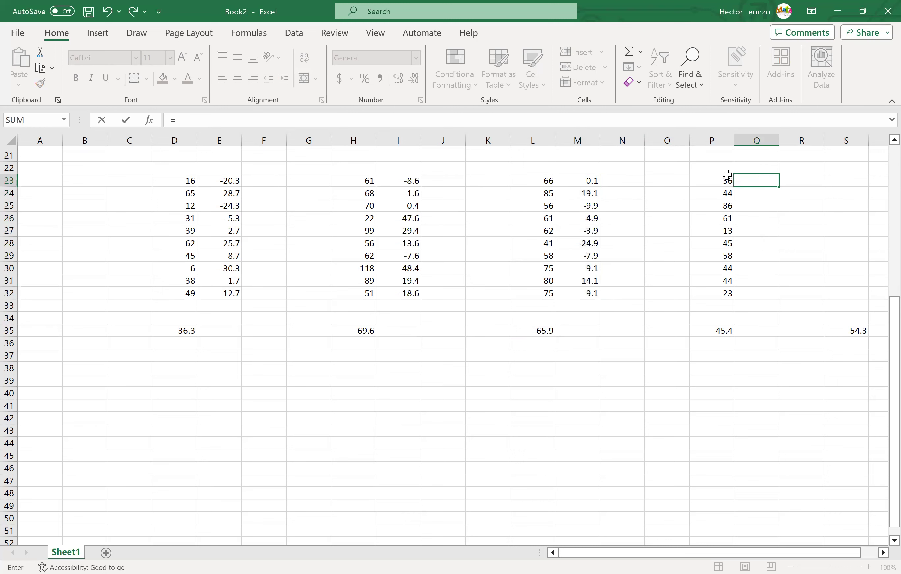
click(721, 181)
text(-)
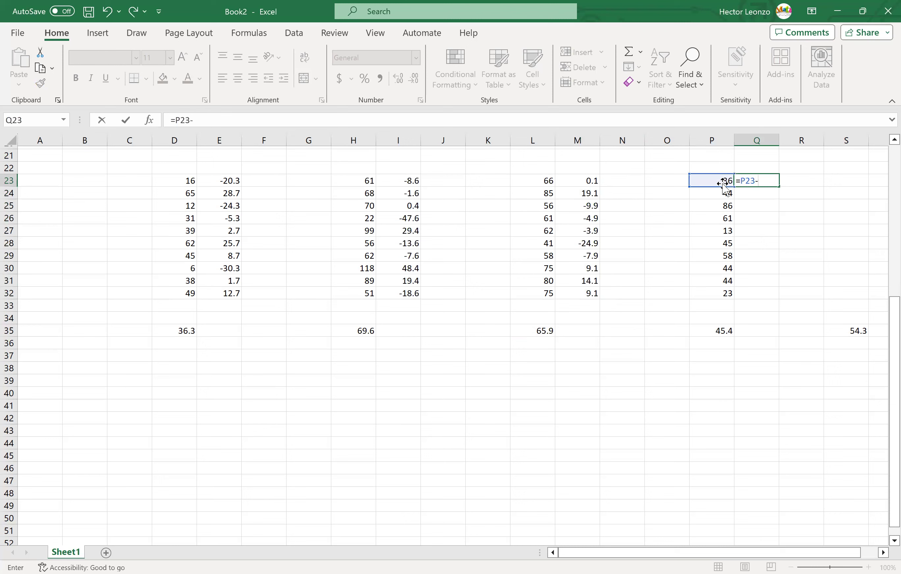
click(721, 331)
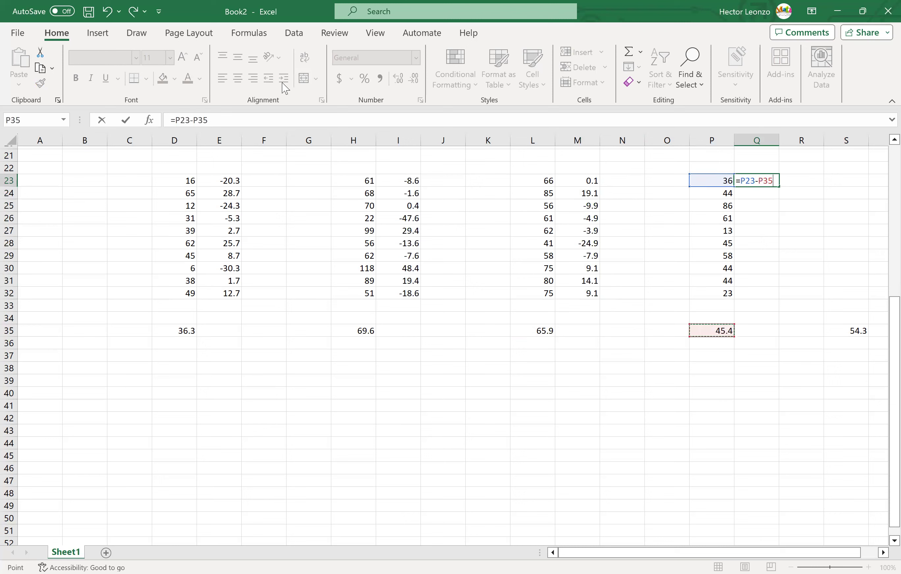
click(200, 120)
text($)
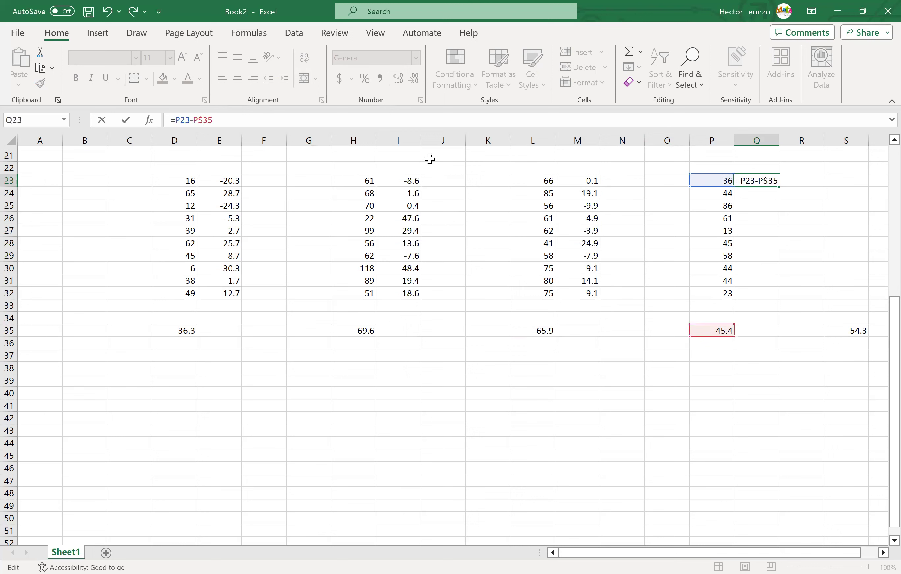
key(Return)
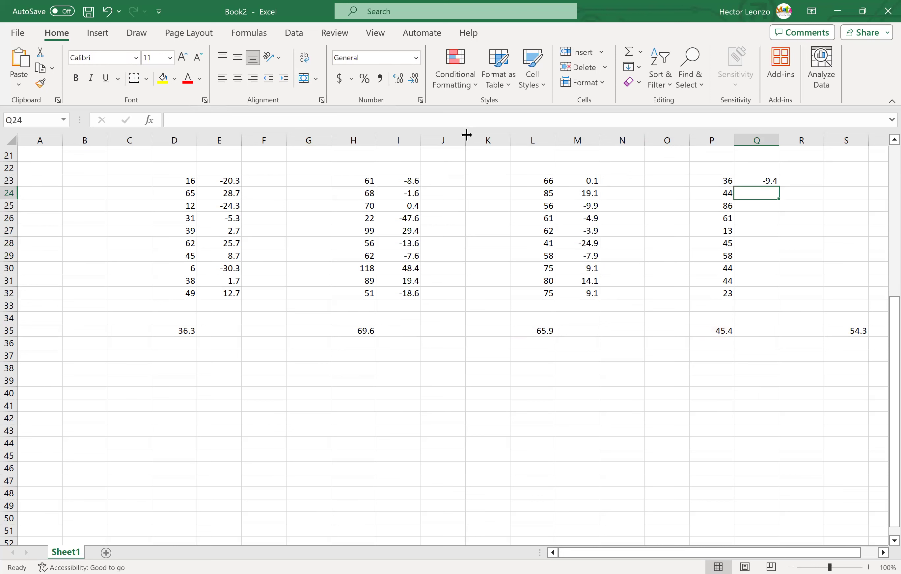
click(774, 181)
drag(778, 195, 772, 299)
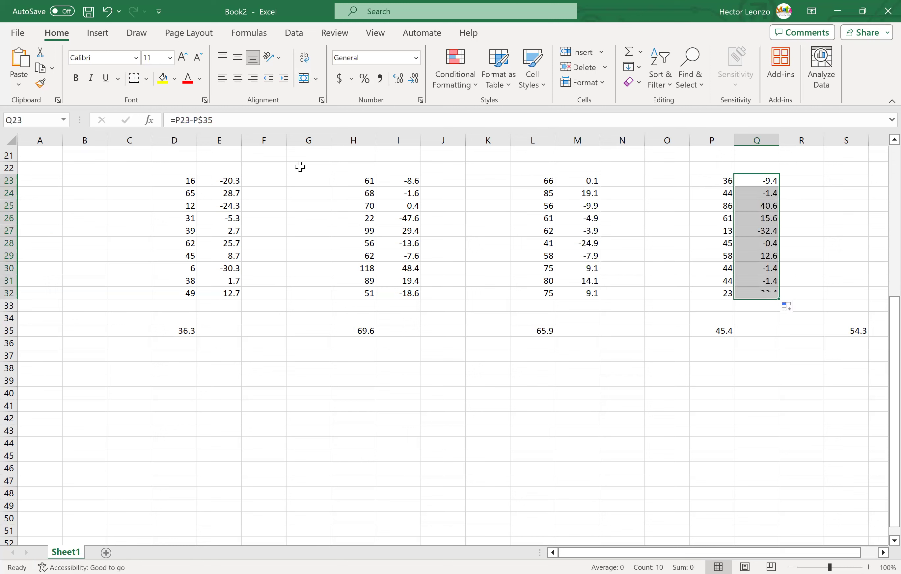
- Square the first group's deviations by entering =E23*E23 in F23 and filling it down to F32
click(269, 179)
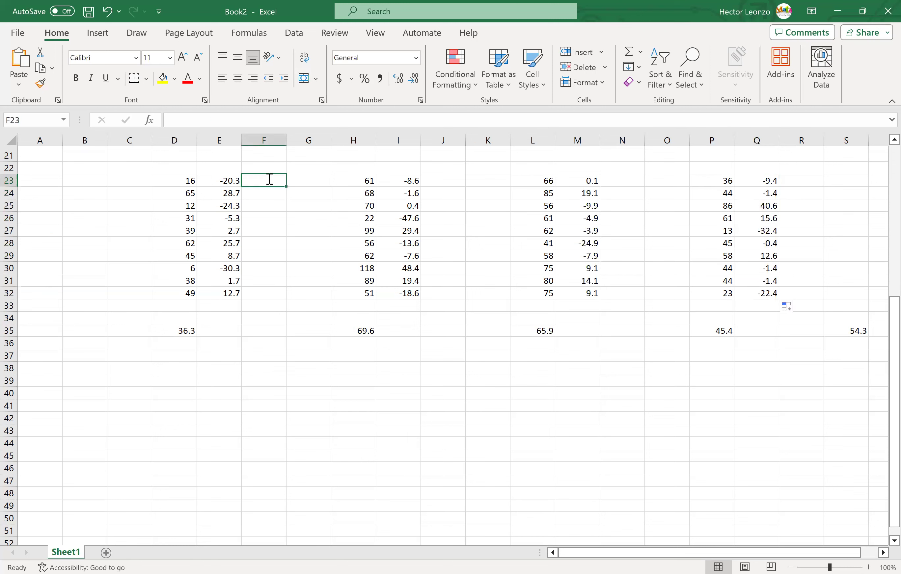
text(=)
click(229, 181)
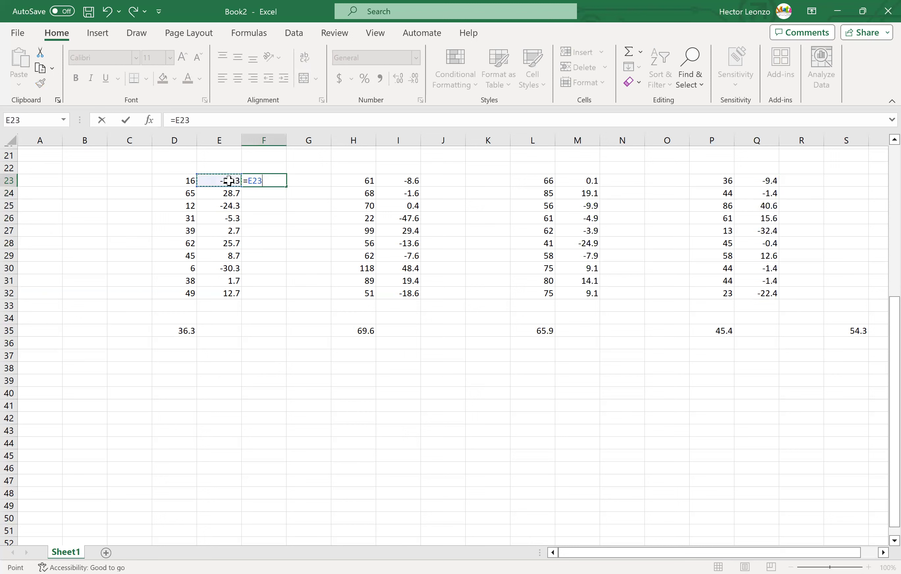
text(*)
click(226, 182)
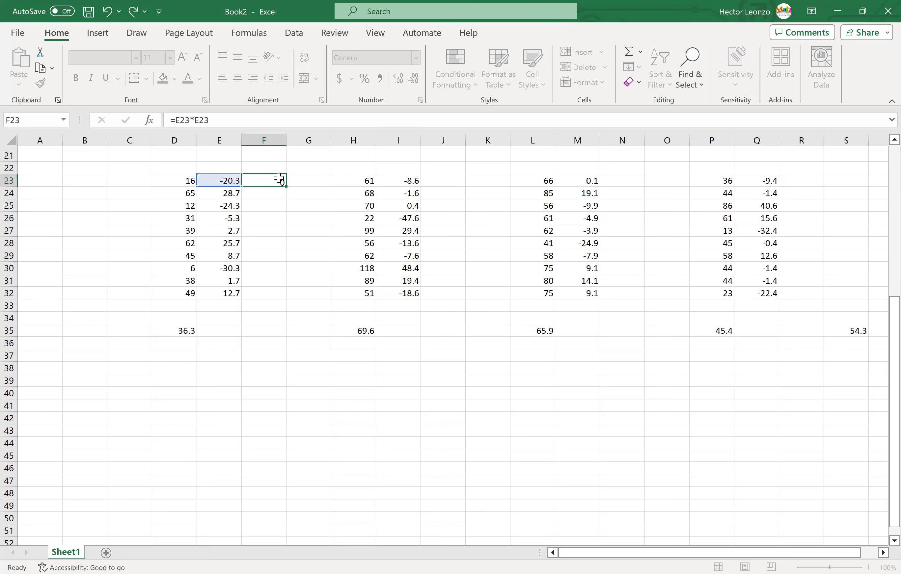
key(Return)
key(Up)
drag(287, 186, 273, 295)
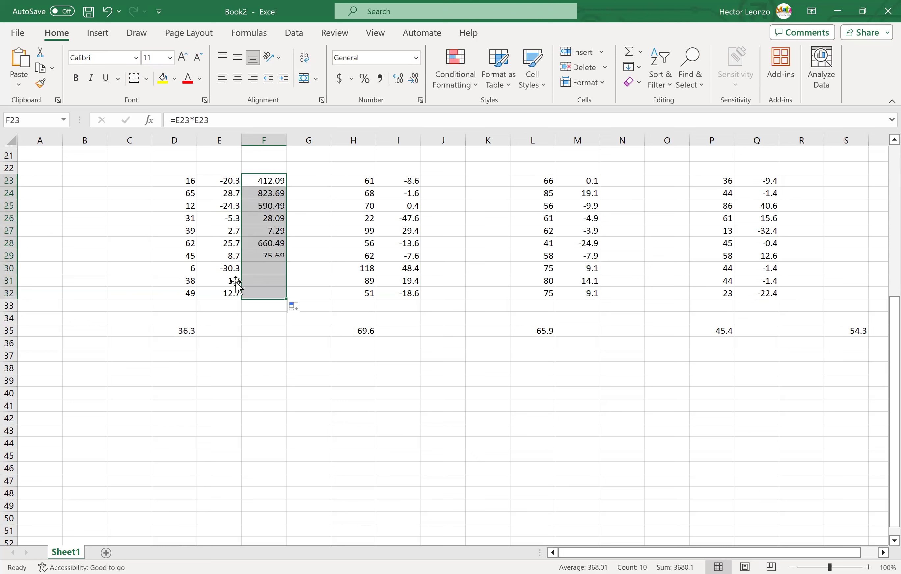
- Square the second group's deviations by entering =I23*I23 in J23 and filling it down to J32
click(433, 182)
text(=)
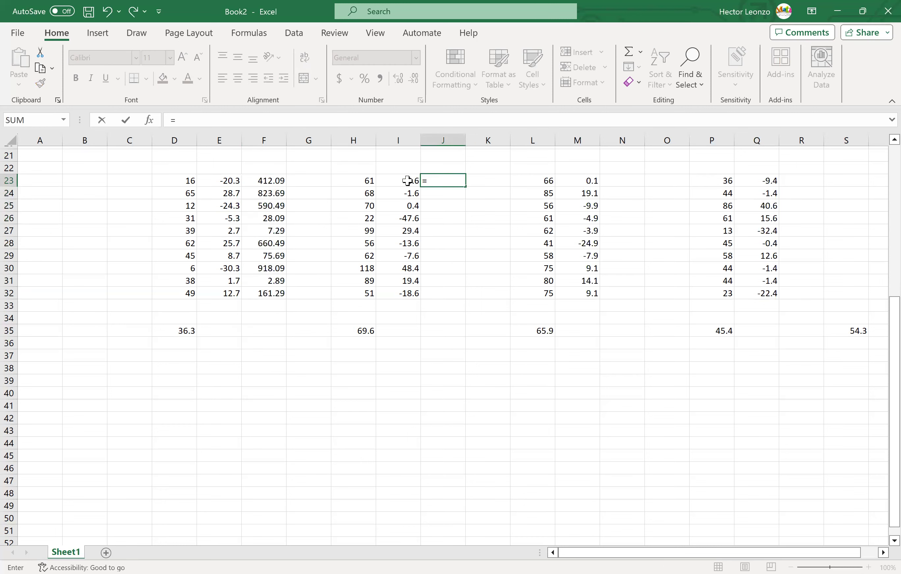
click(407, 181)
text(*)
click(408, 180)
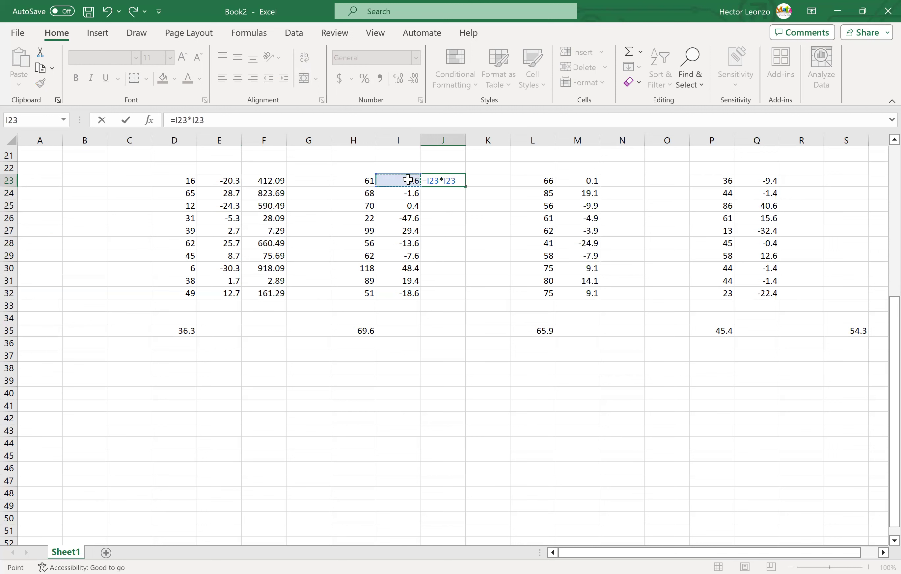
key(Return)
click(465, 185)
drag(466, 187, 465, 295)
- Square the third group's deviations by entering =M23*M23 in N23 and filling it down to N32
click(624, 183)
text(=)
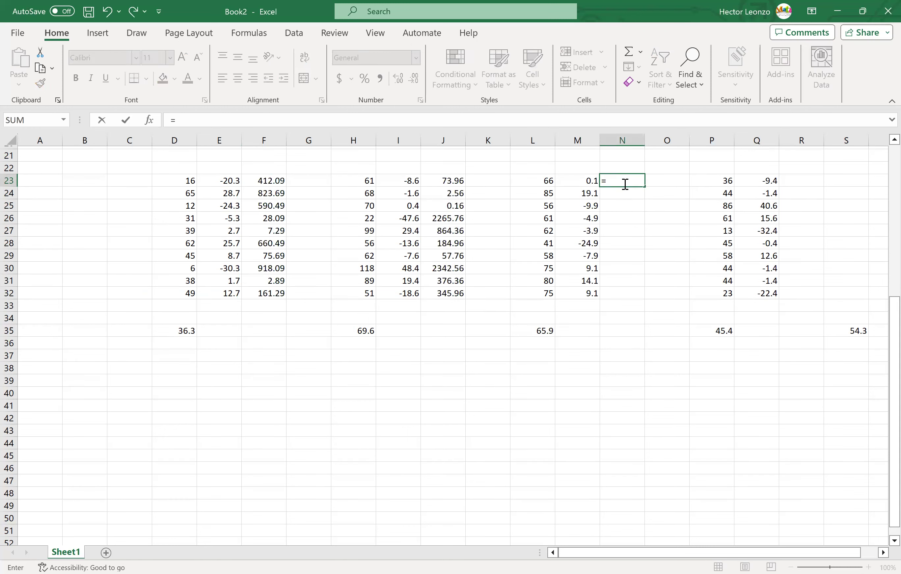
click(582, 182)
text(*)
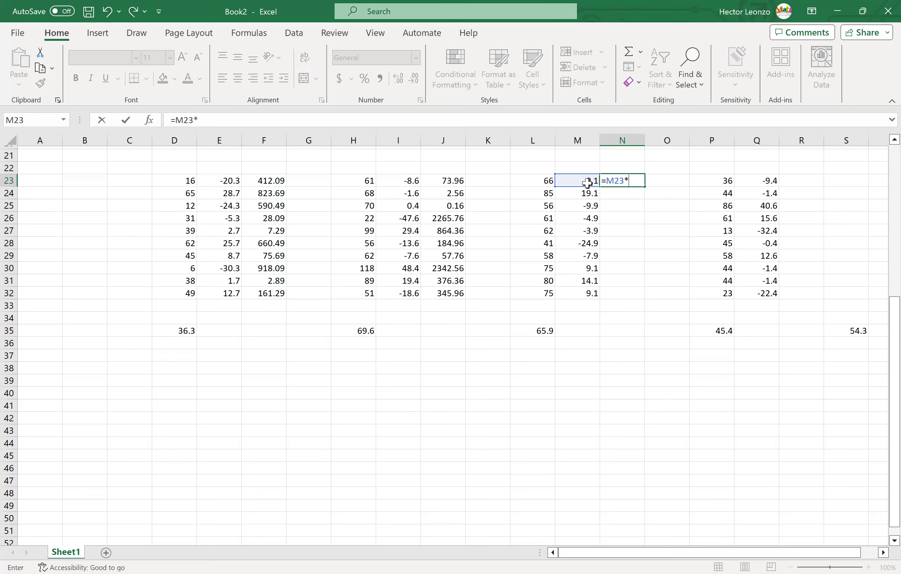
click(582, 181)
key(Return)
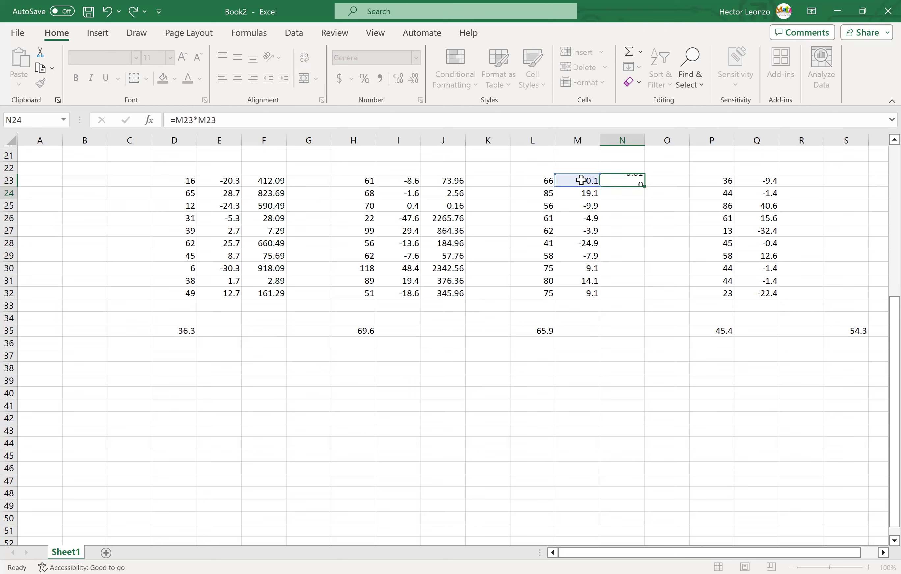
click(644, 183)
drag(643, 183, 640, 295)
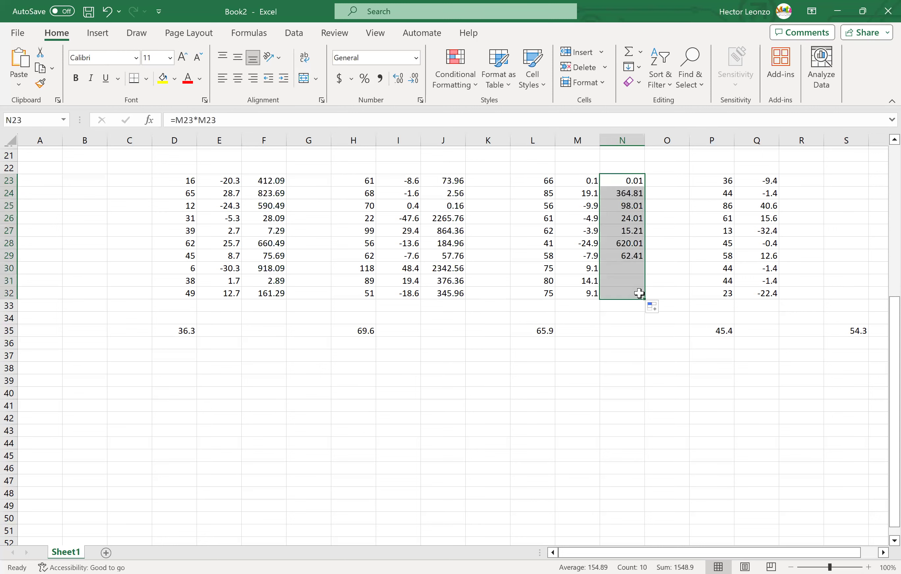
- Square the fourth group's deviations by entering =Q23*Q23 in R23 and filling it down to R32
click(804, 181)
text(=)
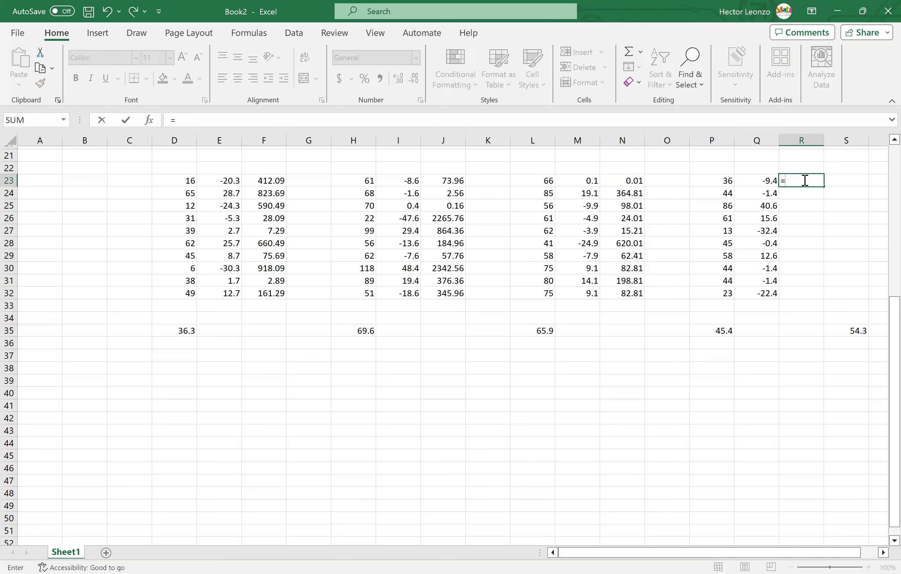
click(761, 182)
text(*)
click(763, 181)
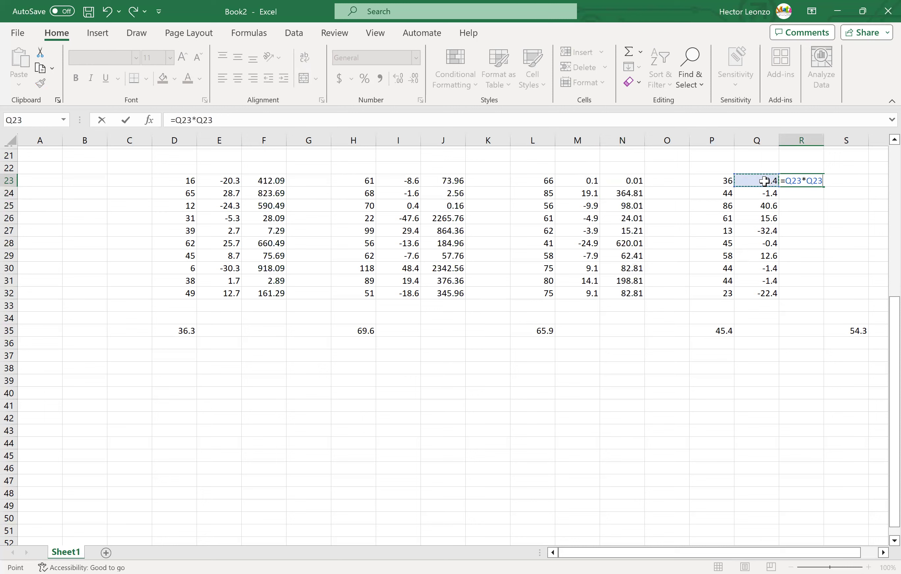
key(Return)
key(Up)
drag(824, 186, 815, 294)
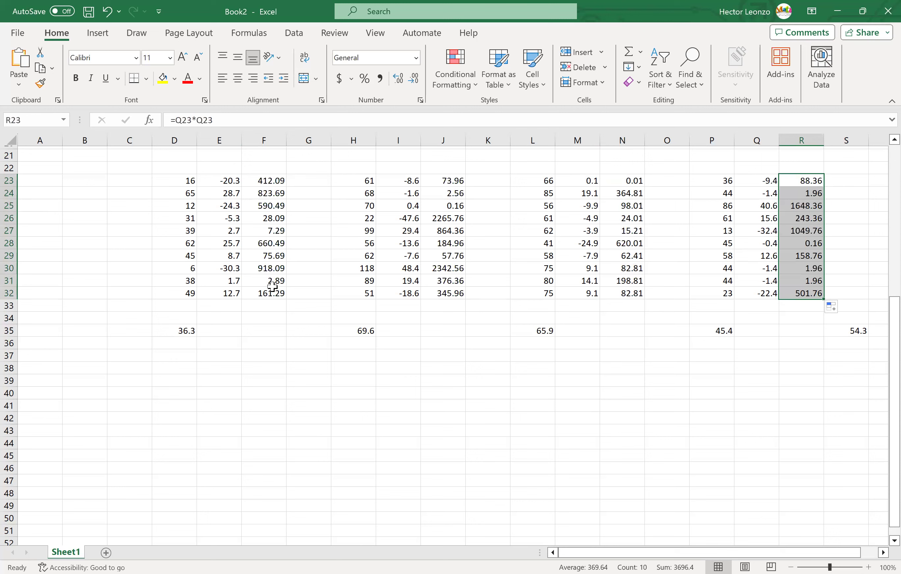
- Total the first group's squared deviations in F33 with a SUM of F23:F32
click(272, 303)
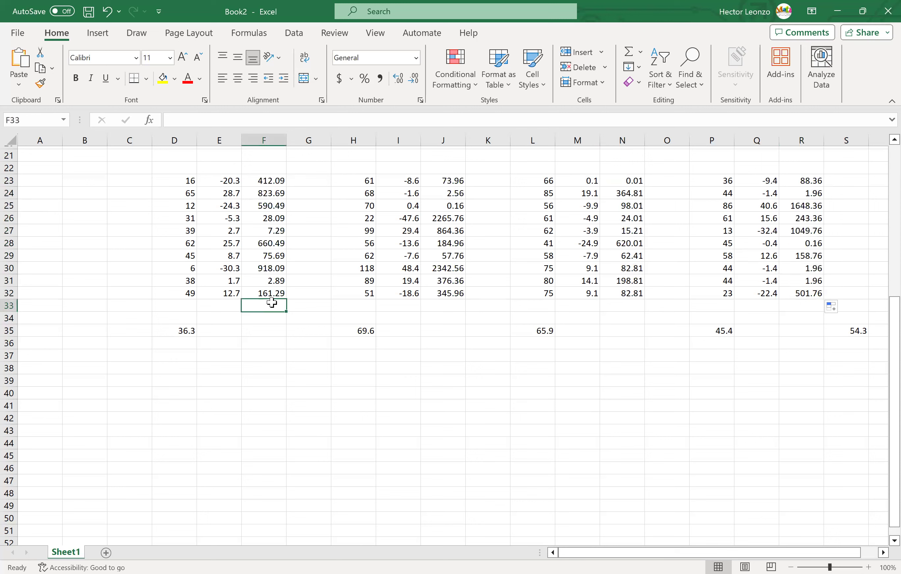
text(=)
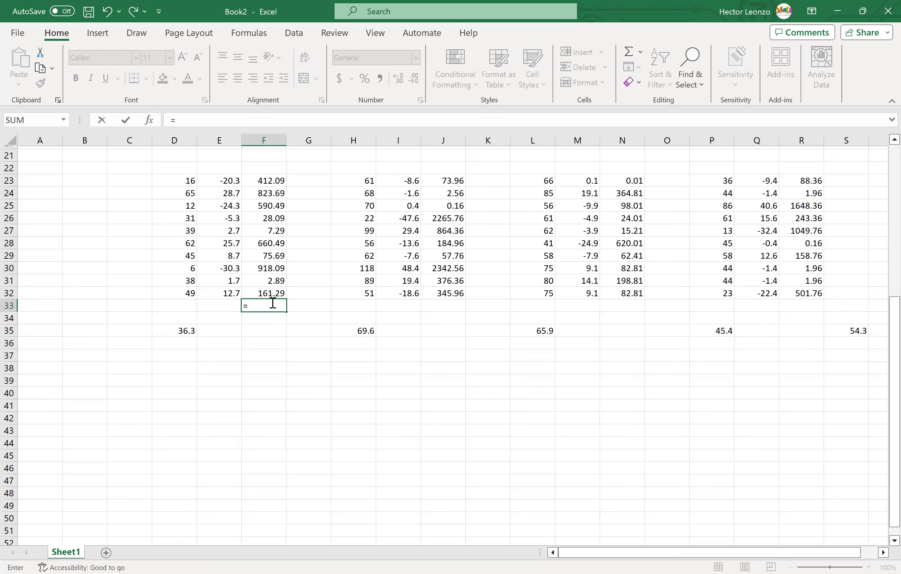
text(sum()
click(275, 181)
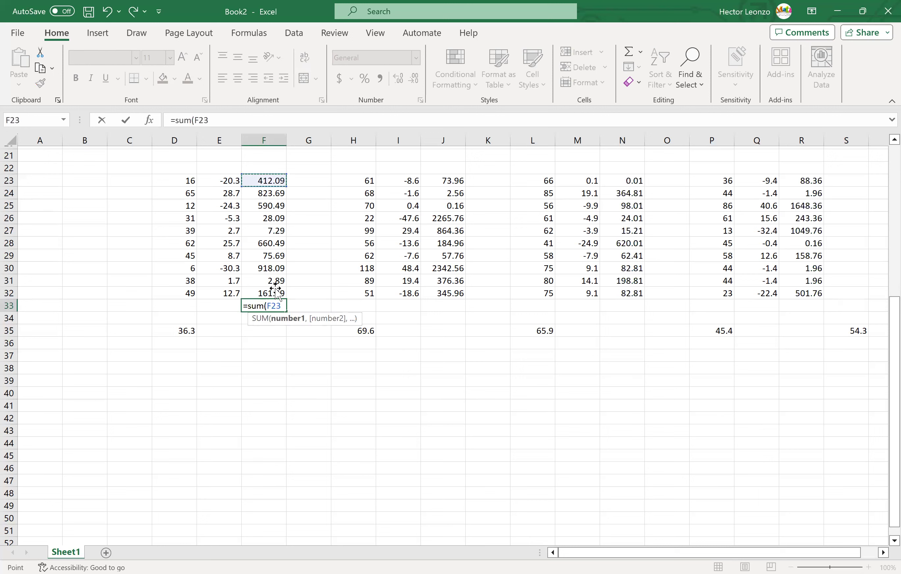
drag(275, 289, 275, 288)
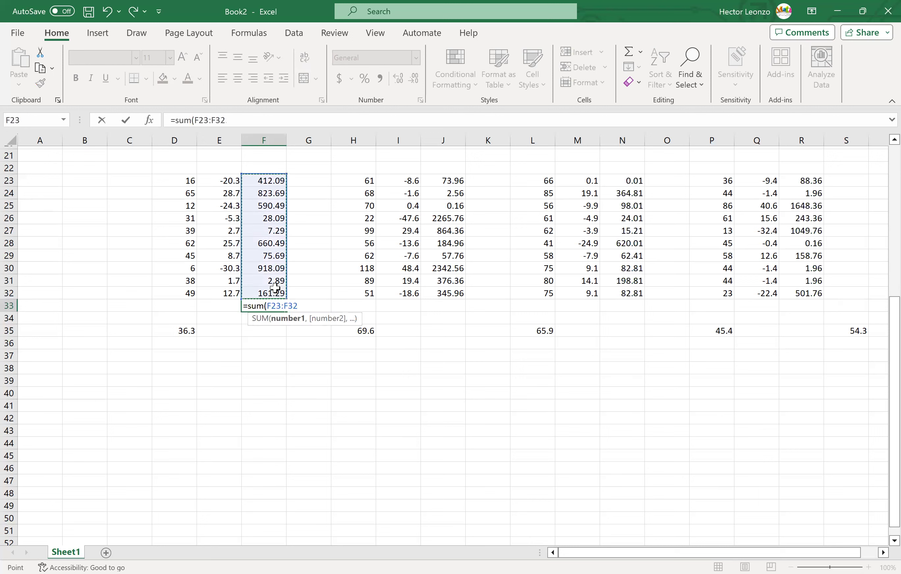
key(Return)
- Total the second group's squared deviations in J33 with a SUM of J23:J32
click(455, 307)
text(=s)
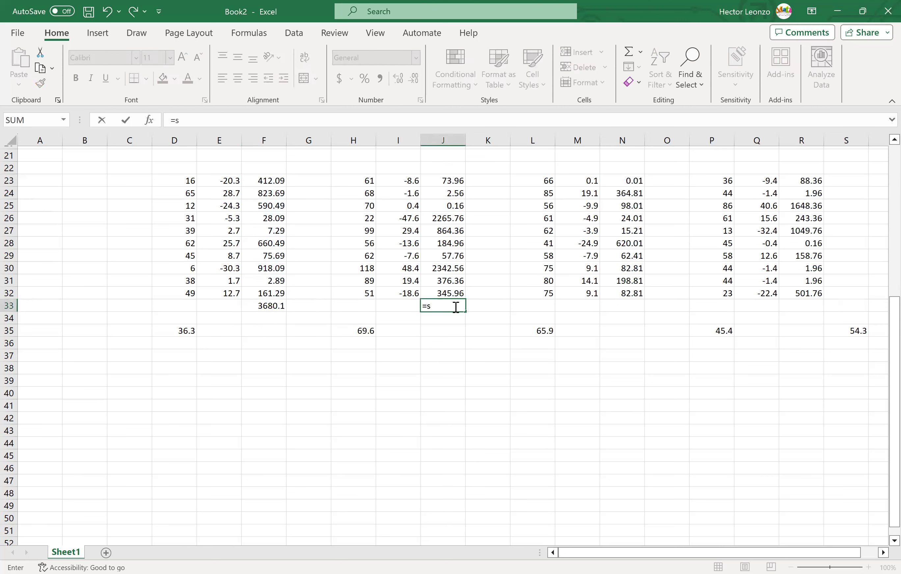
text(um()
click(443, 182)
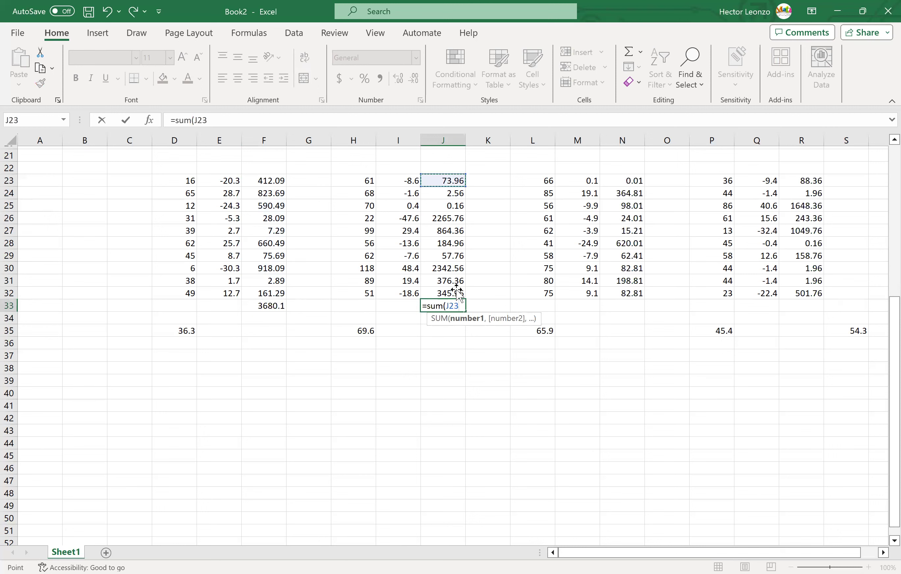
drag(456, 290, 455, 290)
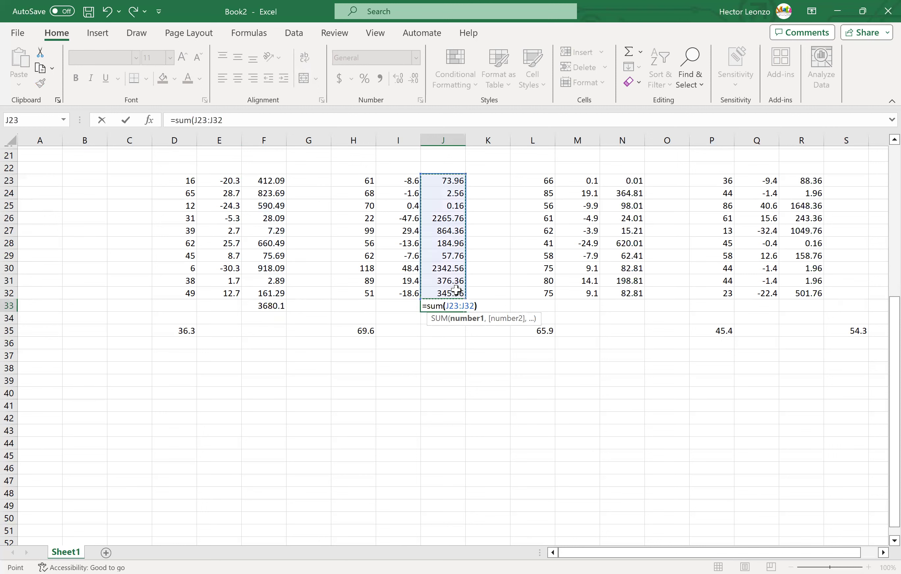
key(Return)
- Total the third group's squared deviations in N33 with a SUM of N23:N32
click(630, 307)
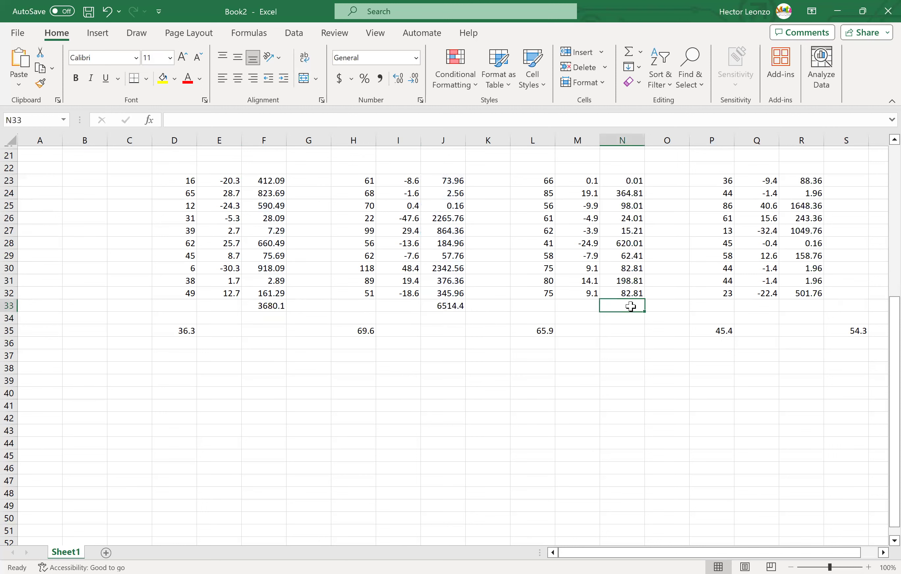
text(=)
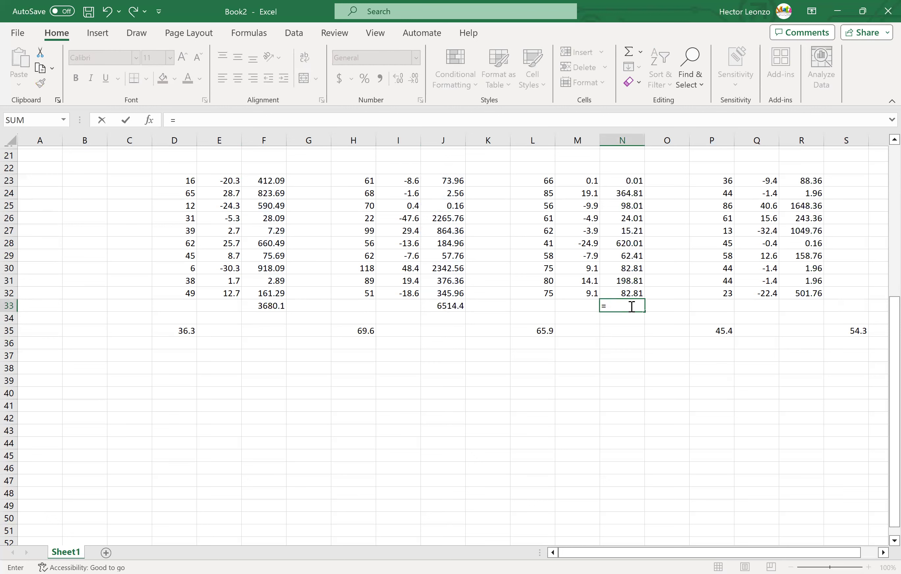
text(sum()
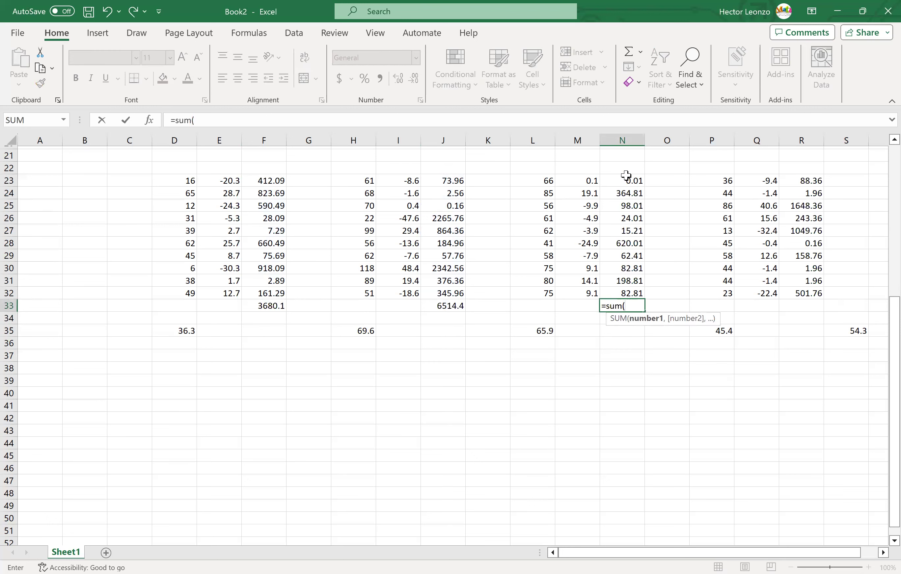
click(626, 176)
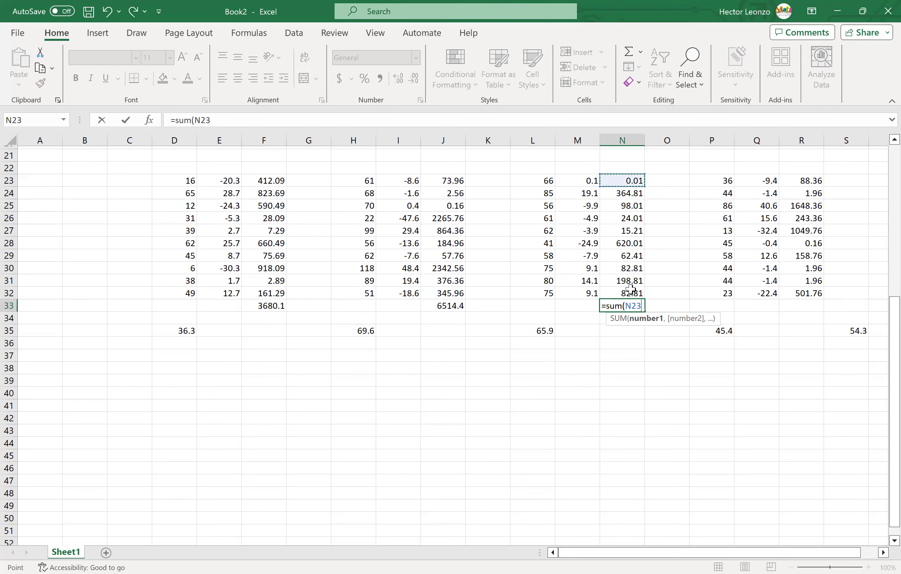
drag(630, 289, 630, 290)
key(Return)
- Total the fourth group's squared deviations in R33 with a SUM of R23:R32
click(802, 308)
text(=)
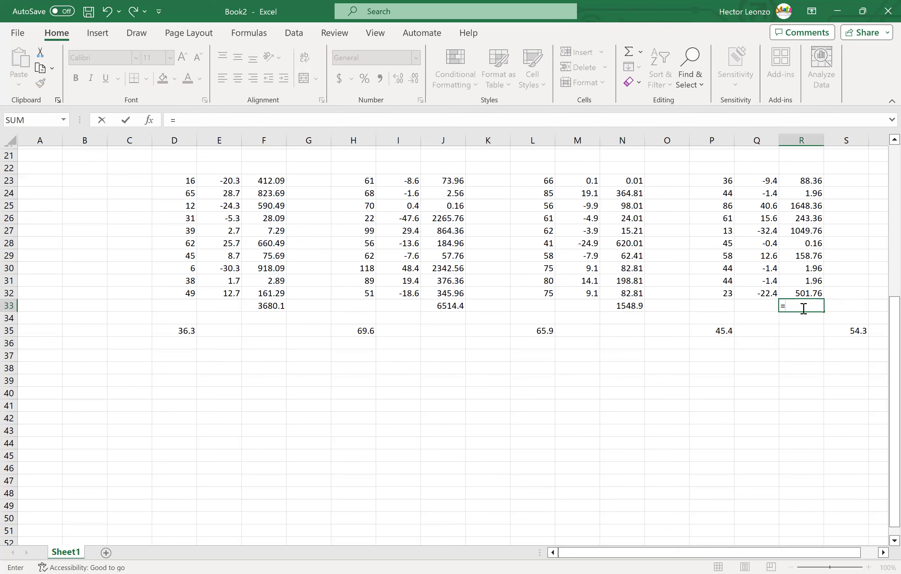
text(sum()
click(805, 182)
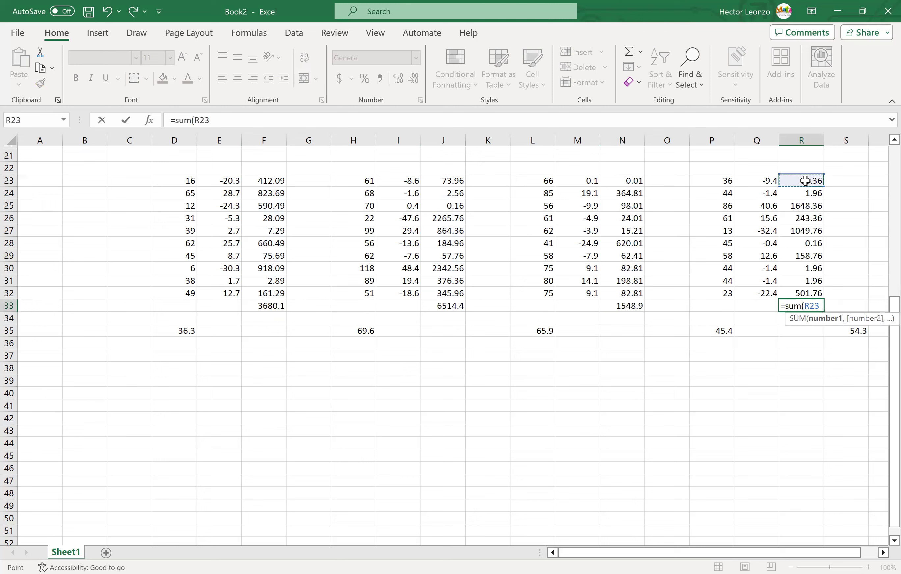
shift+click(813, 288)
text())
key(Return)
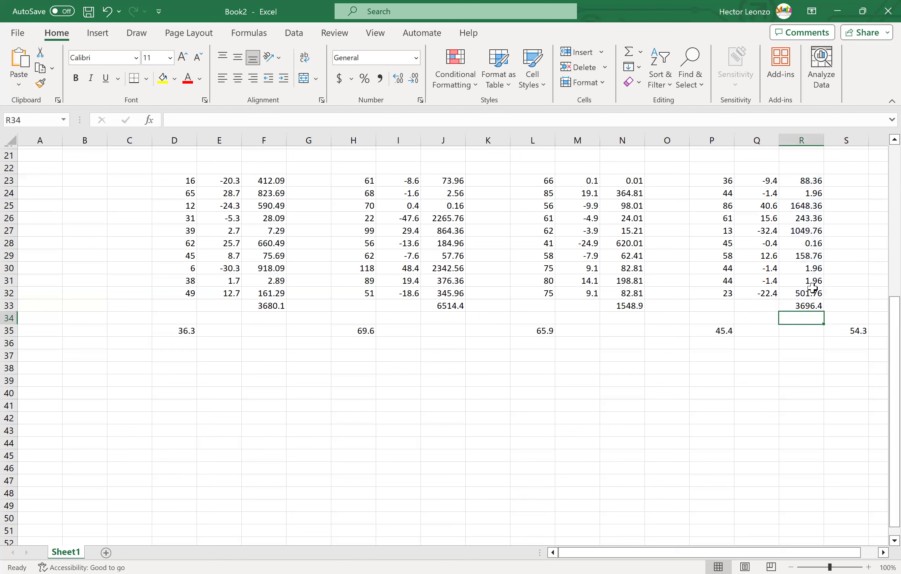
- Label the row of group means by entering Ave in C35, and check the mean formulas in H35 and S35
key(Down)
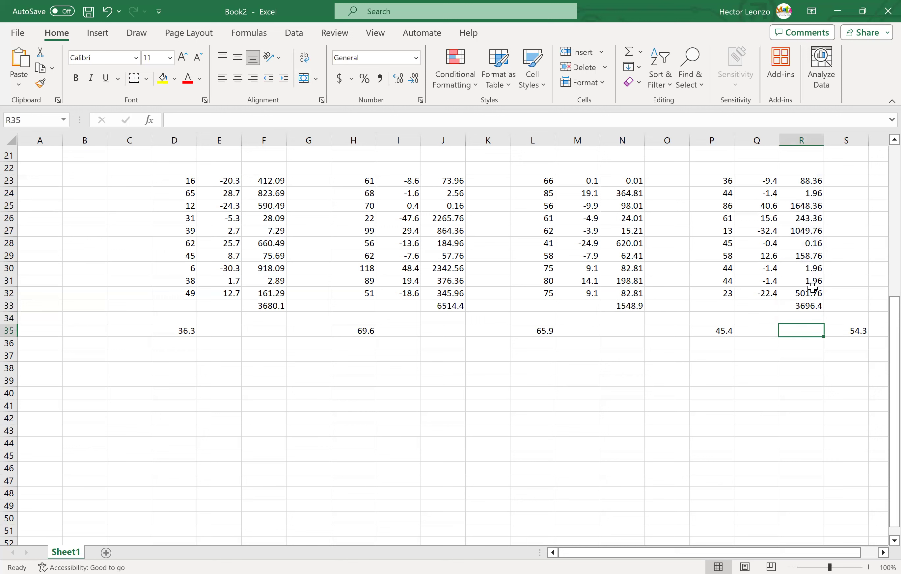
key(Return)
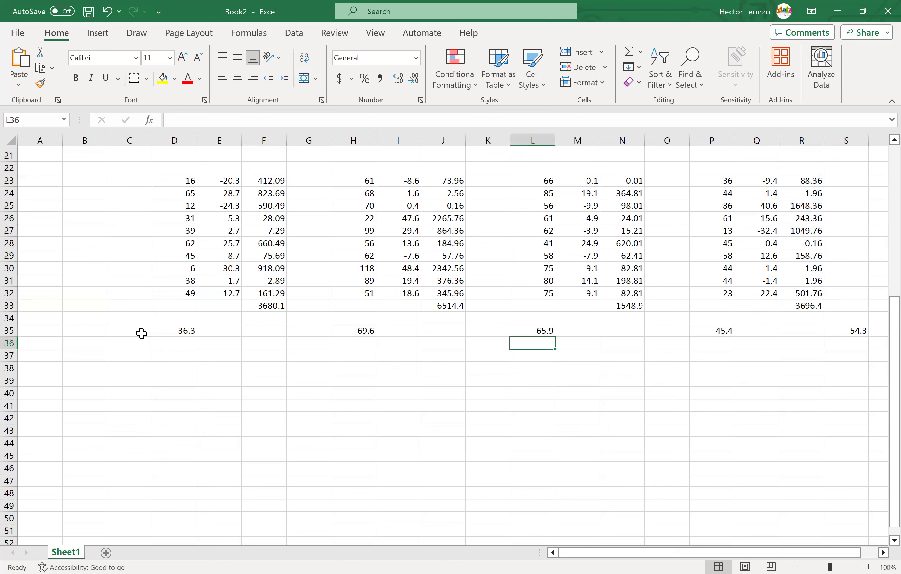
click(119, 332)
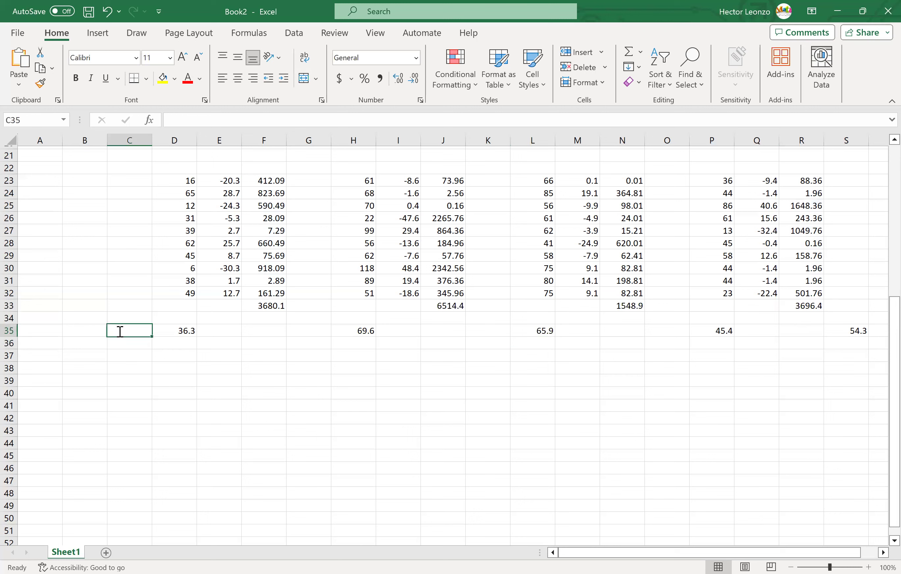
text(Ave)
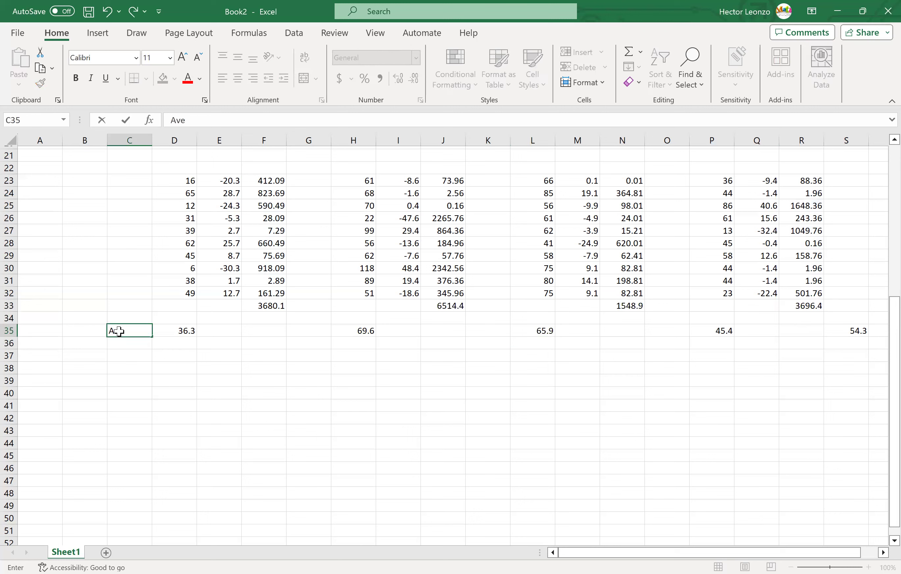
key(Right)
key(Right)
key(Right)
click(354, 330)
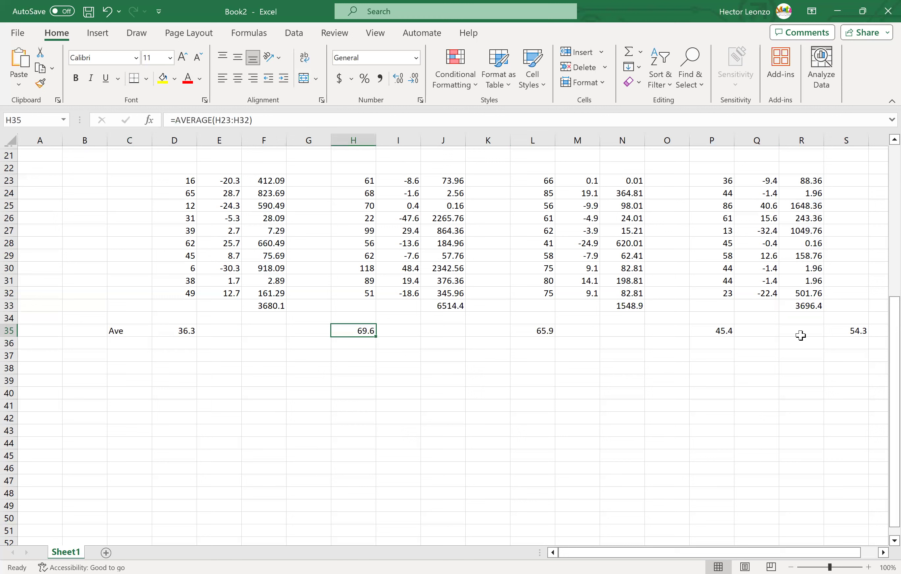
click(852, 330)
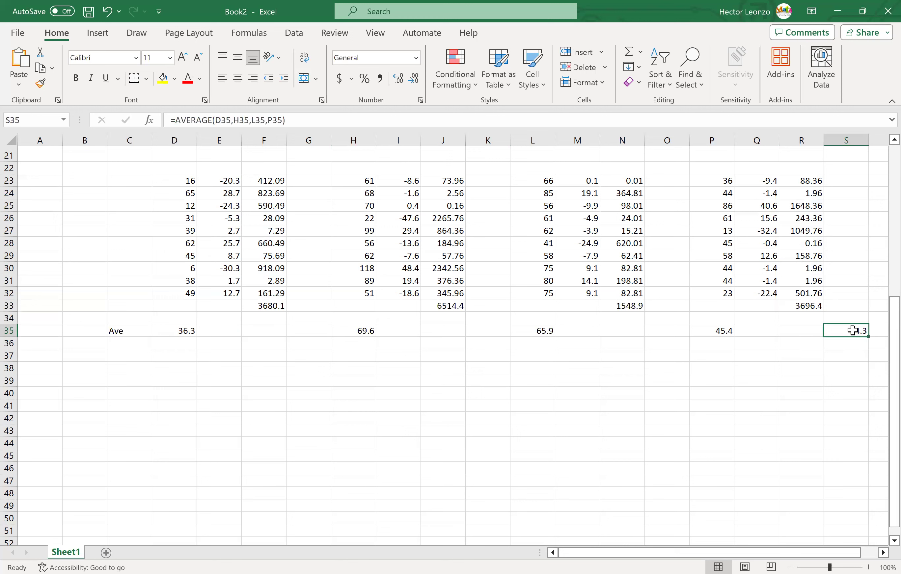
- Compute the first group mean's deviation from the grand mean in D36 with the formula =D35-S35
click(174, 343)
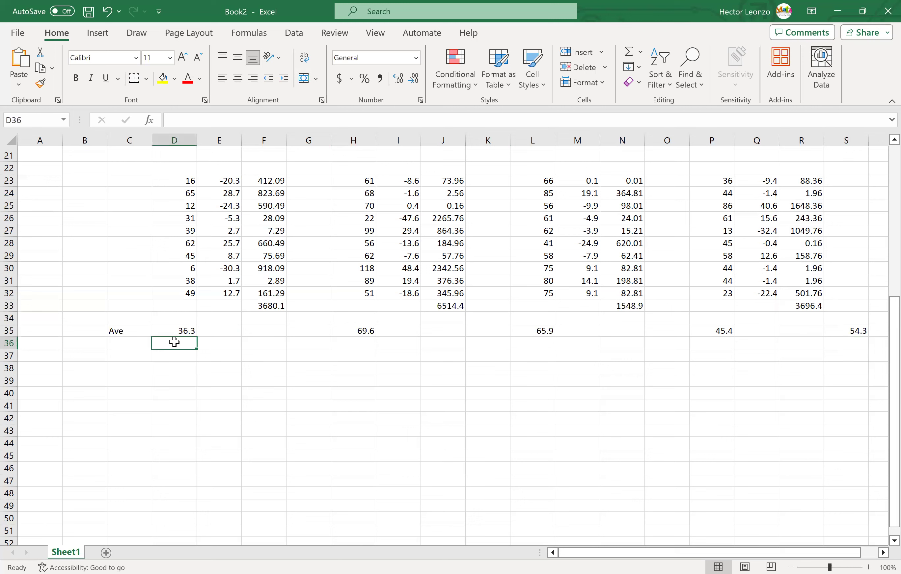
text(=)
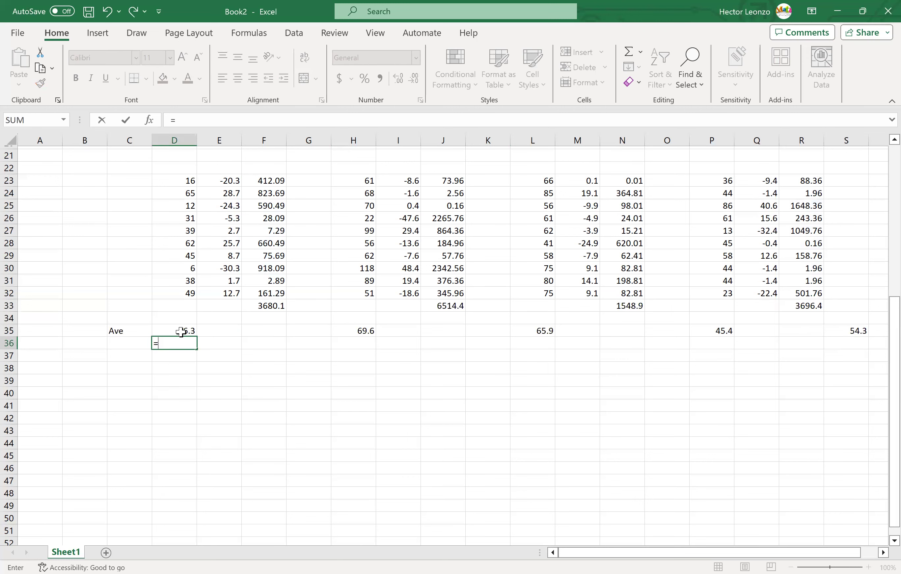
click(181, 332)
text(-)
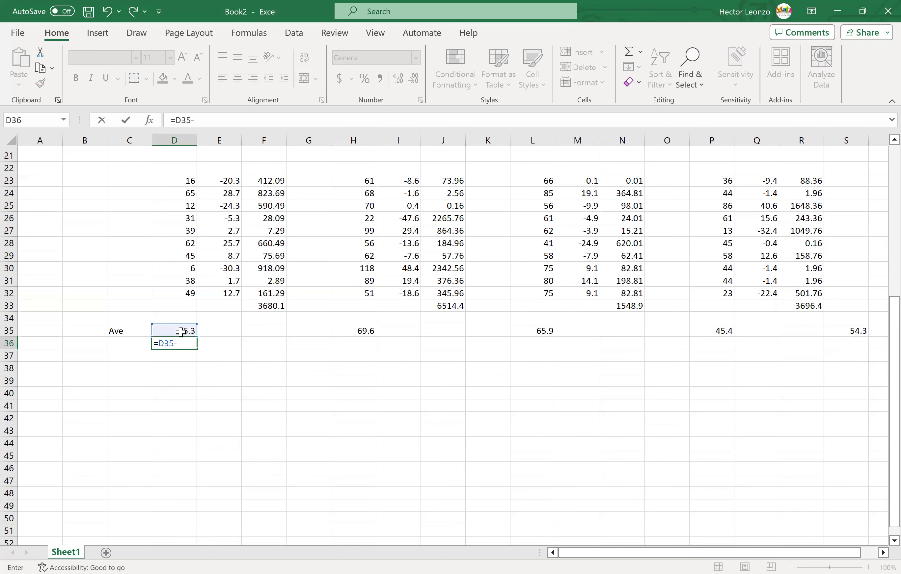
click(861, 332)
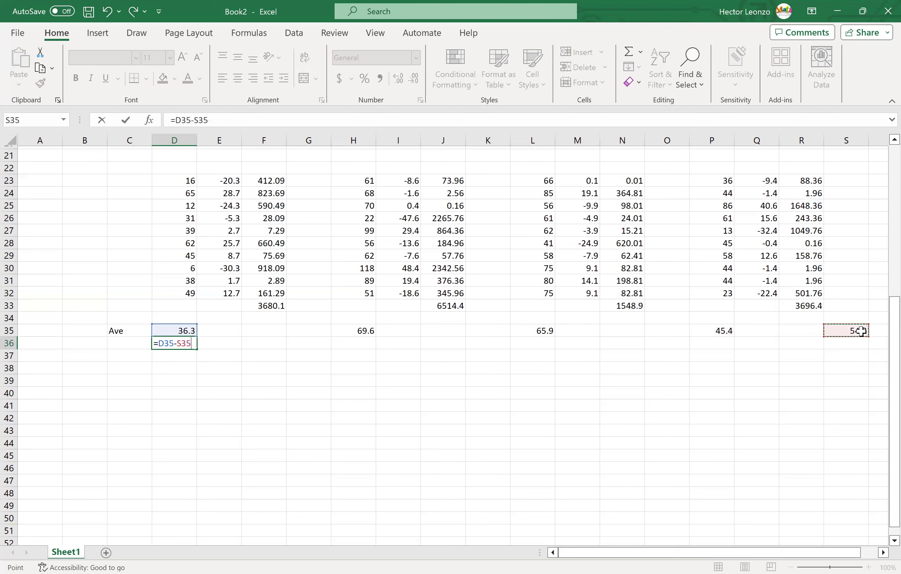
key(Return)
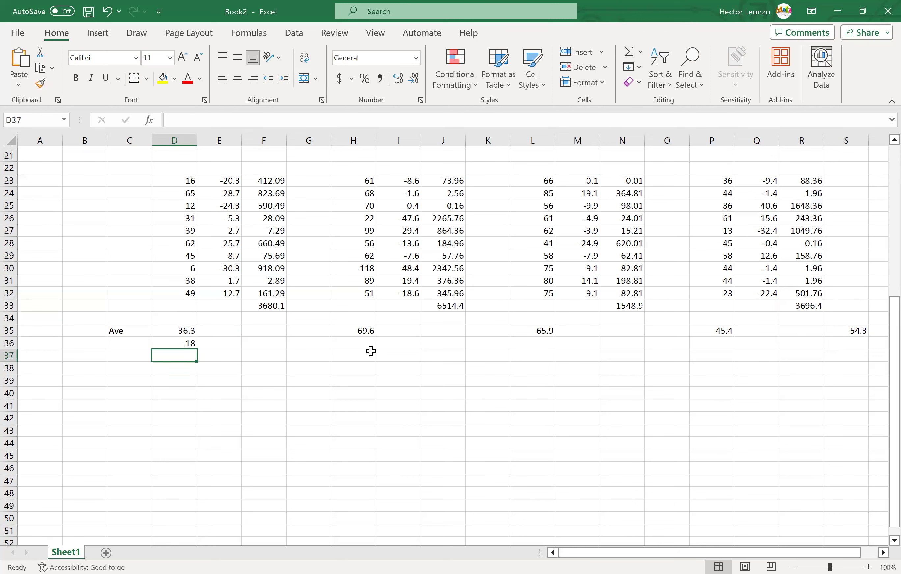
- Compute the second group mean's deviation from the grand mean in H36 by subtracting S35 from H35
click(361, 341)
text(=)
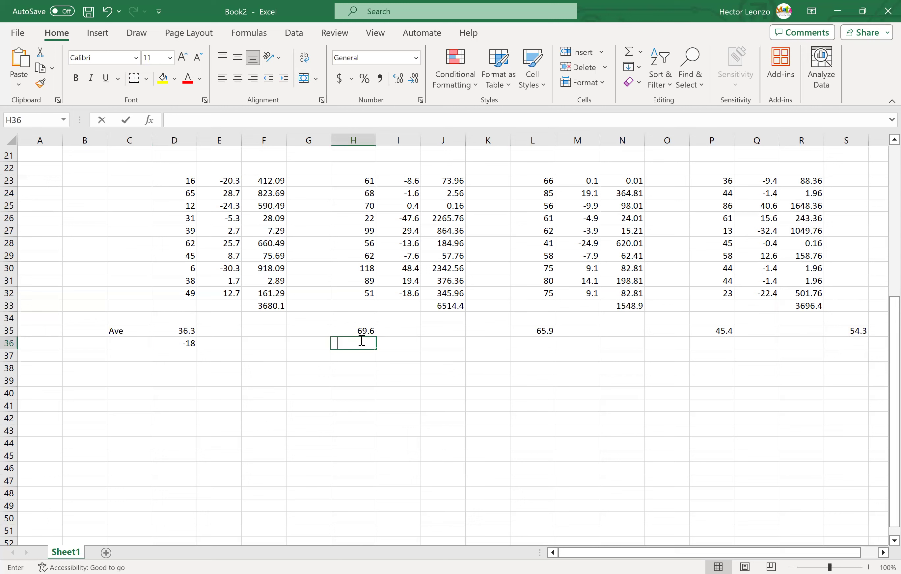
click(356, 330)
text(-)
click(857, 327)
key(Return)
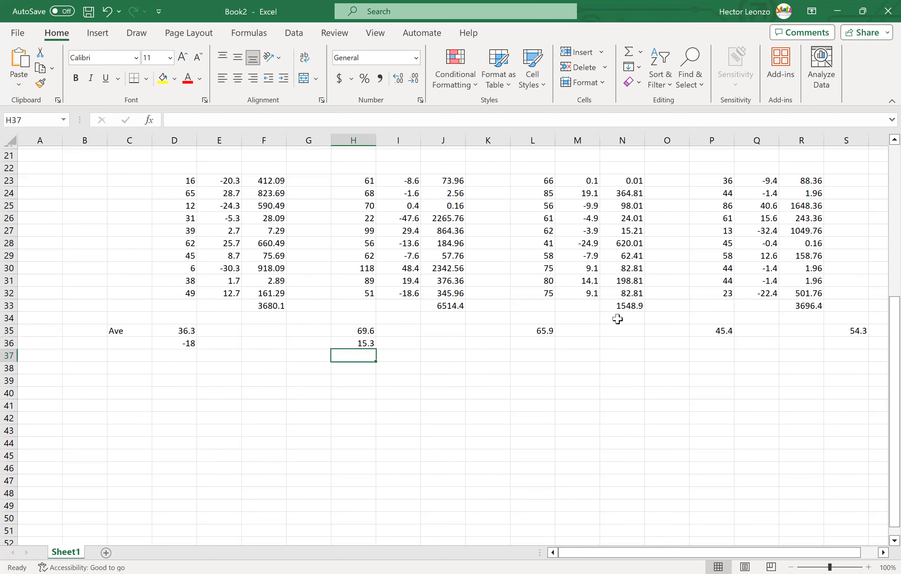
- Compute the third group mean's deviation from the grand mean in L36 by subtracting S35 from L35
click(543, 343)
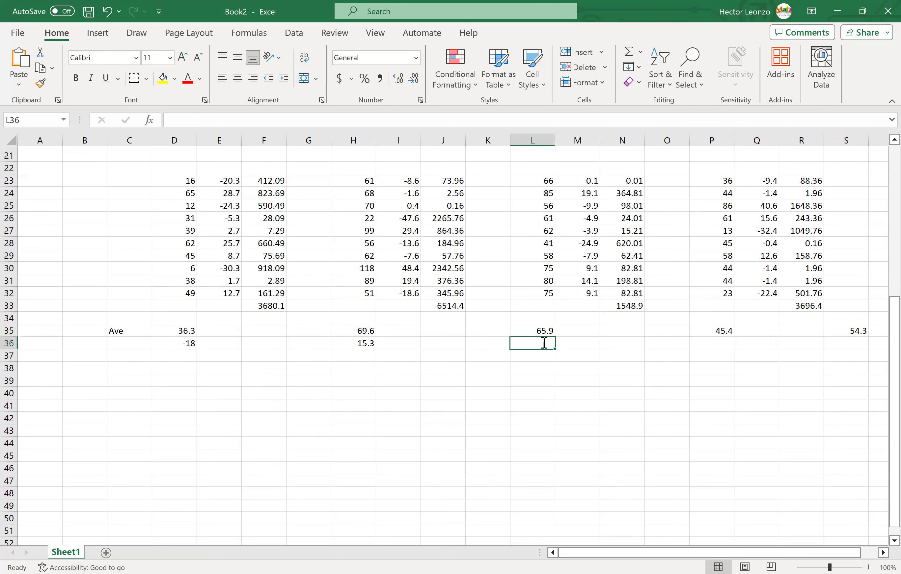
text(=)
click(536, 328)
text(-)
click(857, 329)
key(Return)
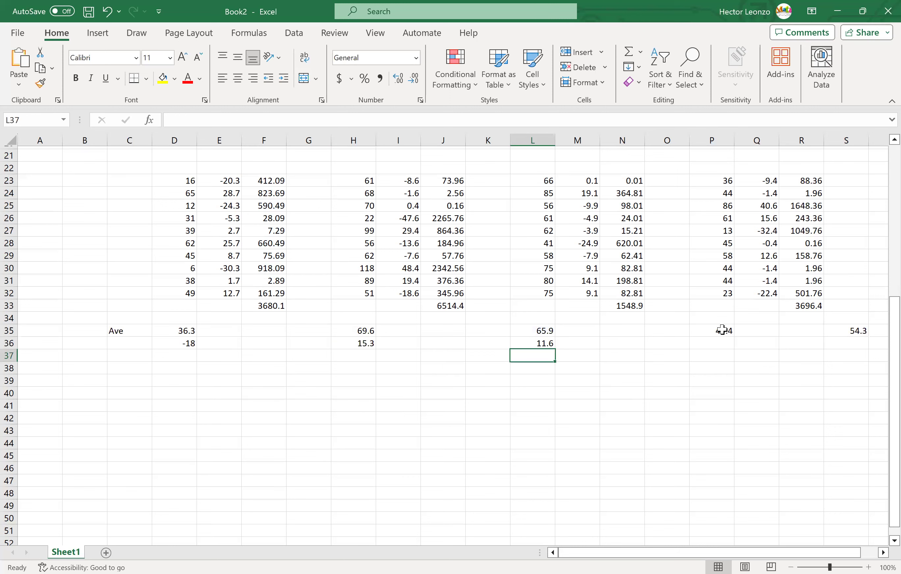
- Clear P35 and re-enter the fourth group's mean there as the AVERAGE of P23:P32
click(722, 330)
text(=)
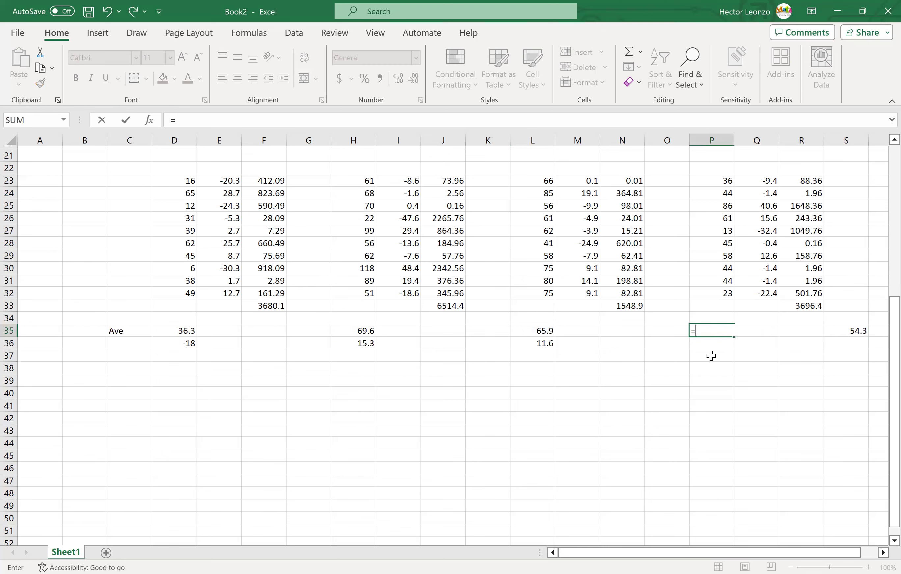
key(BackSpace)
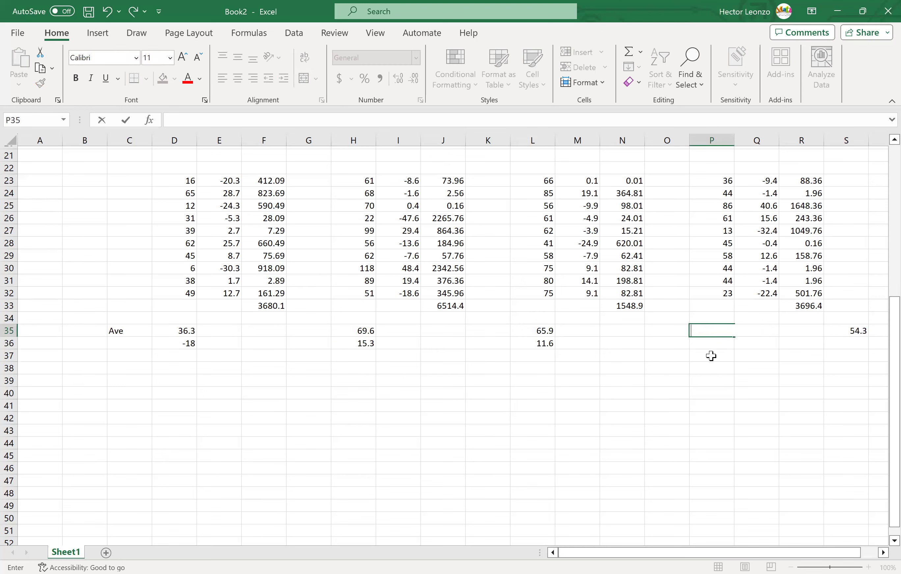
click(711, 356)
key(Up)
key(Up)
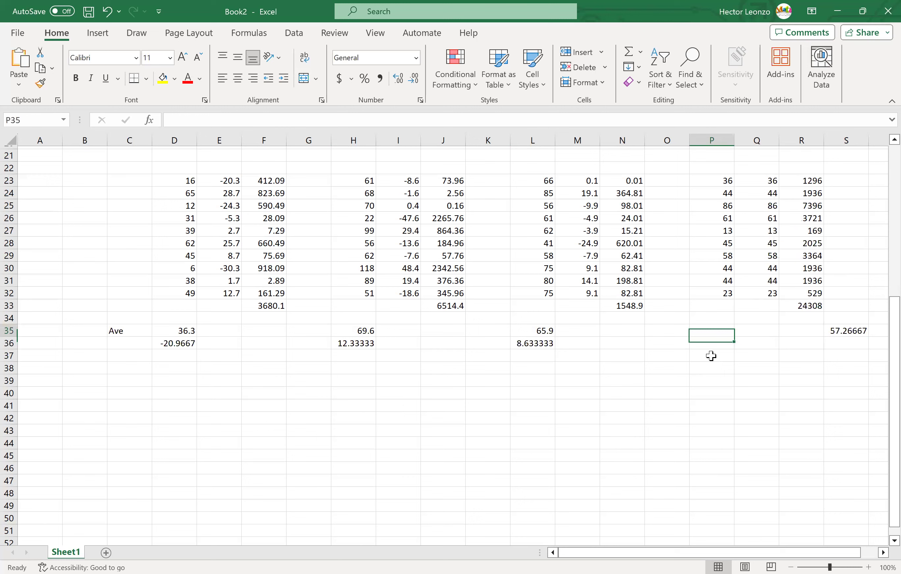
text(=)
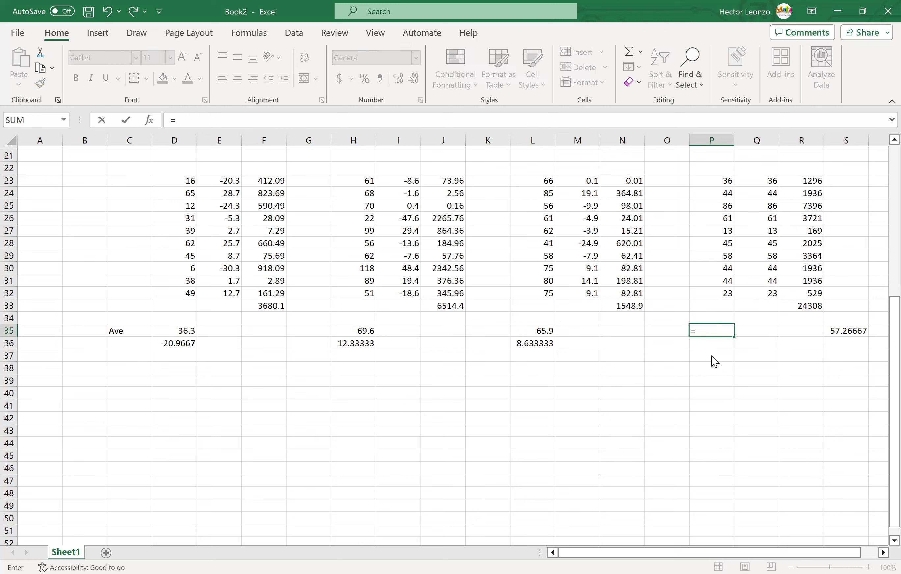
text(average()
drag(719, 181, 723, 290)
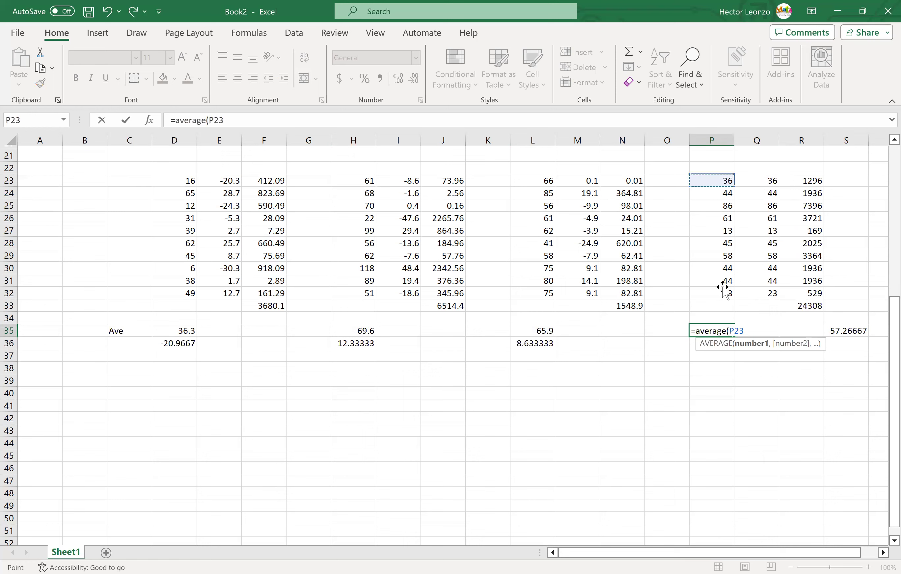
shift+click(721, 288)
key(Return)
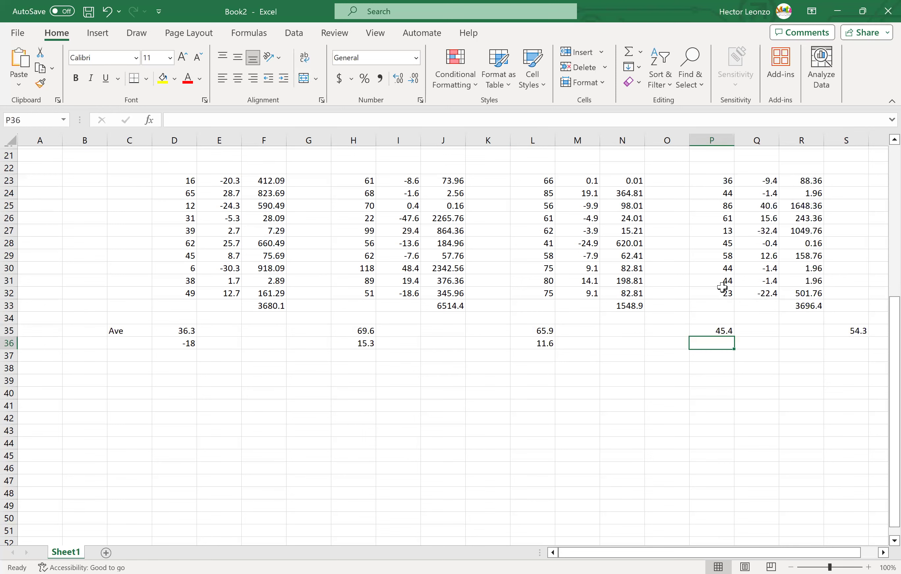
- Compute the fourth group mean's deviation from the grand mean in P36 with the formula =P35-S35
text(=)
click(724, 330)
text(-)
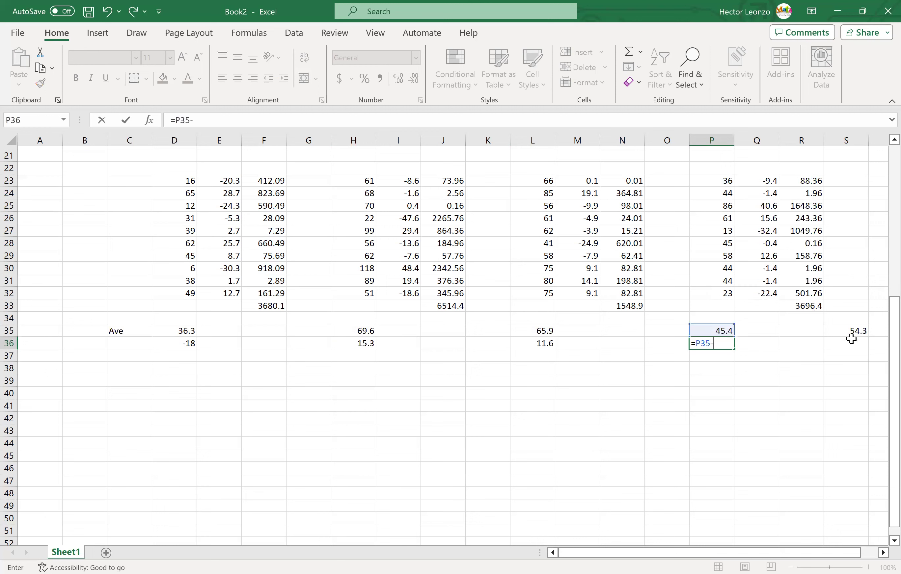
click(852, 336)
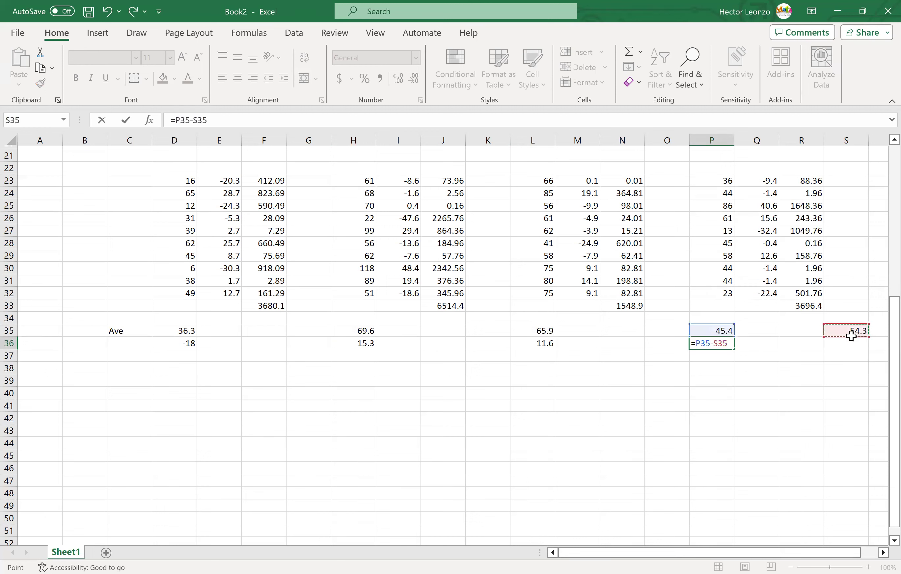
key(Return)
- Square the first group mean's deviation in D37 by multiplying D36 by itself
key(Left)
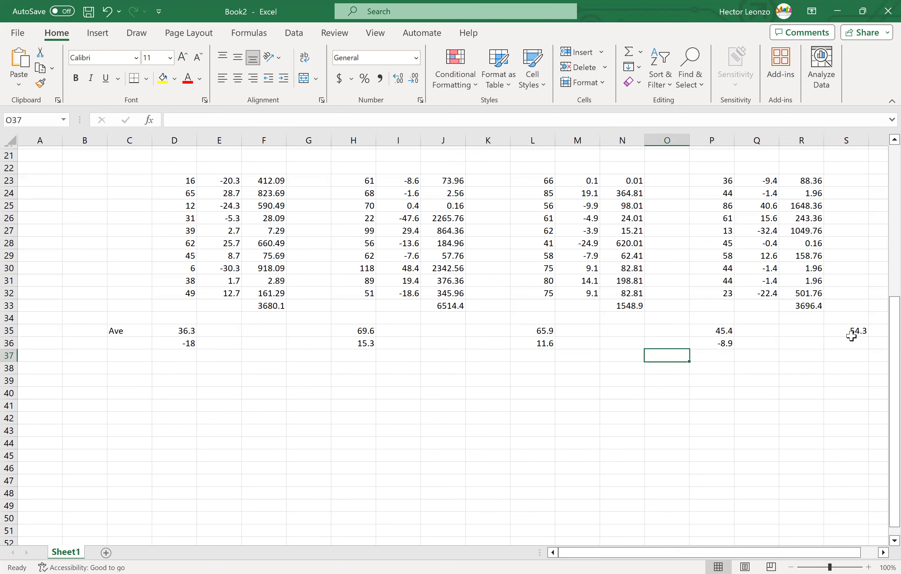
key(Left)
key(Left)
key(Left)
key(Left)
key(Left)
key(Left)
key(Left)
key(Left)
key(Left)
key(Left)
key(Left)
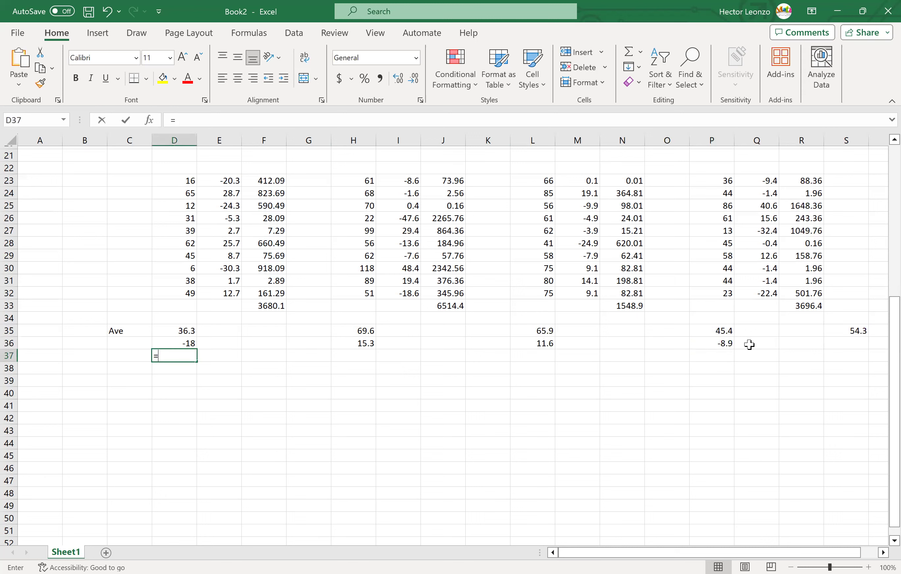
text(=)
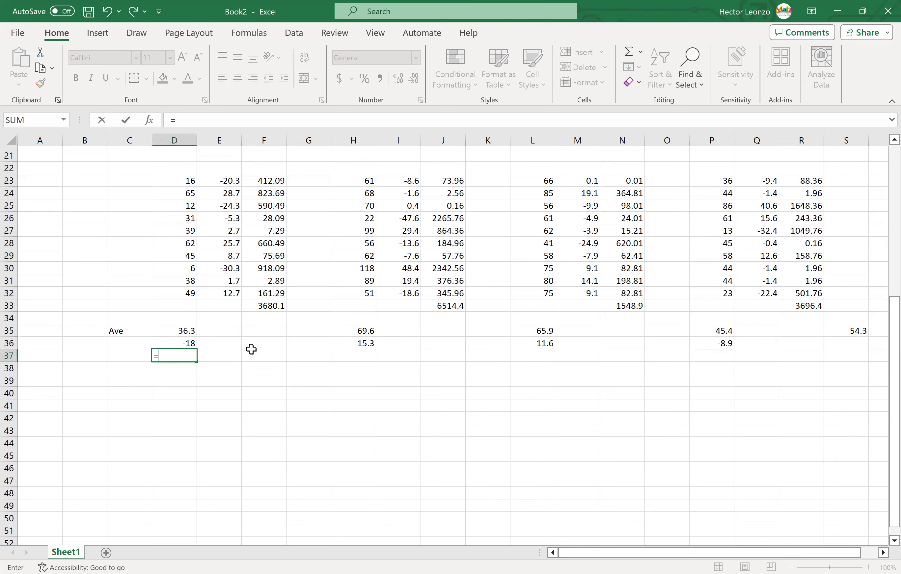
click(184, 344)
text(*)
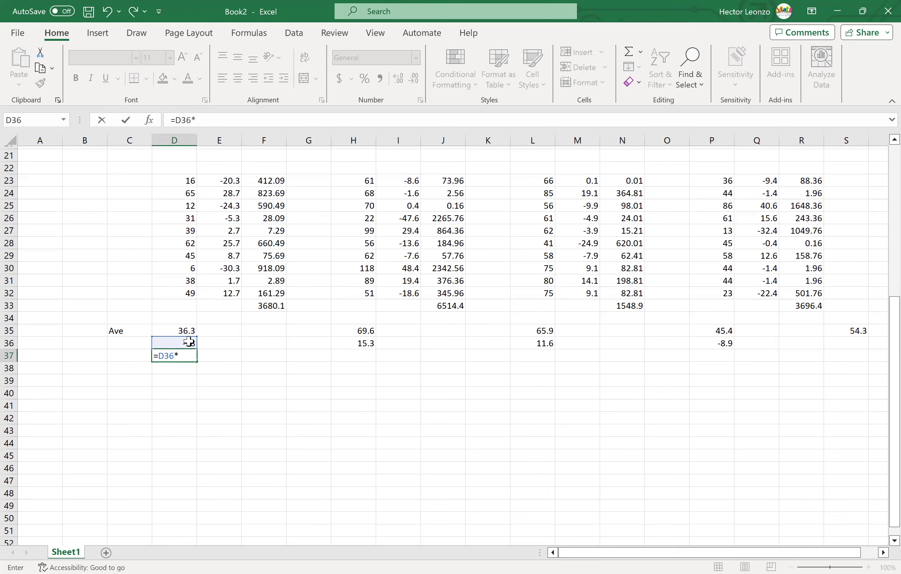
click(187, 342)
key(Return)
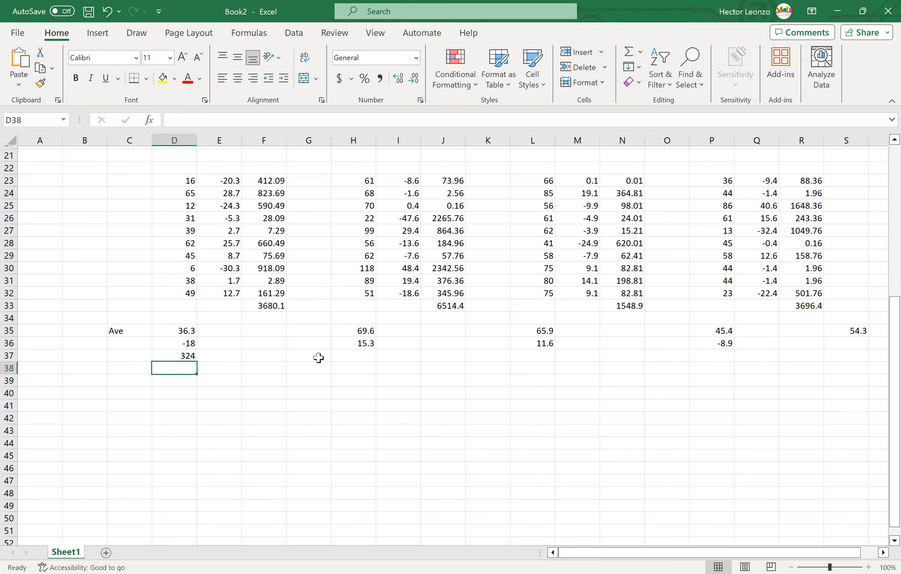
- Square the second group mean's deviation in H37 by multiplying H36 by itself
click(354, 355)
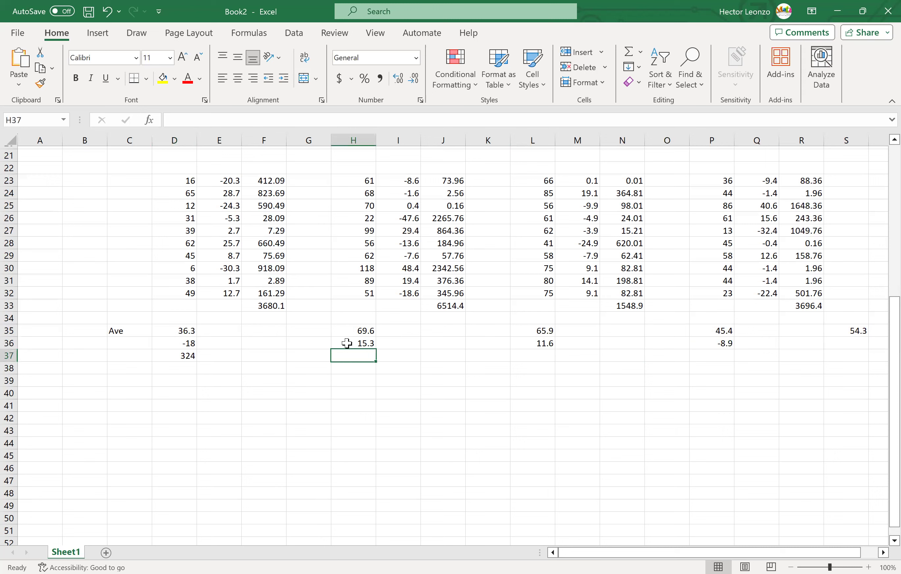
text(=)
click(347, 343)
text(*)
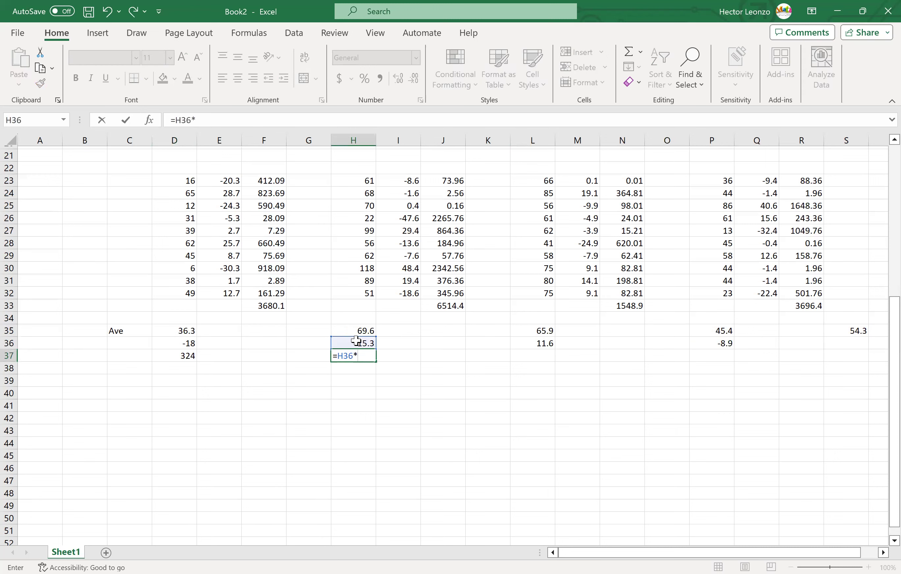
click(356, 341)
key(Return)
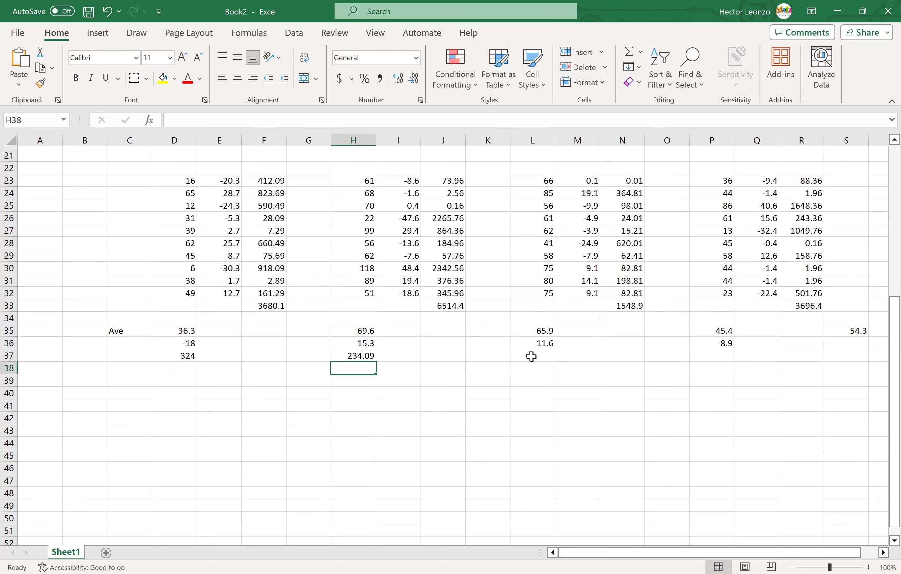
- Square the third group mean's deviation in L37 with the formula =L36*L36
click(531, 356)
text(=)
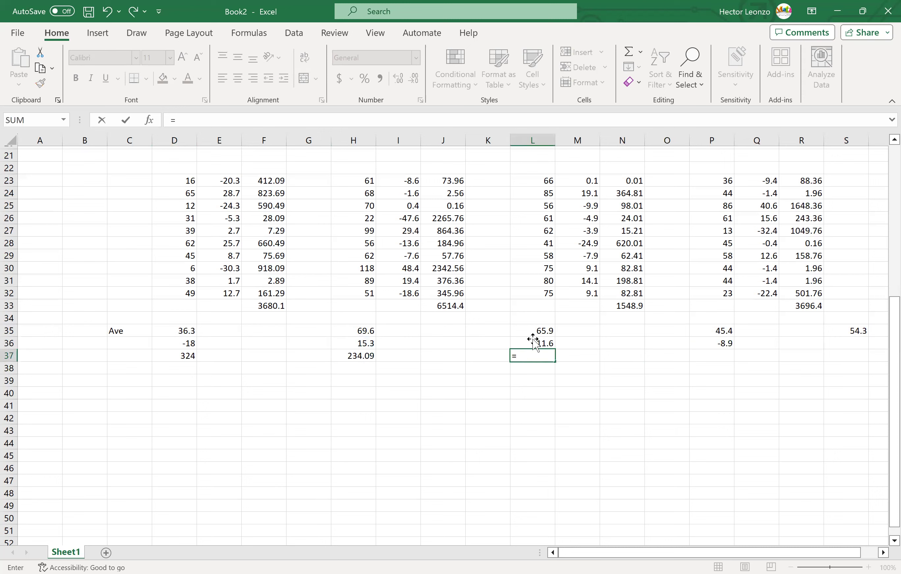
click(534, 342)
text(*)
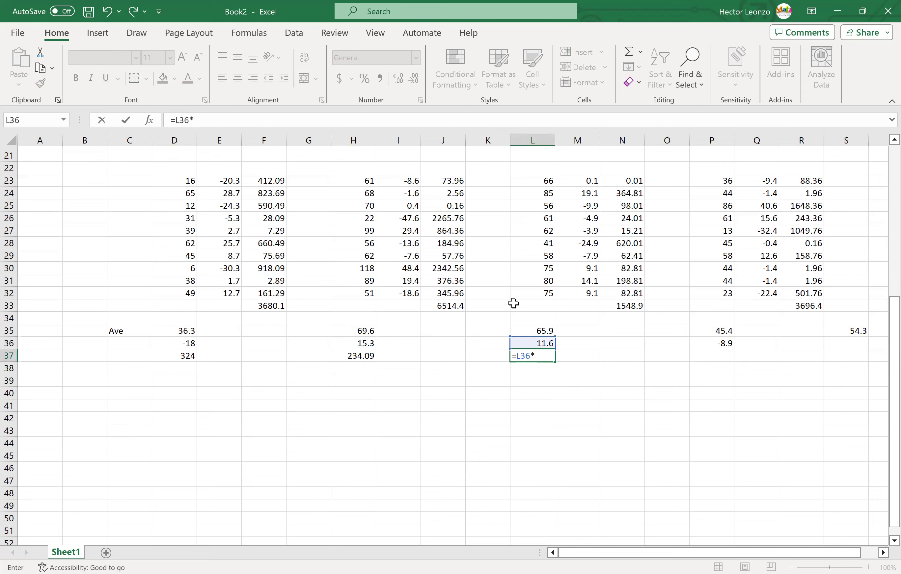
click(534, 344)
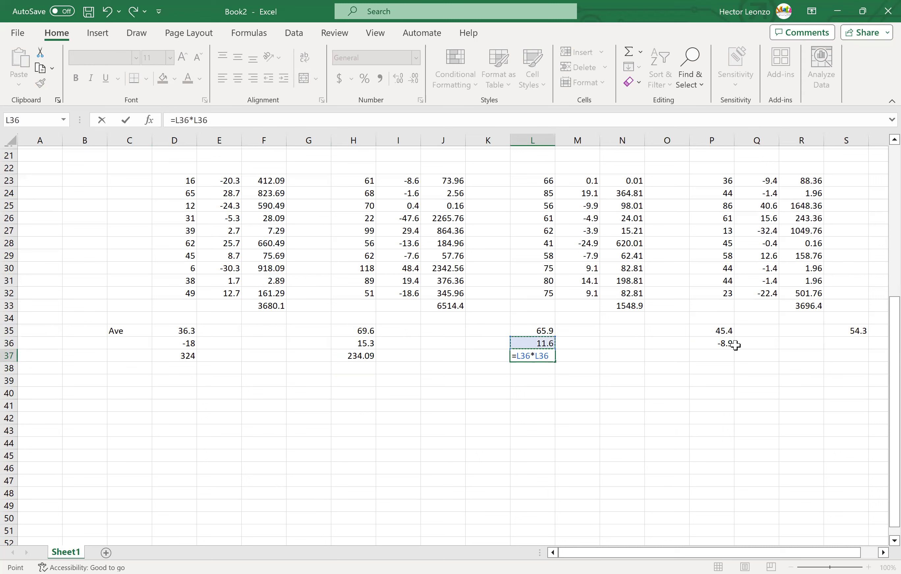
key(Return)
- Square the fourth group mean's deviation in P37 by multiplying P36 by itself
click(713, 358)
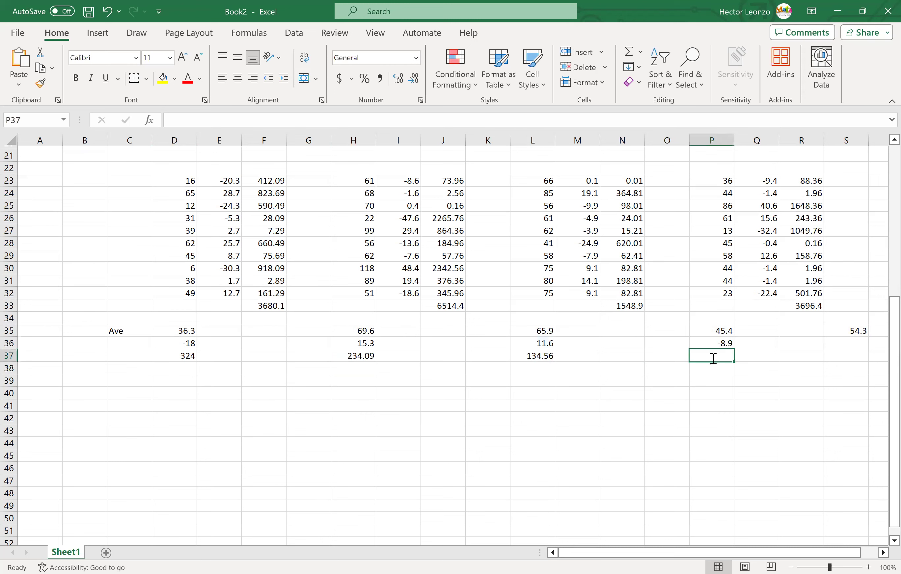
text(=)
click(711, 344)
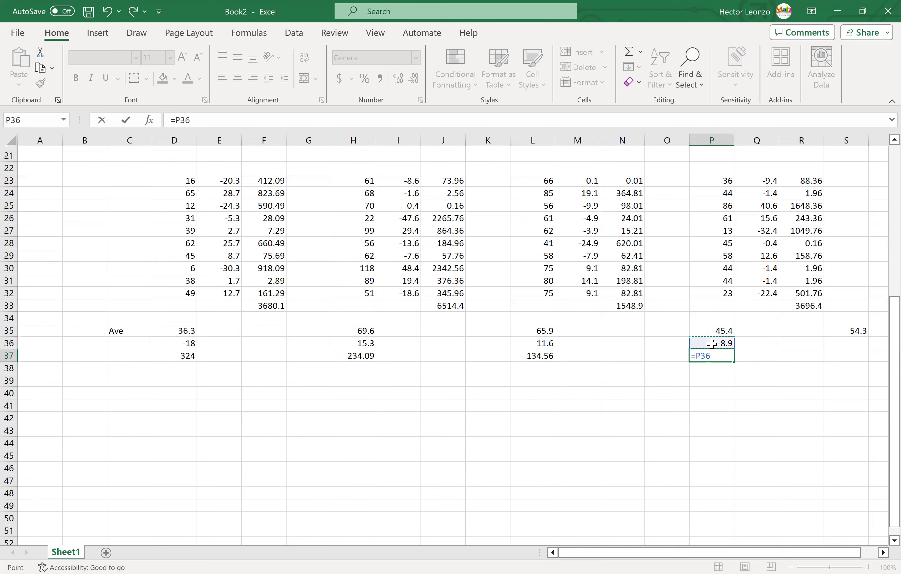
text(*)
click(721, 342)
key(Return)
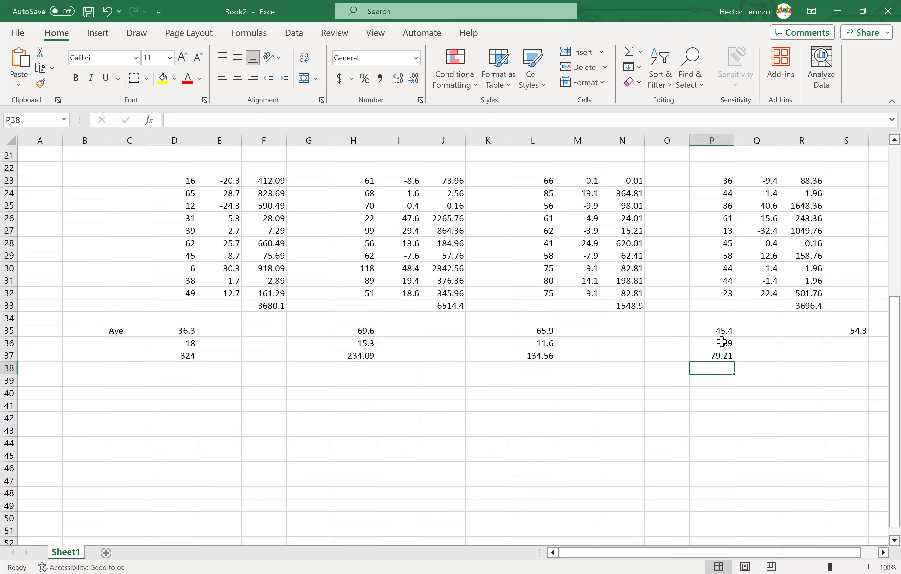
- Compute the between-group sum of squares in F40 with the formula =10*D37+10*H37+10*L37+10*P37
key(Left)
key(Left)
key(Left)
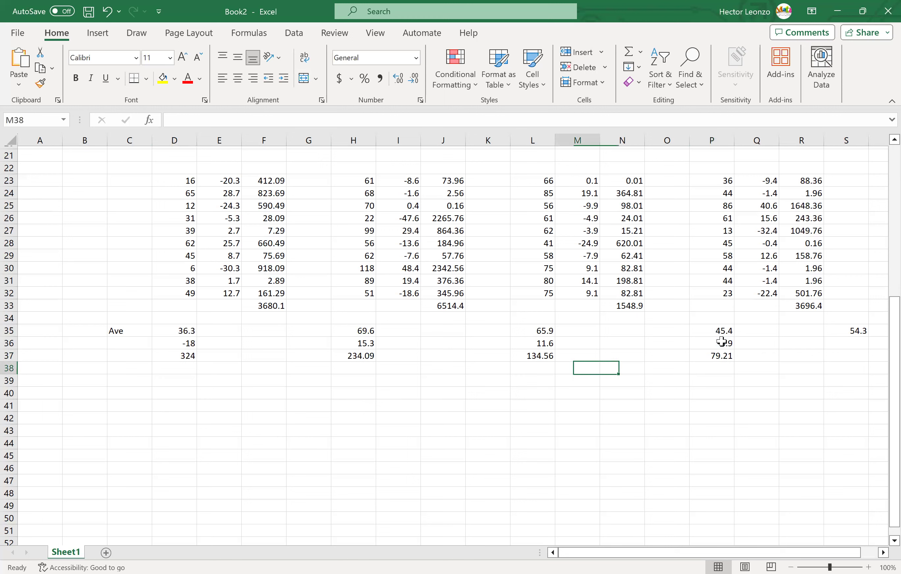
key(Left)
key(Left)
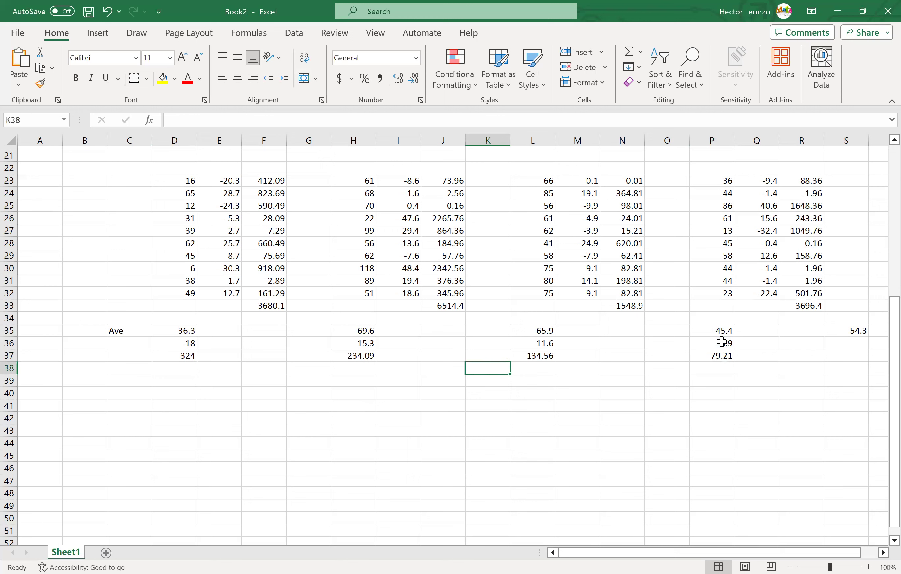
key(Left)
key(Left)
key(Left)
key(Left)
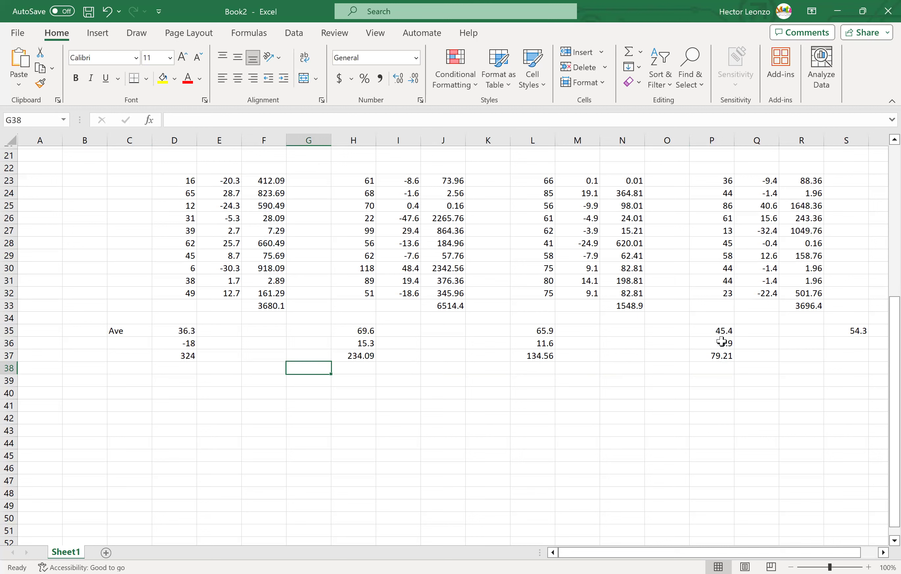
key(Left)
key(Down)
key(Down)
text(=)
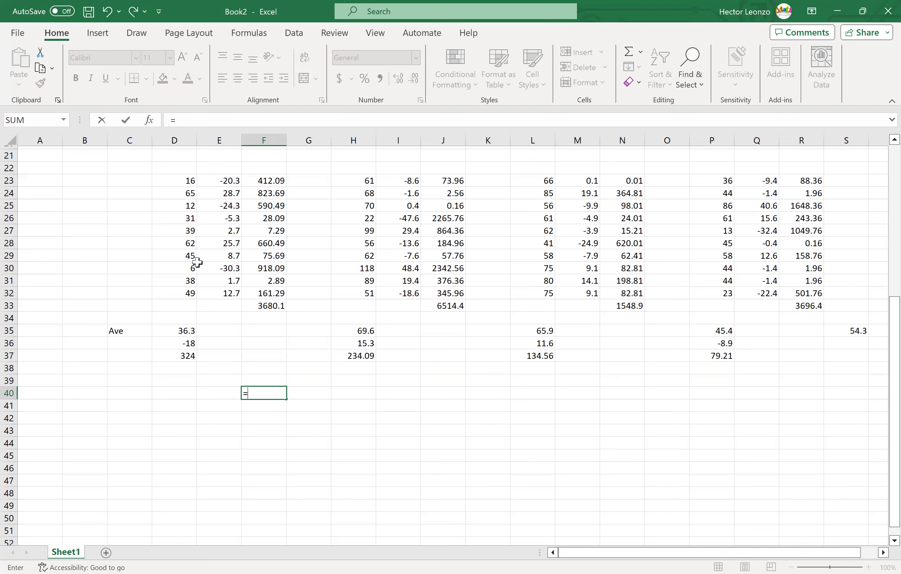
text(10*)
click(185, 352)
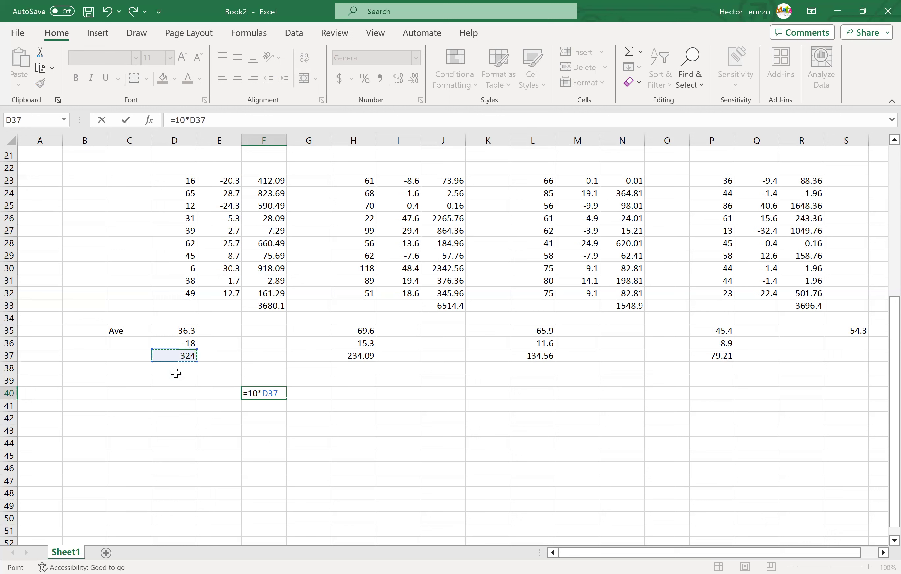
text(+)
text(10*)
click(365, 355)
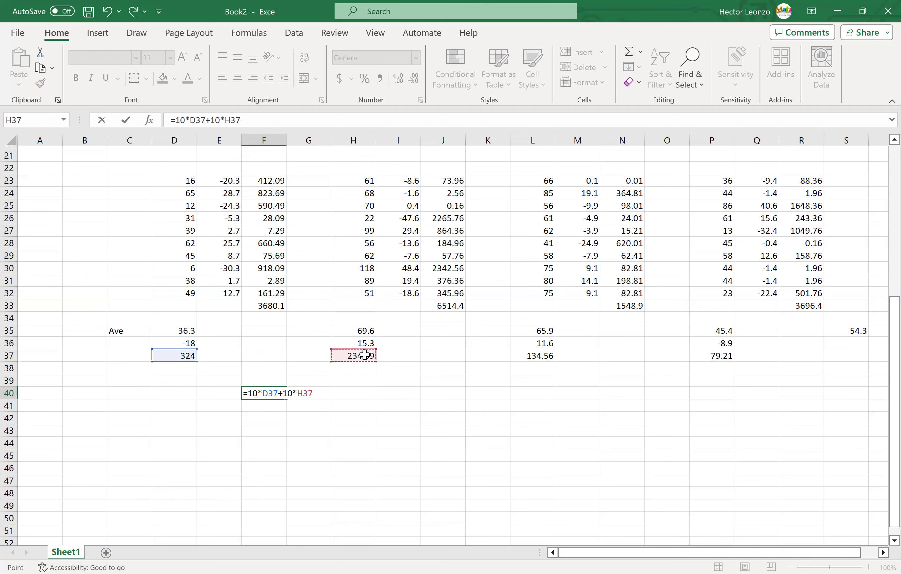
text(+10*)
click(539, 359)
text(+)
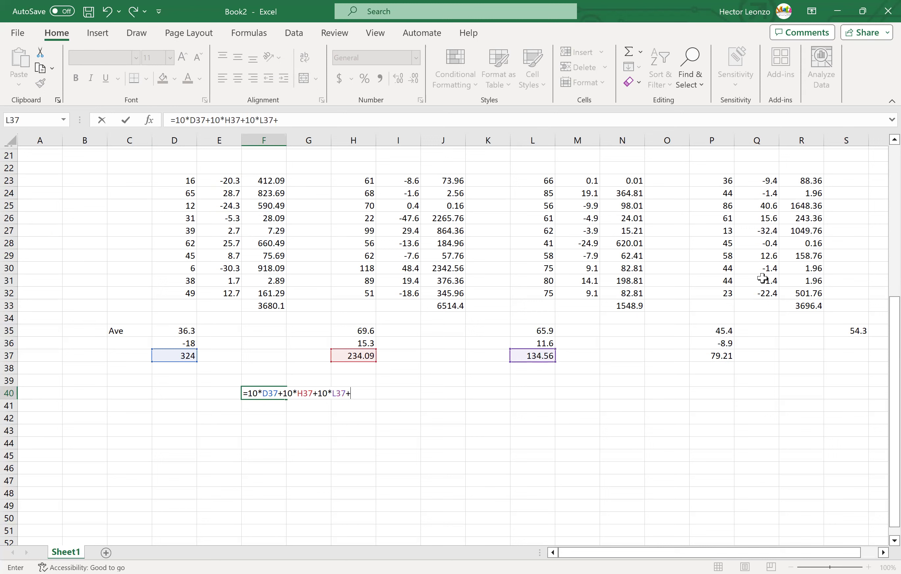
text(10*)
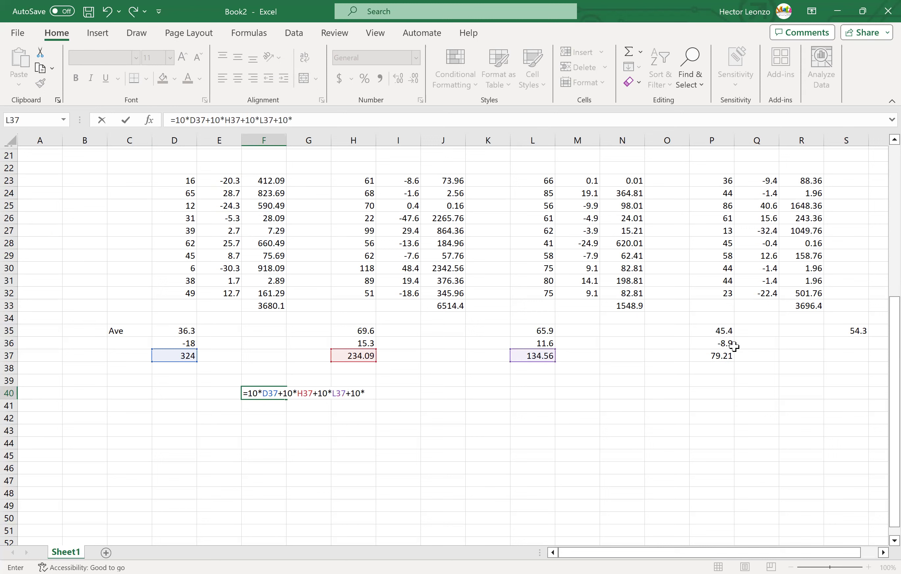
click(725, 356)
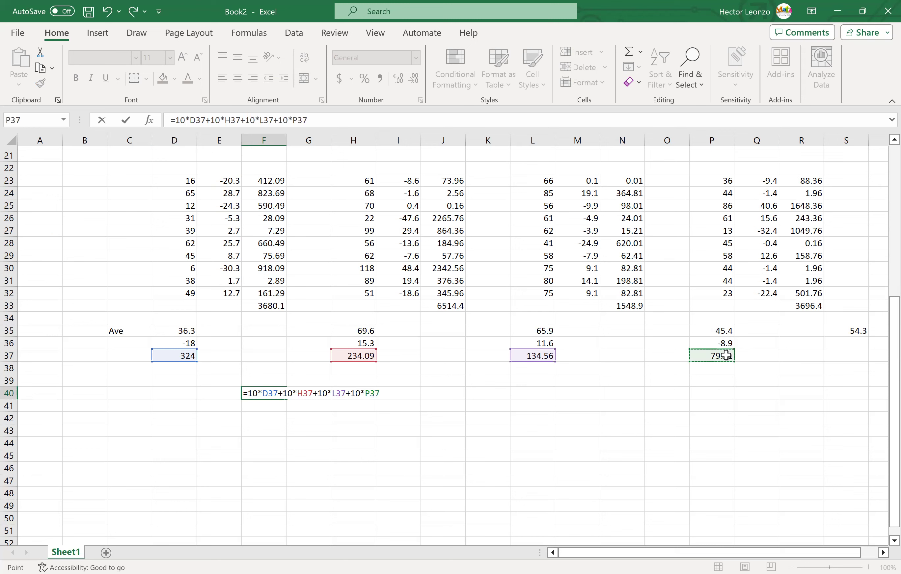
key(Return)
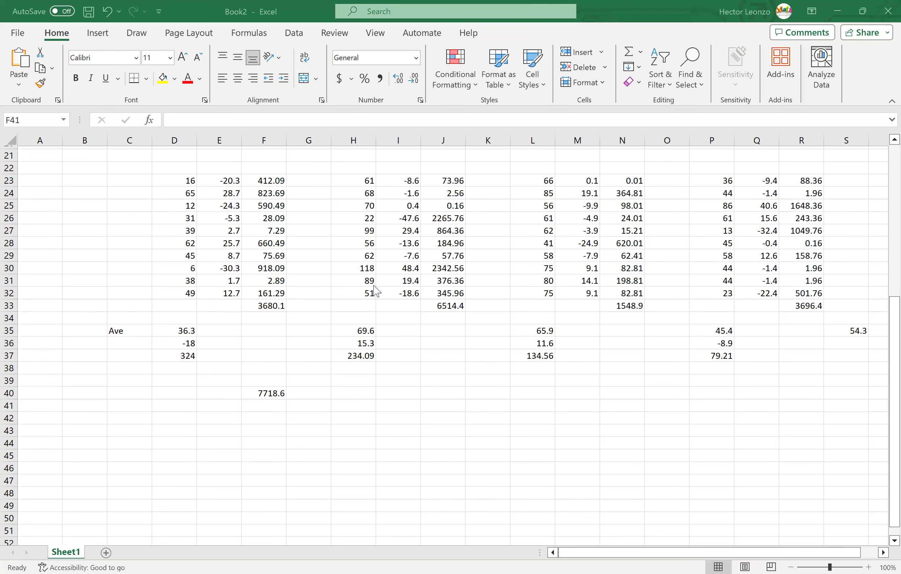
- Switch to Snip & Sketch and handwrite 7718.6 in the SS cell of the Between groups row
key(alt+Tab)
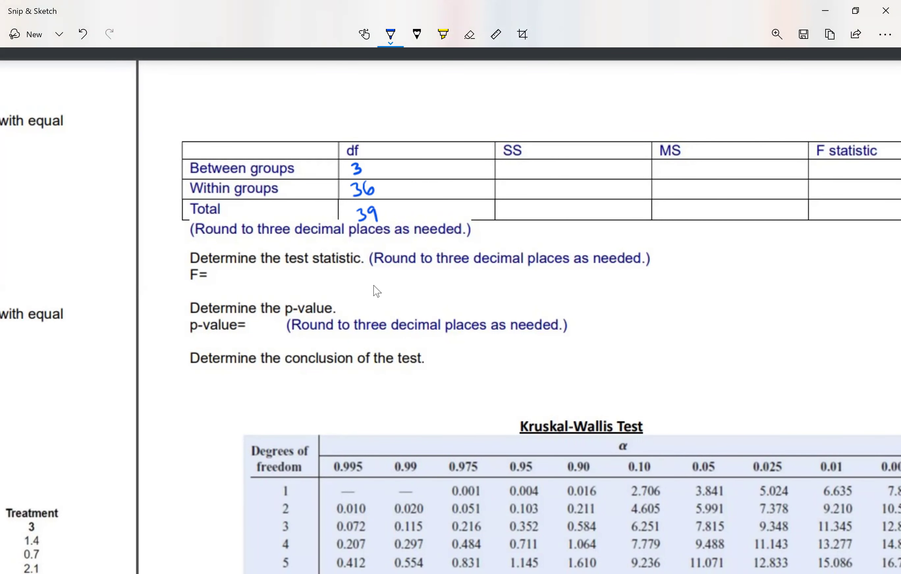
drag(506, 165, 513, 178)
drag(511, 172, 526, 178)
drag(521, 172, 530, 171)
mouse_move(536, 166)
mouse_down()
mouse_move(536, 178)
mouse_move(547, 166)
mouse_move(563, 173)
mouse_up()
click(556, 176)
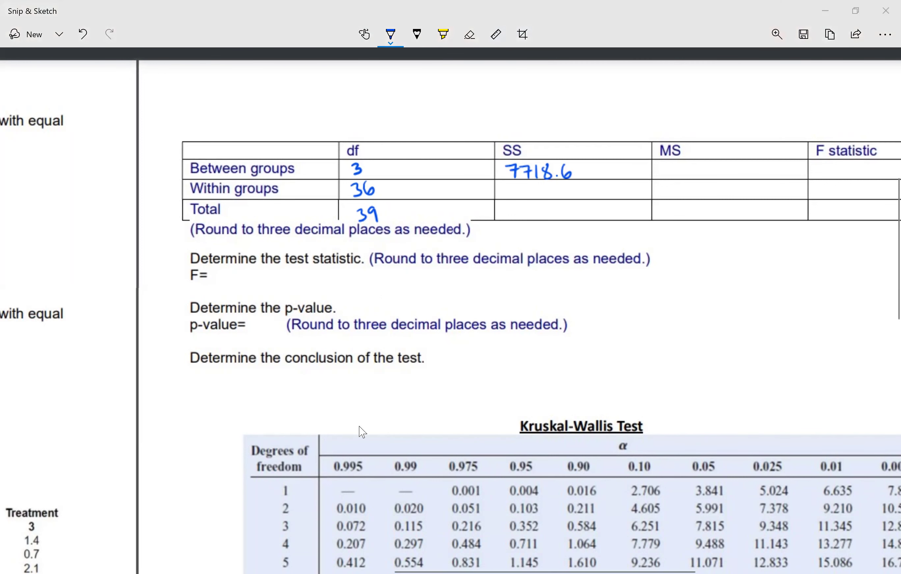
- Switch back to Excel and compute the within-group sum of squares in F41 with =F33+J33+N33+R33
key(alt+Tab)
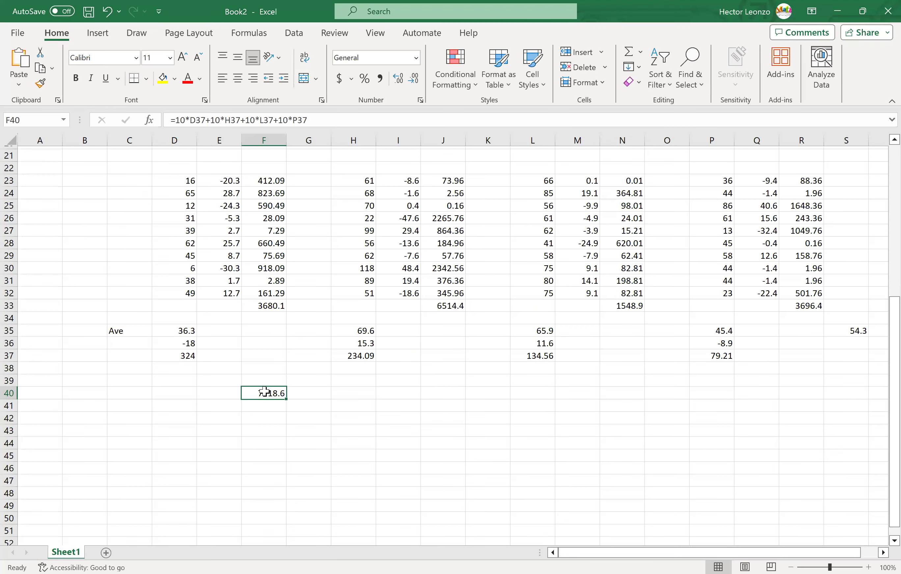
key(Return)
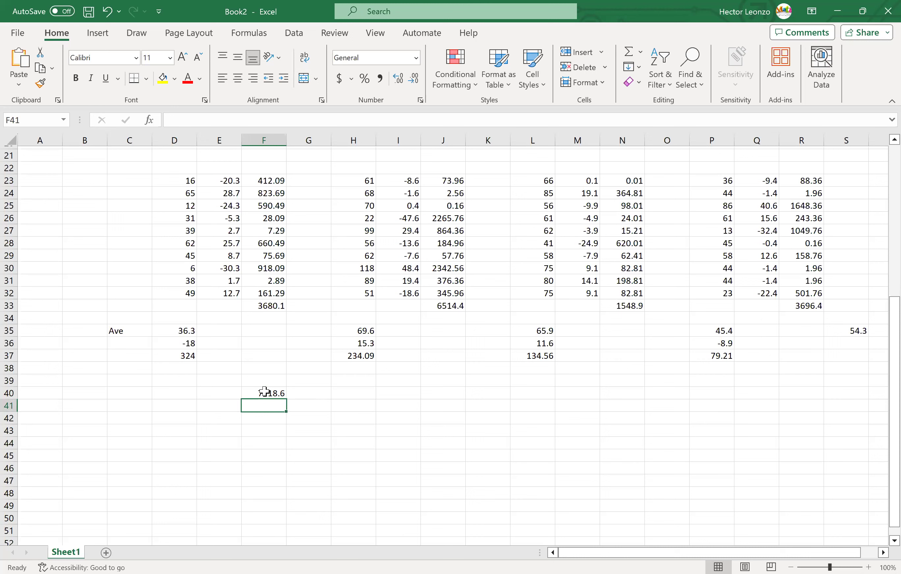
text(=)
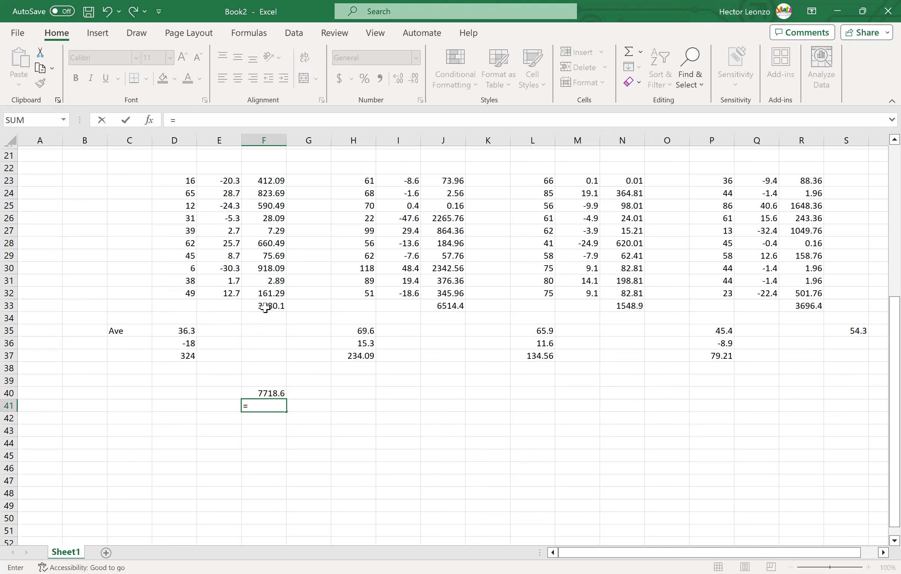
click(265, 307)
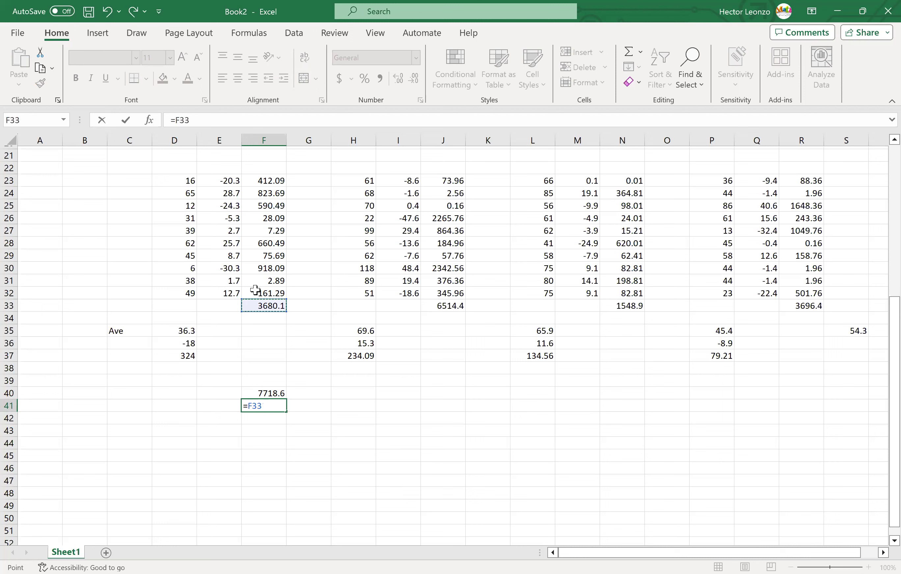
text(+)
click(441, 308)
text(+)
click(625, 308)
text(+)
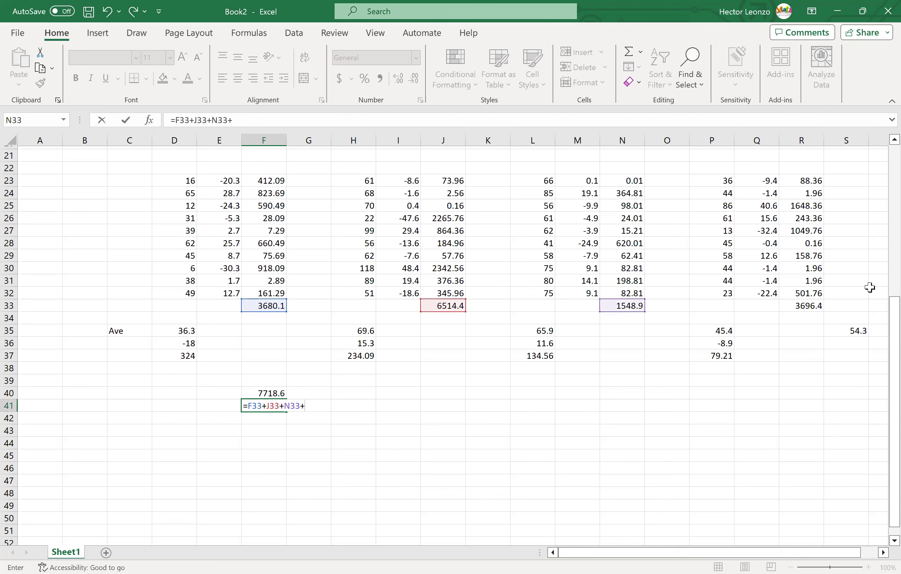
click(804, 309)
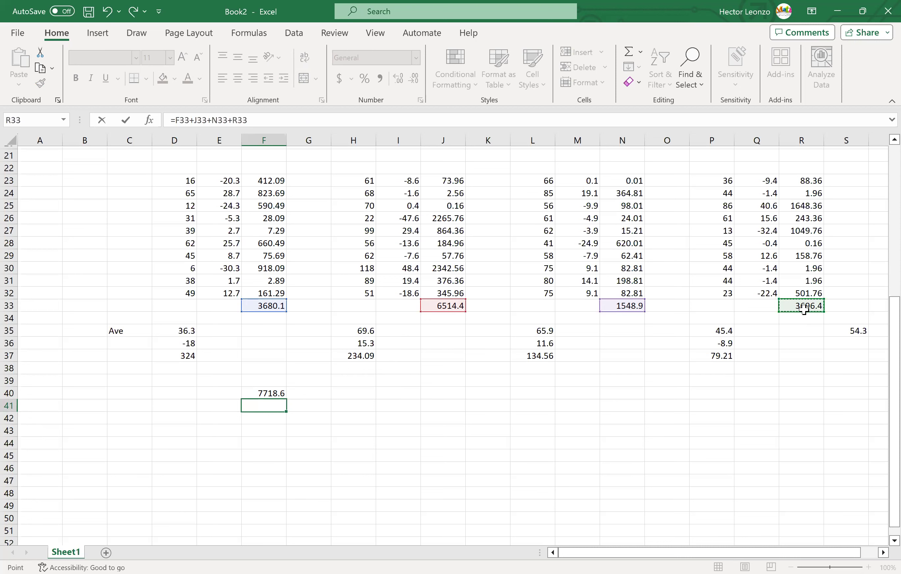
key(Return)
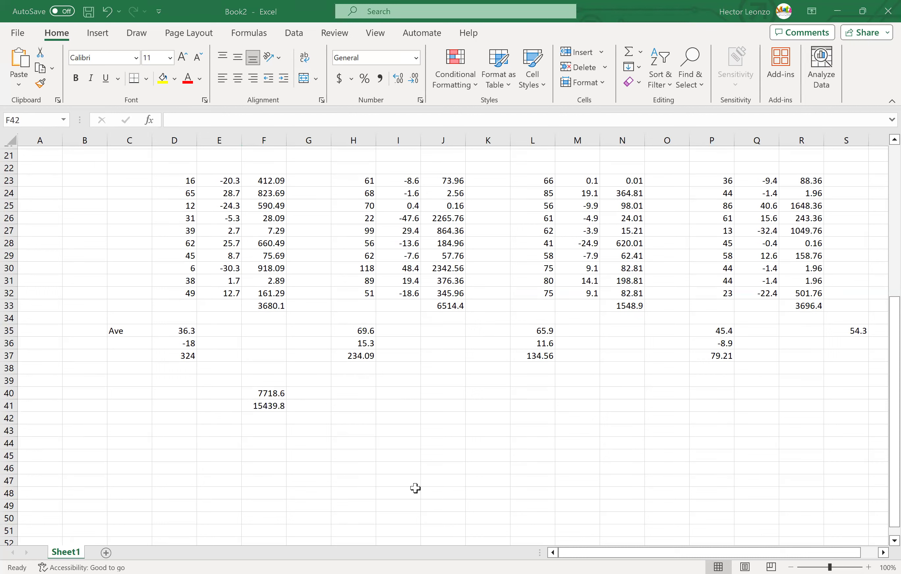
- Switch to Snip & Sketch and handwrite 15439.8 in the SS cell of the Within groups row
key(alt+Tab)
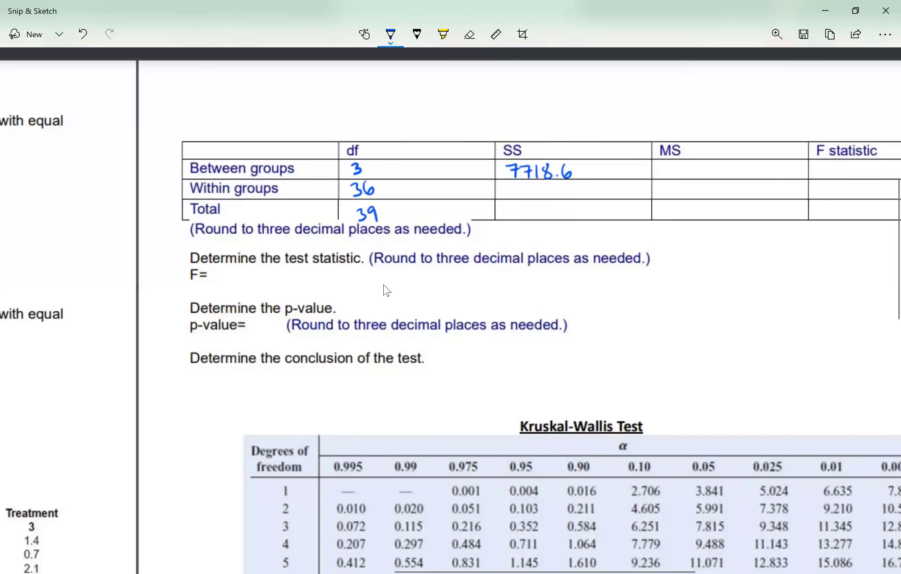
mouse_move(506, 184)
mouse_down()
mouse_move(508, 196)
mouse_move(530, 197)
mouse_up()
mouse_move(535, 185)
mouse_down()
mouse_move(536, 197)
mouse_move(549, 196)
mouse_move(570, 181)
mouse_up()
click(558, 195)
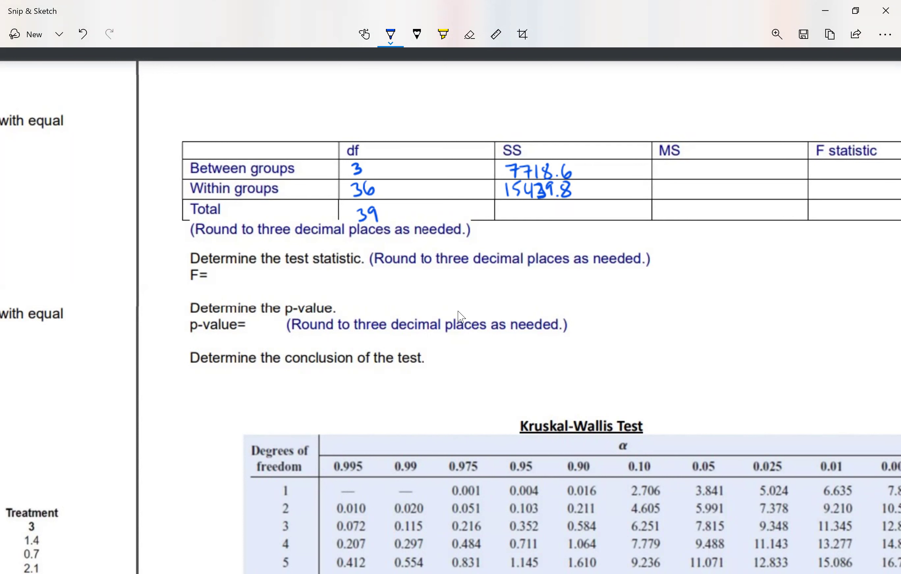
- Handwrite 23158.4 in the SS cell of the Total row
drag(505, 206, 533, 219)
drag(544, 206, 541, 218)
drag(555, 206, 555, 208)
click(567, 216)
drag(574, 206, 580, 214)
drag(578, 208, 576, 220)
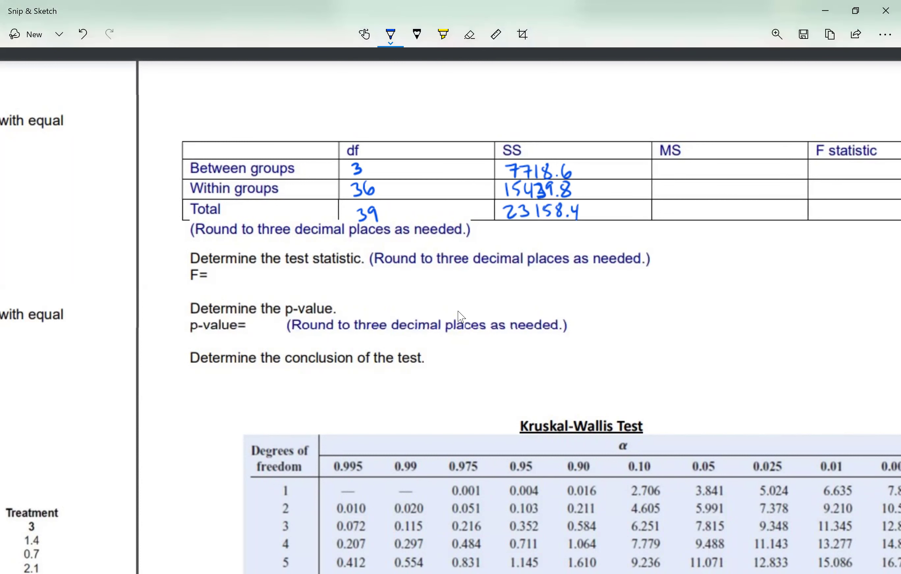
- Circle the empty MS cells of the Between groups and Within groups rows
mouse_move(731, 160)
mouse_down()
mouse_move(719, 181)
mouse_move(731, 158)
mouse_up()
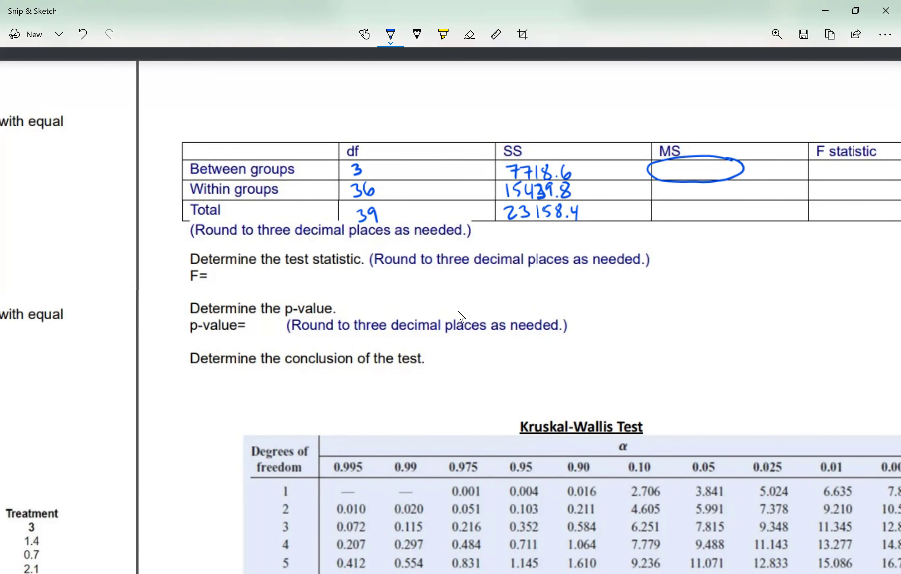
mouse_move(697, 176)
mouse_down()
mouse_move(740, 181)
mouse_move(736, 199)
mouse_move(738, 179)
mouse_up()
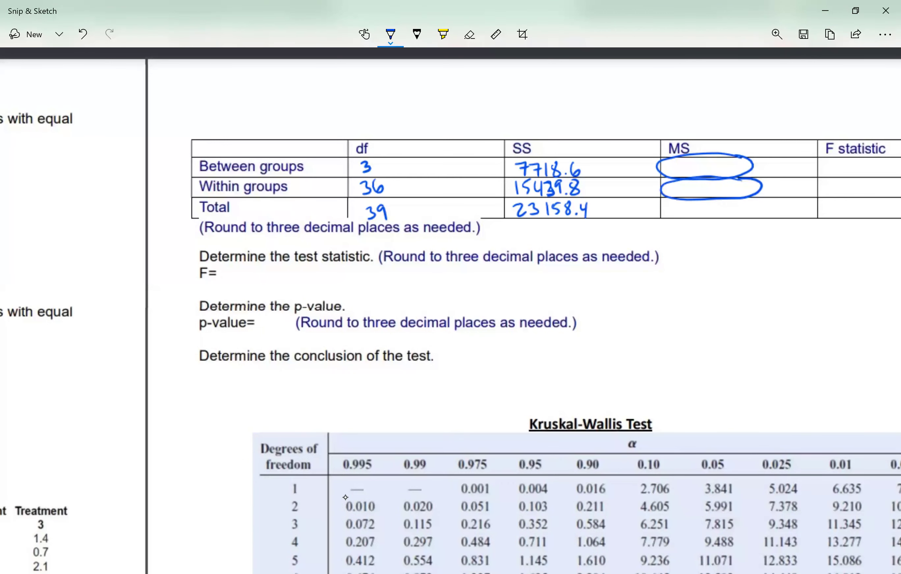
- Switch to Excel and compute the between-group mean square in G40 with the formula =F40/3
key(alt+Tab)
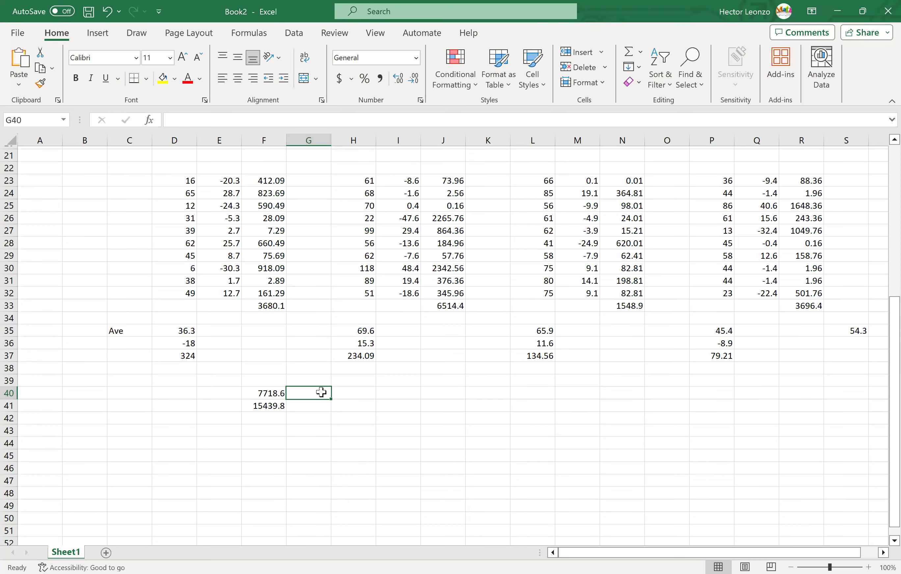
text(=)
click(261, 391)
text(/3)
key(Return)
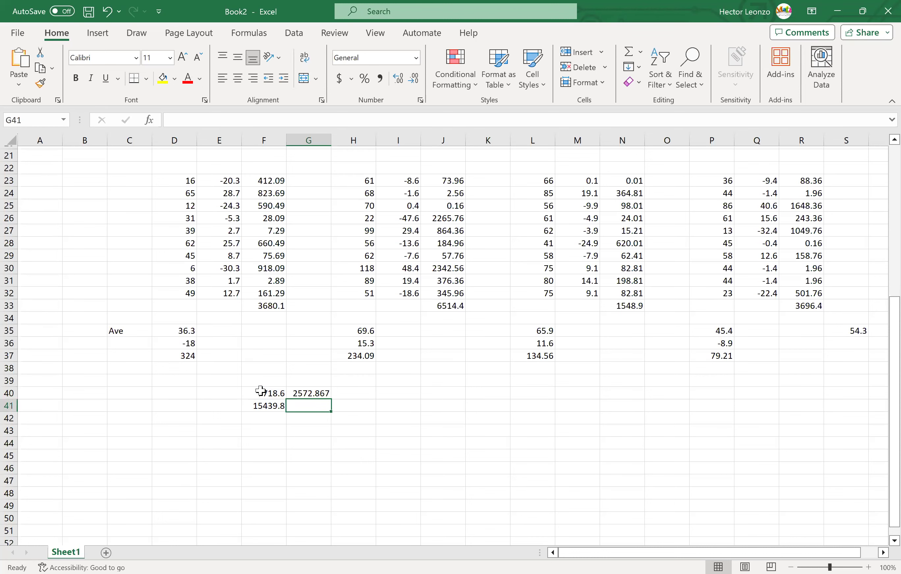
- Compute the within-group mean square in G41 with the formula =F41/36
text(=)
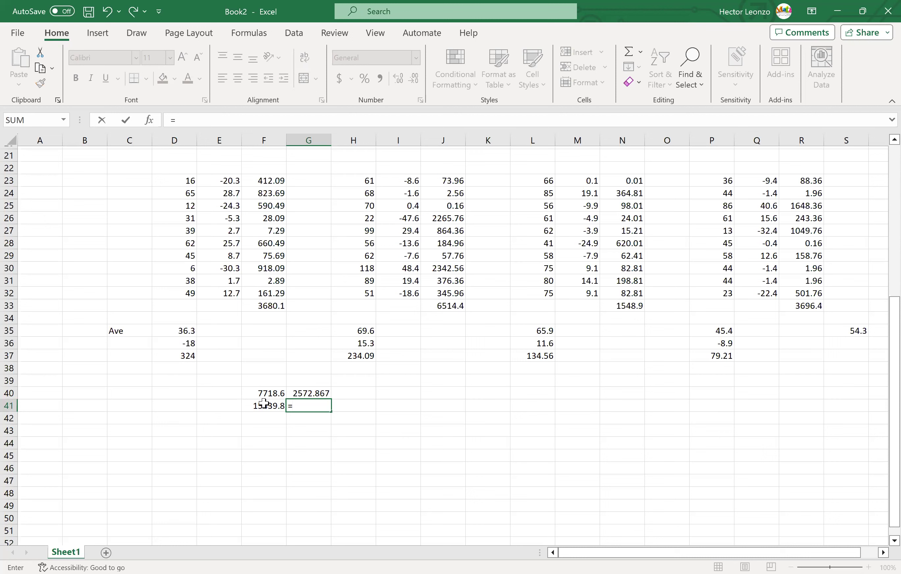
click(269, 406)
text(/36)
key(Return)
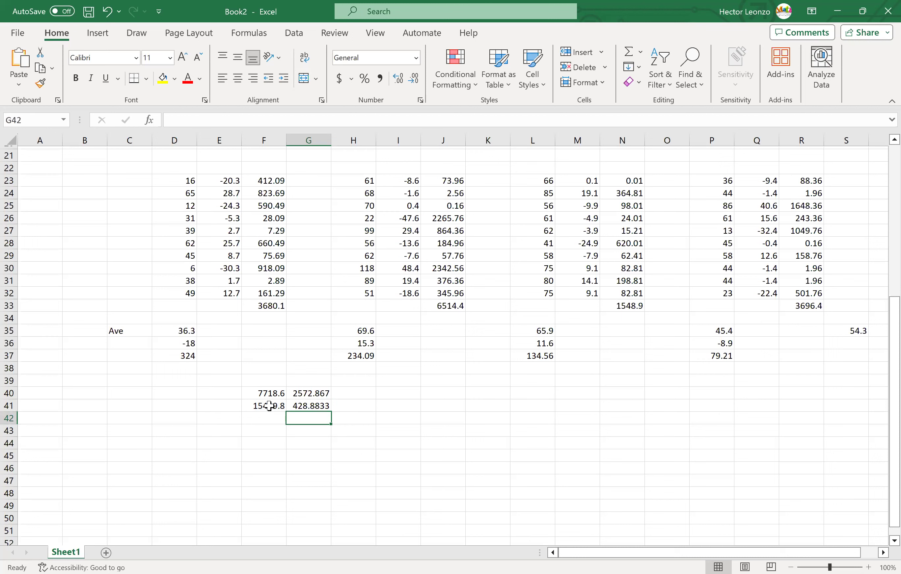
- Switch to Snip & Sketch, undo the two MS circles and handwrite 2572.867 in the Between groups MS cell
key(Up)
key(Up)
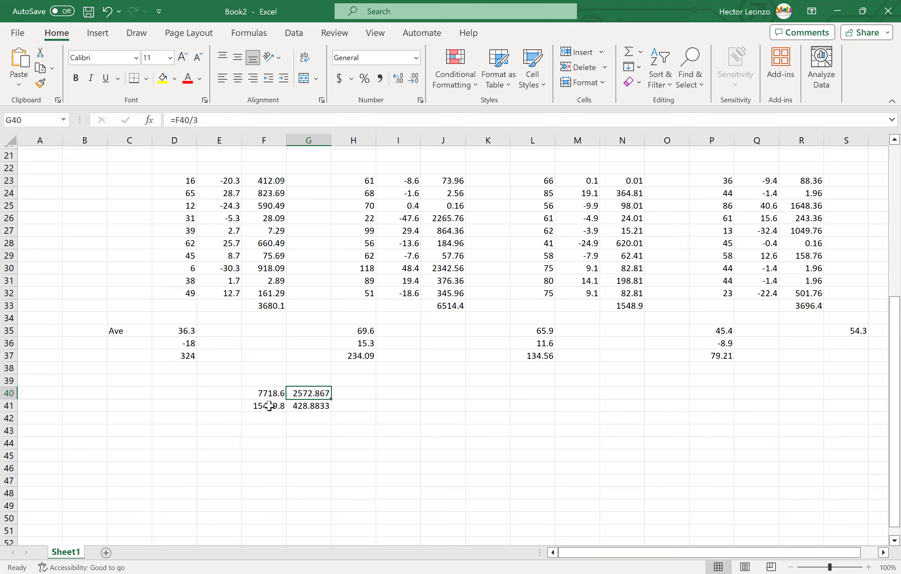
key(Down)
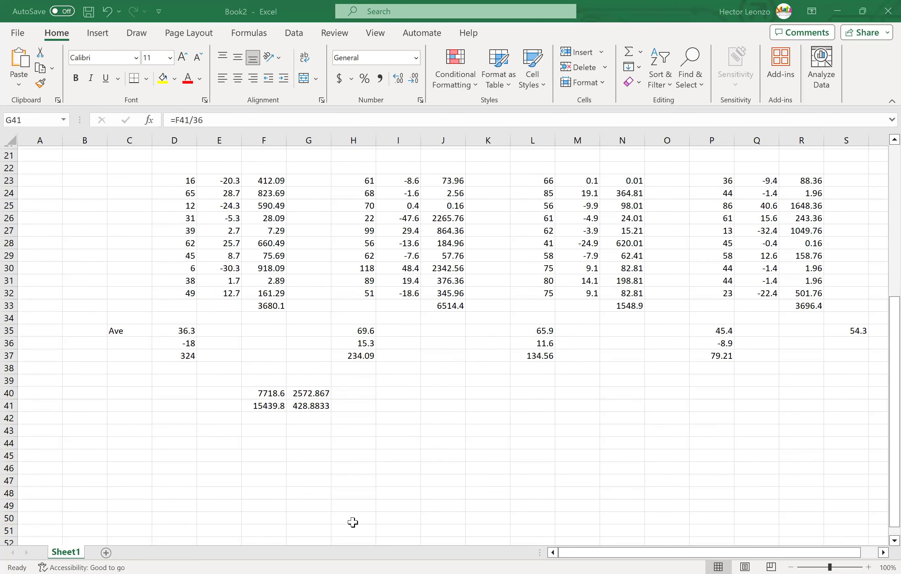
key(alt+Tab)
key(ctrl+z)
key(ctrl+z)
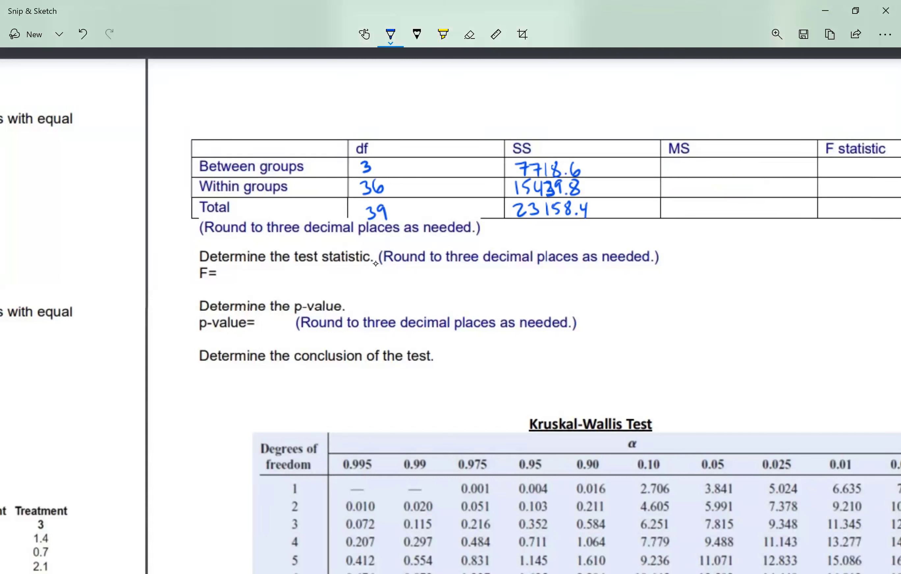
mouse_move(675, 164)
mouse_down()
mouse_move(686, 174)
mouse_move(698, 160)
mouse_move(711, 168)
mouse_move(706, 173)
mouse_move(751, 159)
mouse_move(771, 174)
mouse_move(780, 164)
mouse_up()
click(736, 171)
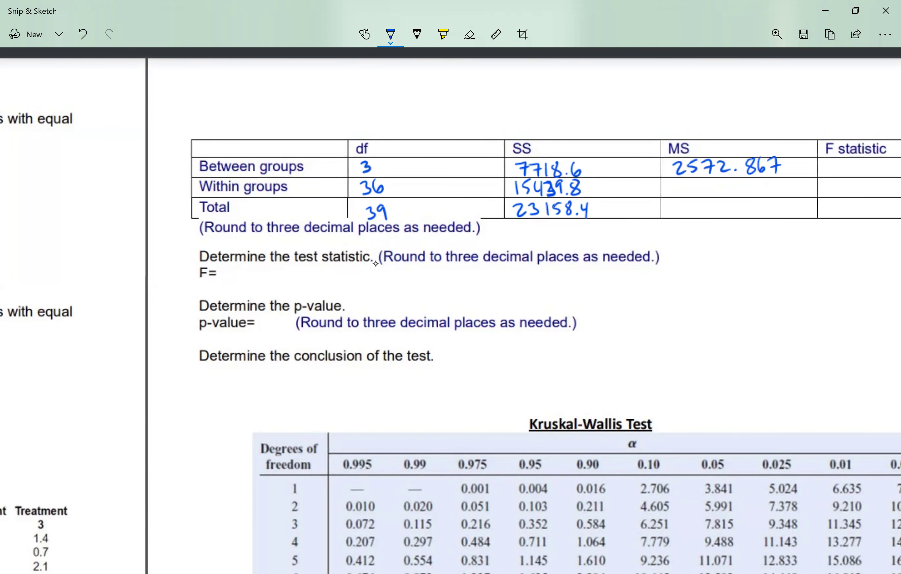
- Handwrite 428.883 in the MS cell of the Within groups row
drag(675, 184, 686, 190)
mouse_move(683, 182)
mouse_down()
mouse_move(683, 196)
mouse_move(710, 184)
mouse_move(744, 185)
mouse_up()
click(717, 193)
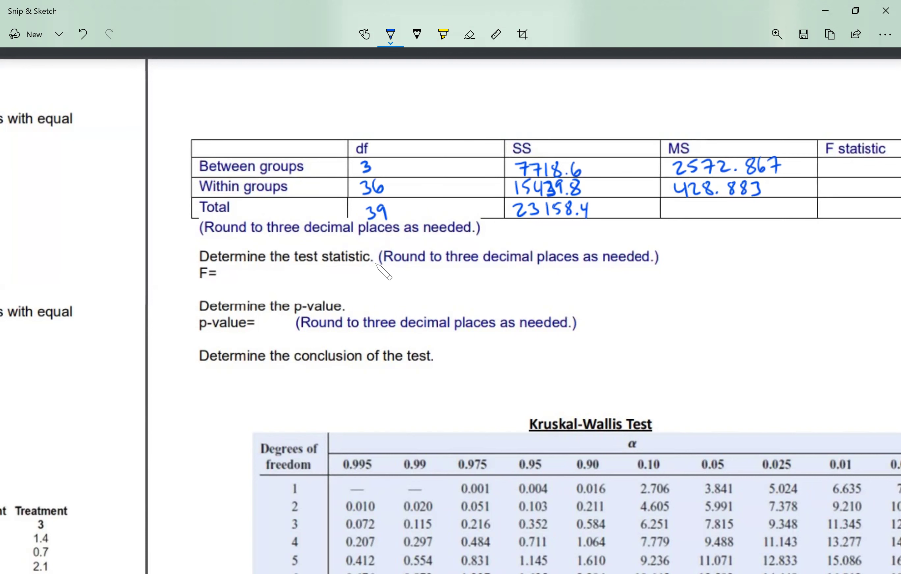
- Draw arrows pointing at the Between groups and Within groups values in the MS column
scroll(376, 263, right, 3)
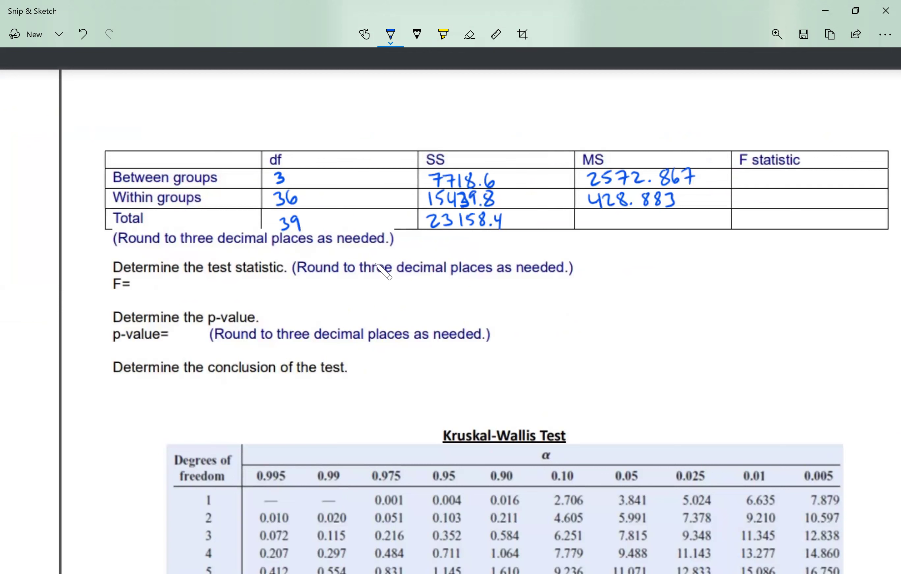
drag(720, 135, 706, 182)
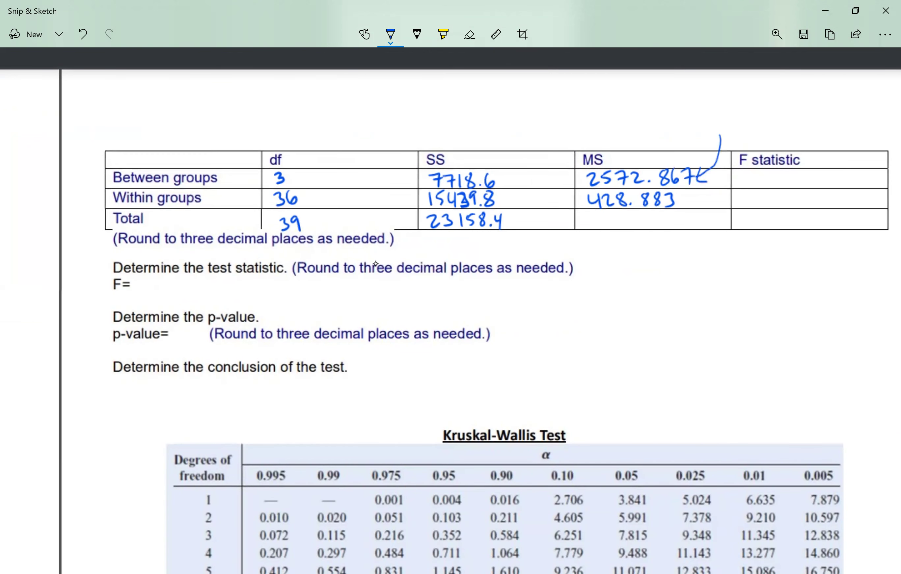
drag(720, 244, 685, 195)
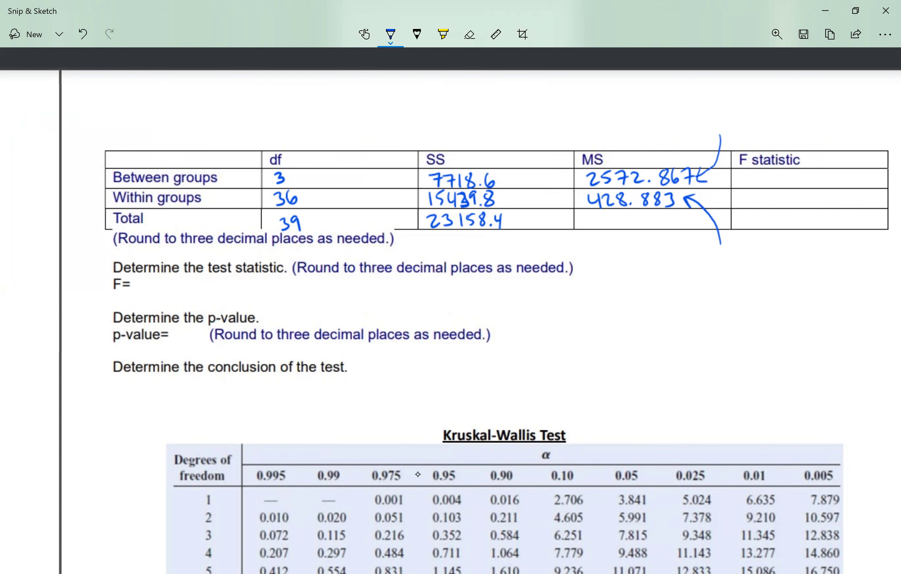
drag(420, 571, 721, 571)
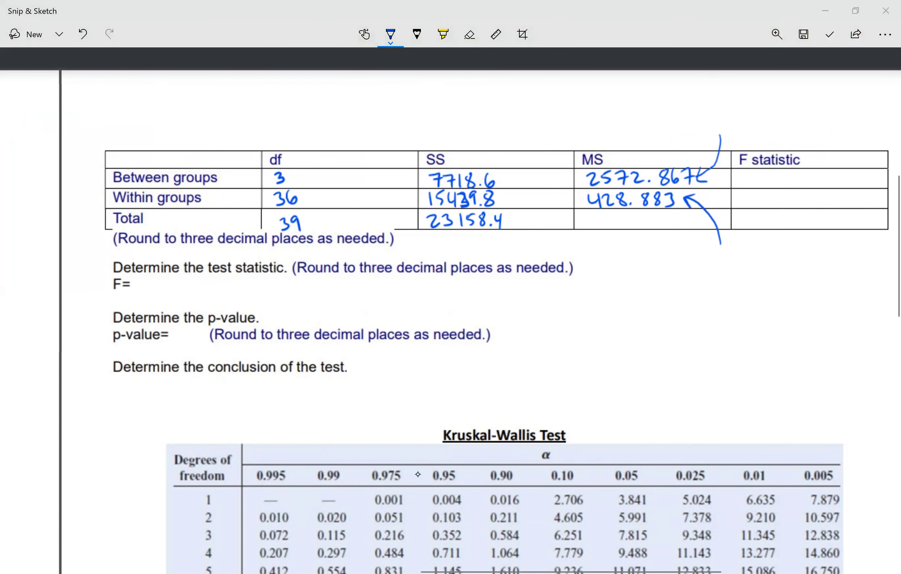
- Switch to Excel and compute the F statistic in H40 with the formula =G40/G41
key(alt+Tab)
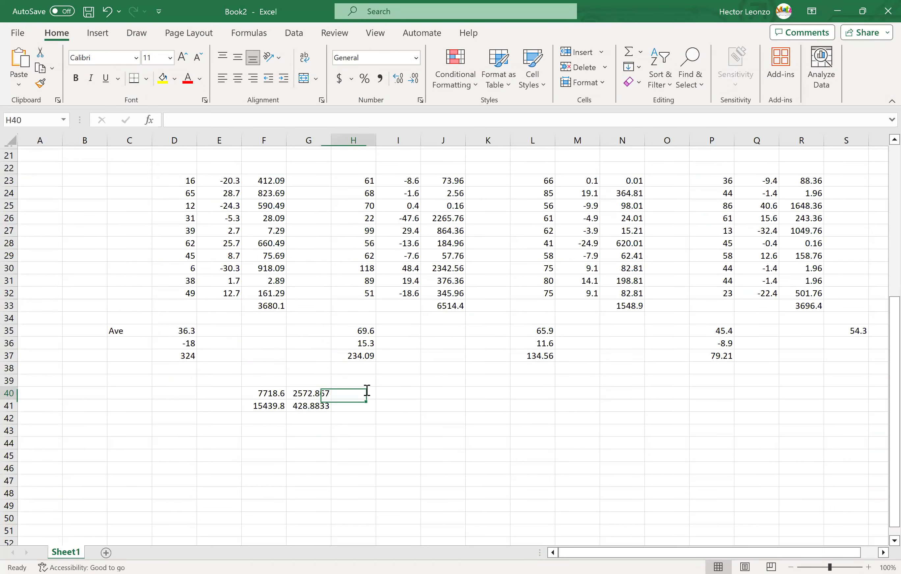
text(=)
click(307, 396)
text(/)
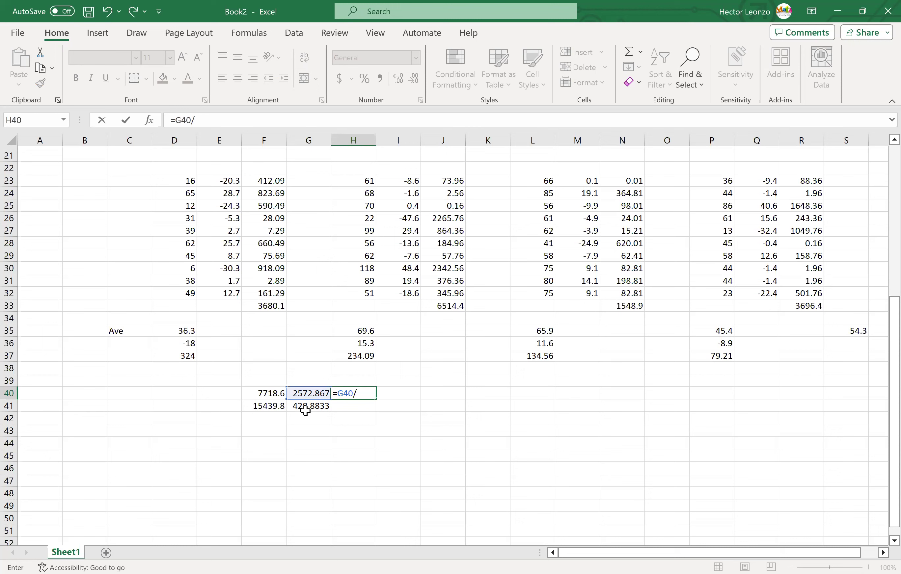
click(310, 404)
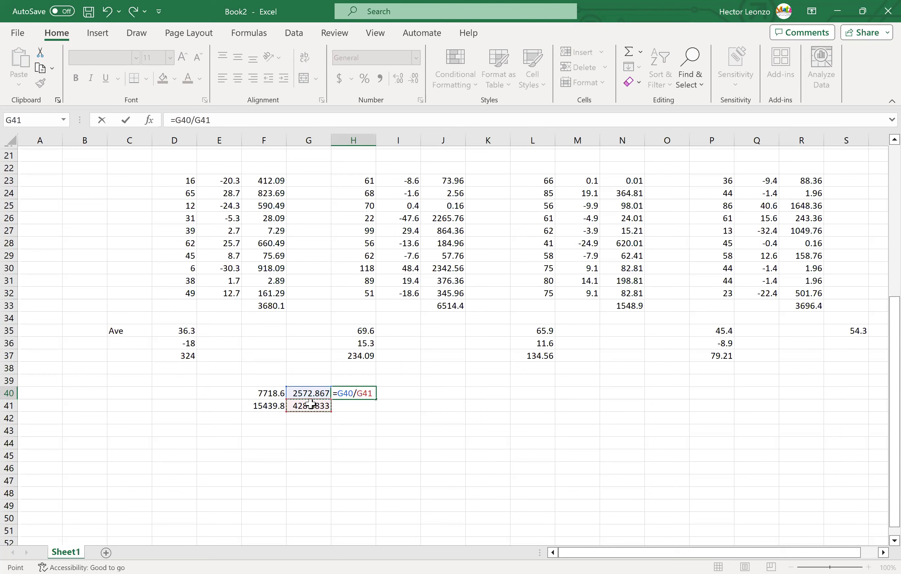
key(Return)
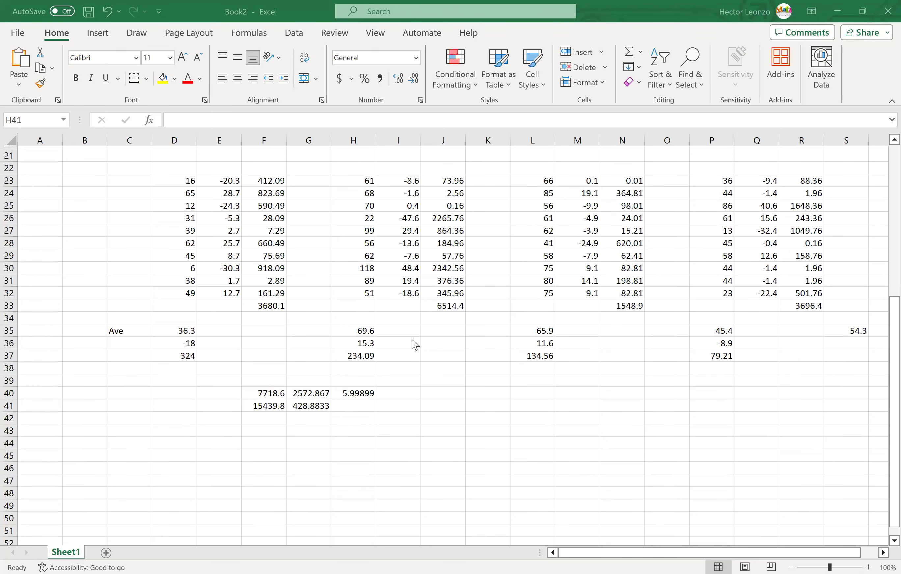
- Switch to Snip & Sketch and handwrite 5.999 in the F statistic cell and after F= under the test statistic question
key(alt+Tab)
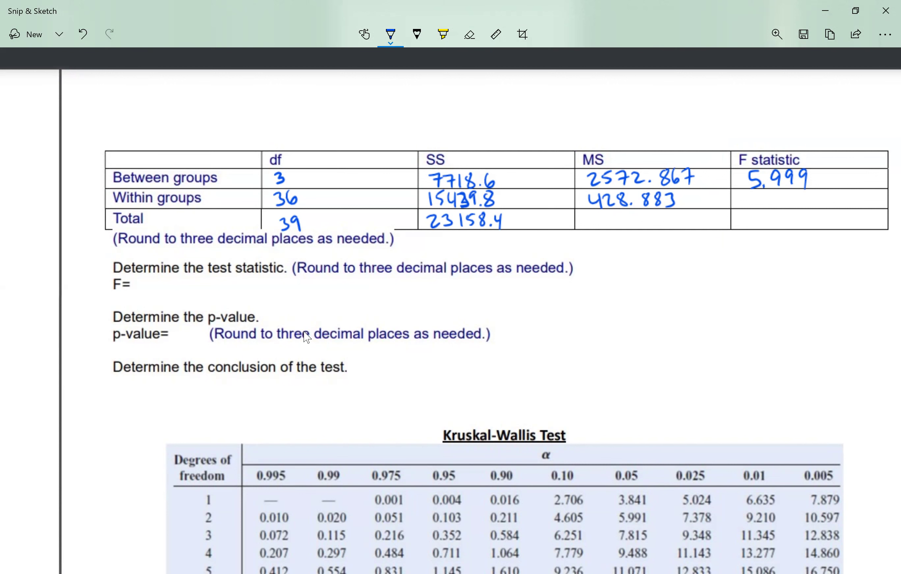
drag(421, 571, 721, 572)
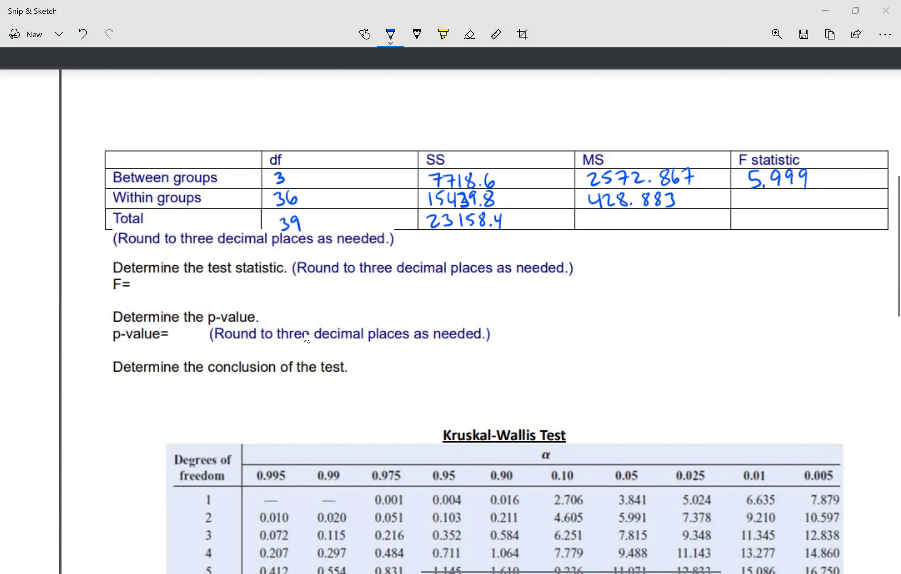
mouse_move(150, 280)
mouse_down()
mouse_move(147, 295)
mouse_move(152, 279)
mouse_up()
click(155, 297)
mouse_move(162, 288)
mouse_down()
mouse_move(172, 285)
mouse_move(172, 298)
mouse_up()
mouse_move(185, 280)
mouse_down()
mouse_move(185, 293)
mouse_move(196, 294)
mouse_up()
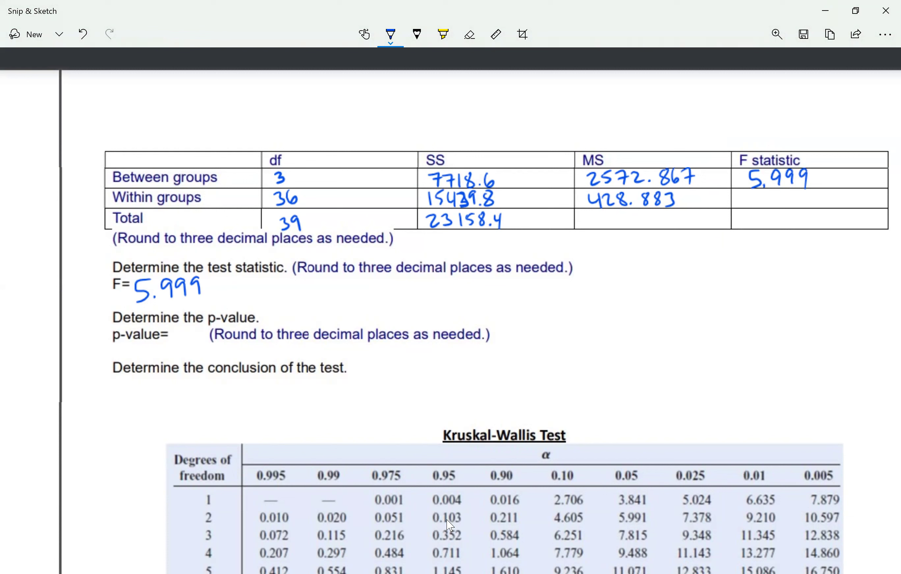
key(ctrl+c)
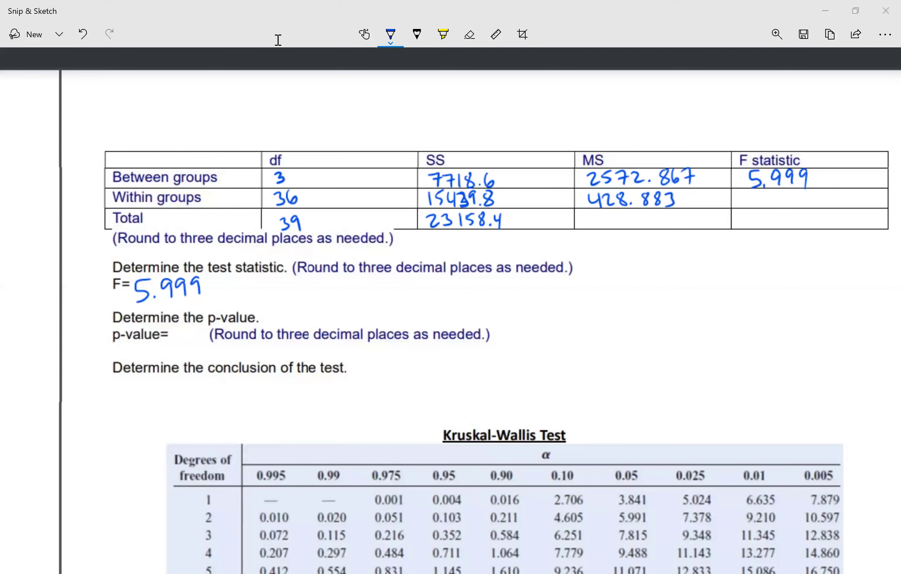
- Switch to Chrome and dismiss the ad covering the P-Value from F-Ratio Calculator page
key(alt+Tab)
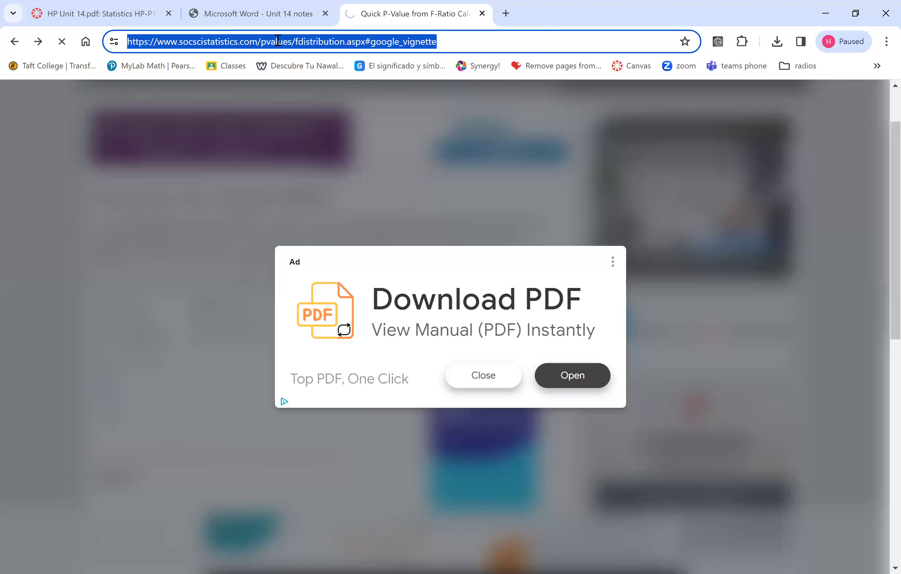
click(491, 376)
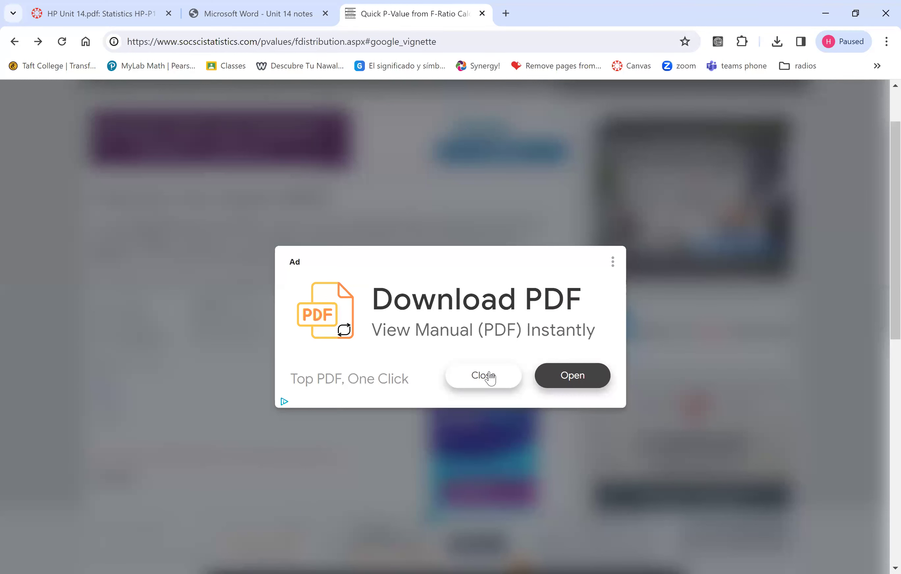
click(489, 377)
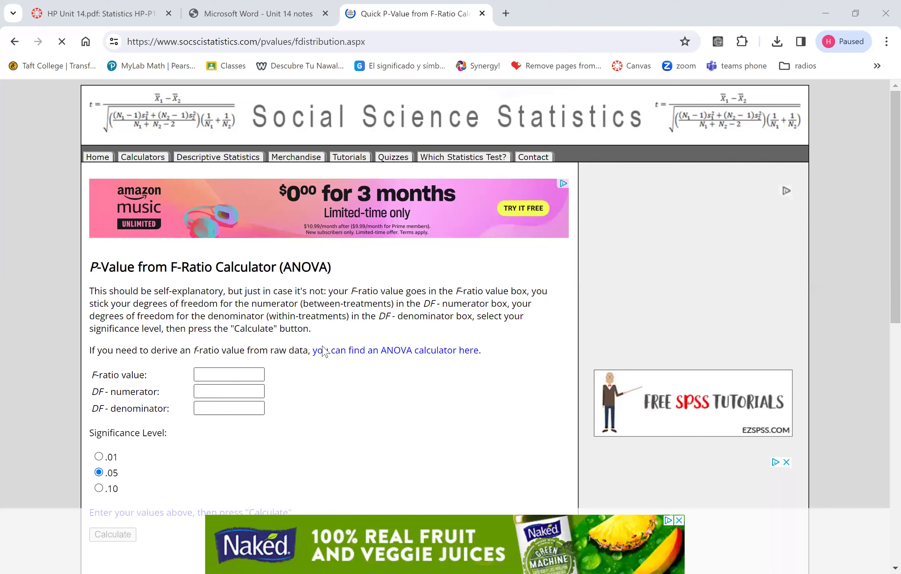
- Calculate the p-value for F-ratio 5.999 with numerator DF 3, denominator DF 36 and significance level .01
click(228, 375)
click(228, 376)
text(5.999)
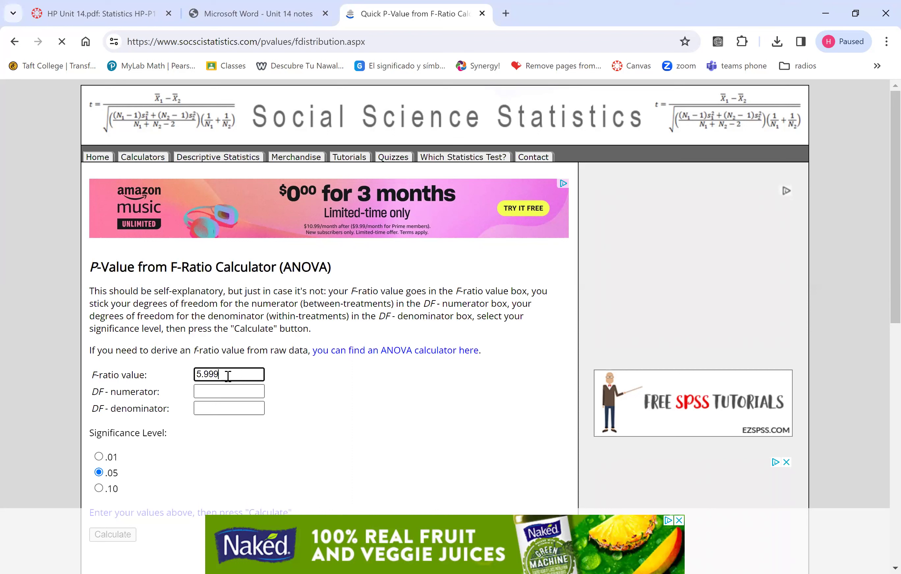
key(Tab)
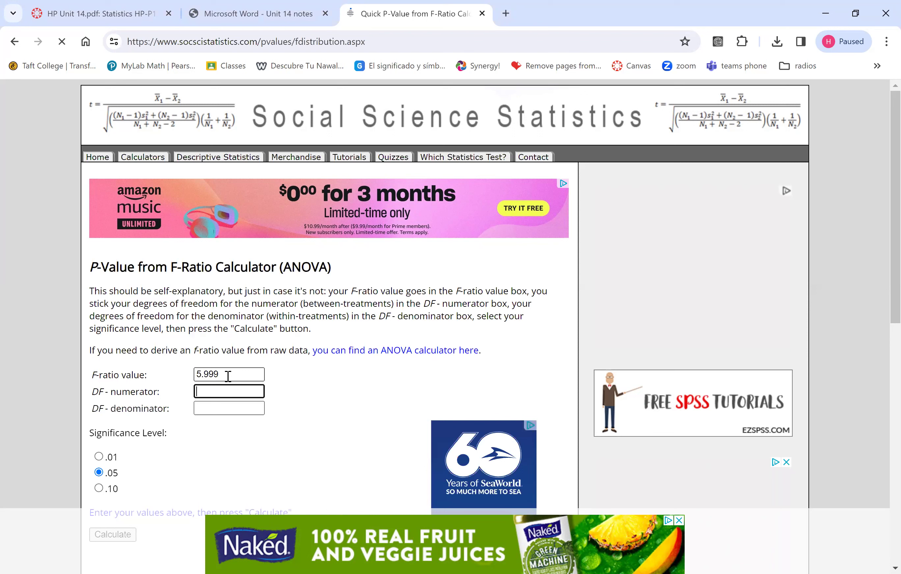
text(3)
key(Tab)
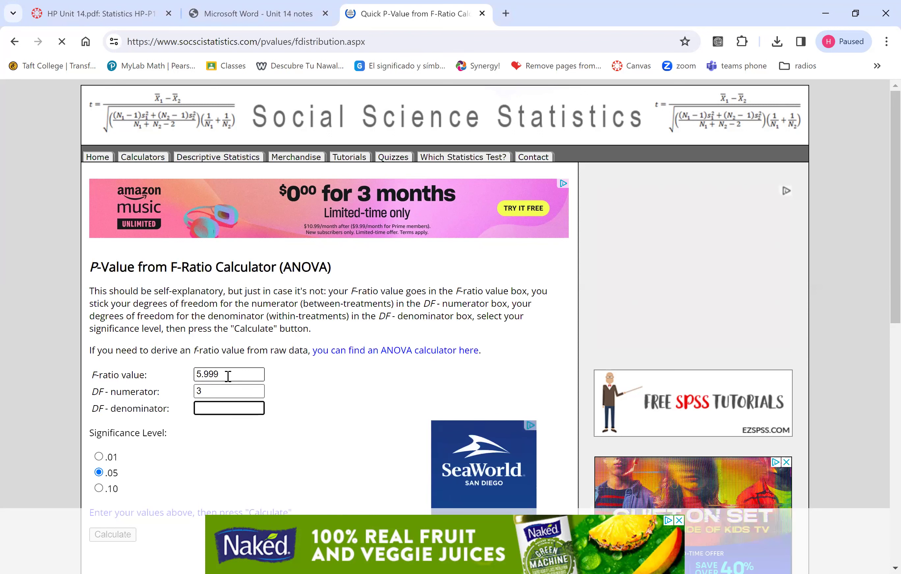
text(36)
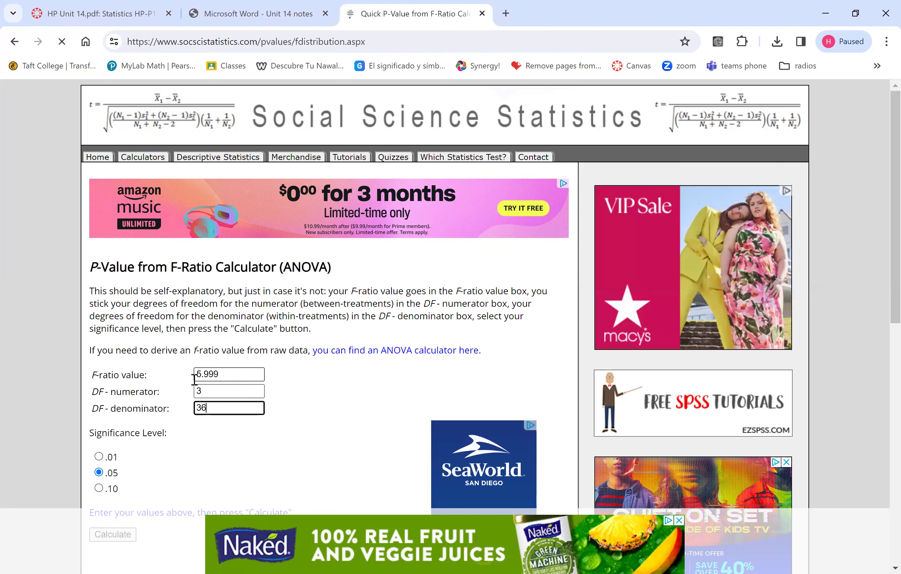
click(99, 457)
scroll(114, 467, down, 2)
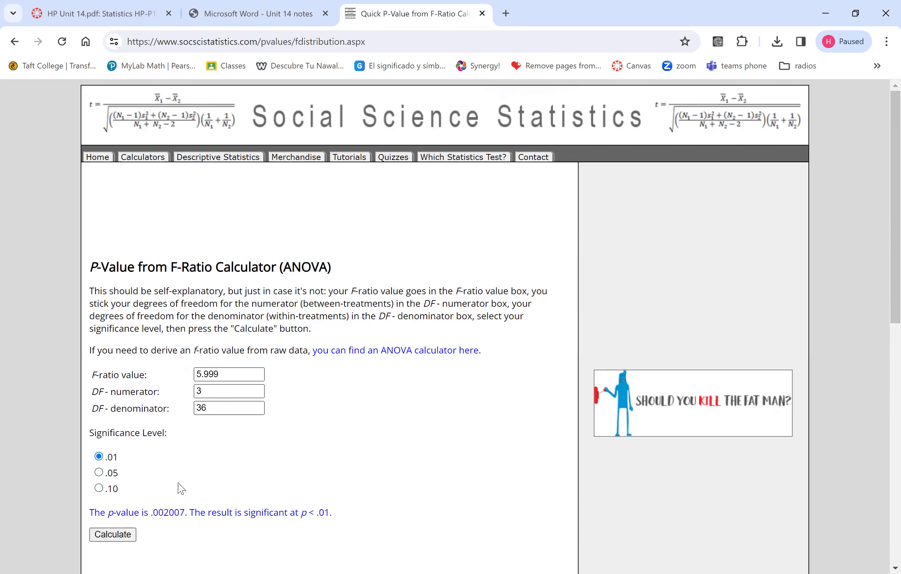
scroll(177, 486, down, 1)
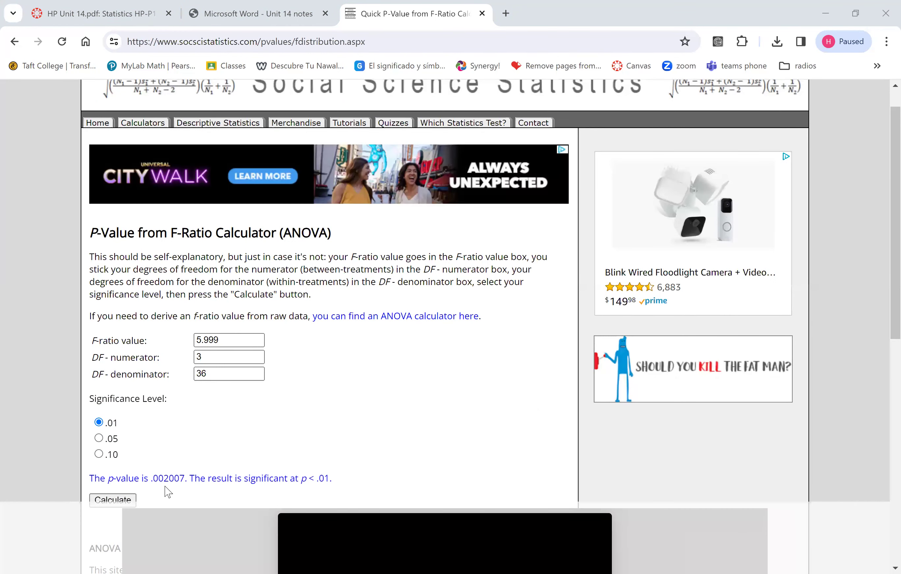
- Switch to Snip & Sketch and handwrite 0.002 as the p-value answer
key(alt+Tab)
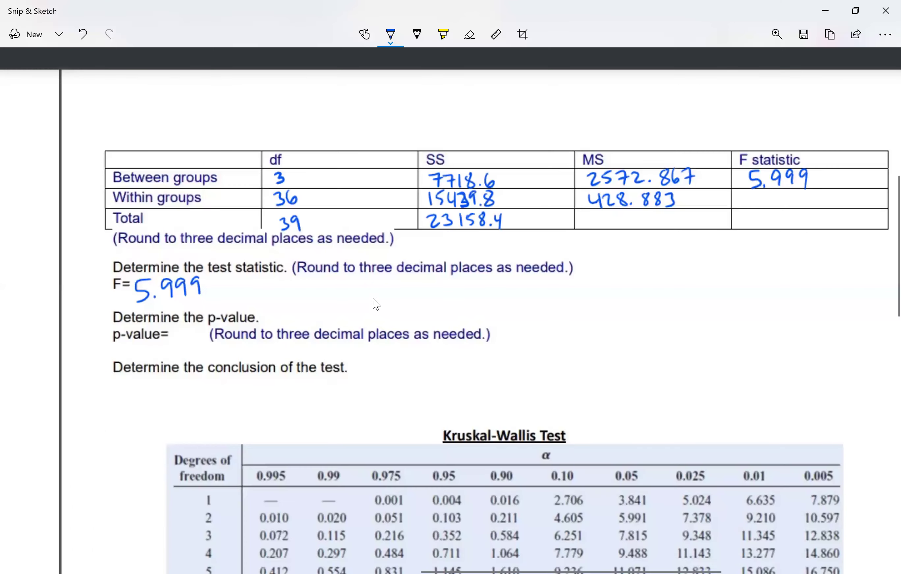
mouse_move(169, 341)
mouse_down()
mouse_move(186, 354)
mouse_move(198, 345)
mouse_up()
click(177, 353)
drag(205, 342, 218, 352)
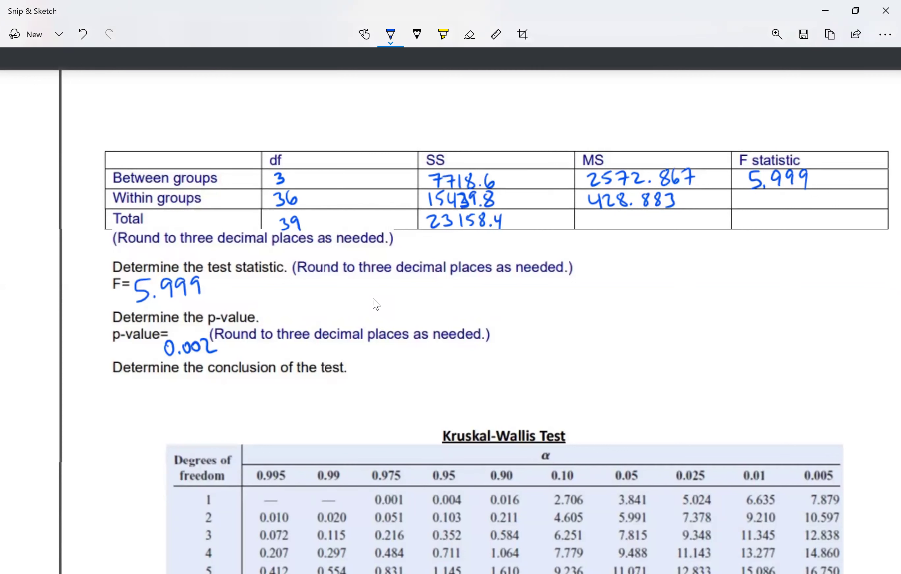
- Handwrite the comparison P < α beside the p-value question, with 0.002 above P and 0.01 above α
drag(557, 322, 559, 344)
drag(520, 297, 519, 299)
click(531, 306)
drag(557, 322, 547, 330)
drag(539, 295, 548, 295)
drag(564, 285, 576, 291)
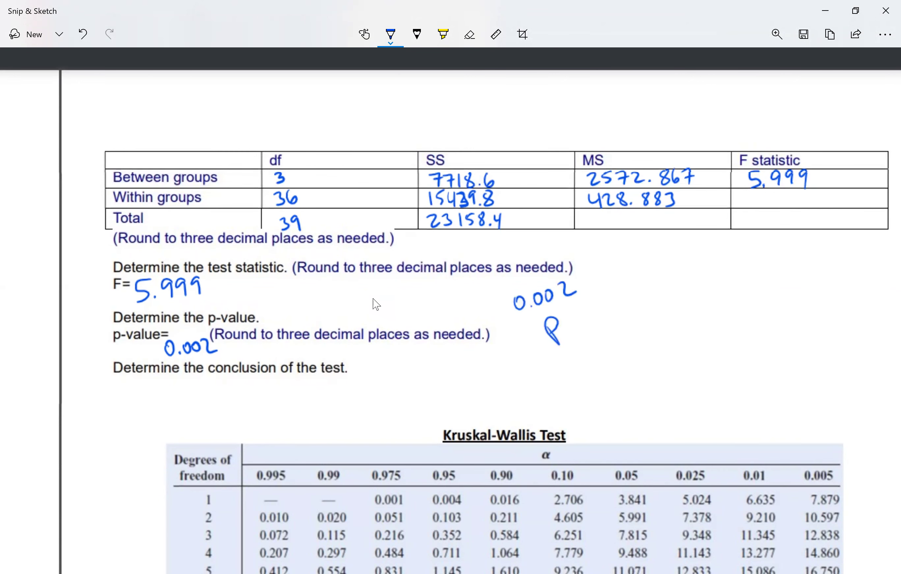
drag(670, 287, 684, 309)
drag(651, 263, 681, 259)
click(671, 269)
drag(691, 251, 690, 266)
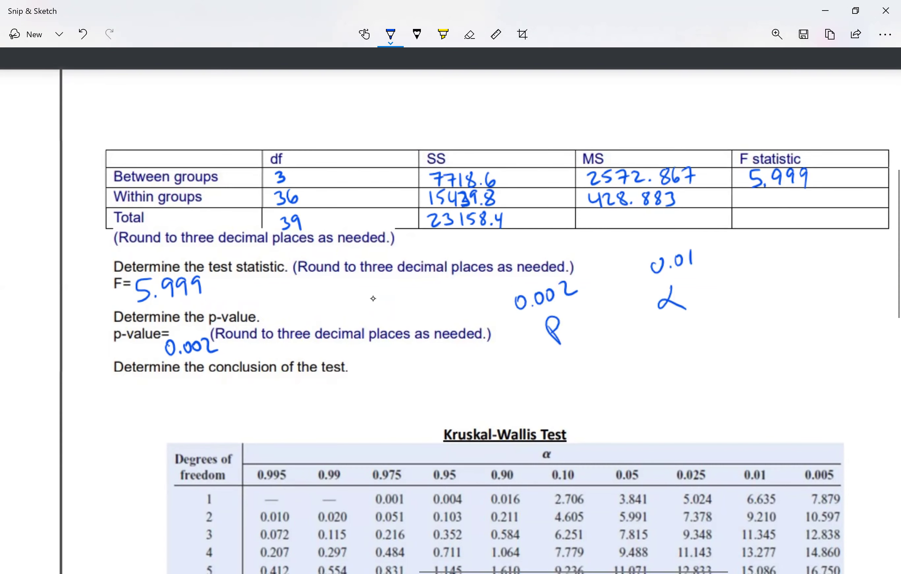
drag(625, 293, 632, 317)
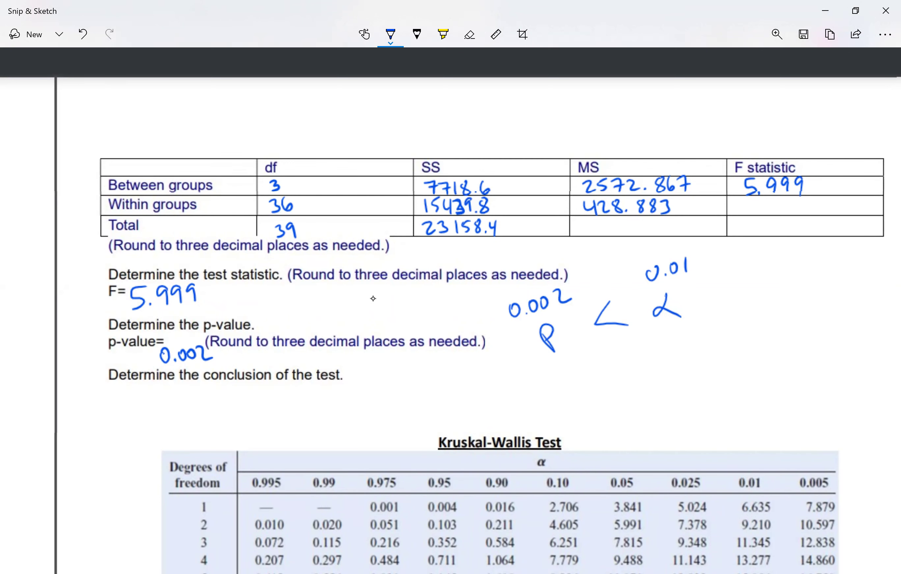
- Handwrite "Reject Ho. There is sufficient evidence to" below the conclusion question
mouse_move(88, 400)
mouse_down()
mouse_move(91, 409)
mouse_move(135, 397)
mouse_up()
click(179, 403)
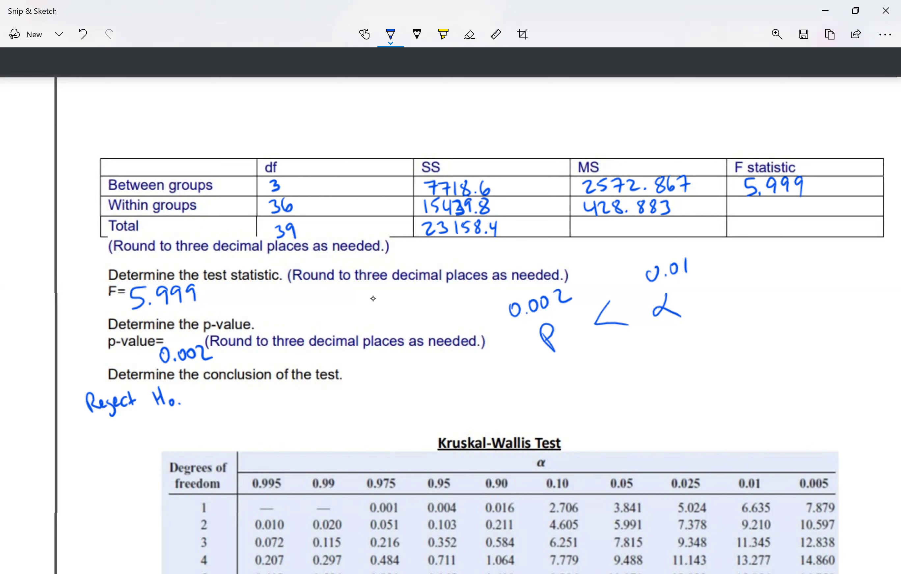
drag(195, 392, 209, 389)
drag(203, 391, 206, 404)
mouse_move(211, 388)
mouse_down()
mouse_move(222, 404)
mouse_move(256, 403)
mouse_up()
drag(255, 390, 256, 390)
mouse_move(267, 393)
mouse_down()
mouse_move(261, 404)
mouse_move(288, 405)
mouse_up()
drag(297, 394, 306, 408)
mouse_move(316, 398)
mouse_down()
mouse_move(322, 409)
mouse_move(321, 397)
mouse_up()
drag(328, 396, 327, 405)
drag(329, 391, 339, 406)
drag(345, 392, 346, 406)
drag(349, 400, 364, 397)
mouse_move(365, 380)
mouse_down()
mouse_move(372, 399)
mouse_move(373, 388)
mouse_move(413, 396)
mouse_up()
drag(416, 395, 418, 401)
drag(422, 396, 492, 398)
drag(496, 389, 505, 391)
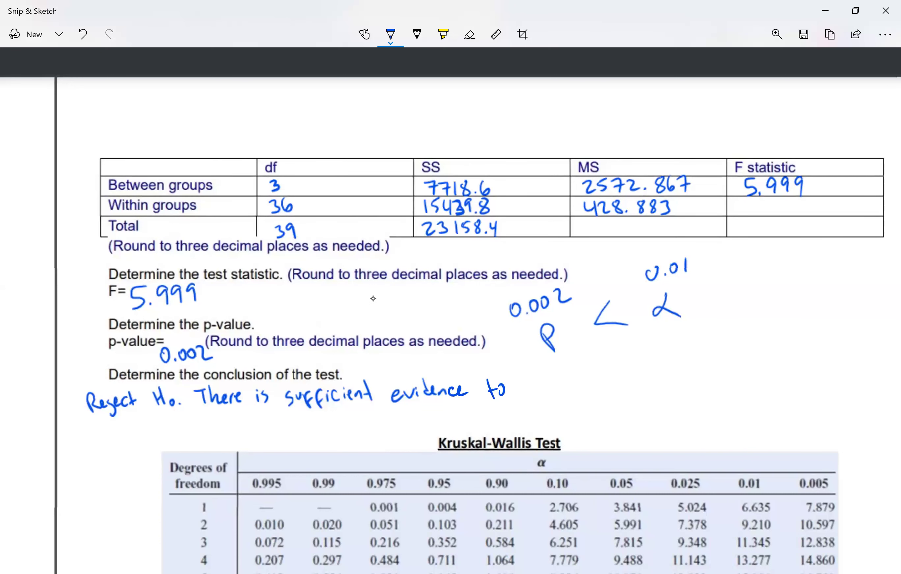
- Continue the handwritten conclusion on the same line with "indicate that at least two of"
click(526, 382)
drag(528, 386, 541, 391)
drag(549, 373, 545, 391)
drag(552, 385, 553, 393)
click(551, 379)
drag(564, 385, 562, 392)
drag(575, 383, 577, 390)
drag(584, 372, 582, 389)
drag(579, 380, 598, 385)
mouse_move(617, 372)
mouse_down()
mouse_move(623, 390)
mouse_move(630, 376)
mouse_up()
drag(630, 370, 639, 388)
drag(642, 380, 644, 386)
drag(646, 369, 650, 384)
drag(643, 375, 688, 380)
mouse_move(694, 370)
mouse_down()
mouse_move(696, 380)
mouse_move(698, 371)
mouse_up()
drag(714, 358, 728, 377)
mouse_move(735, 367)
mouse_down()
mouse_move(729, 378)
mouse_move(737, 378)
mouse_up()
mouse_move(746, 364)
mouse_down()
mouse_move(740, 376)
mouse_move(751, 375)
mouse_up()
drag(743, 369, 772, 373)
drag(763, 368, 795, 363)
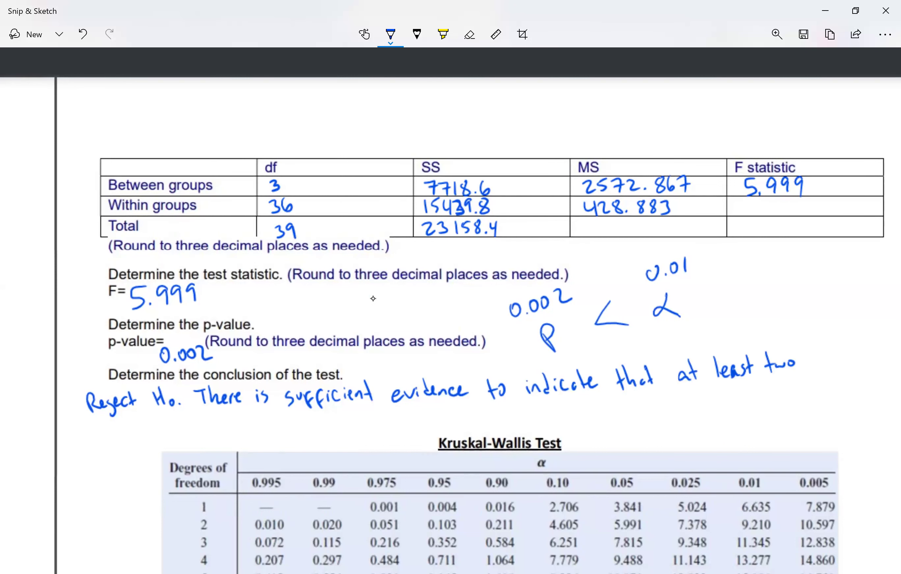
drag(820, 356, 820, 357)
drag(836, 355, 825, 373)
drag(821, 364, 832, 361)
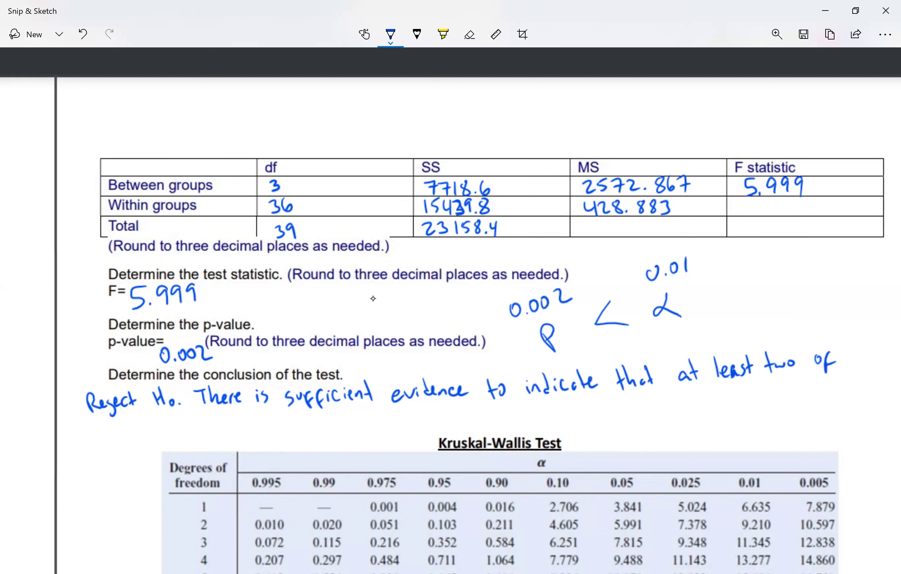
- Start the second line of the handwritten conclusion with "the mean percentages of the"
drag(155, 418, 156, 438)
drag(161, 419, 176, 436)
drag(190, 434, 212, 434)
click(224, 431)
mouse_move(221, 427)
mouse_down()
mouse_move(217, 435)
mouse_move(230, 426)
mouse_move(267, 432)
mouse_up()
click(276, 419)
mouse_move(268, 431)
mouse_down()
mouse_move(275, 422)
mouse_move(296, 425)
mouse_up()
mouse_move(300, 409)
mouse_down()
mouse_move(299, 421)
mouse_move(307, 413)
mouse_up()
drag(316, 419, 326, 432)
drag(329, 422, 335, 417)
drag(340, 413, 336, 426)
drag(361, 418, 360, 420)
drag(379, 413, 373, 433)
drag(369, 422, 389, 422)
drag(386, 415, 396, 414)
drag(402, 407, 415, 416)
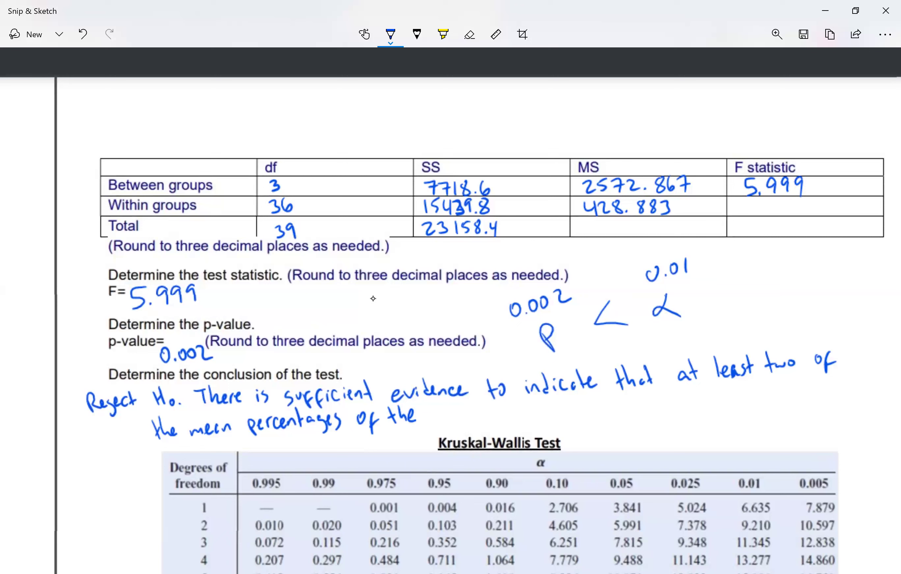
- Continue the second line of the handwritten conclusion with "billboards recalled"
drag(432, 406, 435, 421)
drag(442, 414, 443, 420)
drag(452, 405, 454, 419)
mouse_move(460, 404)
mouse_down()
mouse_move(462, 418)
mouse_move(476, 417)
mouse_up()
drag(482, 412, 491, 417)
drag(499, 405, 495, 418)
drag(506, 409, 501, 419)
drag(528, 411, 537, 419)
mouse_move(541, 416)
mouse_down()
mouse_move(545, 408)
mouse_move(550, 417)
mouse_up()
drag(558, 410, 561, 415)
drag(565, 399, 564, 414)
drag(570, 397, 576, 412)
drag(583, 408, 584, 395)
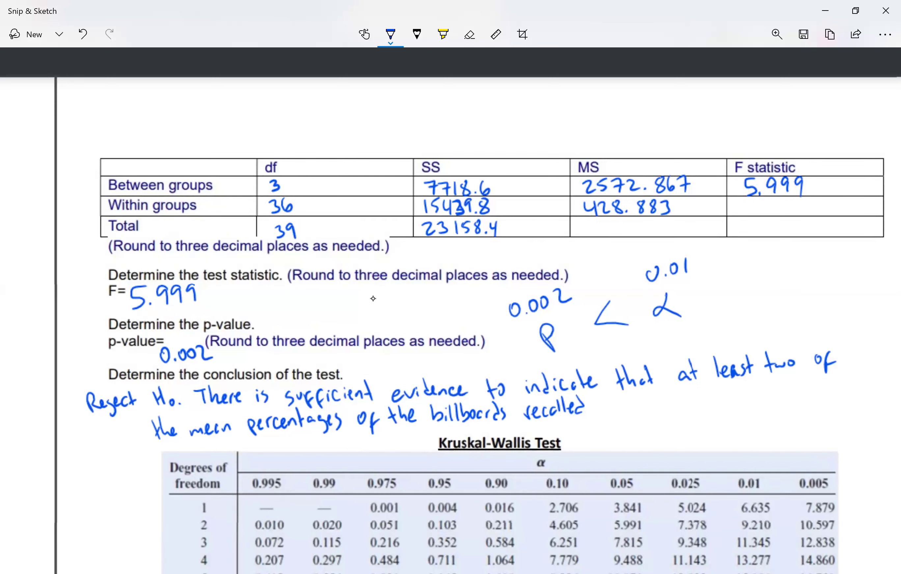
- Finish the handwritten conclusion with "from the four groups differ."
mouse_move(604, 409)
mouse_down()
mouse_move(609, 418)
mouse_move(613, 404)
mouse_up()
drag(602, 411, 610, 409)
drag(614, 409, 625, 406)
drag(630, 409, 660, 407)
drag(656, 400, 663, 399)
drag(666, 393, 703, 409)
mouse_move(711, 396)
mouse_down()
mouse_move(732, 390)
mouse_move(747, 403)
mouse_up()
mouse_move(757, 394)
mouse_down()
mouse_move(788, 398)
mouse_move(786, 389)
mouse_up()
mouse_move(794, 383)
mouse_down()
mouse_move(791, 394)
mouse_move(816, 382)
mouse_move(825, 392)
mouse_up()
click(822, 391)
drag(835, 383, 835, 394)
drag(843, 388, 854, 379)
click(858, 383)
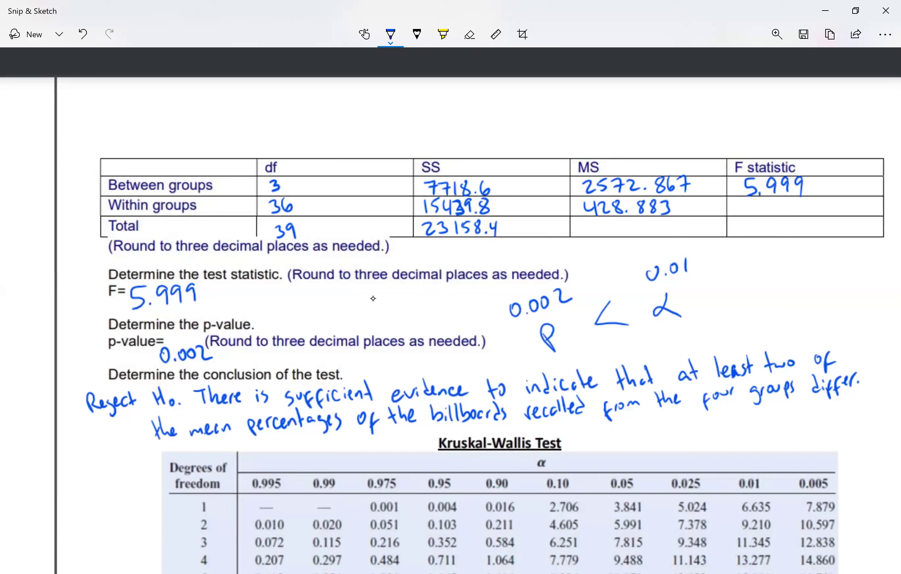